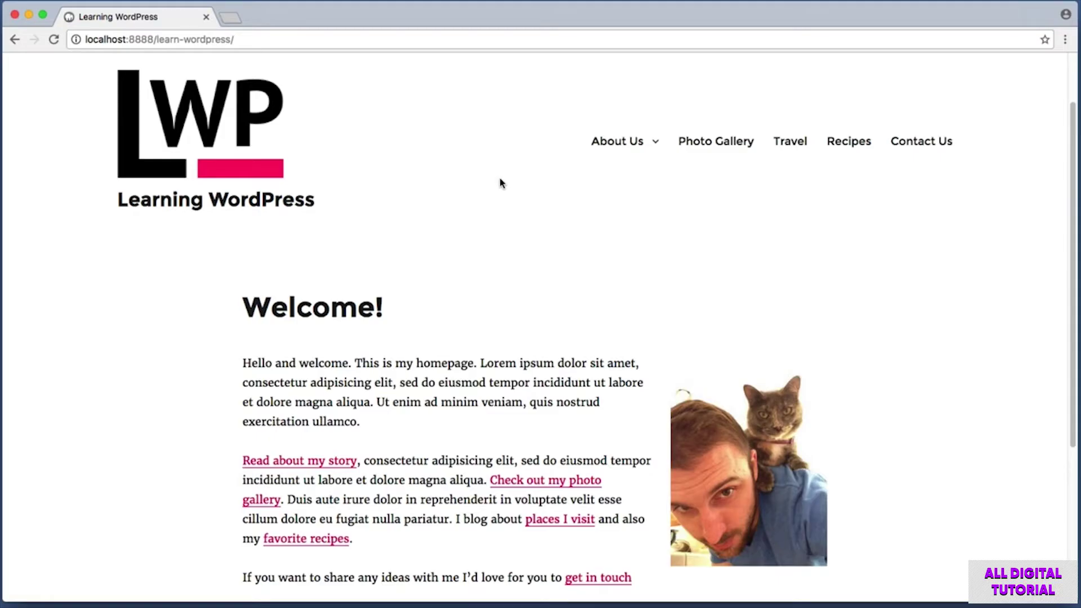
# Screenshot the site's navigation menu, then go to the About Us page at /about-us/.
pyautogui.press('super+shift+4')
pyautogui.moveTo(547, 113); pyautogui.dragTo(994, 175)
pyautogui.click(612, 148)
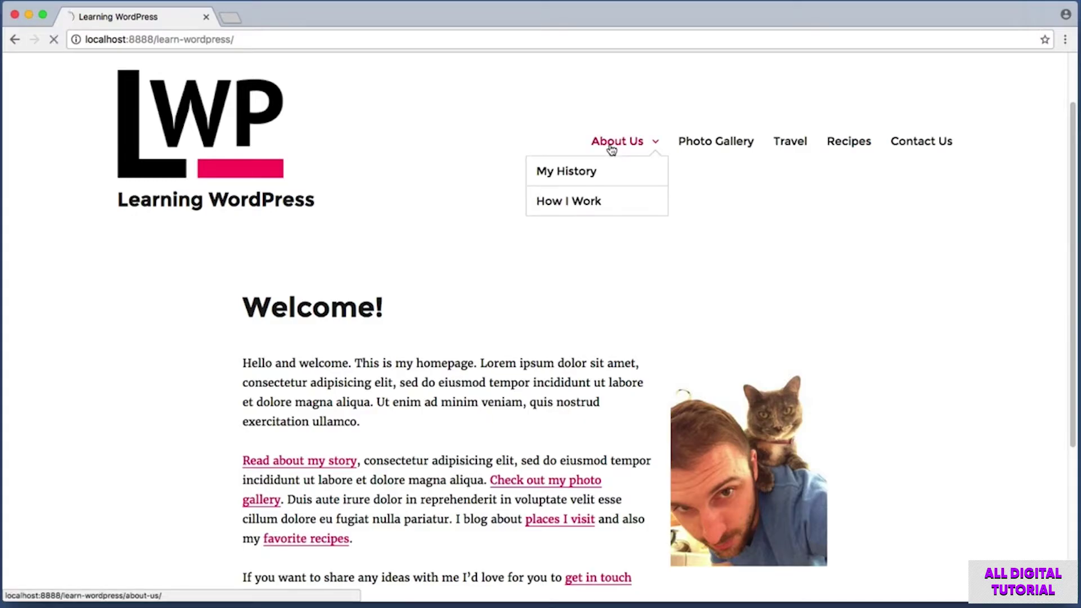
pyautogui.moveTo(1073, 128)
pyautogui.mouseDown()
pyautogui.moveTo(1065, 215)
pyautogui.moveTo(1076, 409)
pyautogui.moveTo(1060, 310)
pyautogui.moveTo(1059, 131)
pyautogui.mouseUp()
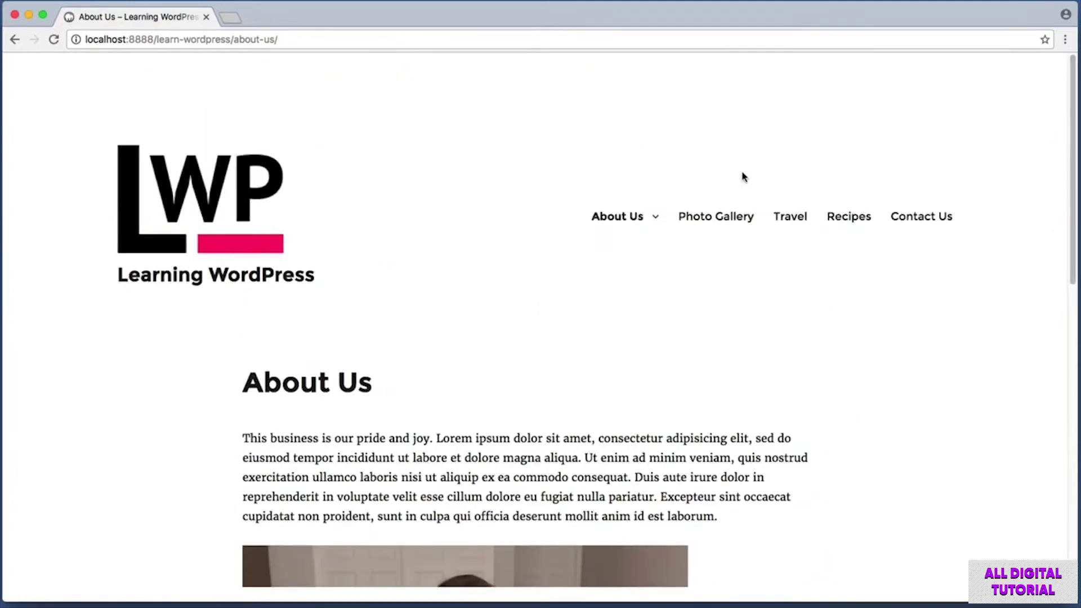
# Open the Photo Gallery page and scroll down to its photo thumbnails.
pyautogui.click(705, 225)
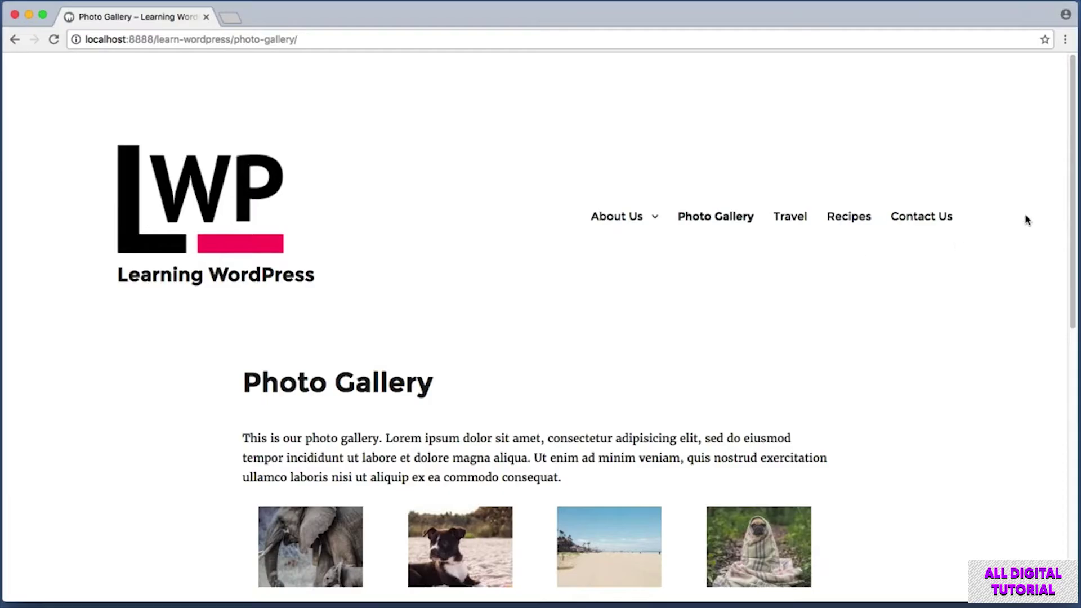
pyautogui.moveTo(1074, 212); pyautogui.dragTo(1075, 230)
pyautogui.scroll(-5, 626, 279)
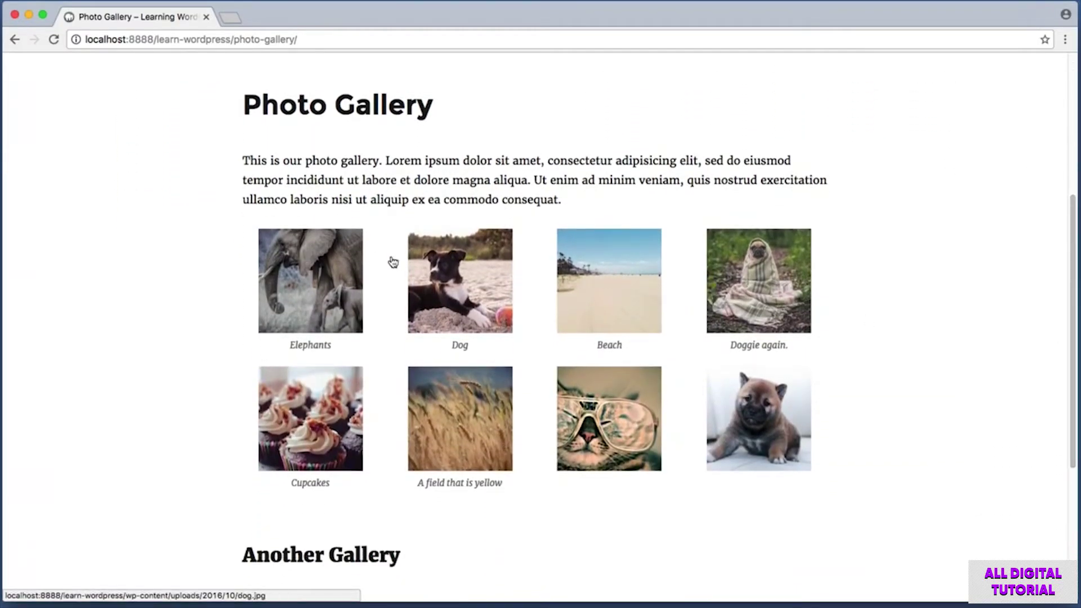
# View the Elephants photo full size, step through the following photos, then close and screenshot.
pyautogui.click(332, 265)
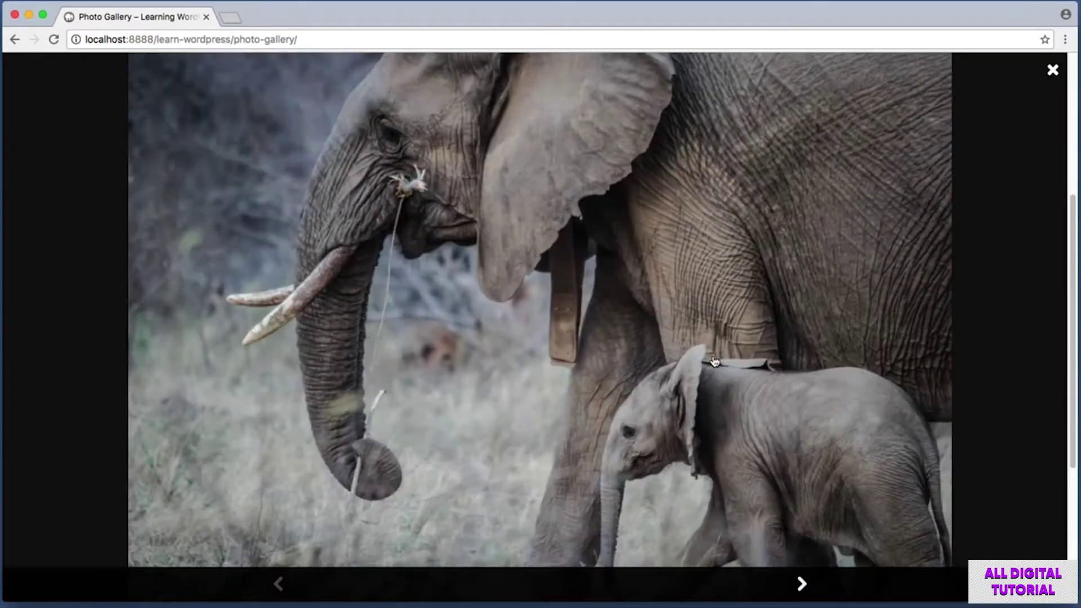
pyautogui.click(802, 584)
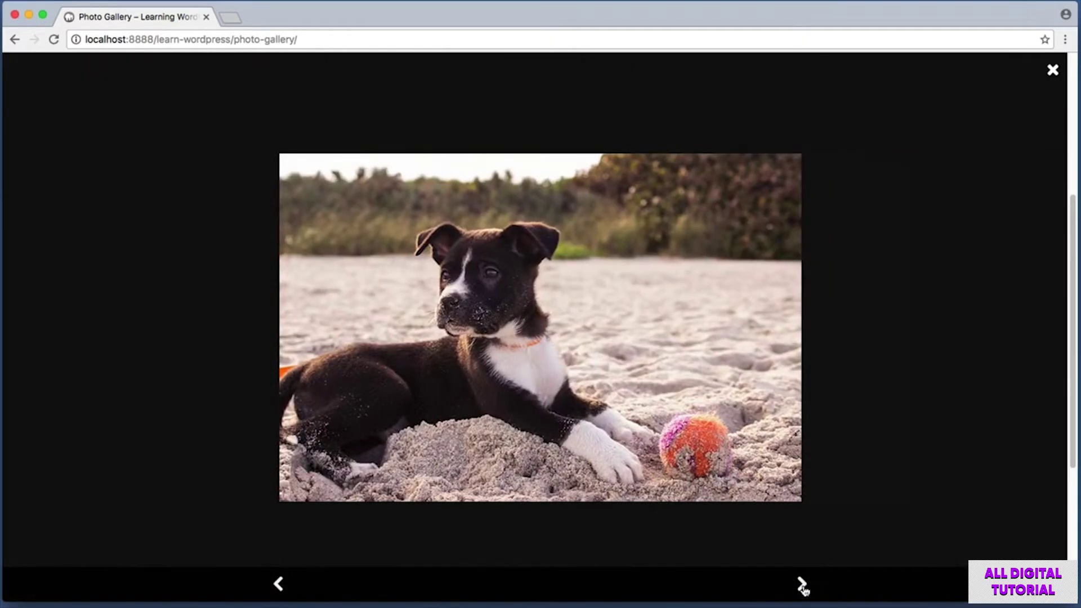
pyautogui.click(803, 585)
pyautogui.click(802, 585)
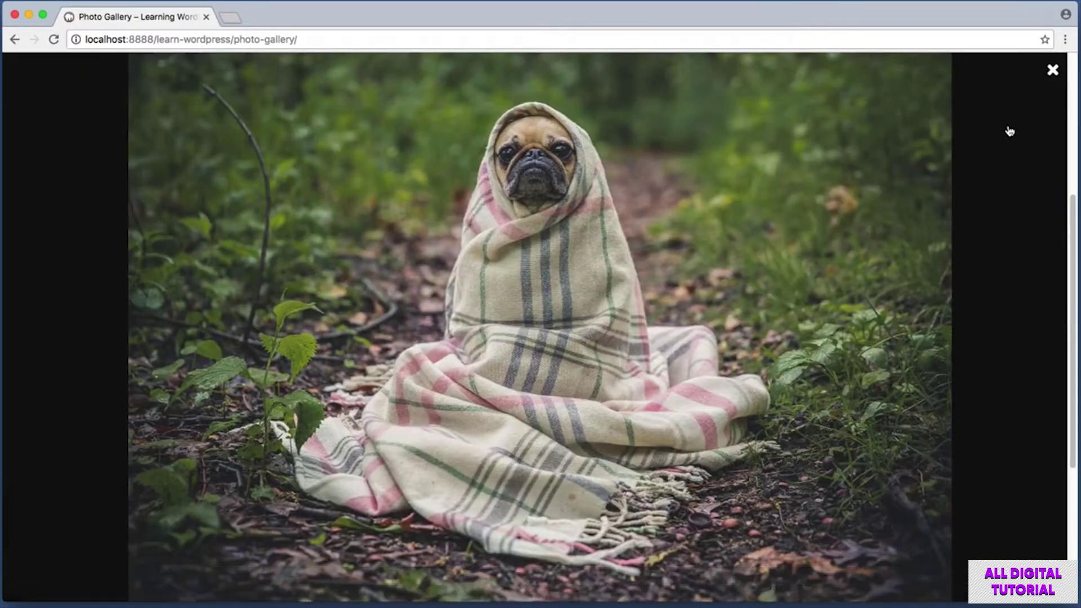
pyautogui.click(1053, 72)
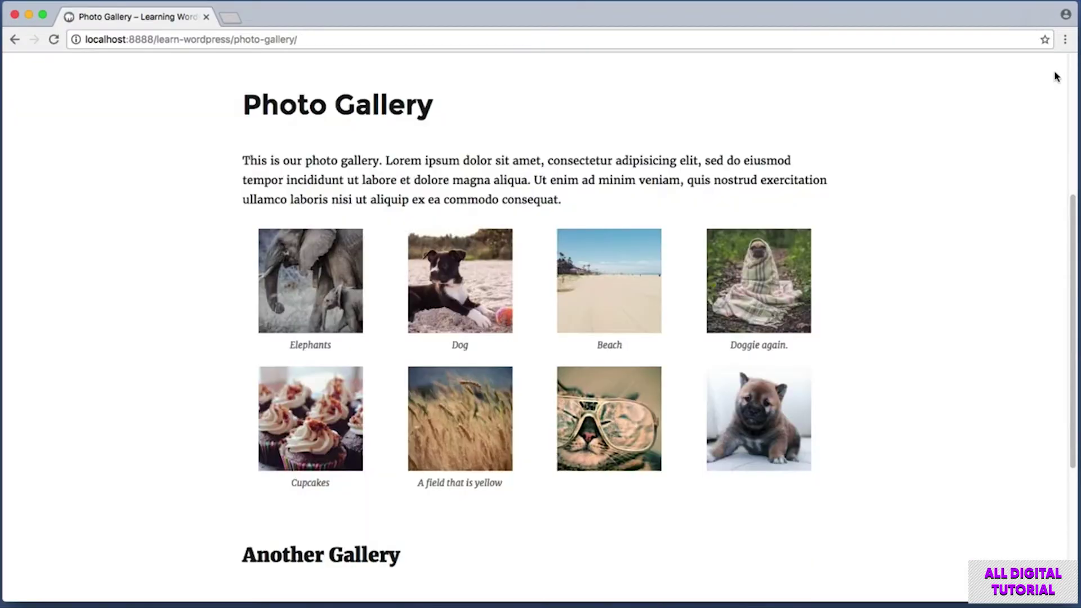
pyautogui.moveTo(1073, 210); pyautogui.dragTo(1076, 37)
pyautogui.press('super+shift+4')
pyautogui.moveTo(765, 183); pyautogui.dragTo(812, 262)
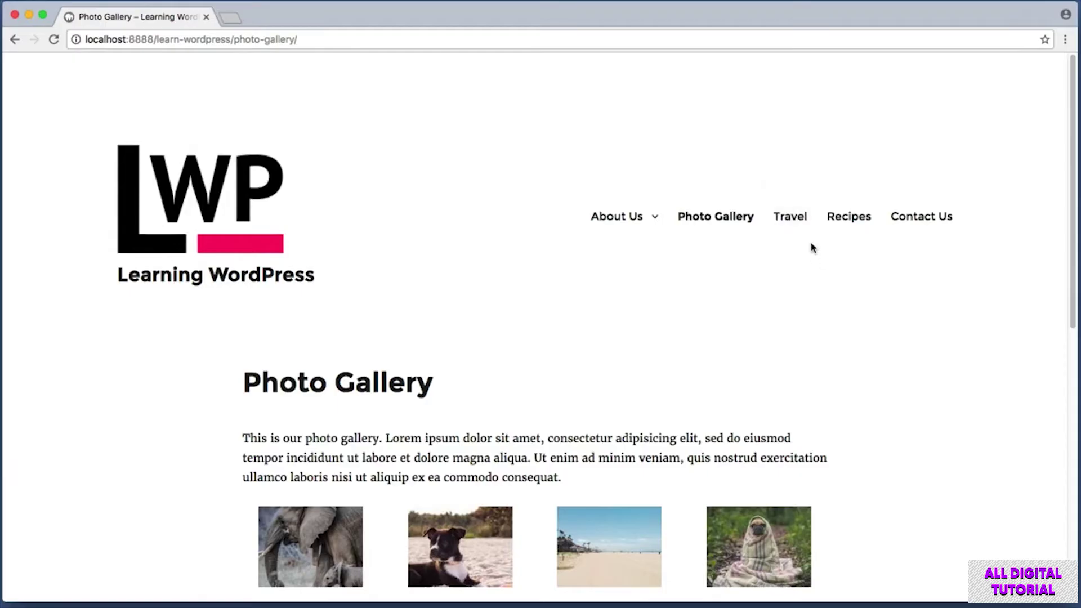
# Open the Travel category and screenshot the Trip to the Midwest title.
pyautogui.click(790, 217)
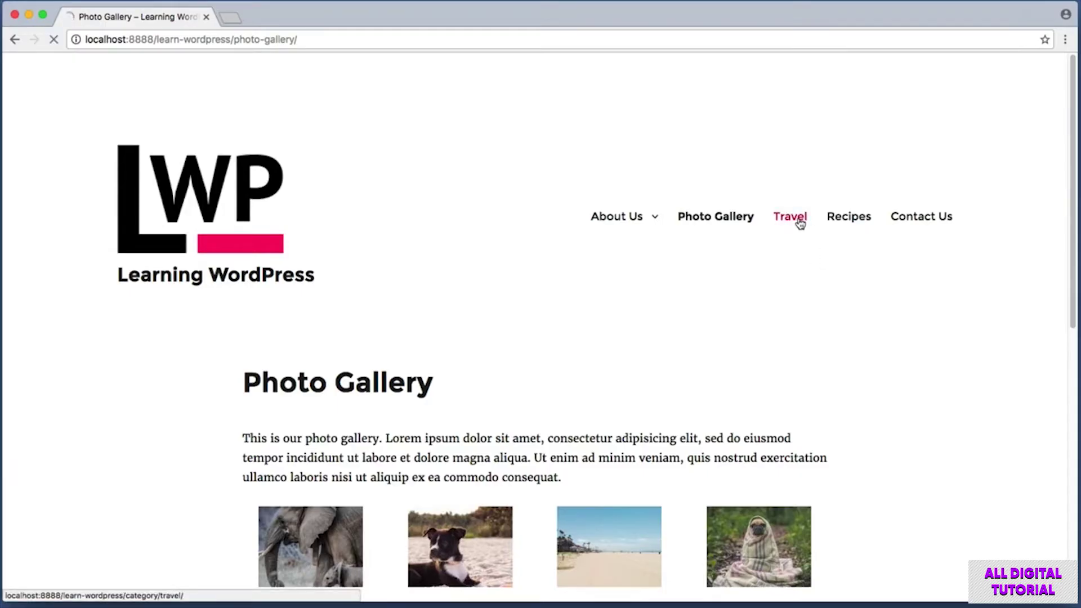
pyautogui.moveTo(1076, 188); pyautogui.dragTo(1076, 244)
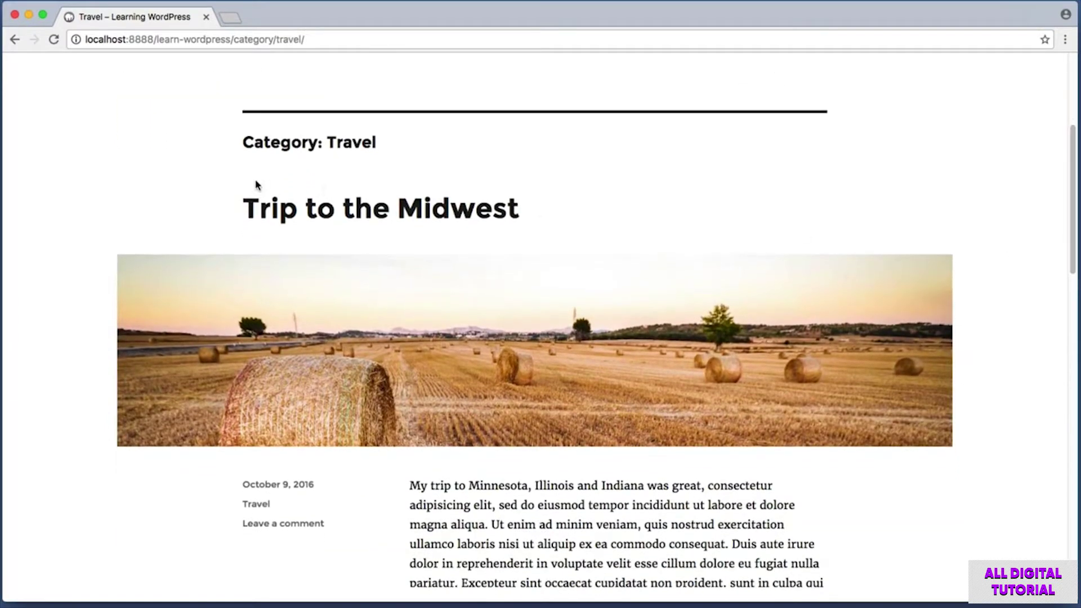
pyautogui.press('super+shift+4')
pyautogui.moveTo(182, 176); pyautogui.dragTo(584, 236)
# Scroll through the Travel posts and screenshot the Trip to the West Coast text.
pyautogui.moveTo(1073, 196); pyautogui.dragTo(1070, 341)
pyautogui.press('super+shift+4')
pyautogui.moveTo(101, 98); pyautogui.dragTo(983, 499)
pyautogui.press('super+shift+4')
pyautogui.moveTo(399, 396); pyautogui.dragTo(812, 556)
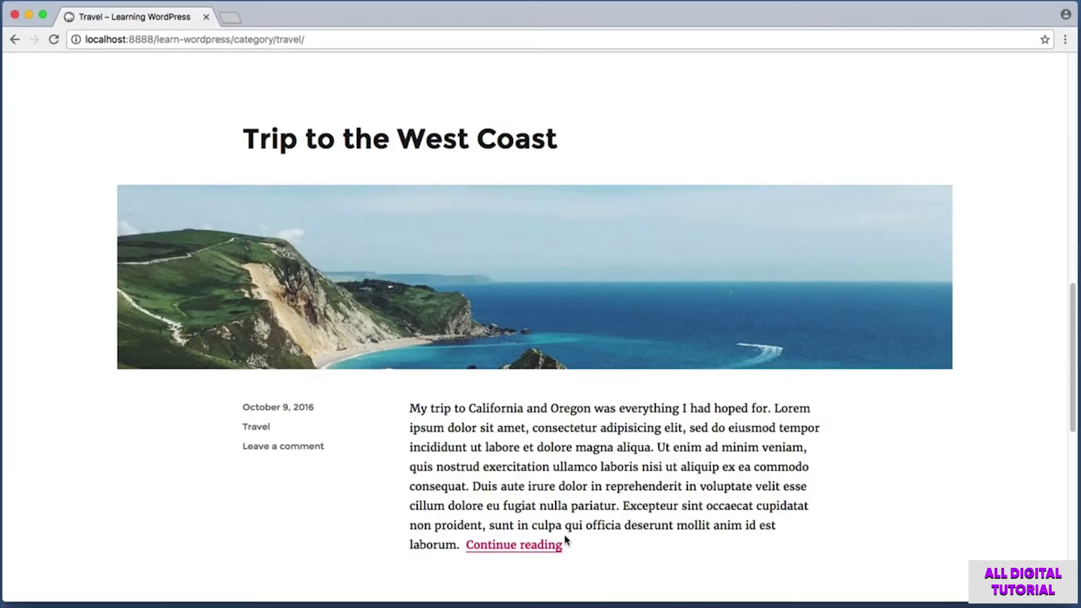
# Read the full Trip to the West Coast post and screenshot the Recipes menu item.
pyautogui.click(526, 549)
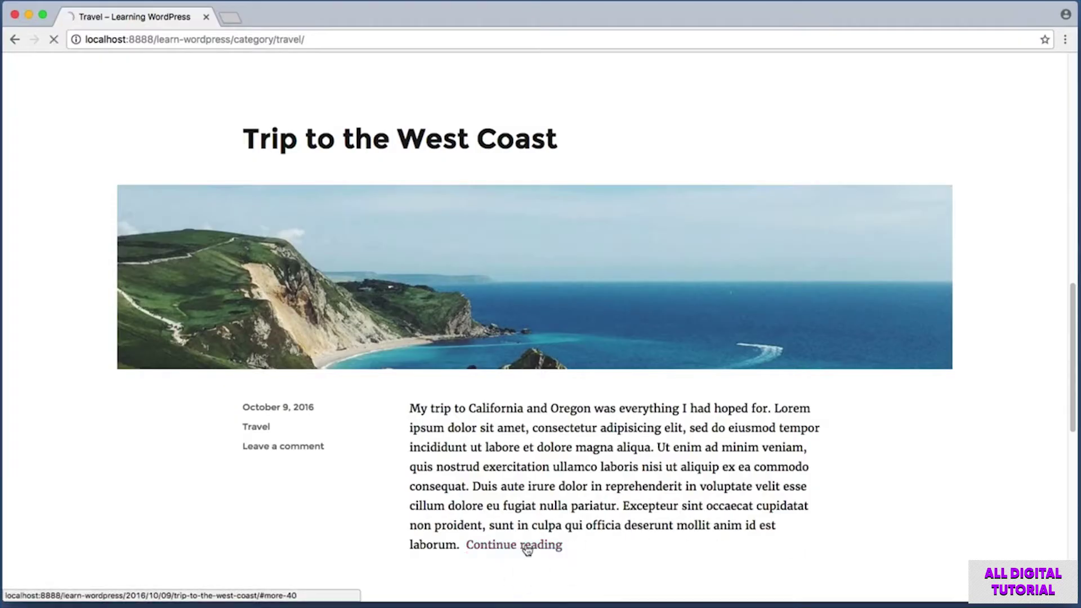
pyautogui.moveTo(1070, 157); pyautogui.dragTo(1074, 112)
pyautogui.press('super+shift+4')
pyautogui.moveTo(814, 198); pyautogui.dragTo(879, 236)
# Open the Recipes category, scroll its posts and screenshot the Easy Spaghetti title.
pyautogui.click(860, 229)
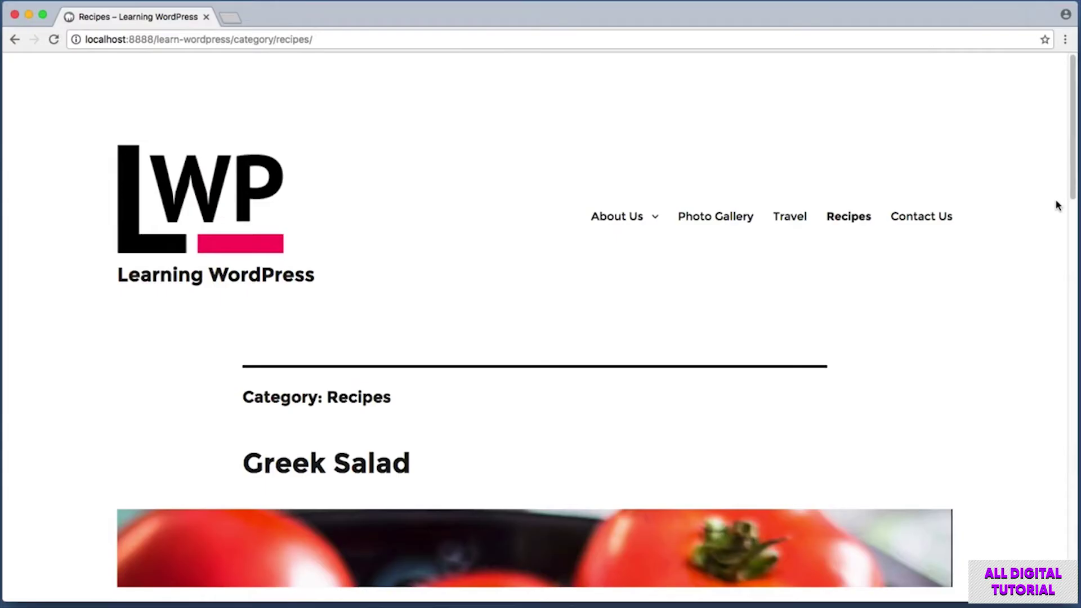
pyautogui.moveTo(1074, 189); pyautogui.dragTo(1074, 556)
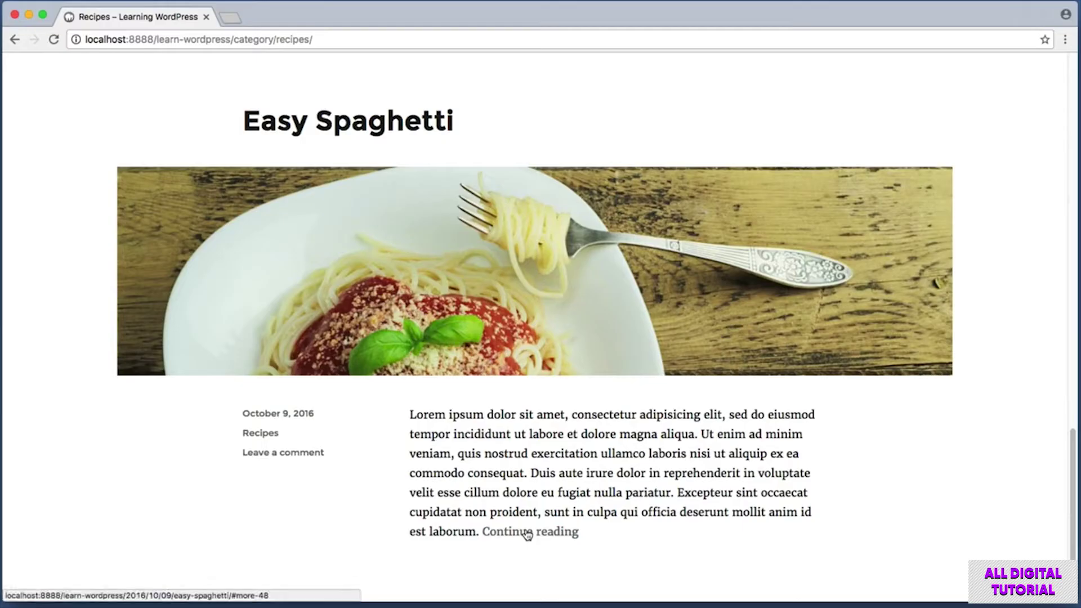
pyautogui.press('super+shift+4')
pyautogui.moveTo(183, 92); pyautogui.dragTo(544, 150)
# Scroll back up, screenshot the Contact Us menu item and go to Contact Us.
pyautogui.scroll(20, 1057, 164)
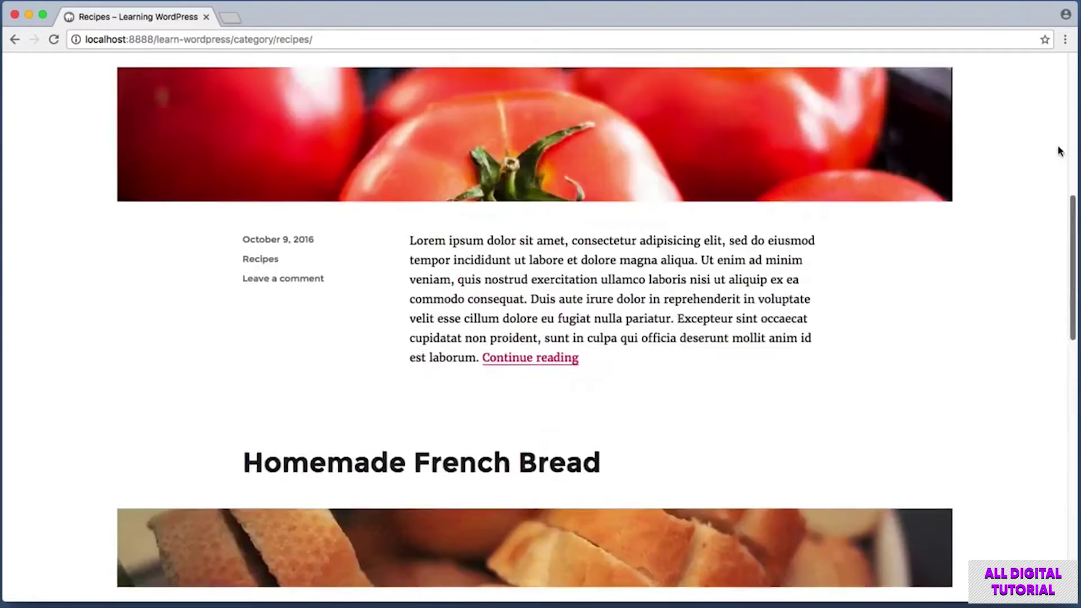
pyautogui.press('super+shift+4')
pyautogui.moveTo(880, 196); pyautogui.dragTo(972, 234)
pyautogui.click(945, 225)
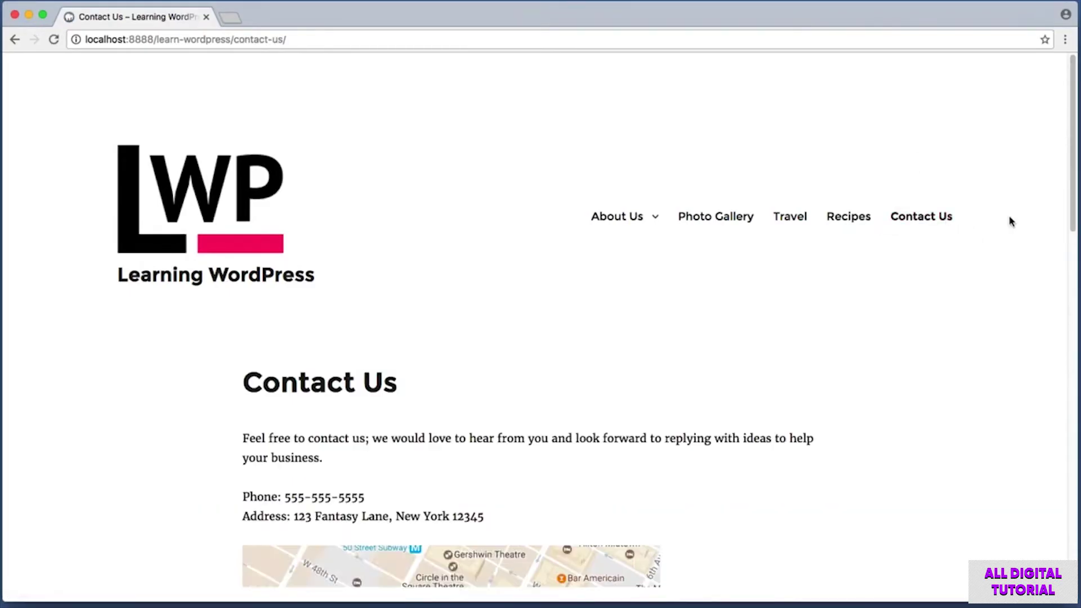
# Screenshot the phone and address lines and pan the Times Square map.
pyautogui.press('super+shift+4')
pyautogui.moveTo(224, 480); pyautogui.dragTo(394, 511)
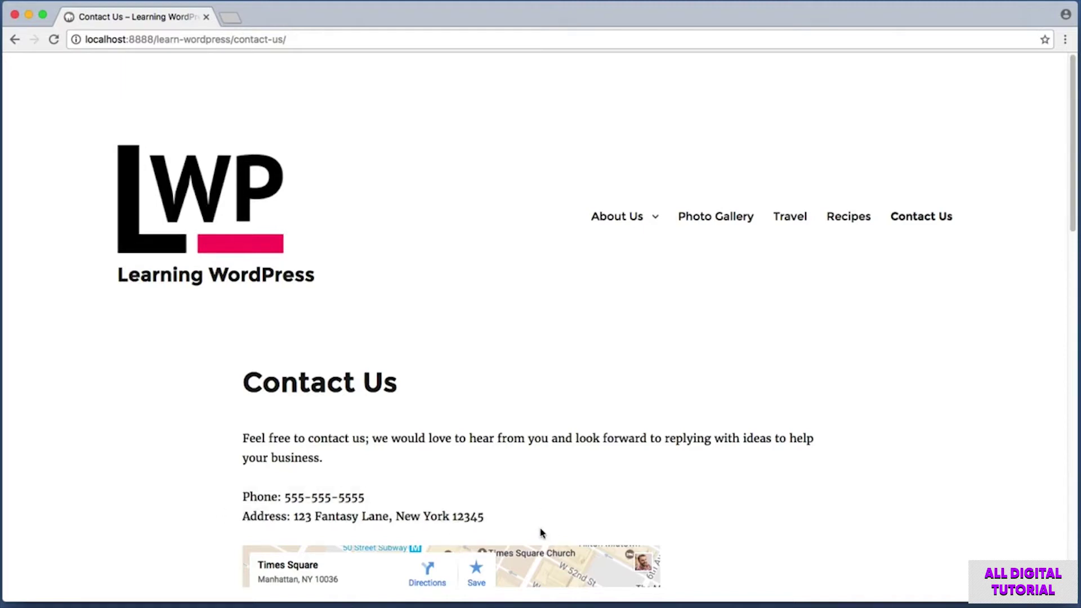
pyautogui.scroll(-6, 1075, 224)
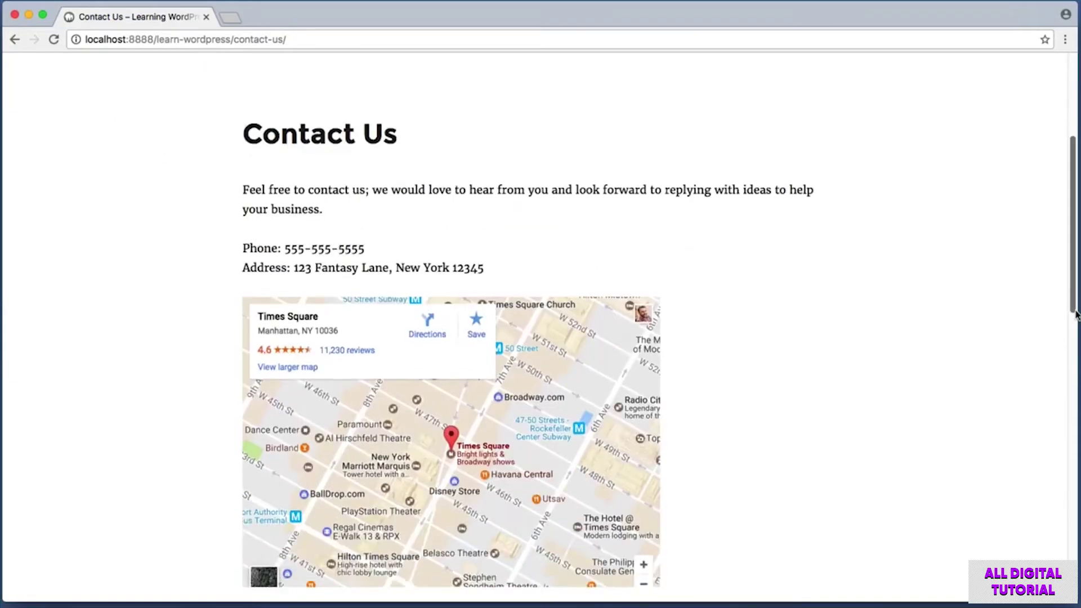
pyautogui.moveTo(555, 353); pyautogui.dragTo(530, 384)
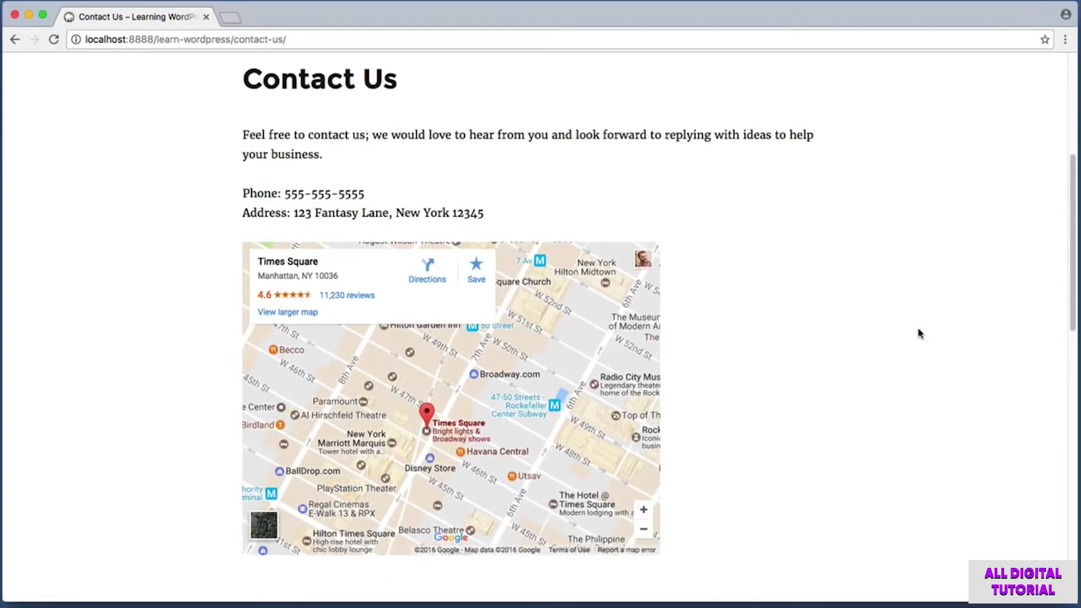
pyautogui.moveTo(1074, 247); pyautogui.dragTo(1073, 370)
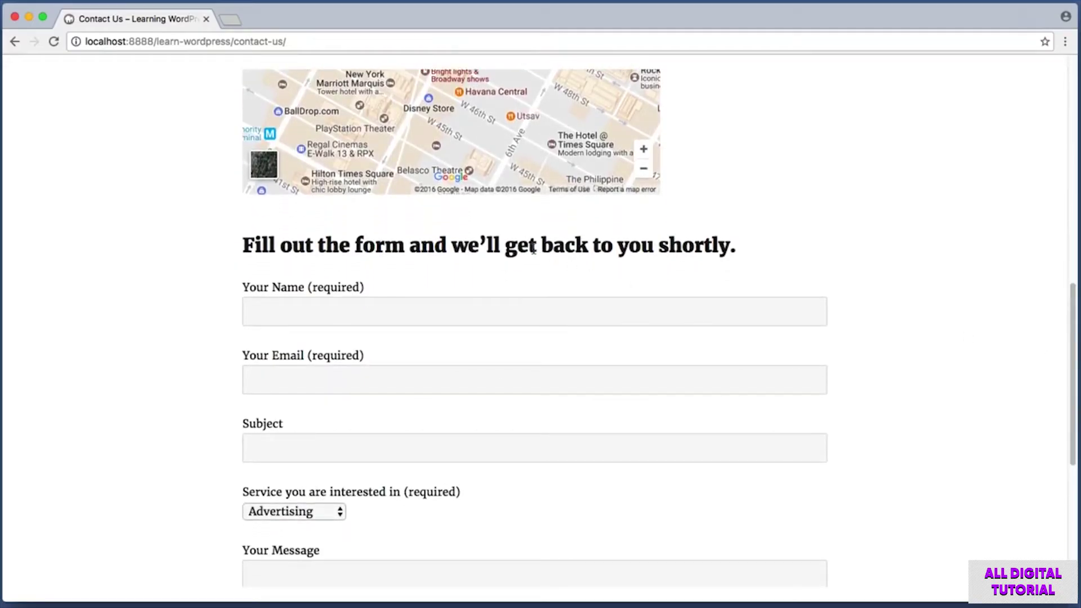
# Try the Name, Email, Subject and Message fields and keep Advertising as the service, sending nothing.
pyautogui.click(290, 308)
pyautogui.click(294, 373)
pyautogui.click(349, 451)
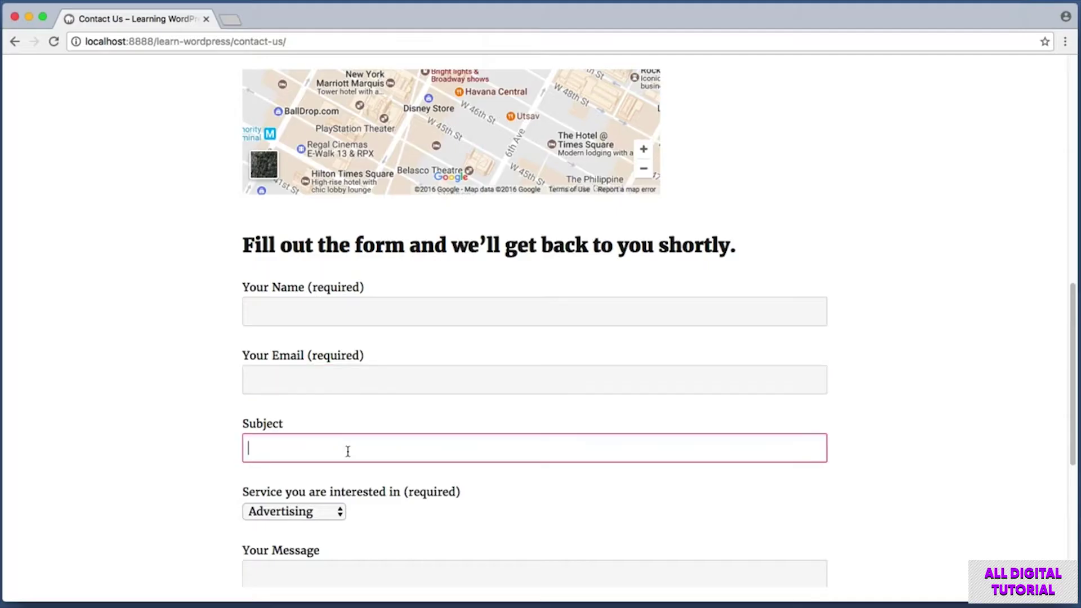
pyautogui.scroll(-3, 326, 437)
pyautogui.click(307, 381)
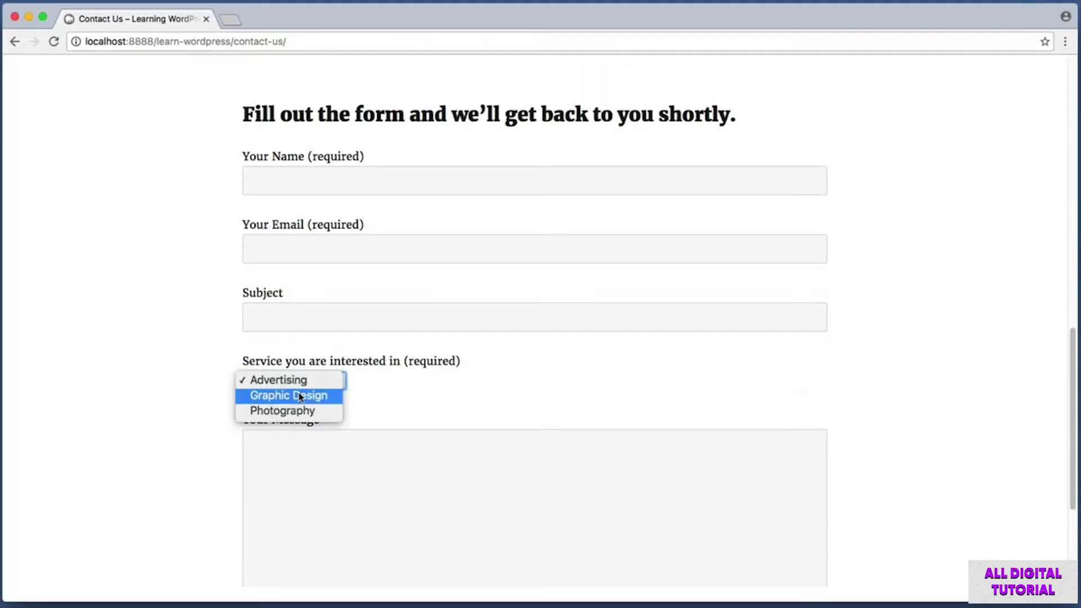
pyautogui.click(297, 385)
pyautogui.scroll(-3, 302, 386)
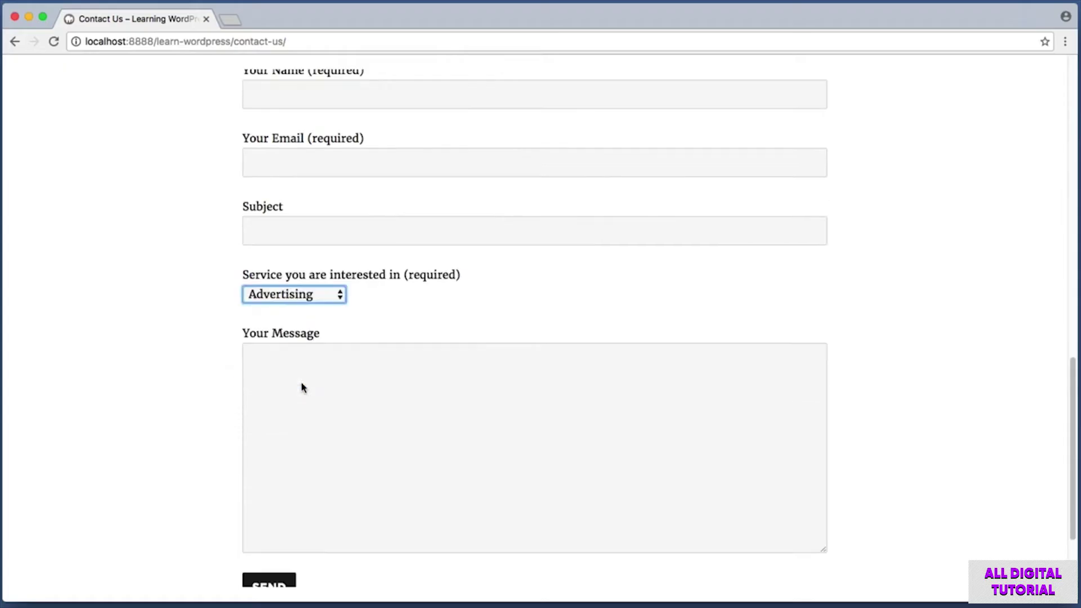
pyautogui.click(305, 365)
pyautogui.scroll(-1, 306, 365)
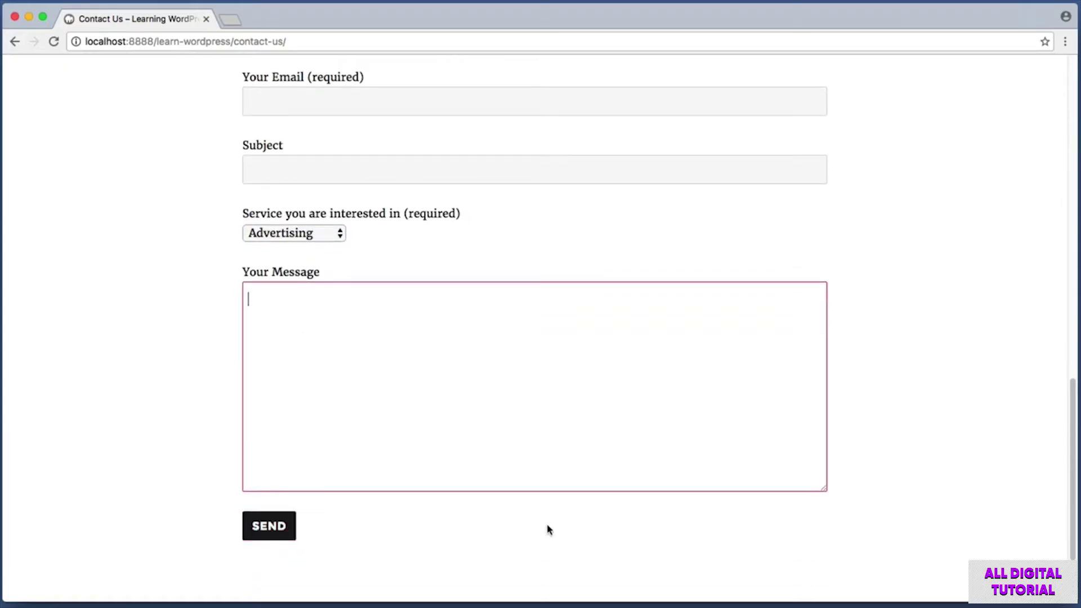
pyautogui.moveTo(1074, 453); pyautogui.dragTo(1076, 129)
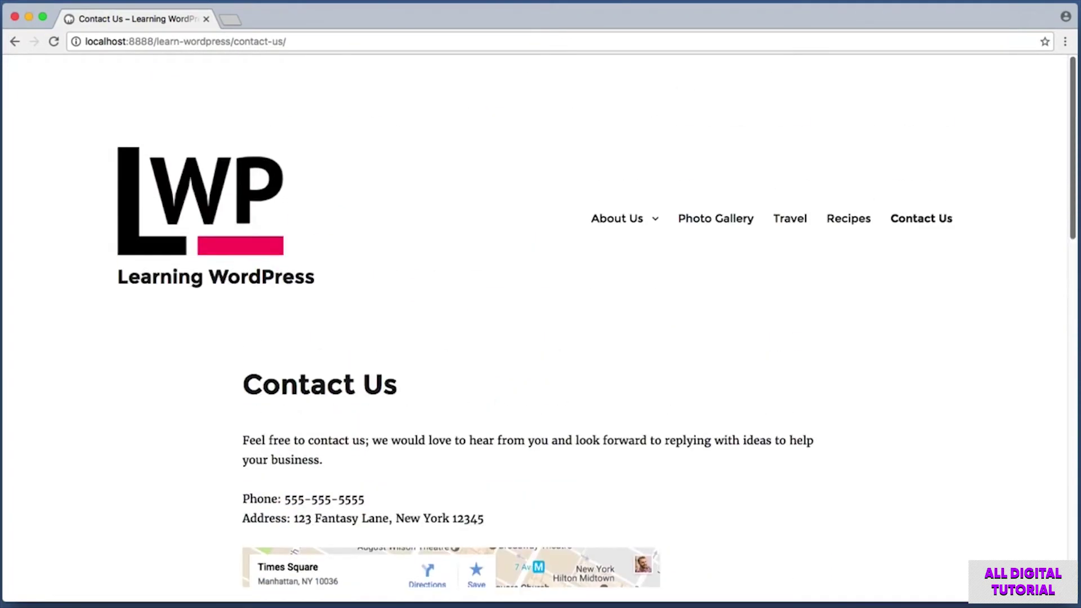
# Return to the homepage through the LWP logo and screenshot the About Us menu item.
pyautogui.click(237, 205)
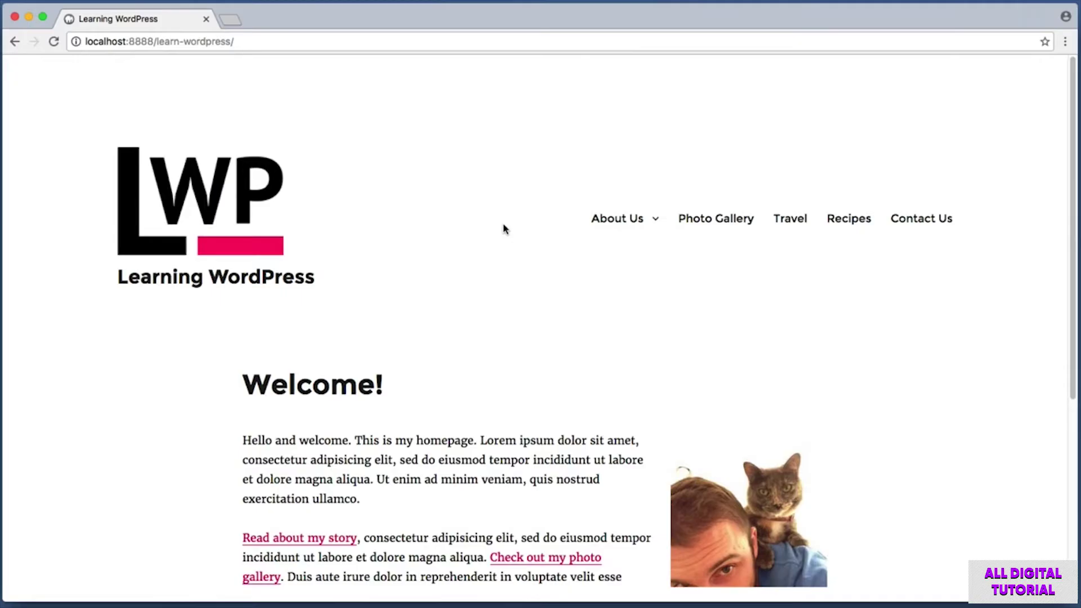
pyautogui.press('super+shift+4')
pyautogui.moveTo(573, 198); pyautogui.dragTo(679, 247)
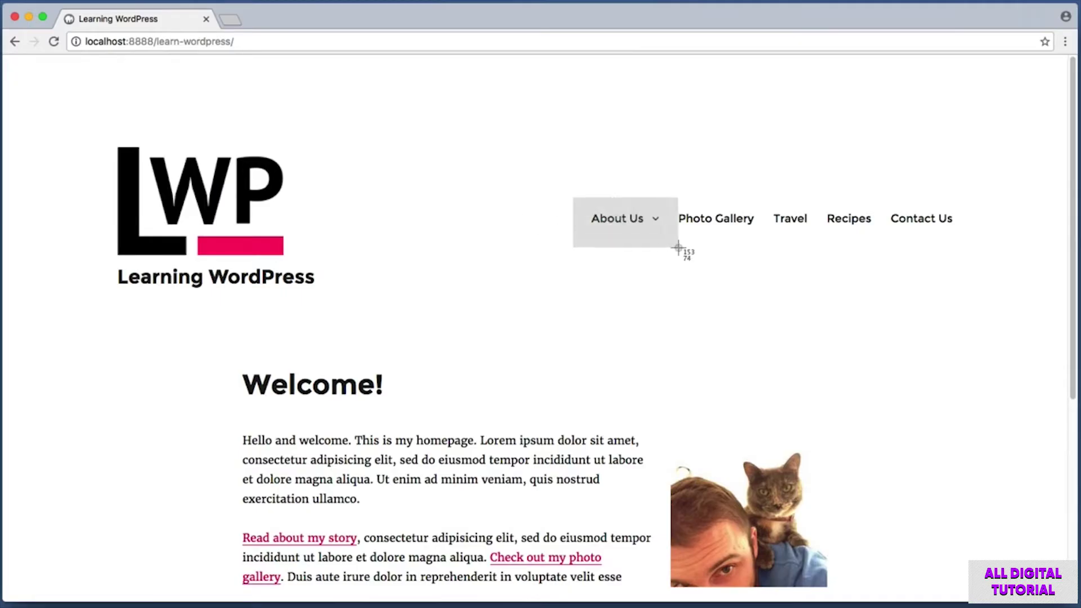
# Open About Us and highlight its intro paragraph, then clear the selection.
pyautogui.click(635, 219)
pyautogui.scroll(-5, 1071, 173)
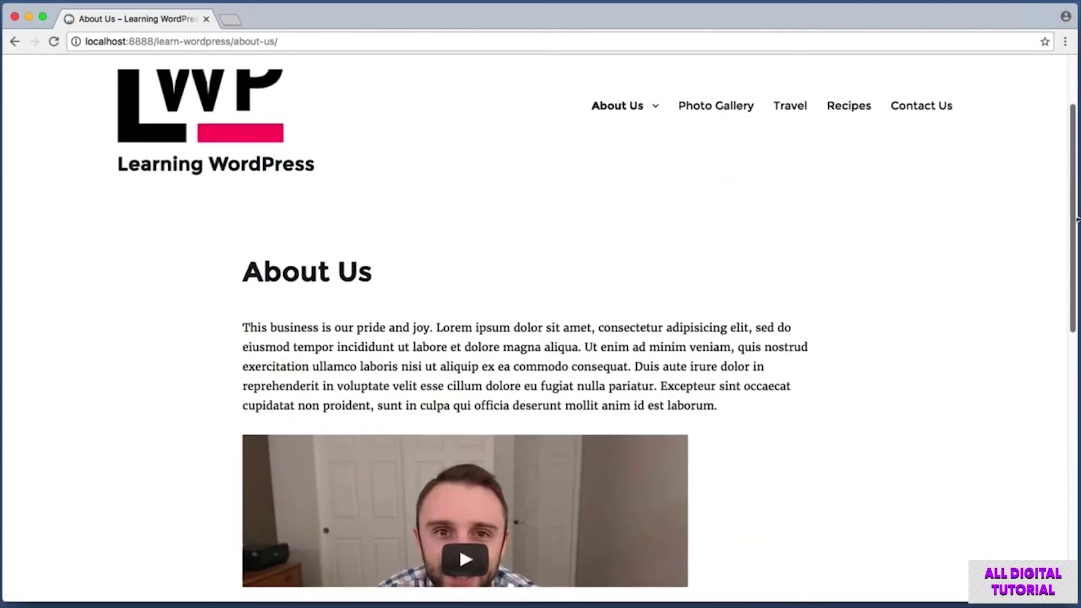
pyautogui.moveTo(247, 308); pyautogui.dragTo(725, 379)
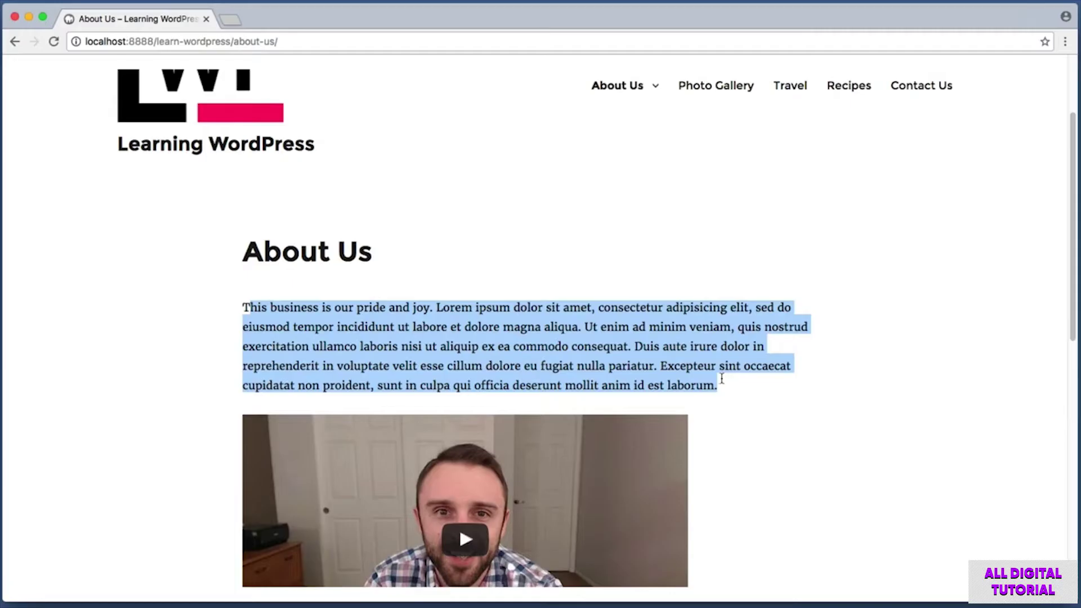
pyautogui.click(415, 321)
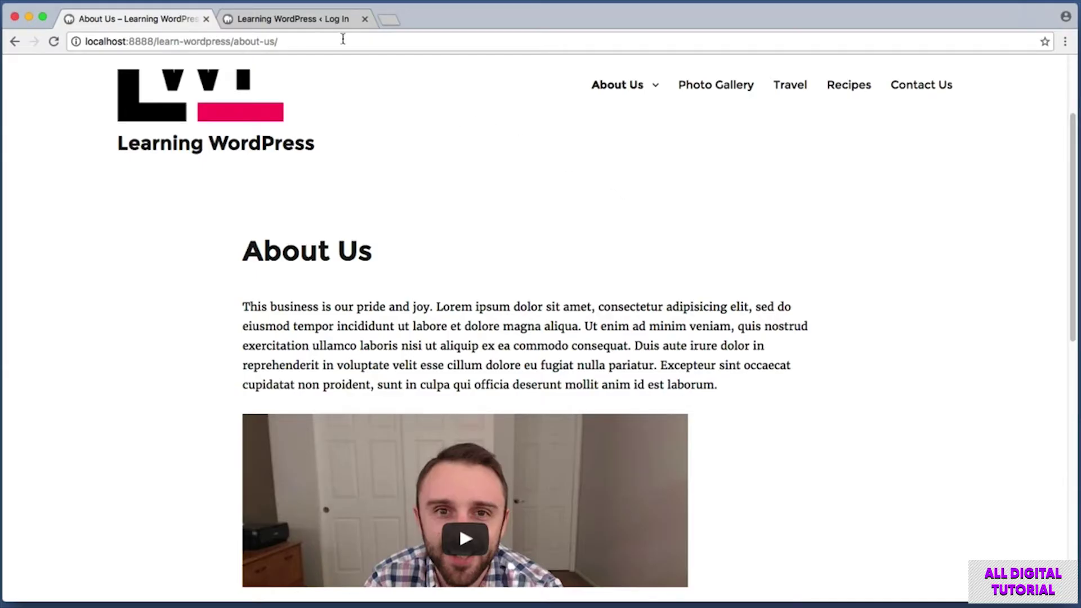
# Log in to the admin Dashboard with the account credentials, then return to the About Us tab.
pyautogui.click(319, 20)
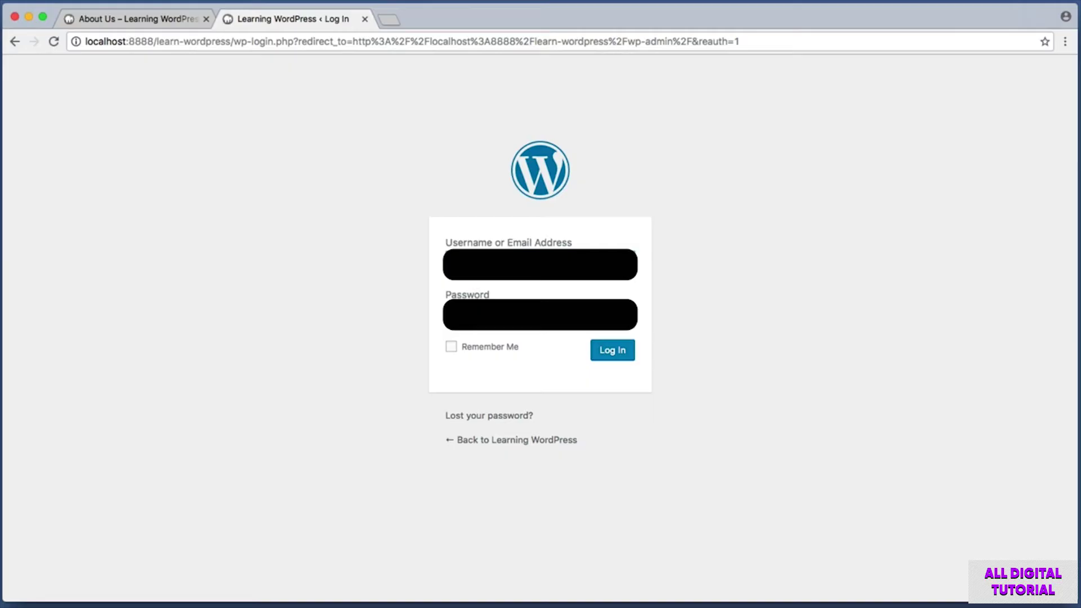
pyautogui.press('Return')
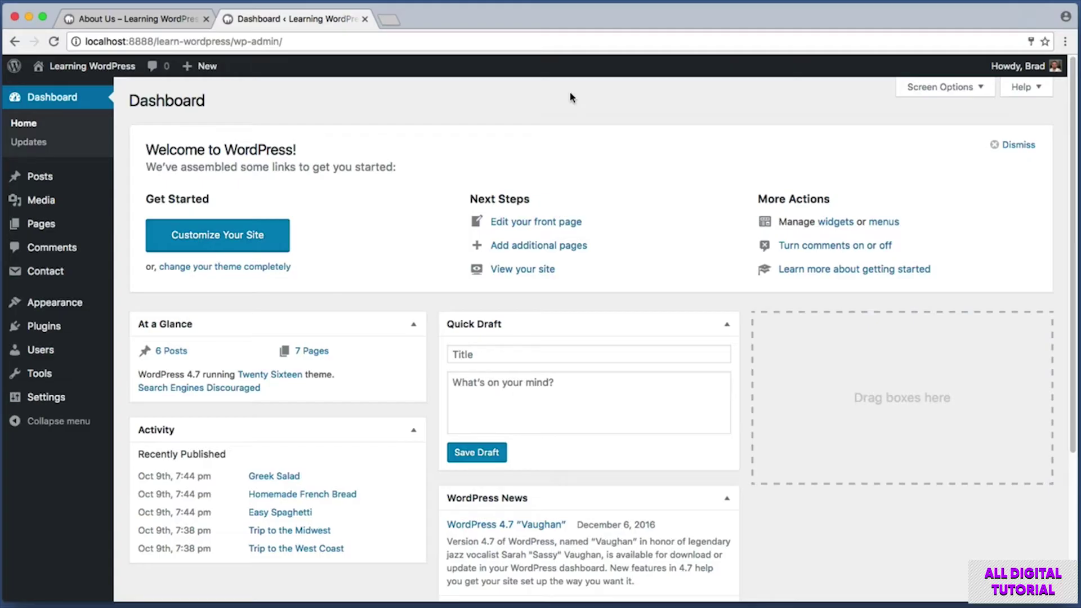
pyautogui.click(164, 19)
pyautogui.moveTo(218, 290); pyautogui.dragTo(862, 400)
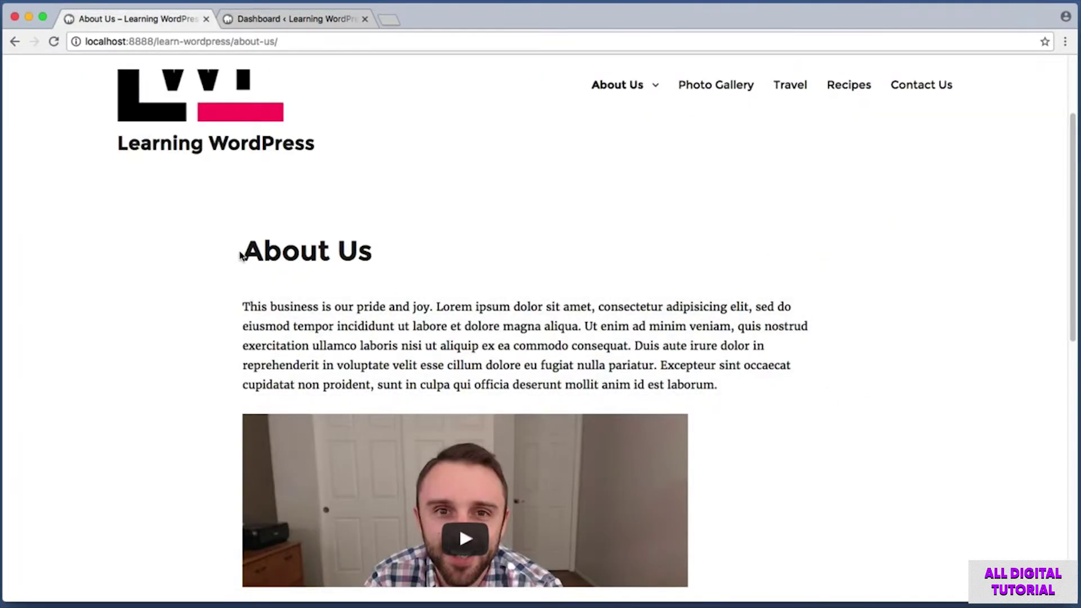
pyautogui.moveTo(241, 249); pyautogui.dragTo(407, 252)
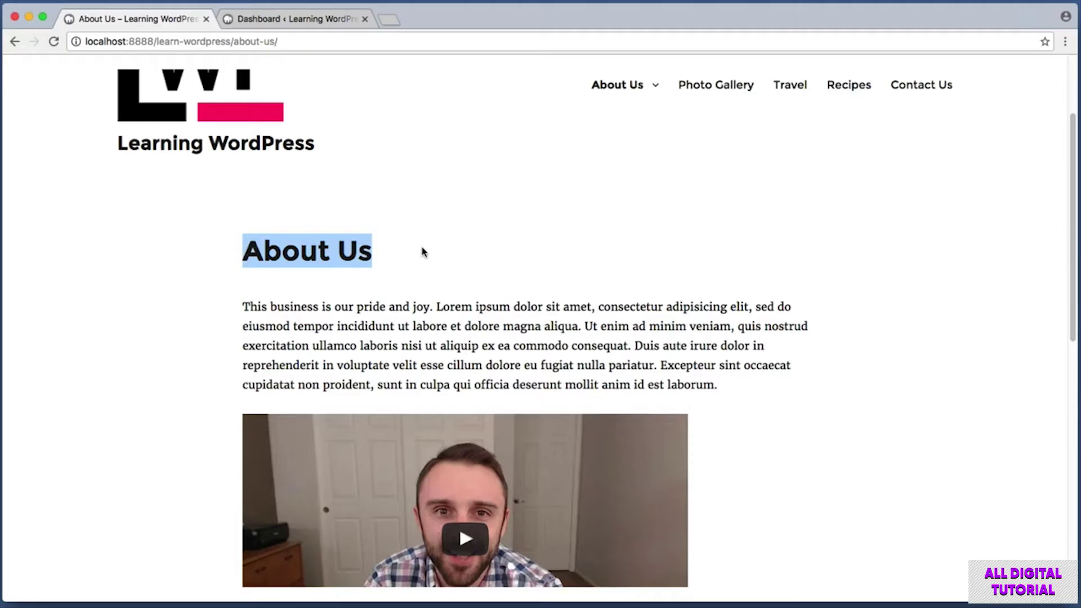
pyautogui.click(424, 252)
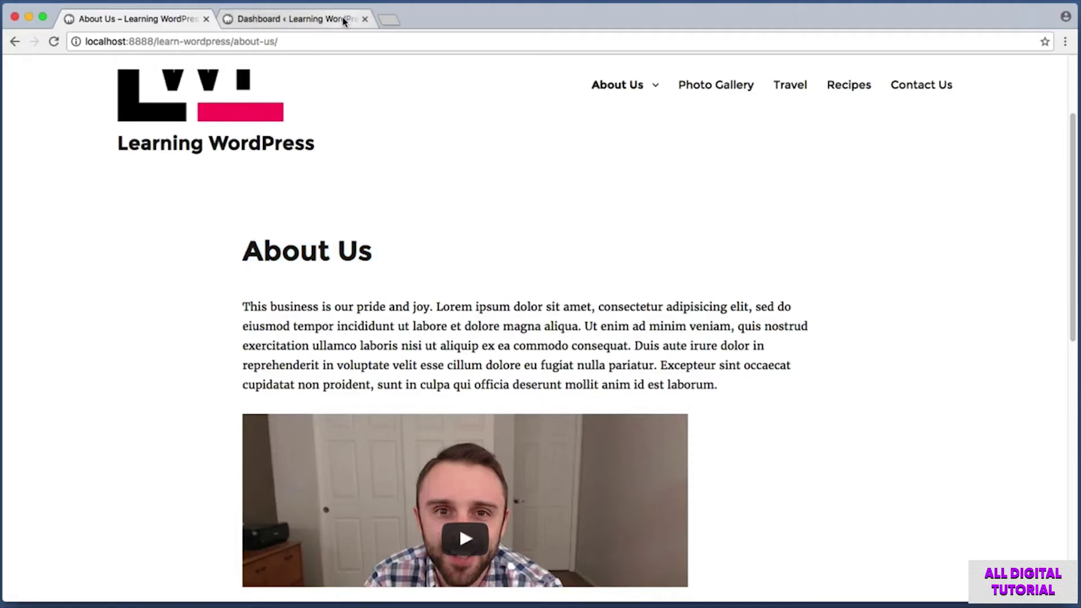
pyautogui.click(345, 22)
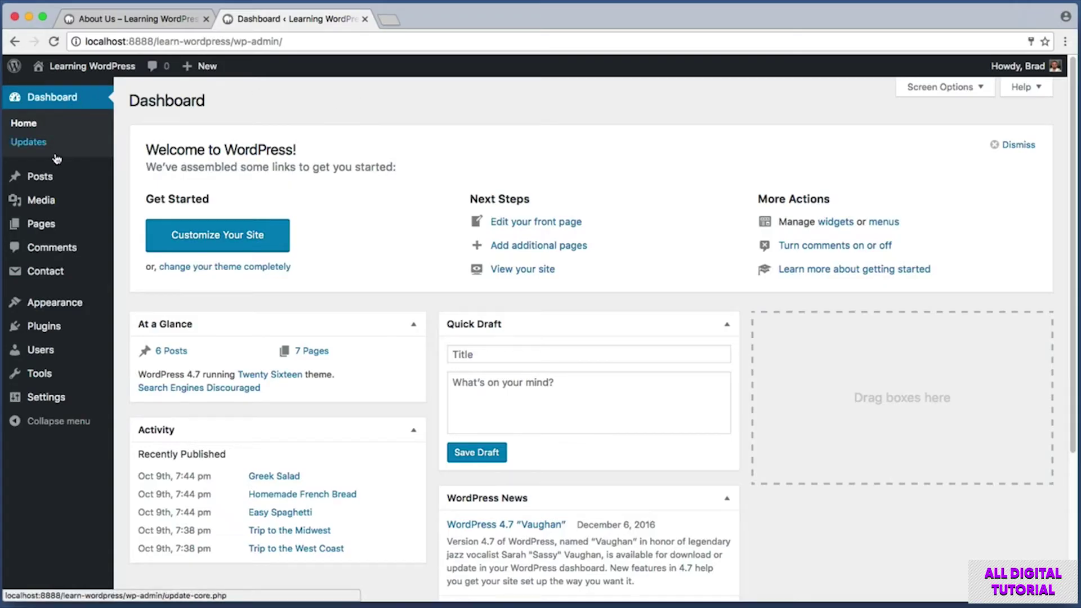
pyautogui.moveTo(56, 228)
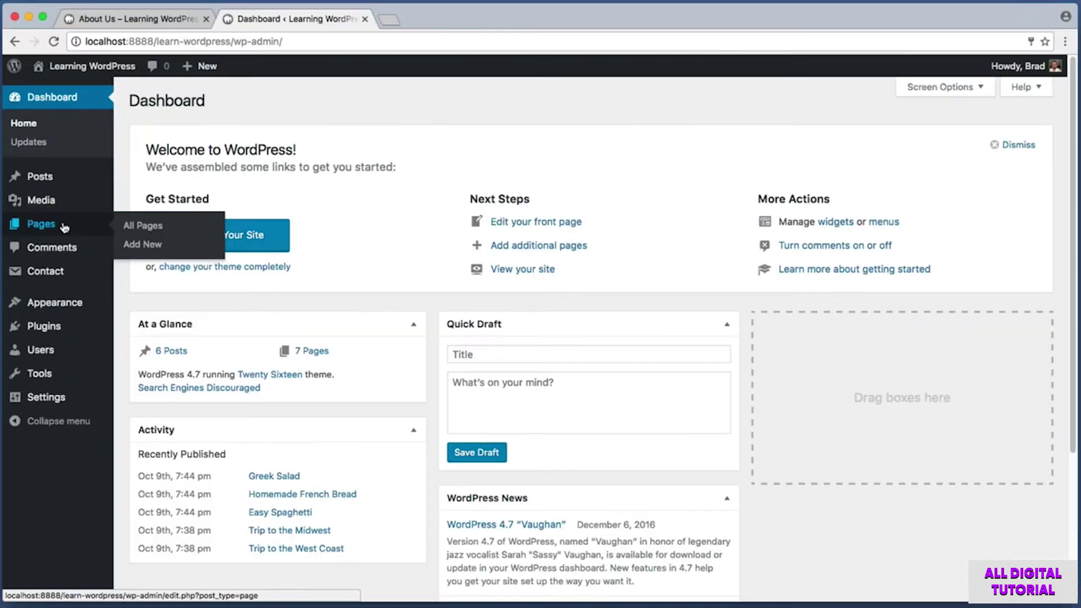
# From the admin All Pages list, open the About Us page in the editor.
pyautogui.click(65, 228)
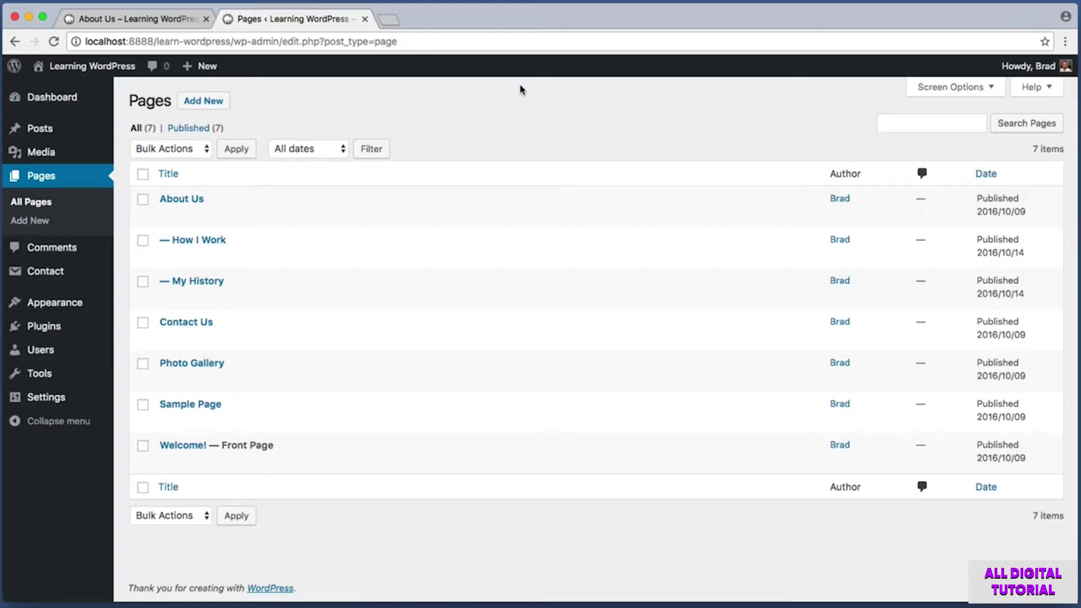
pyautogui.press('super+shift+4')
pyautogui.moveTo(172, 85); pyautogui.dragTo(236, 112)
pyautogui.press('super+shift+4')
pyautogui.moveTo(161, 194); pyautogui.dragTo(227, 214)
pyautogui.click(191, 198)
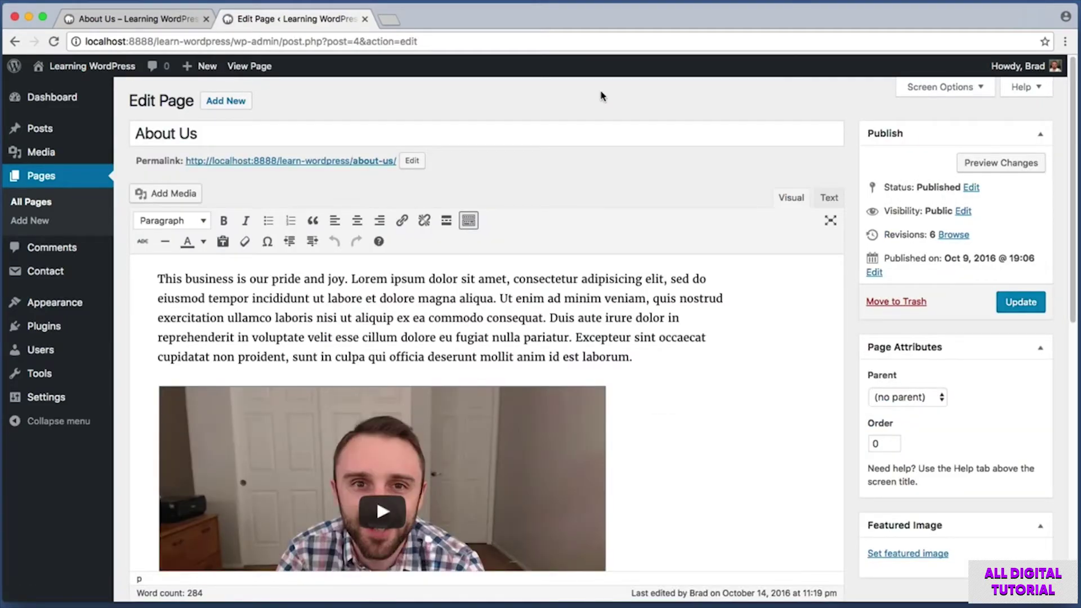
# Remove the stray characters typed into the title so it reads About Us again.
pyautogui.press('super+shift+4')
pyautogui.moveTo(123, 113); pyautogui.dragTo(476, 152)
pyautogui.click(250, 133)
pyautogui.write('asdfasdfadsf')
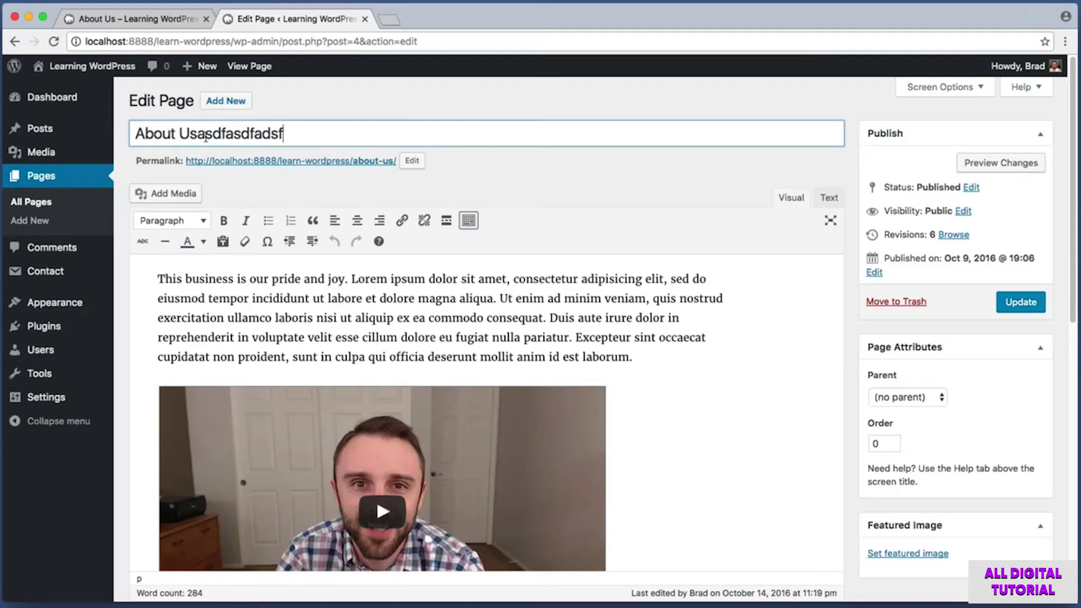
pyautogui.moveTo(282, 133); pyautogui.dragTo(199, 135)
pyautogui.press('BackSpace')
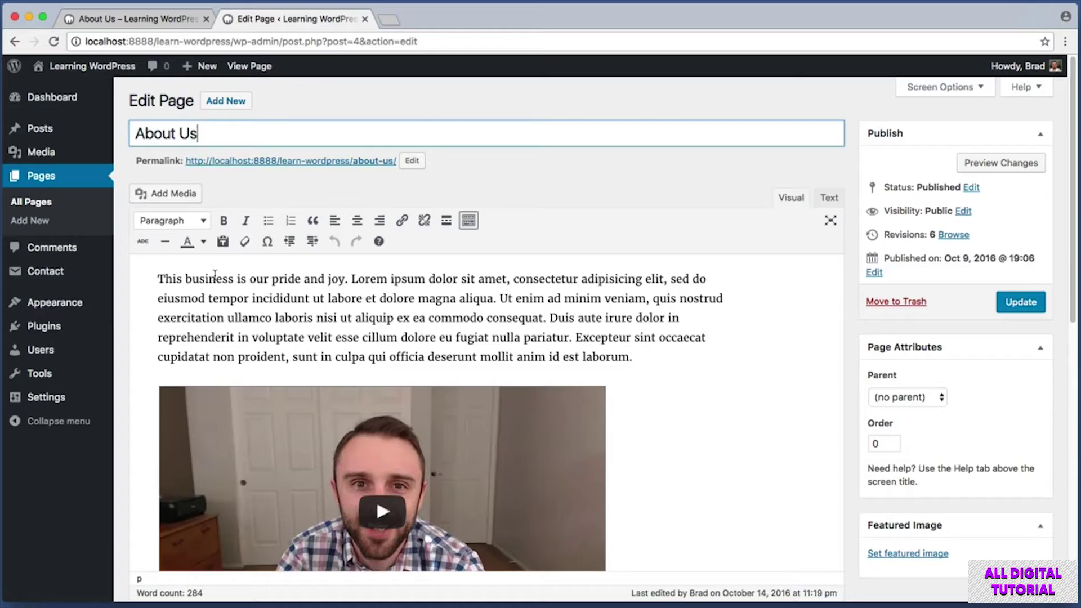
# Insert 'Our company has been around for over a decade.' after 'pride and joy.'.
pyautogui.moveTo(190, 278); pyautogui.dragTo(411, 331)
pyautogui.moveTo(165, 282); pyautogui.dragTo(349, 280)
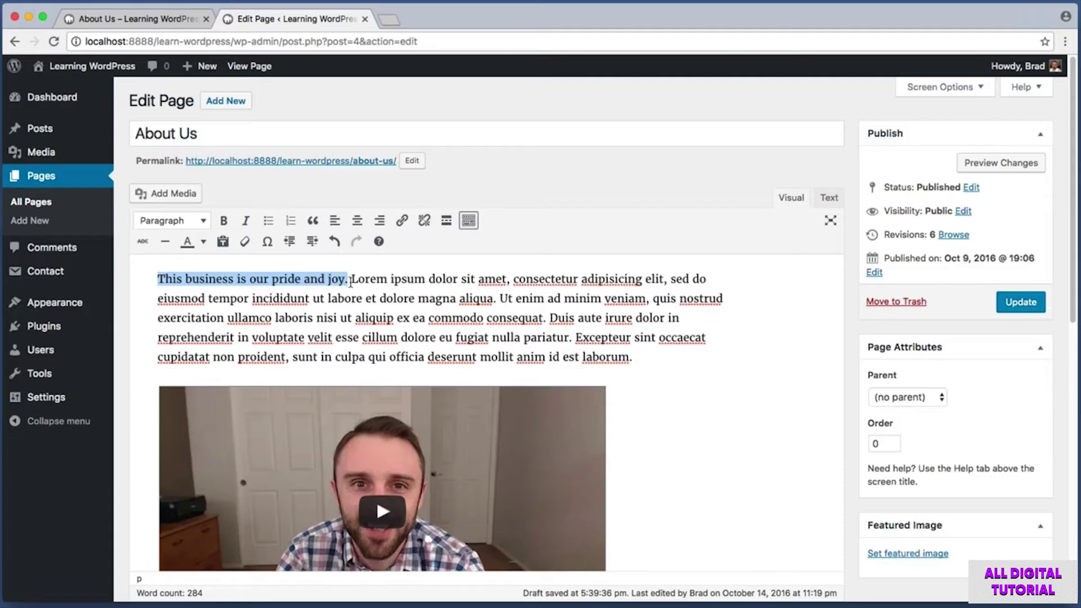
pyautogui.click(351, 279)
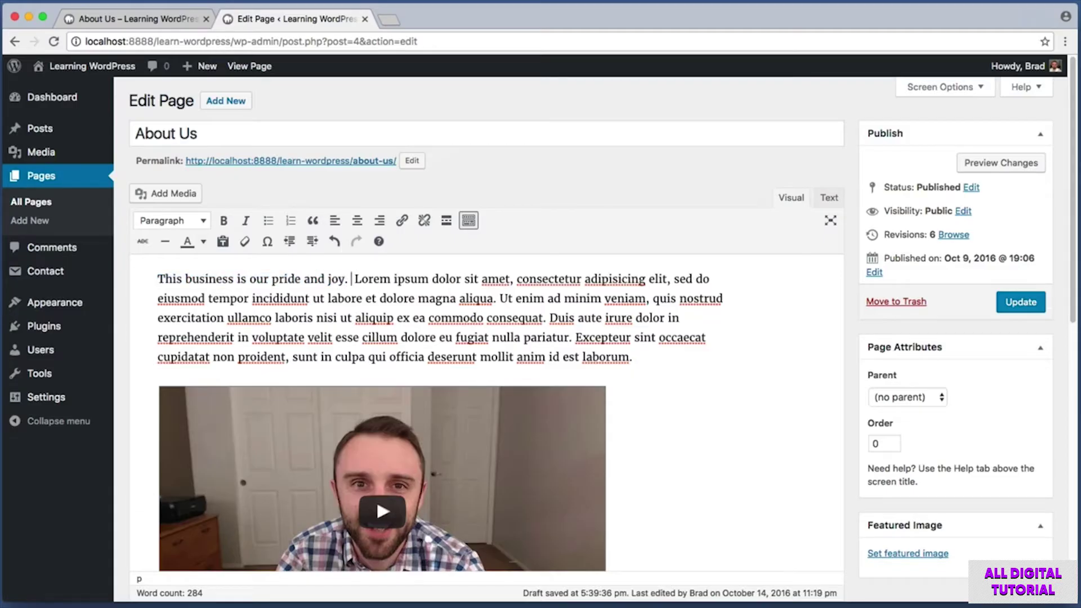
pyautogui.write('Our company has been arou')
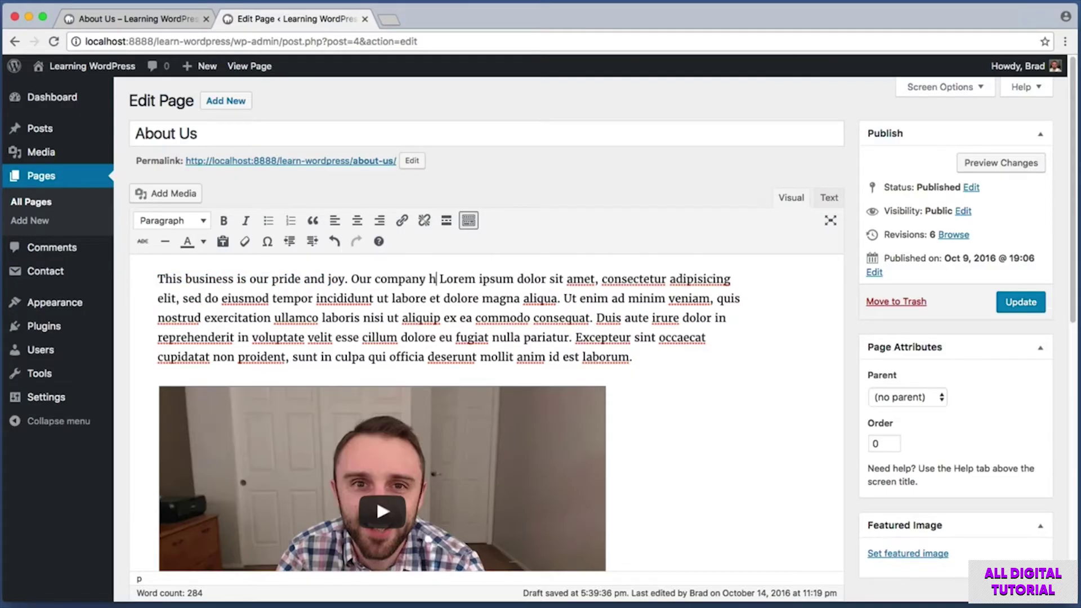
pyautogui.write('nd for over a de')
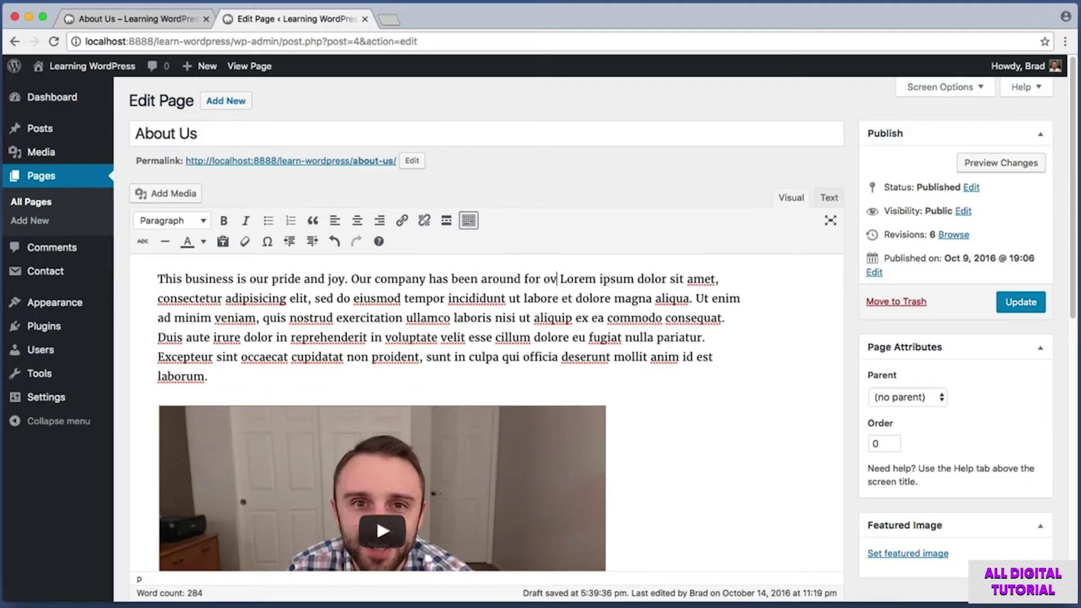
pyautogui.write('cade.')
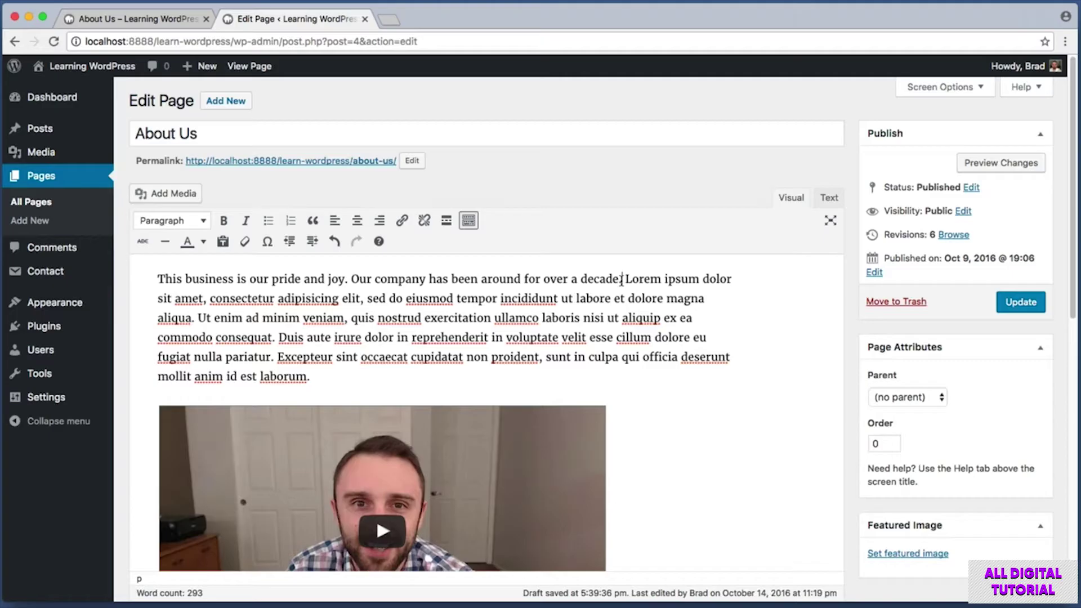
# Bold the new 'over a decade' sentence, update the About Us page, and view the public page.
pyautogui.moveTo(622, 279); pyautogui.dragTo(353, 280)
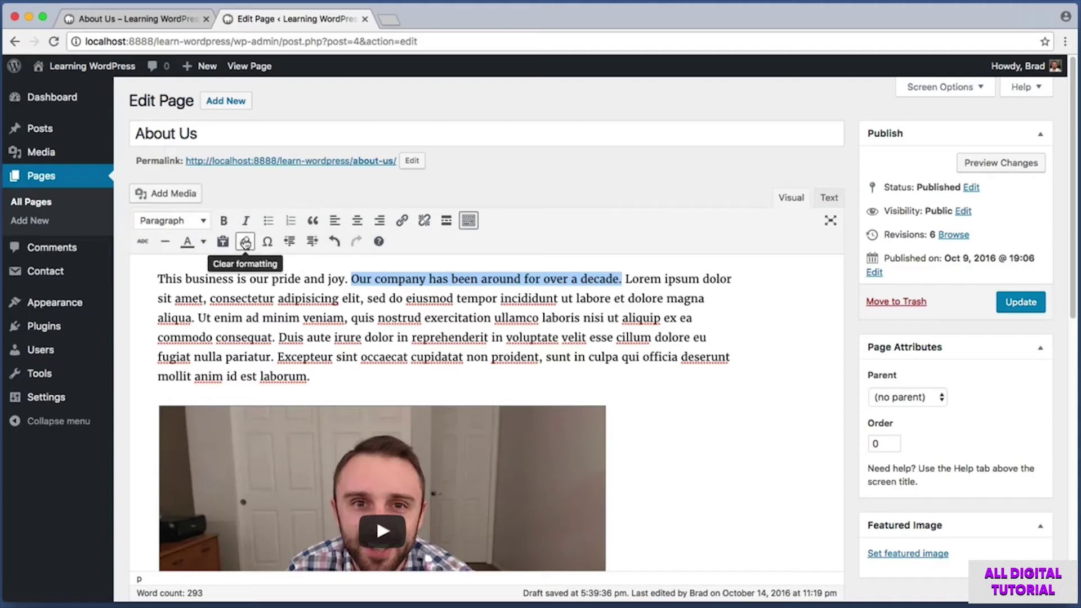
pyautogui.click(226, 223)
pyautogui.click(403, 275)
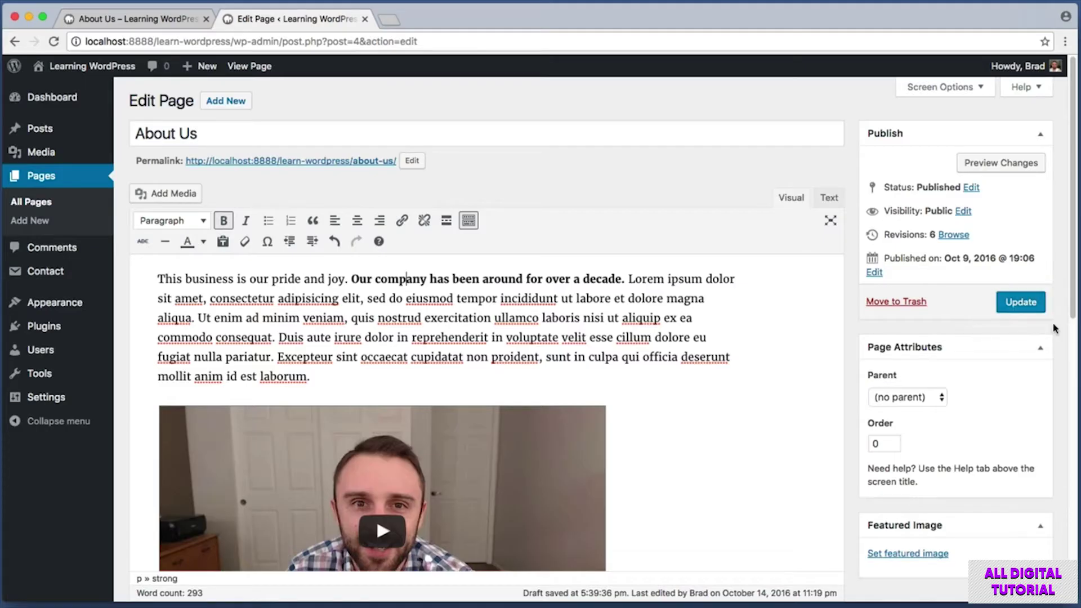
pyautogui.click(1033, 307)
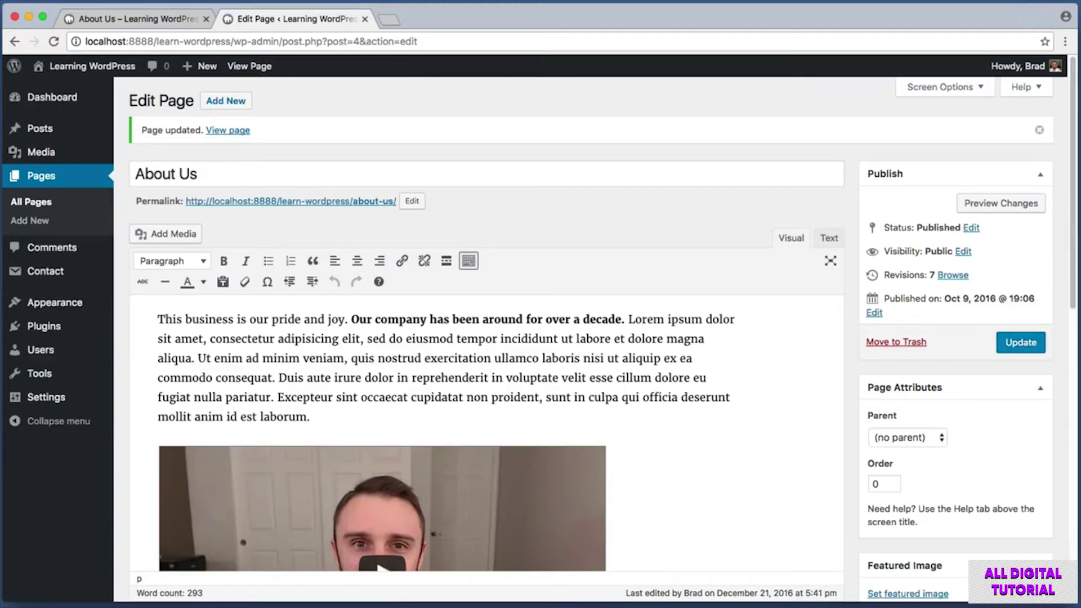
pyautogui.click(165, 21)
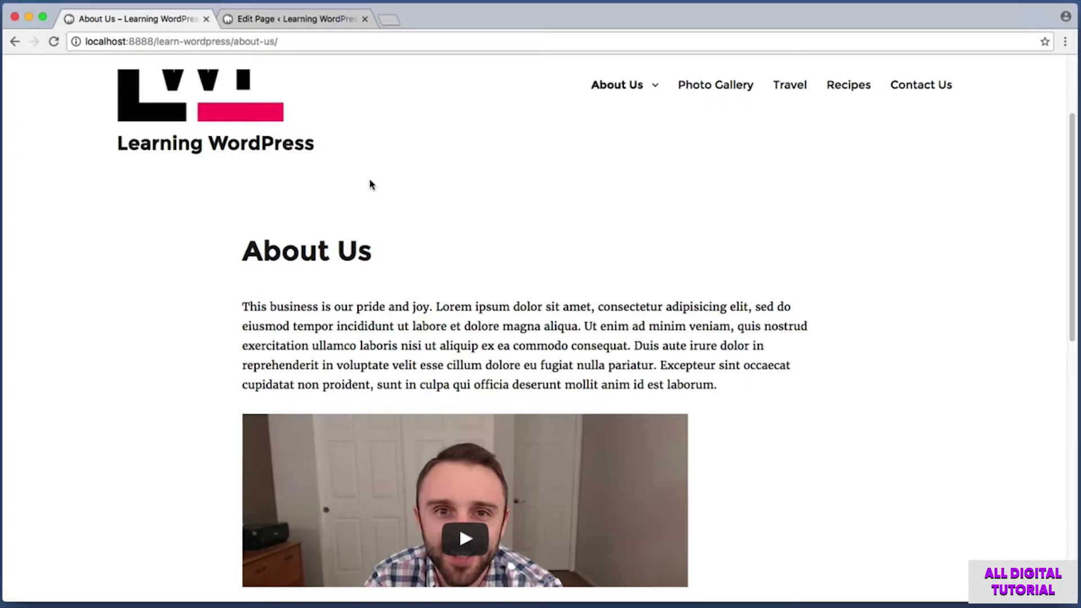
# Reload the public About Us page and screenshot the area showing the bold sentence.
pyautogui.click(53, 41)
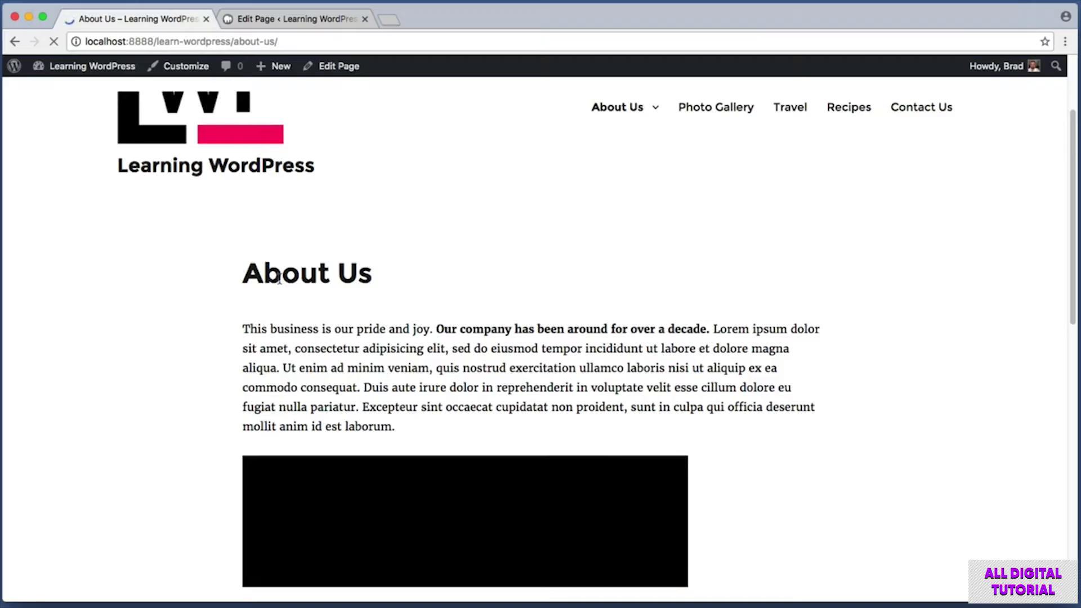
pyautogui.press('super+shift+4')
pyautogui.moveTo(423, 306); pyautogui.dragTo(732, 363)
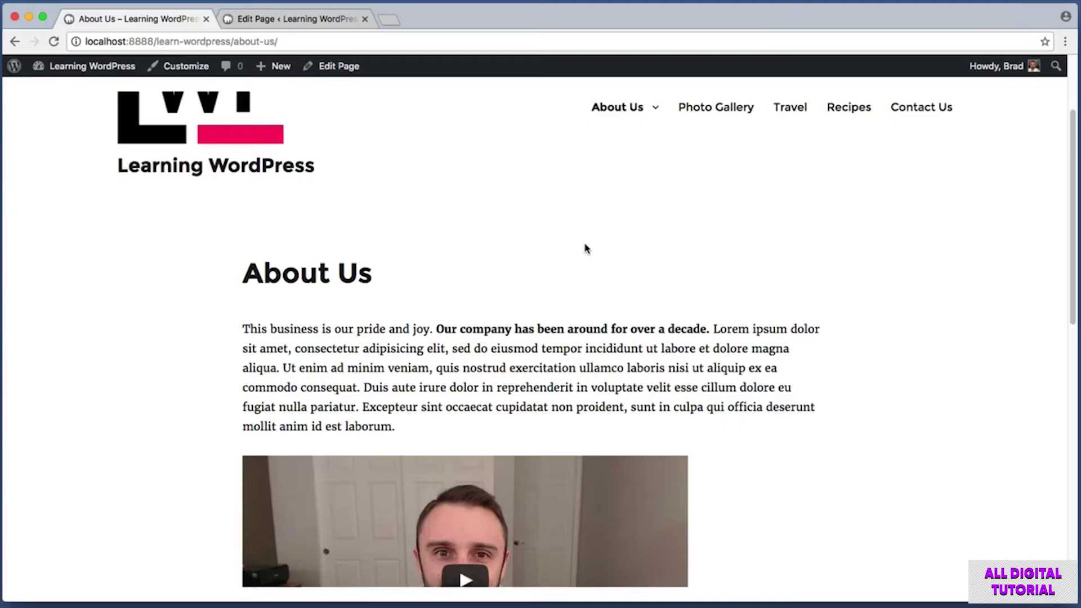
# Open the Travel category page, screenshot it, and highlight the West Coast post's opening lines.
pyautogui.click(776, 112)
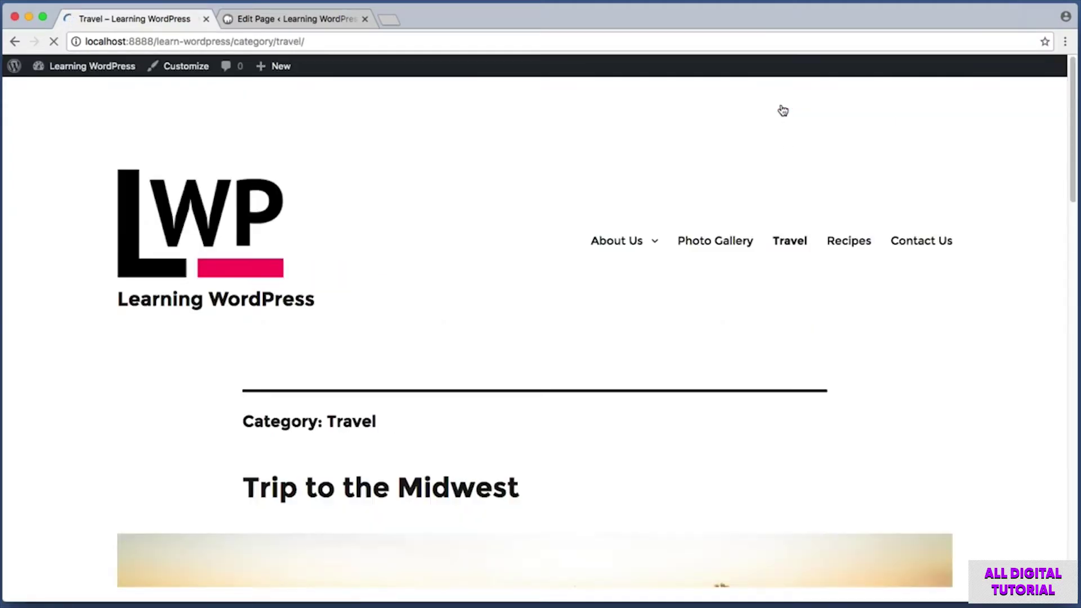
pyautogui.moveTo(1073, 189); pyautogui.dragTo(1079, 379)
pyautogui.press('shift+super+4')
pyautogui.moveTo(181, 145); pyautogui.dragTo(934, 600)
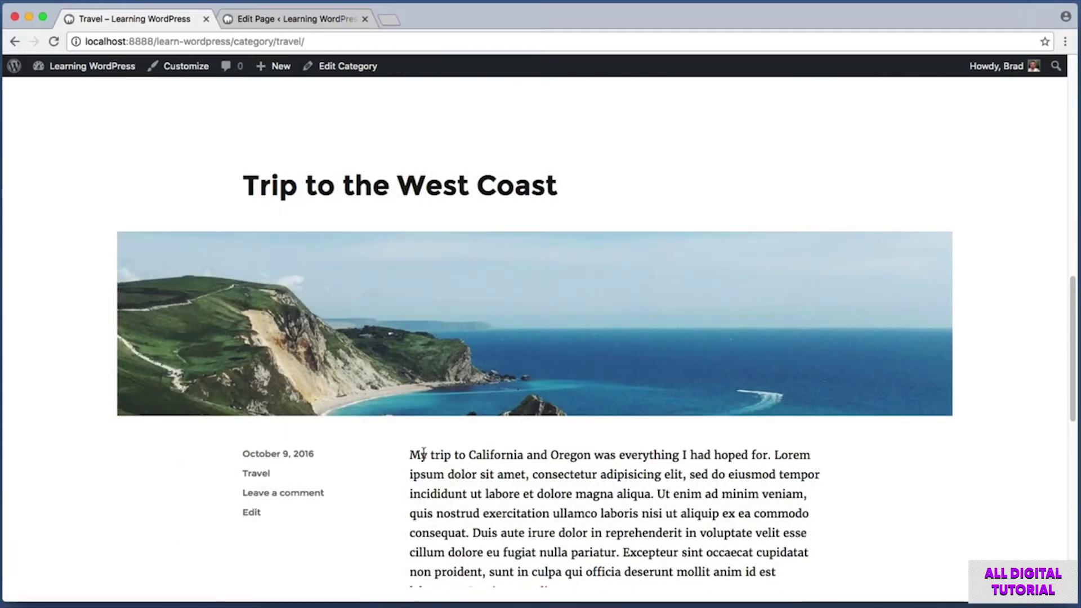
pyautogui.moveTo(411, 452); pyautogui.dragTo(685, 507)
pyautogui.click(1016, 459)
# Return to the About Us editor and bring up the admin list of all 7 published pages.
pyautogui.click(307, 18)
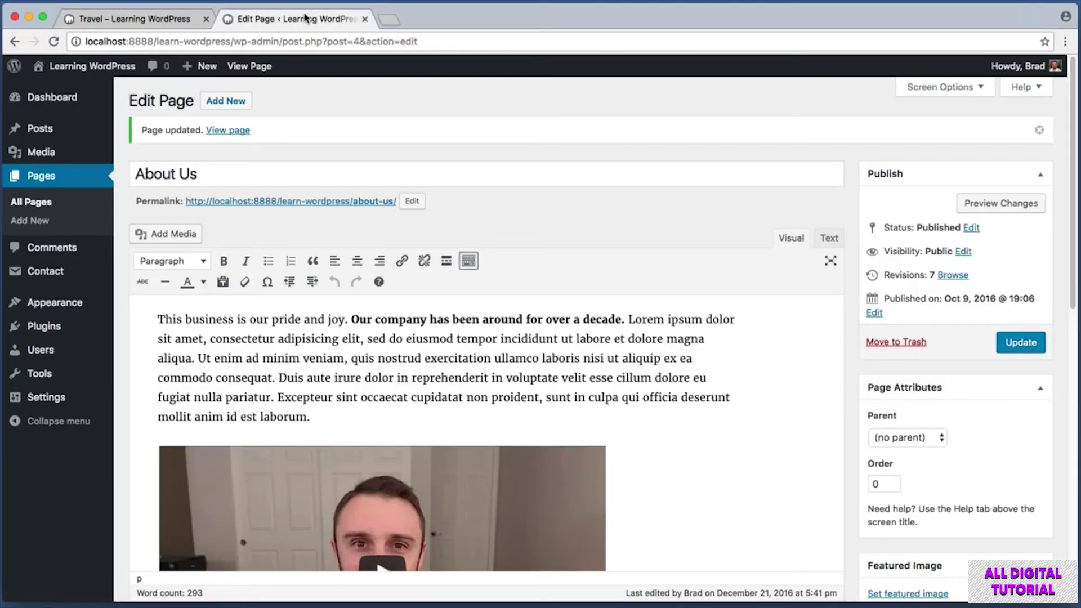
pyautogui.click(46, 177)
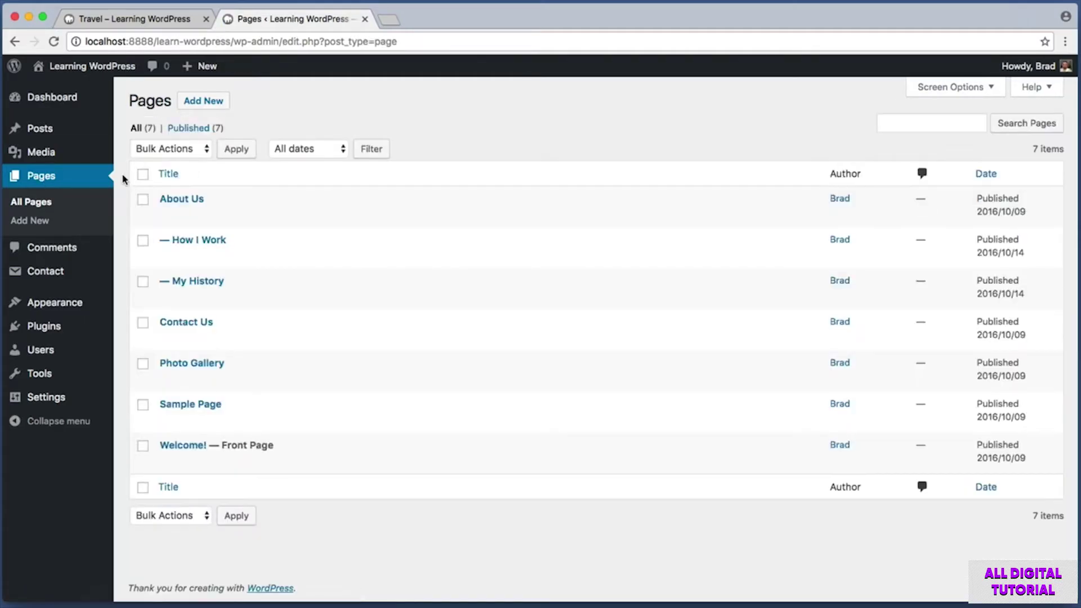
pyautogui.moveTo(128, 188); pyautogui.dragTo(435, 464)
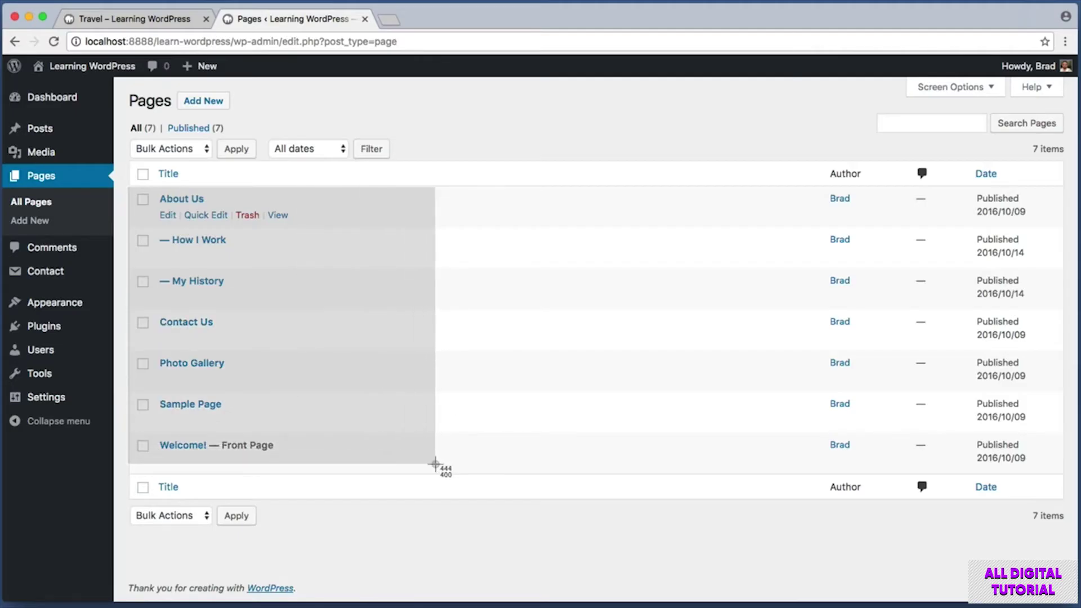
pyautogui.moveTo(435, 465); pyautogui.dragTo(435, 465)
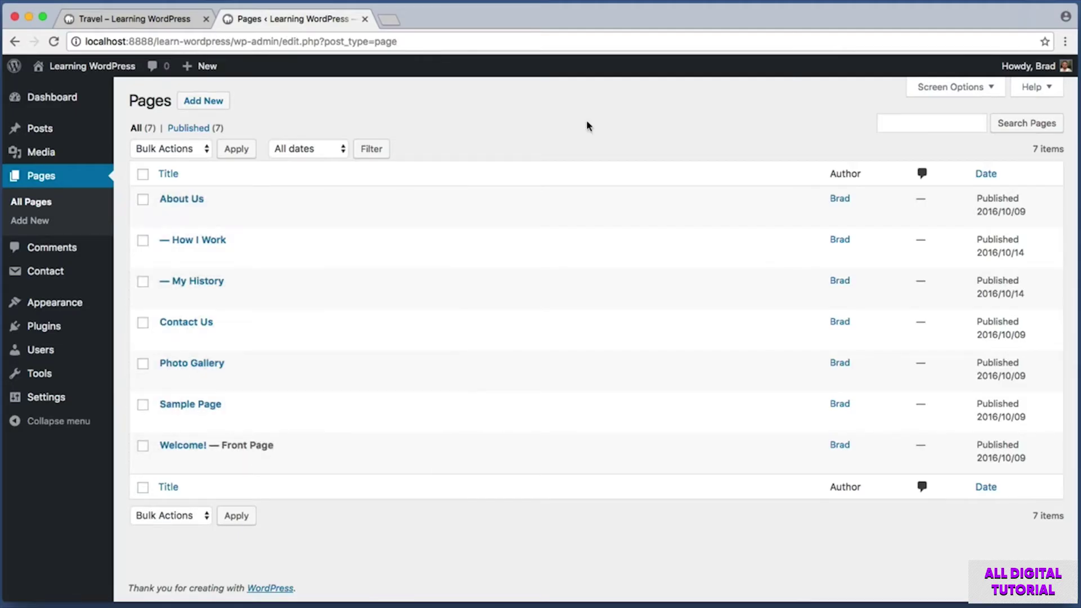
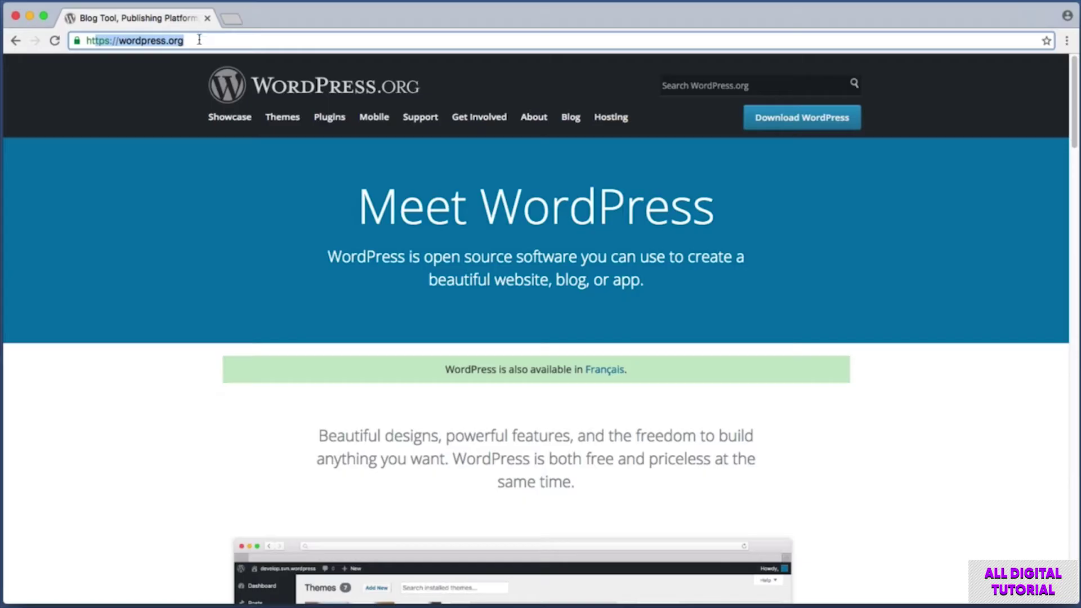
# Screenshot the WordPress.org logo, navigation and Hosting link, then open the Hosting page.
pyautogui.press('super+shift+4')
pyautogui.moveTo(187, 54); pyautogui.dragTo(600, 134)
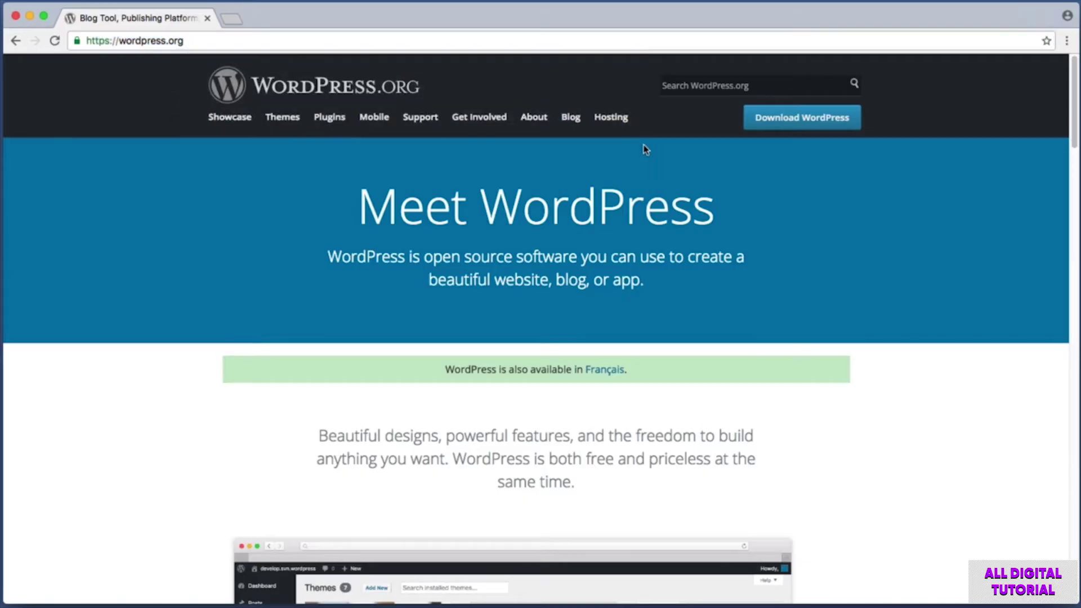
pyautogui.press('super+shift+4')
pyautogui.moveTo(191, 107); pyautogui.dragTo(637, 137)
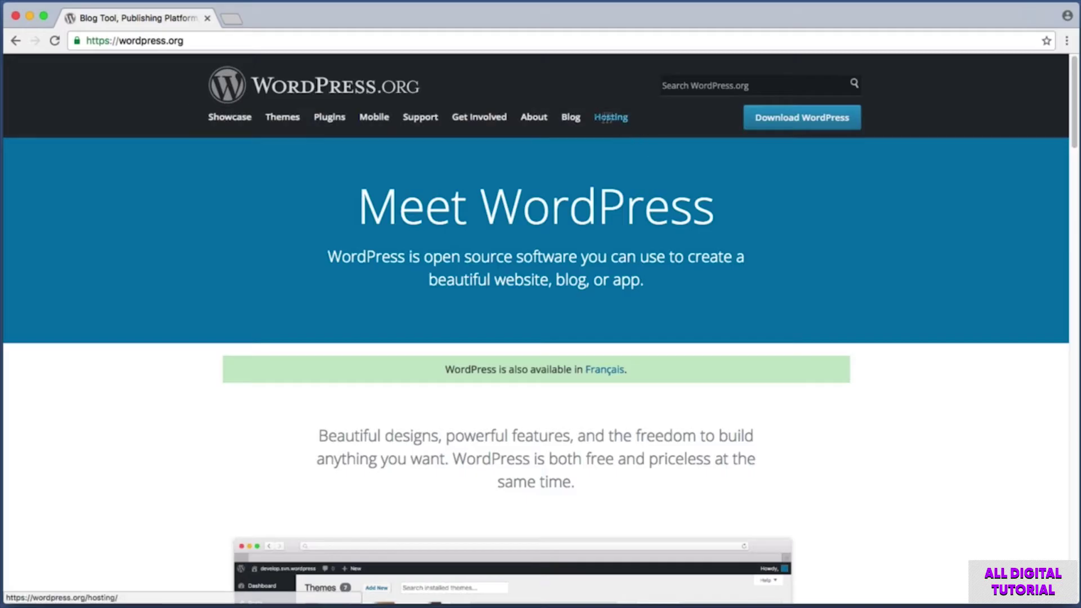
pyautogui.press('super+shift+4')
pyautogui.moveTo(581, 100); pyautogui.dragTo(631, 122)
pyautogui.click(624, 124)
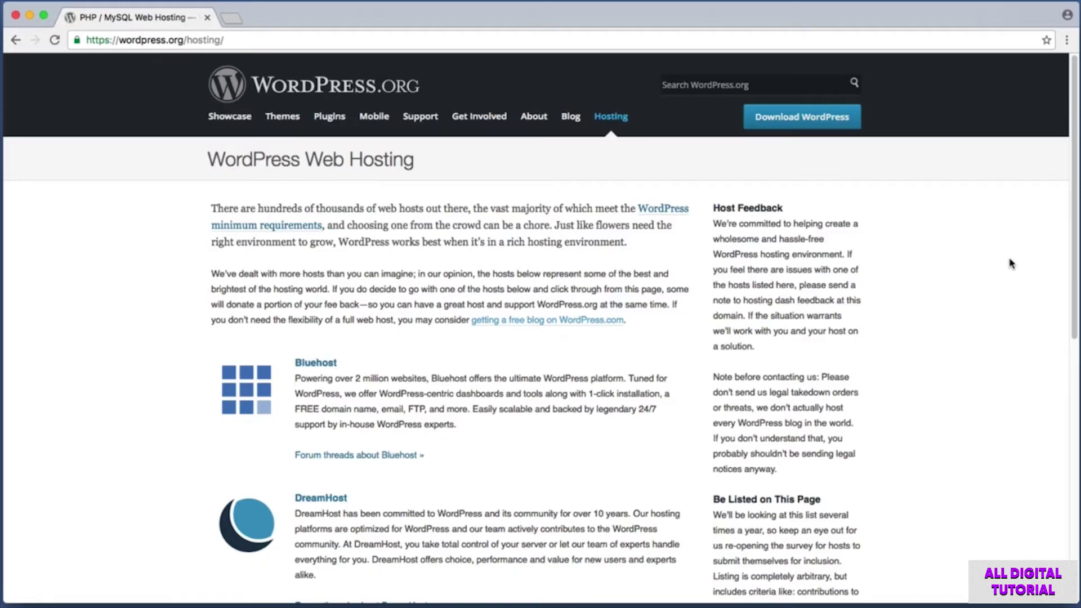
# Screenshot the Bluehost, DreamHost, Flywheel and SiteGround host listings.
pyautogui.scroll(-3, 1011, 264)
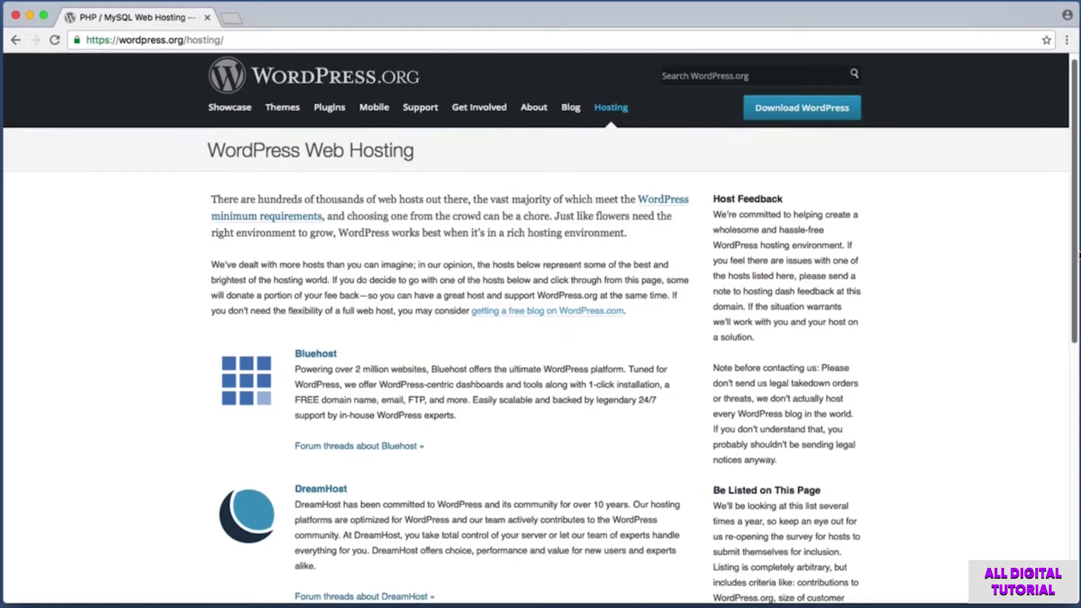
pyautogui.scroll(-6, 185, 76)
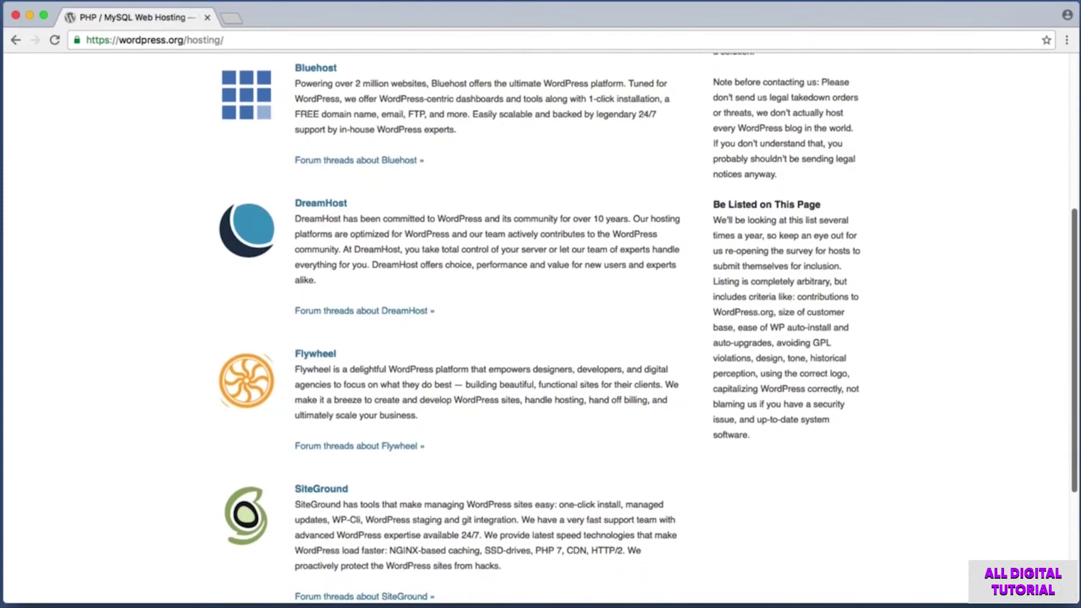
pyautogui.press('super+shift+4')
pyautogui.moveTo(200, 60); pyautogui.dragTo(514, 176)
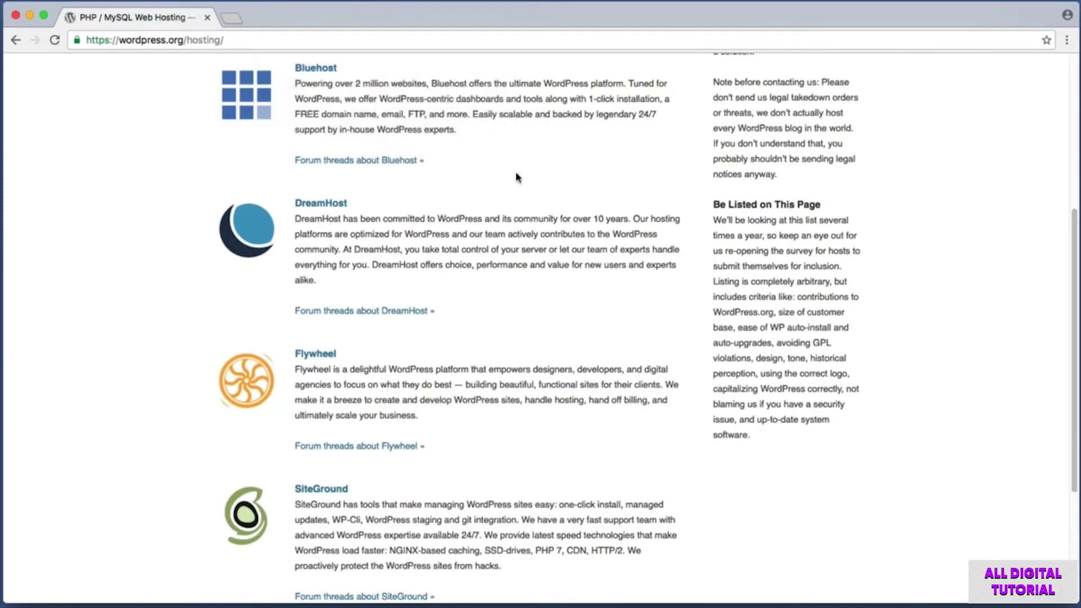
pyautogui.press('super+shift+4')
pyautogui.moveTo(157, 180); pyautogui.dragTo(563, 338)
pyautogui.press('super+shift+4')
pyautogui.moveTo(145, 324); pyautogui.dragTo(535, 457)
pyautogui.press('super+shift+4')
pyautogui.moveTo(205, 465); pyautogui.dragTo(708, 585)
pyautogui.press('super+shift+4')
pyautogui.moveTo(199, 480); pyautogui.dragTo(820, 605)
# Go to learnwebcode.com/student-hosting, highlighting its domain and /student-hosting parts.
pyautogui.press('super+l')
pyautogui.write('learnw')
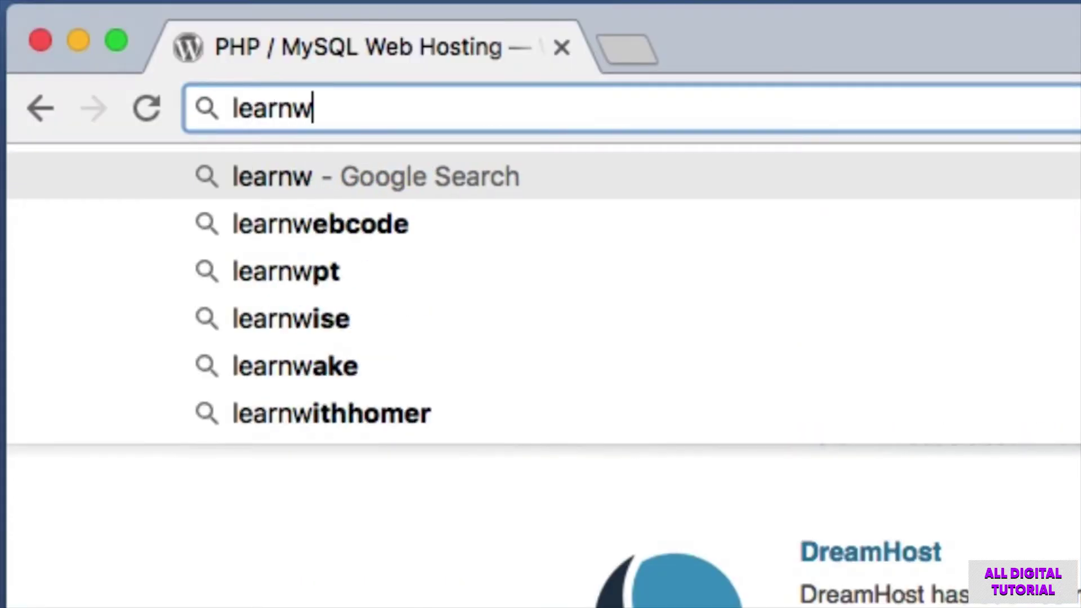
pyautogui.write('ebcode')
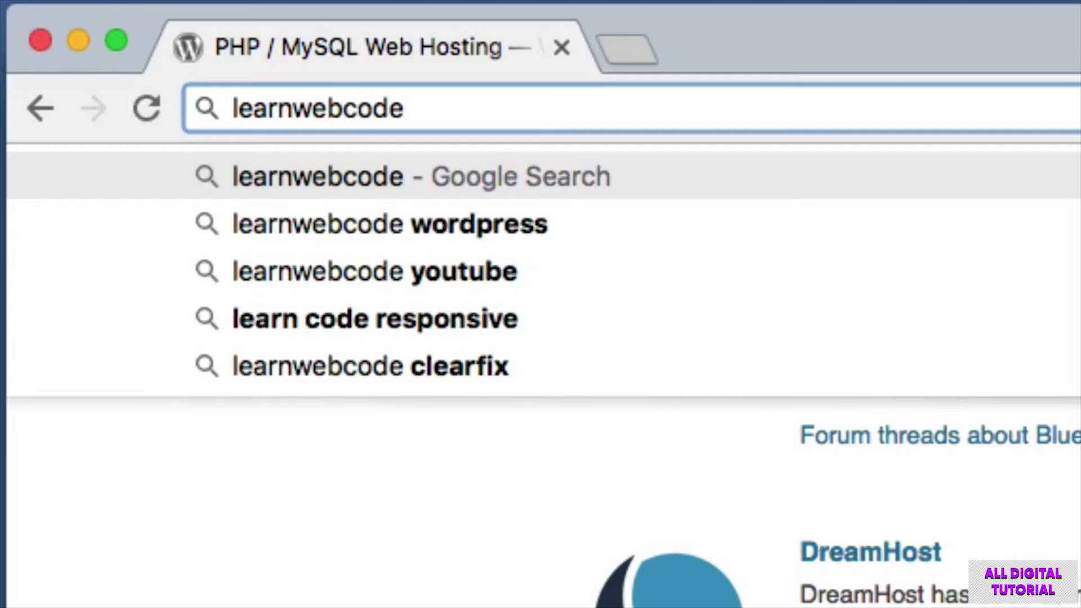
pyautogui.write('.com/')
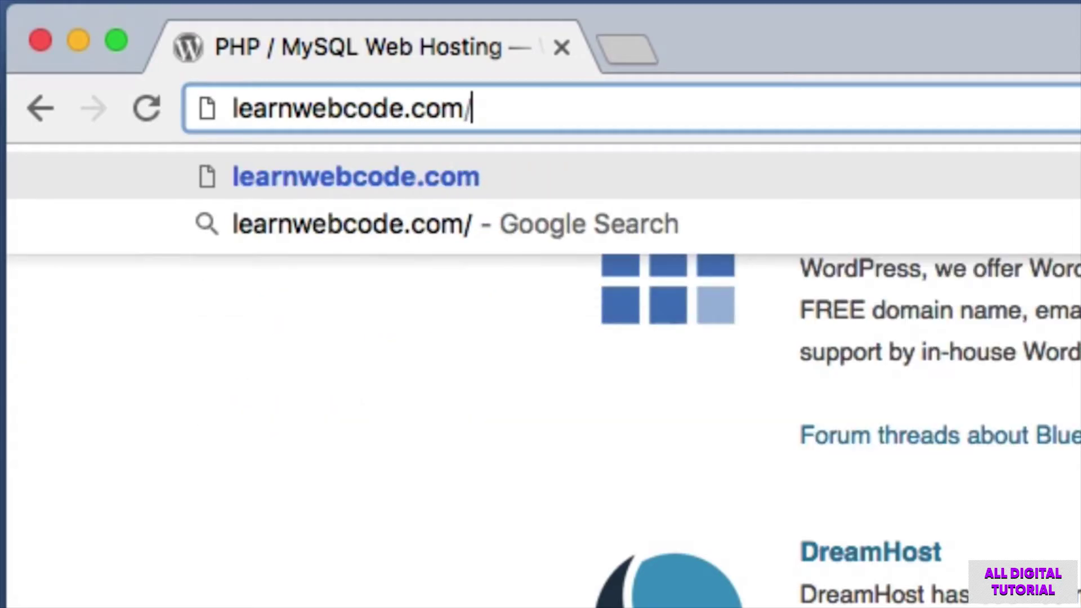
pyautogui.write('studen')
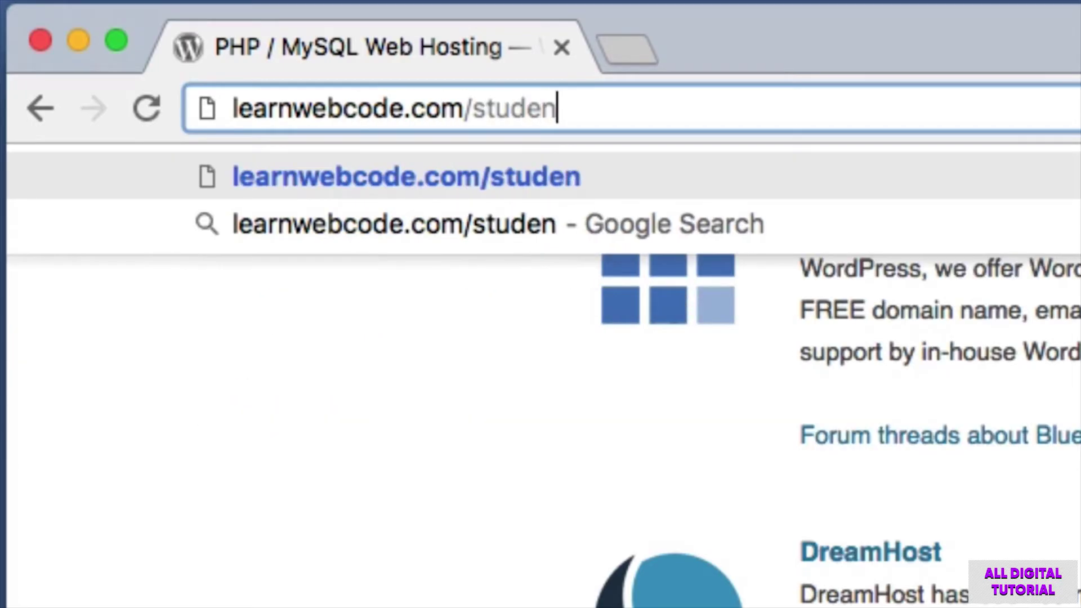
pyautogui.write('t-hosting')
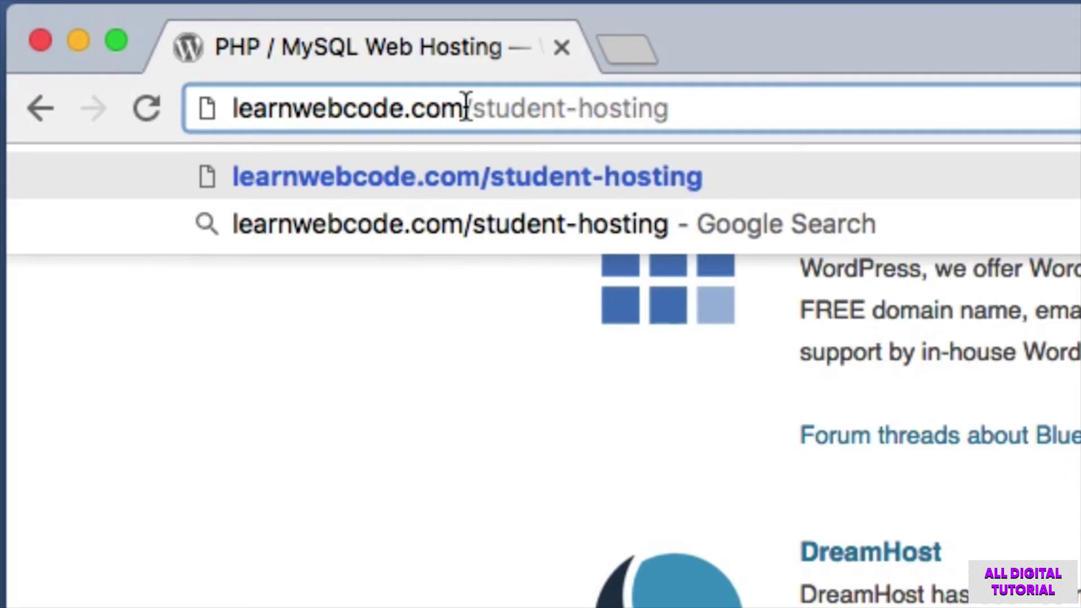
pyautogui.moveTo(464, 107); pyautogui.dragTo(222, 103)
pyautogui.click(488, 106)
pyautogui.moveTo(467, 104); pyautogui.dragTo(777, 92)
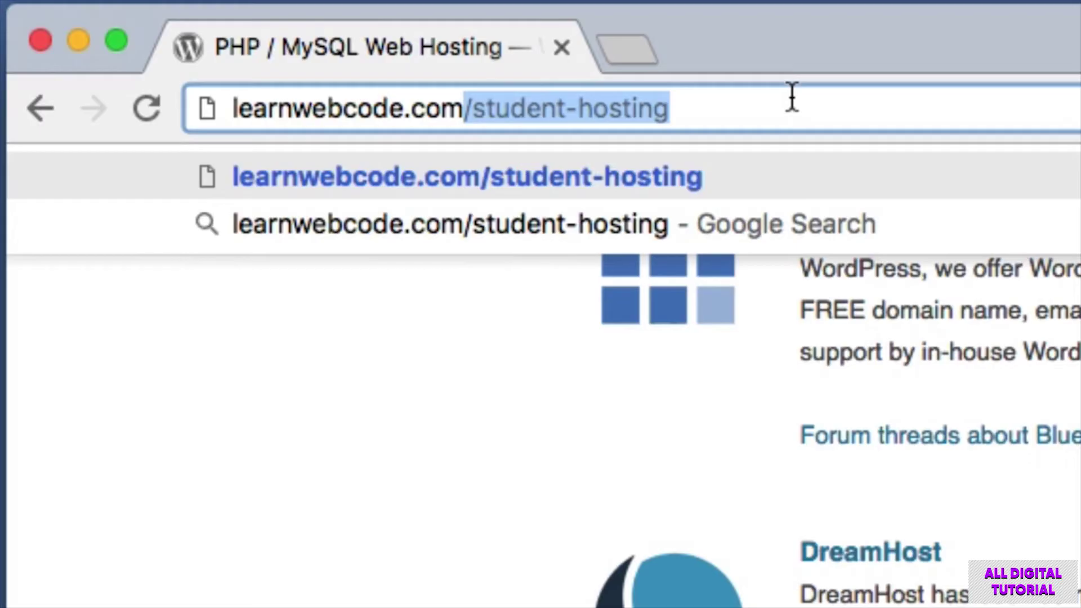
pyautogui.press('Right')
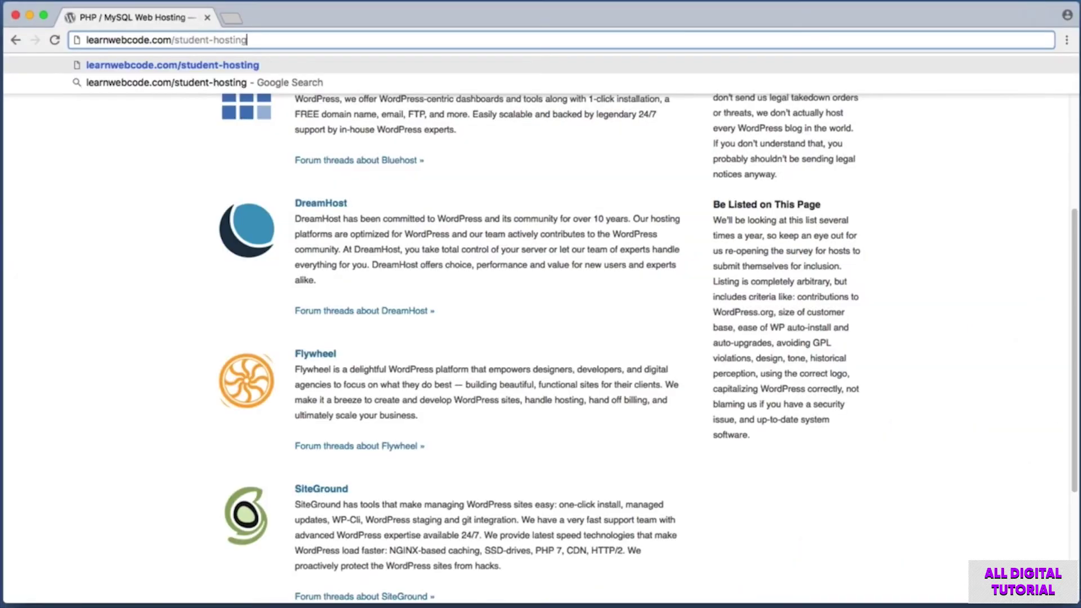
pyautogui.press('Return')
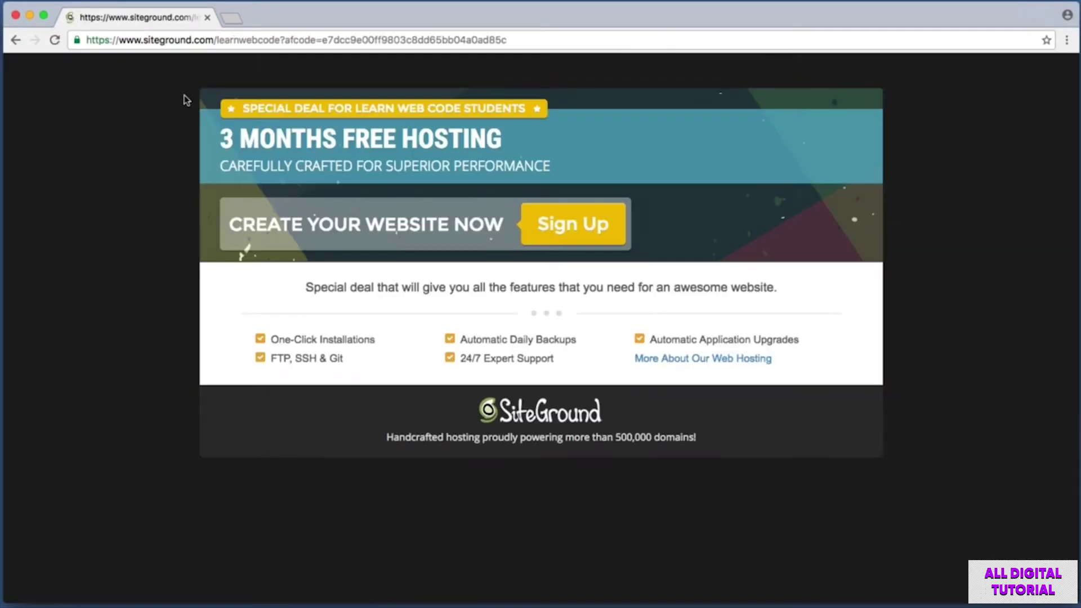
# Screenshot the Special Deal banner and the Create Your Website Now strip.
pyautogui.press('super+shift+4')
pyautogui.moveTo(201, 91); pyautogui.dragTo(556, 128)
pyautogui.moveTo(217, 188); pyautogui.dragTo(640, 258)
# Open the student hosting order form and screenshot its Account and Client Information sections.
pyautogui.press('super+shift+4')
pyautogui.moveTo(499, 191); pyautogui.dragTo(636, 263)
pyautogui.click(597, 225)
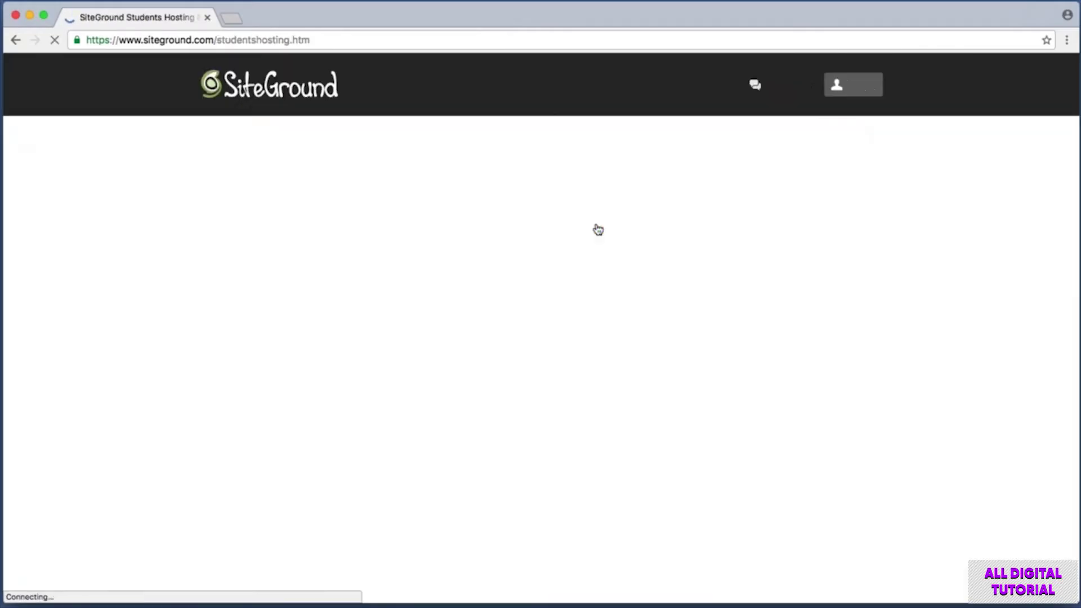
pyautogui.press('super+shift+4')
pyautogui.moveTo(259, 230); pyautogui.dragTo(816, 385)
pyautogui.scroll(-3, 816, 385)
pyautogui.press('super+shift+4')
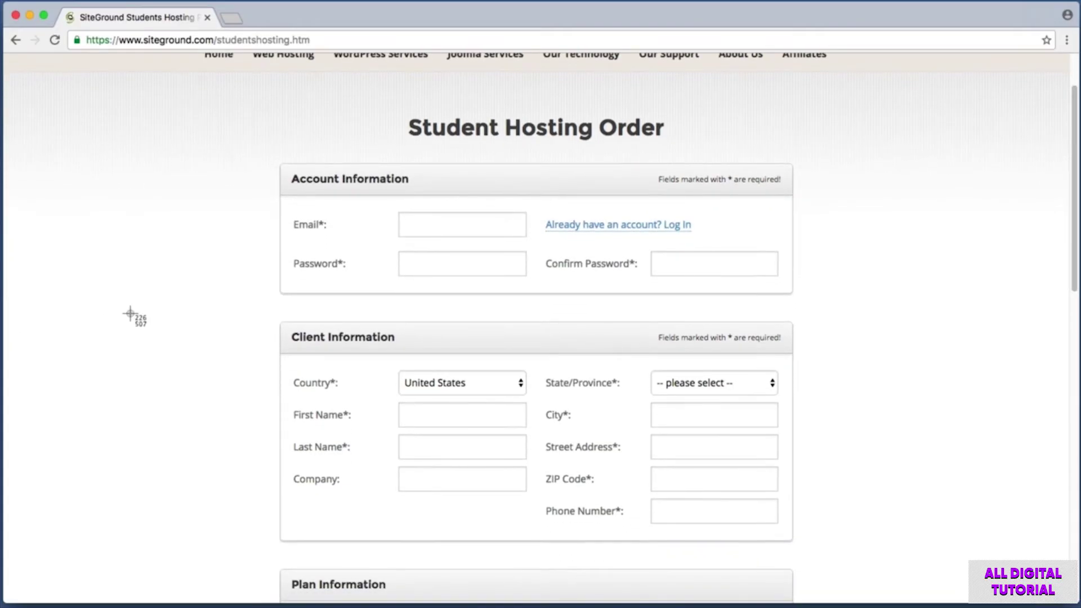
pyautogui.moveTo(260, 311); pyautogui.dragTo(818, 554)
# Keep the hosting period at 3 months and capture the $0.00/mo price.
pyautogui.moveTo(1074, 202); pyautogui.dragTo(1073, 306)
pyautogui.press('super+shift+4')
pyautogui.moveTo(258, 282); pyautogui.dragTo(837, 501)
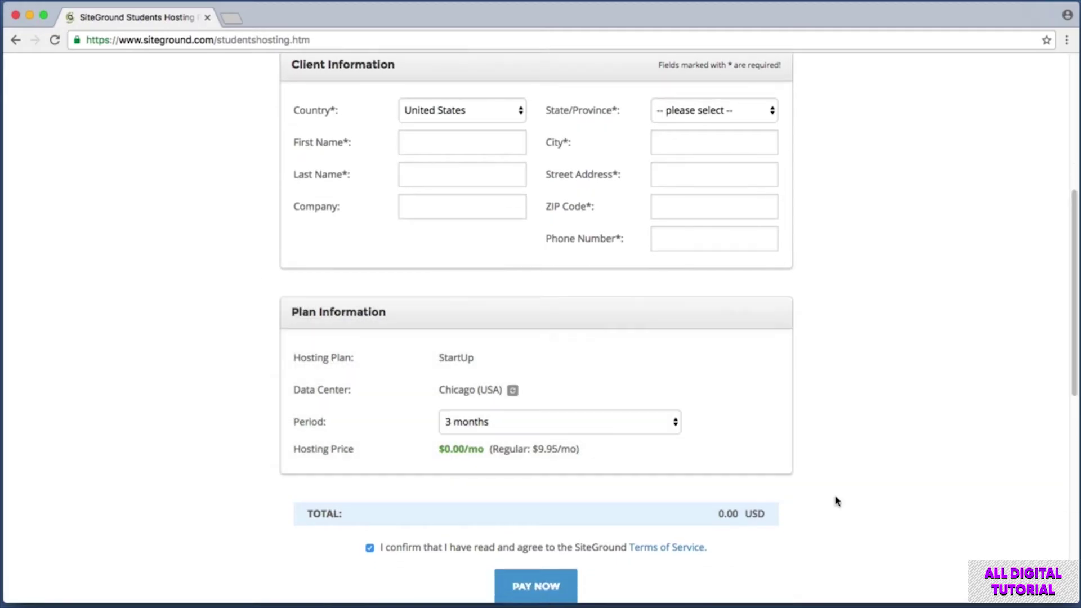
pyautogui.click(477, 417)
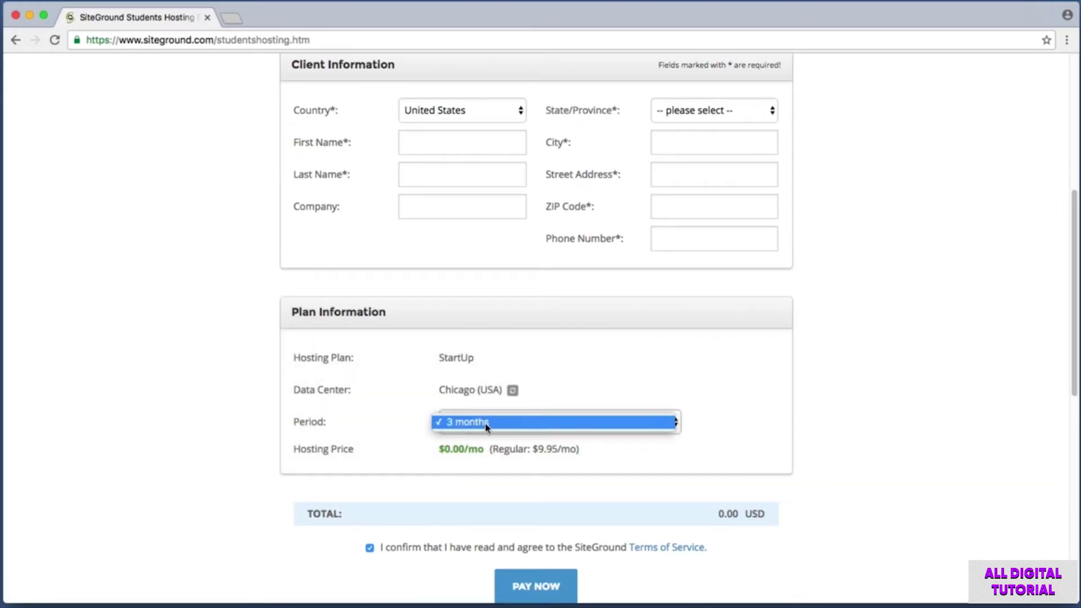
pyautogui.click(485, 427)
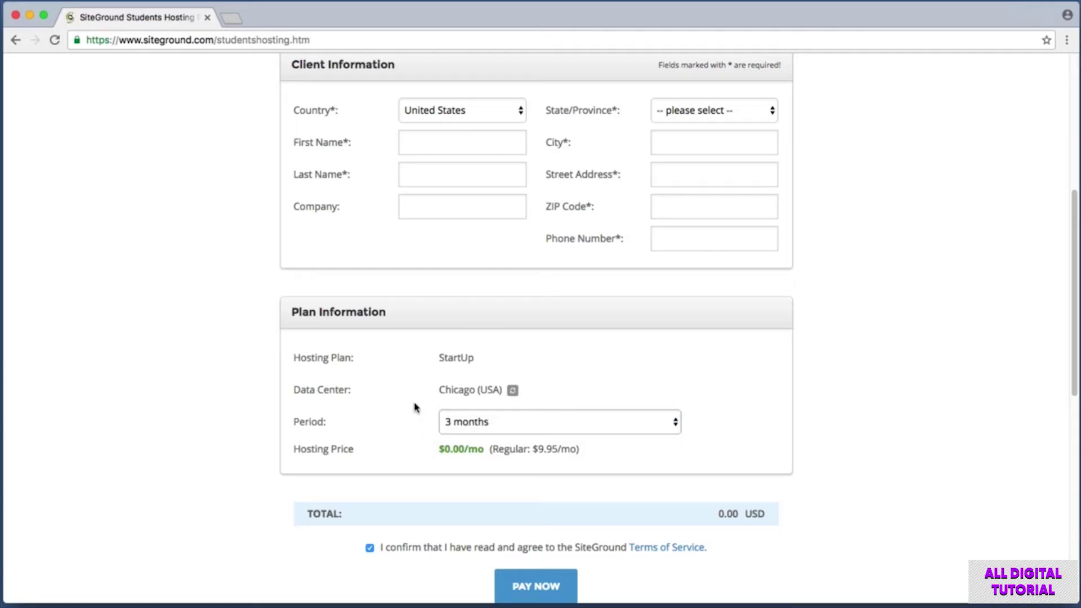
pyautogui.press('super+shift+4')
pyautogui.moveTo(425, 442); pyautogui.dragTo(486, 460)
# Capture the terms line and 0.00 USD total, submit the order, and screenshot the confirmation.
pyautogui.scroll(-3, 620, 439)
pyautogui.press('super+shift+4')
pyautogui.moveTo(342, 378); pyautogui.dragTo(733, 411)
pyautogui.press('super+shift+4')
pyautogui.moveTo(471, 412); pyautogui.dragTo(617, 456)
pyautogui.press('super+shift+4')
pyautogui.moveTo(706, 346); pyautogui.dragTo(755, 372)
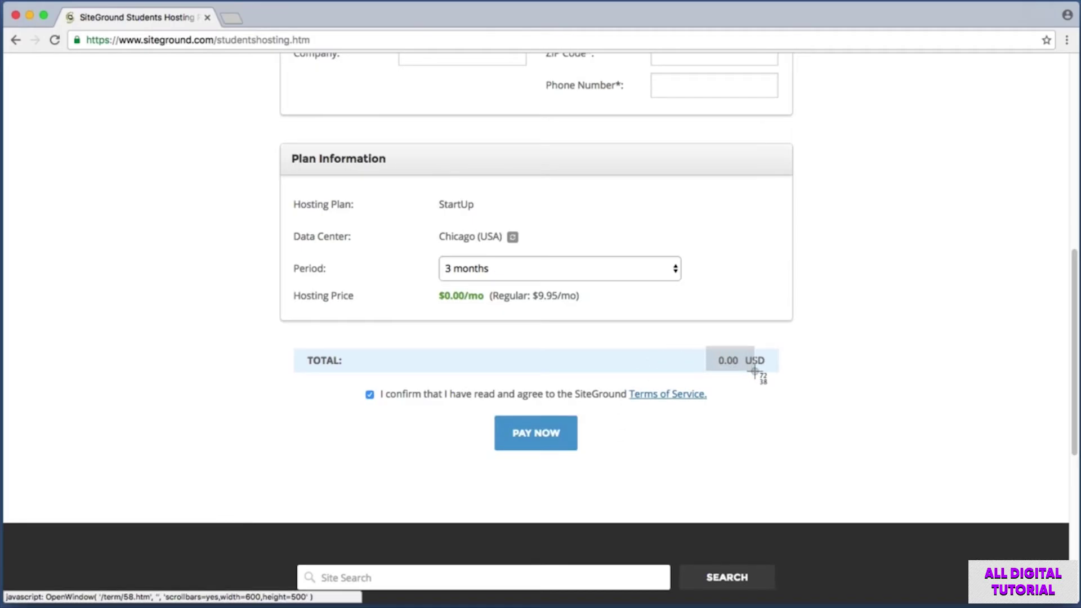
pyautogui.moveTo(755, 372); pyautogui.dragTo(755, 373)
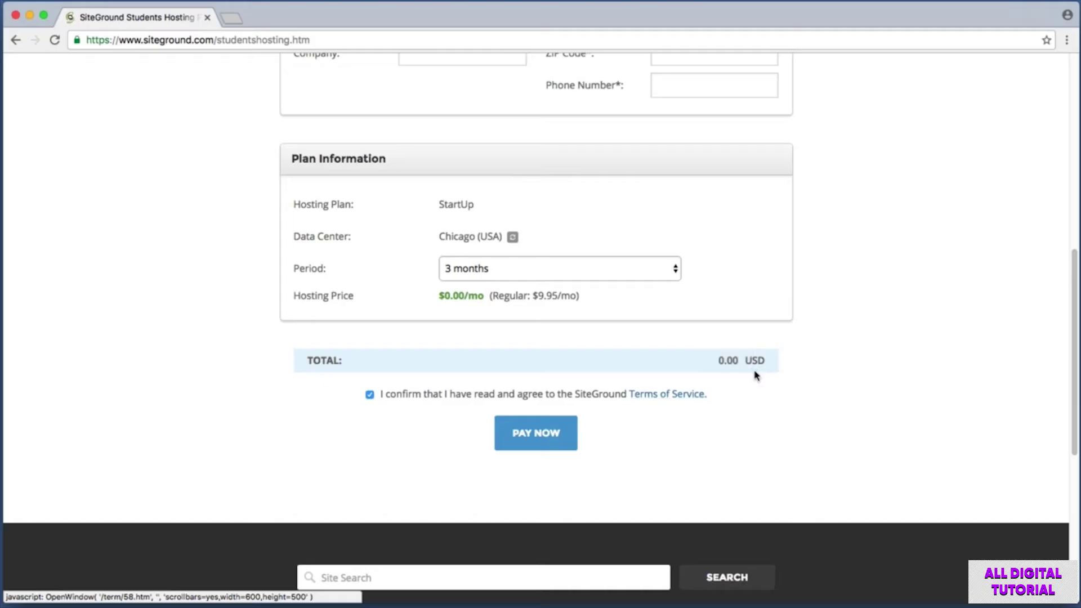
pyautogui.click(539, 446)
pyautogui.press('super+shift+4')
pyautogui.moveTo(333, 180); pyautogui.dragTo(701, 267)
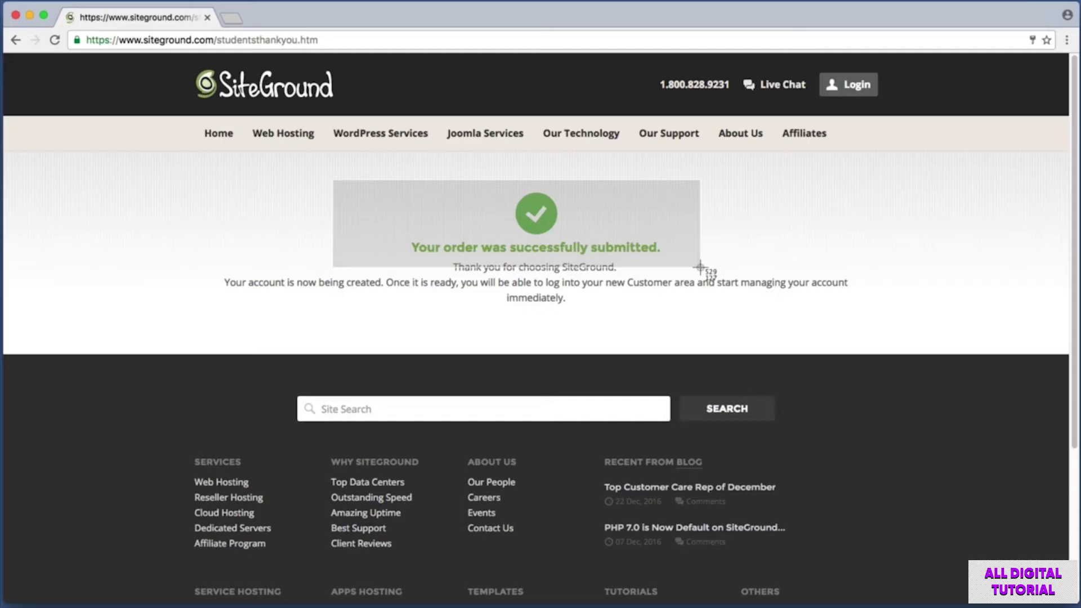
# Open SiteGround's customer login form and enter the account username and password.
pyautogui.moveTo(701, 267); pyautogui.dragTo(700, 267)
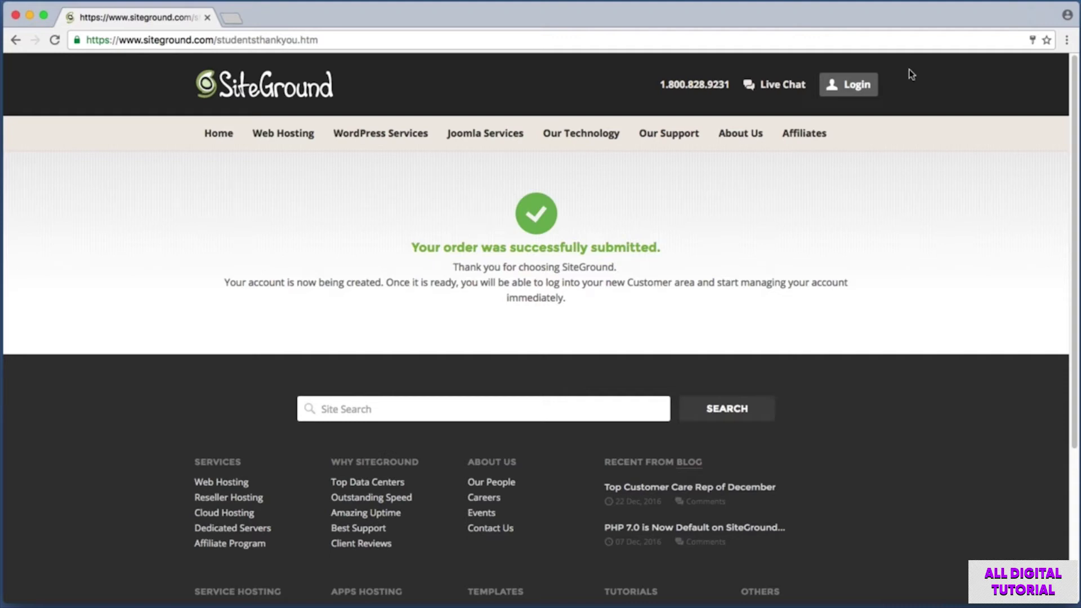
pyautogui.moveTo(901, 65); pyautogui.dragTo(814, 105)
pyautogui.click(852, 96)
pyautogui.click(814, 114)
pyautogui.click(815, 152)
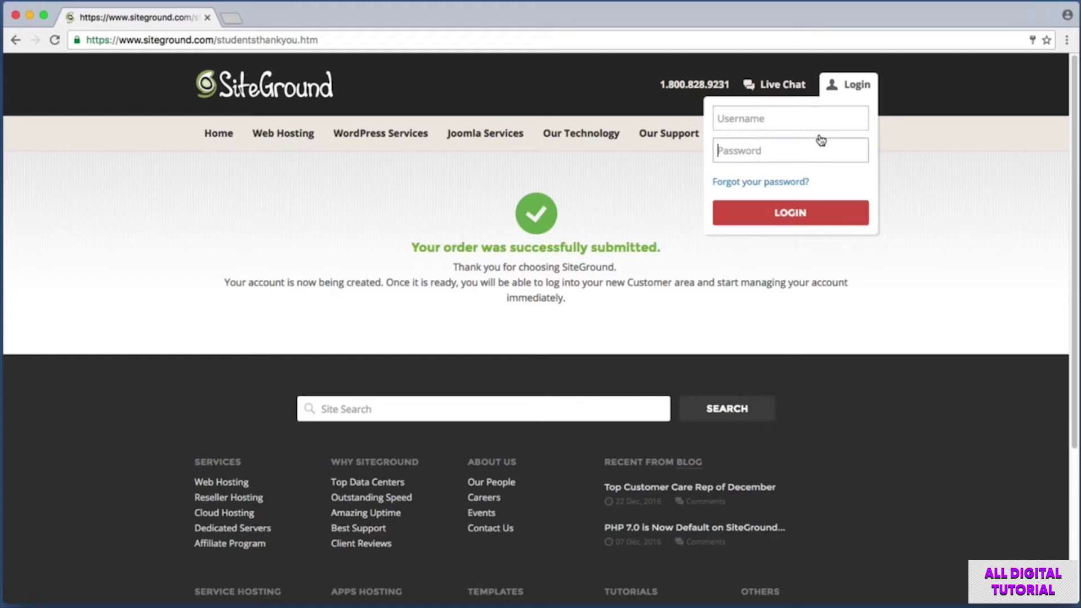
# Screenshot the login link, username and password fields, and the sign-in step.
pyautogui.press('super+shift+4')
pyautogui.moveTo(865, 92); pyautogui.dragTo(872, 98)
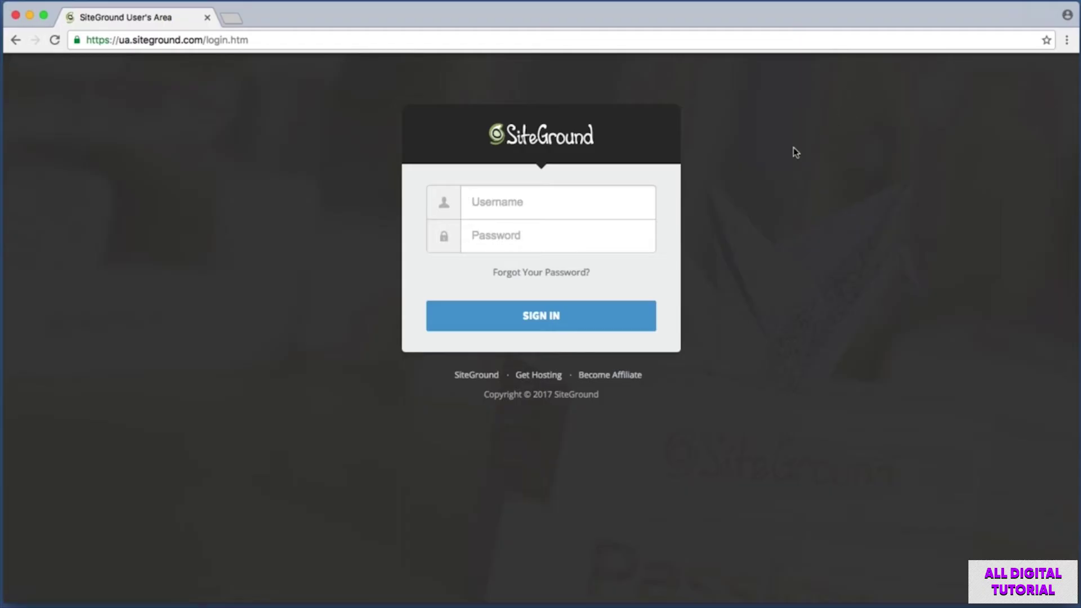
pyautogui.press('super+shift+4')
pyautogui.moveTo(431, 184); pyautogui.dragTo(617, 217)
pyautogui.press('super+shift+4')
pyautogui.moveTo(439, 221); pyautogui.dragTo(589, 242)
pyautogui.press('super+shift+4')
pyautogui.moveTo(381, 272); pyautogui.dragTo(712, 343)
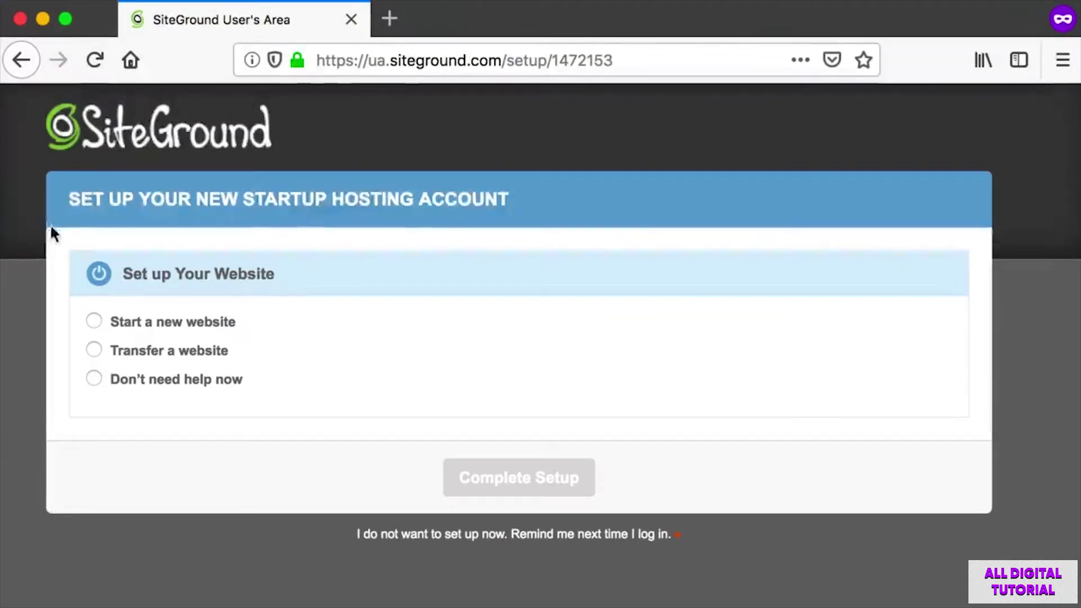
# Choose Start a new website under Set up Your Website.
pyautogui.press('super+shift+4')
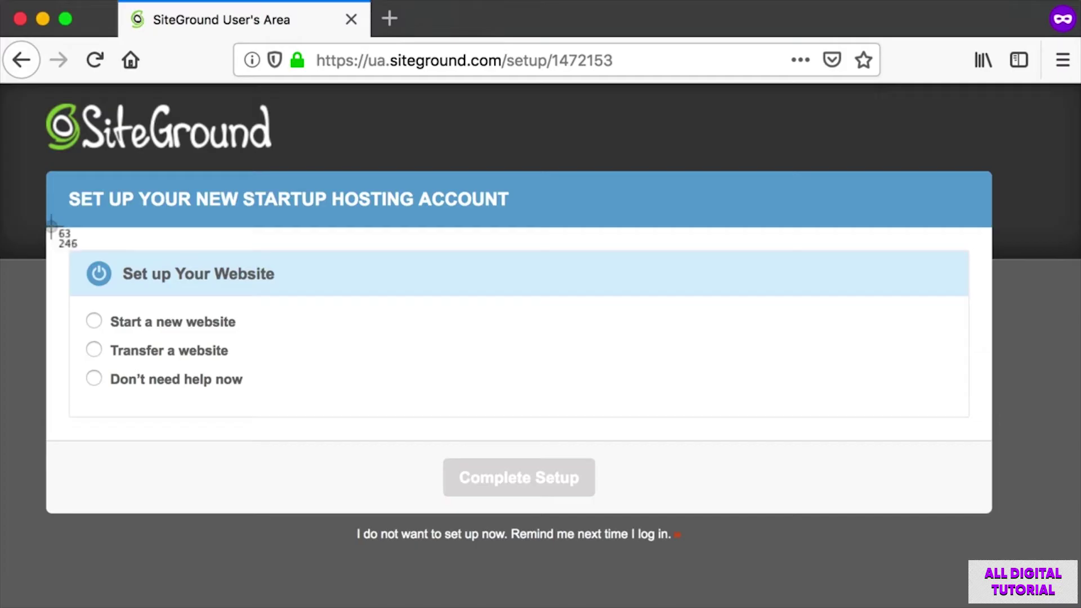
pyautogui.moveTo(50, 230); pyautogui.dragTo(495, 298)
pyautogui.press('super+shift+4')
pyautogui.moveTo(64, 301); pyautogui.dragTo(264, 336)
pyautogui.click(93, 318)
# Select WordPress as the software to install.
pyautogui.scroll(-5, 130, 316)
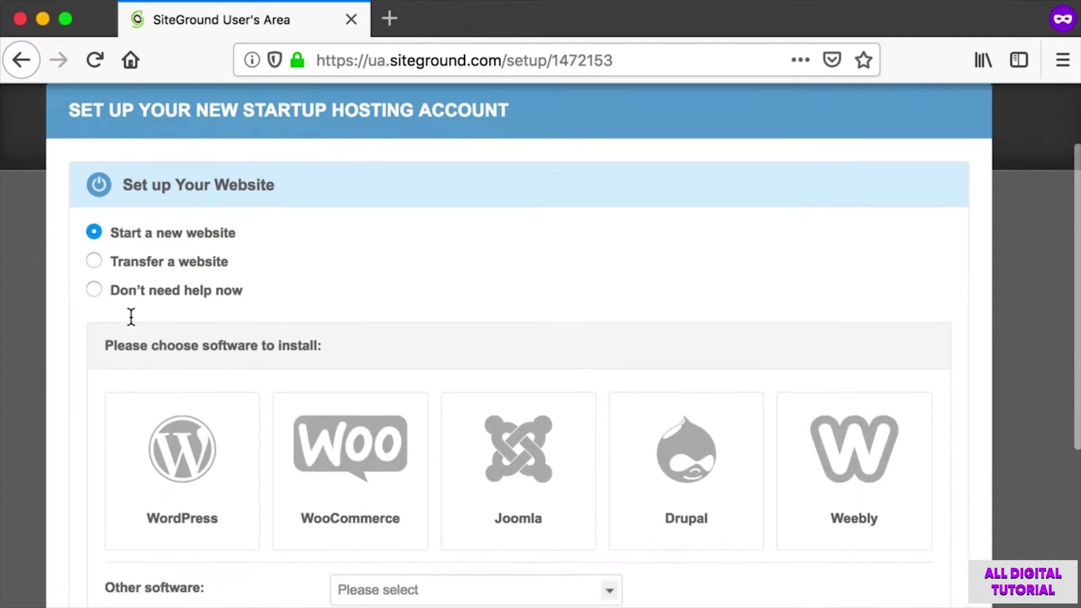
pyautogui.moveTo(79, 319); pyautogui.dragTo(993, 498)
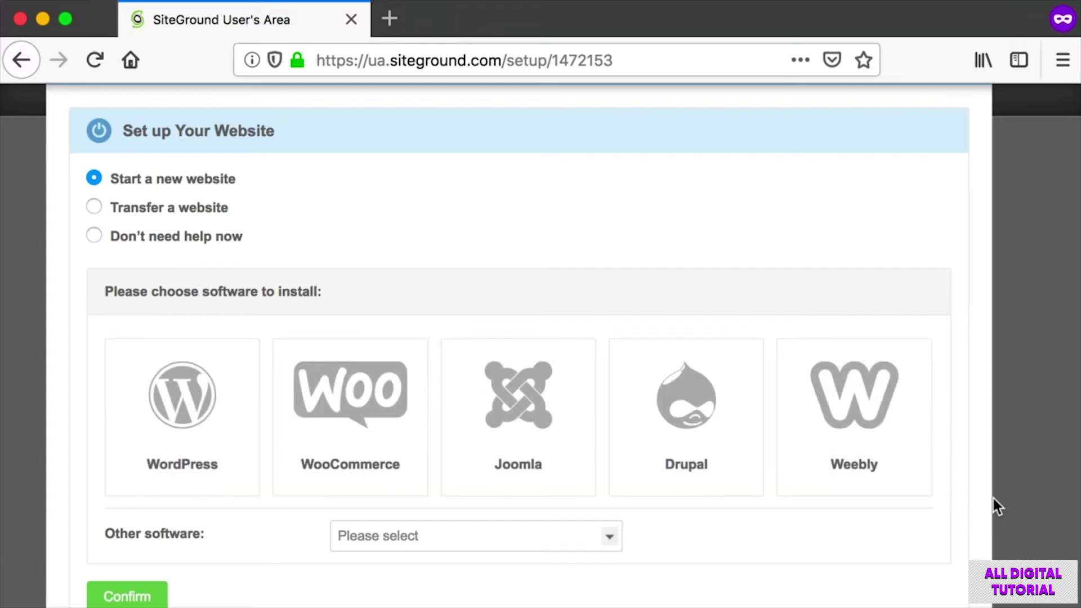
pyautogui.press('shift+super+4')
pyautogui.moveTo(67, 319); pyautogui.dragTo(281, 513)
pyautogui.click(203, 414)
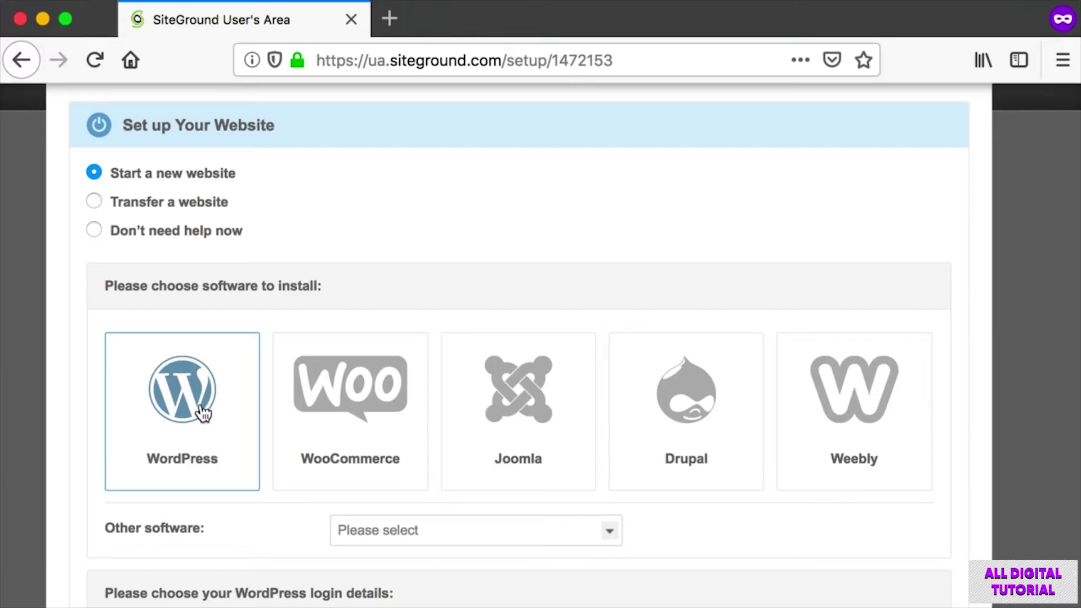
# Screenshot the WordPress login details form and fill in the admin email field.
pyautogui.scroll(-3, 202, 414)
pyautogui.scroll(-5, 201, 404)
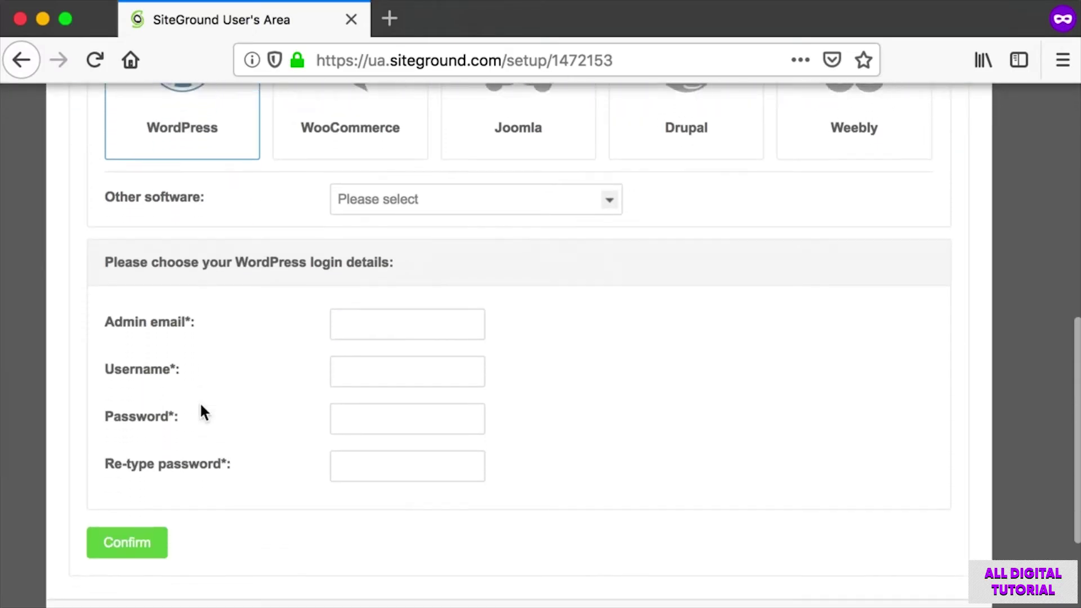
pyautogui.press('super+shift+4')
pyautogui.moveTo(62, 206); pyautogui.dragTo(981, 475)
pyautogui.press('super+shift+4')
pyautogui.moveTo(82, 264); pyautogui.dragTo(512, 309)
pyautogui.click(387, 286)
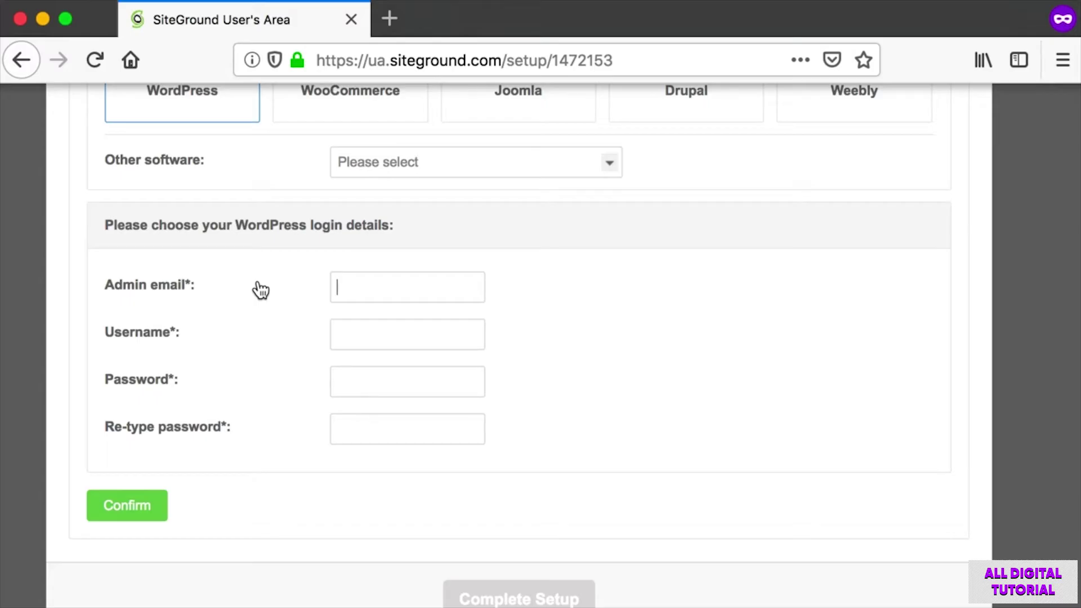
pyautogui.press('super+shift+4')
pyautogui.moveTo(105, 271); pyautogui.dragTo(568, 308)
pyautogui.press('super+shift+4')
pyautogui.moveTo(72, 311); pyautogui.dragTo(563, 351)
# Replace the too-short 'admin' with a valid 8-20 character admin username.
pyautogui.write('admin')
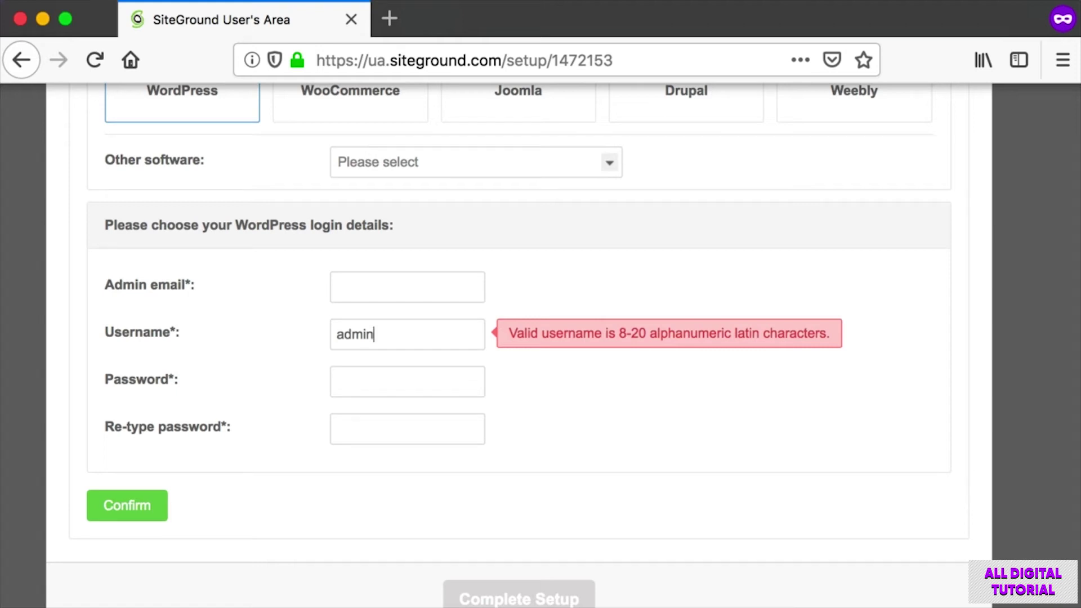
pyautogui.press('BackSpace')
pyautogui.press('BackSpace')
pyautogui.press('BackSpace')
pyautogui.press('BackSpace')
pyautogui.press('BackSpace')
pyautogui.write('mysecretam')
pyautogui.press('BackSpace')
pyautogui.write('dmin')
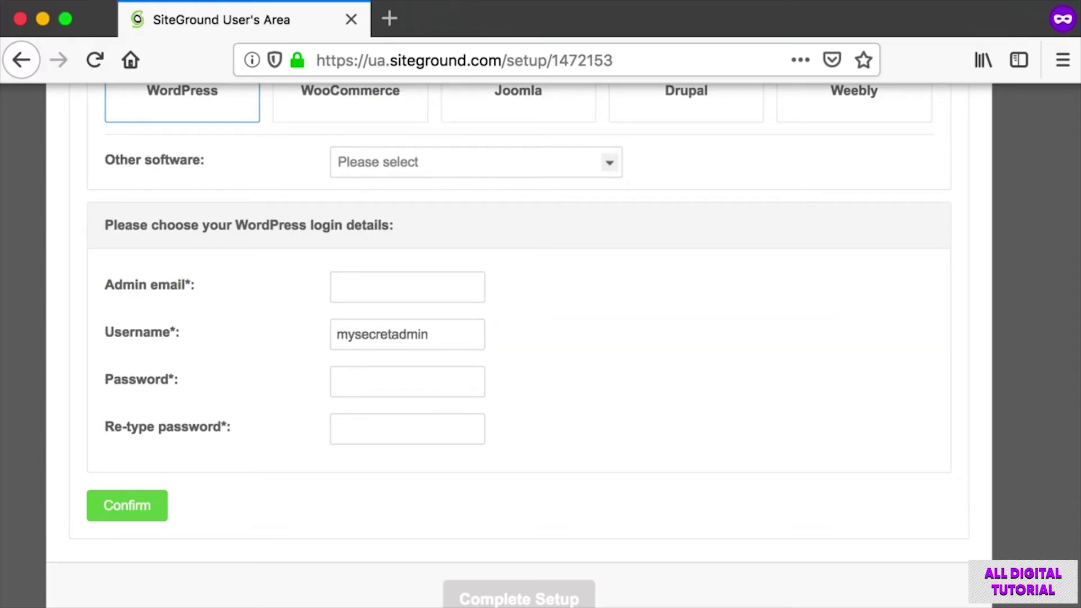
# Screenshot the password and Confirm areas, then confirm the WordPress install details.
pyautogui.press('super+shift+4')
pyautogui.moveTo(104, 363); pyautogui.dragTo(540, 444)
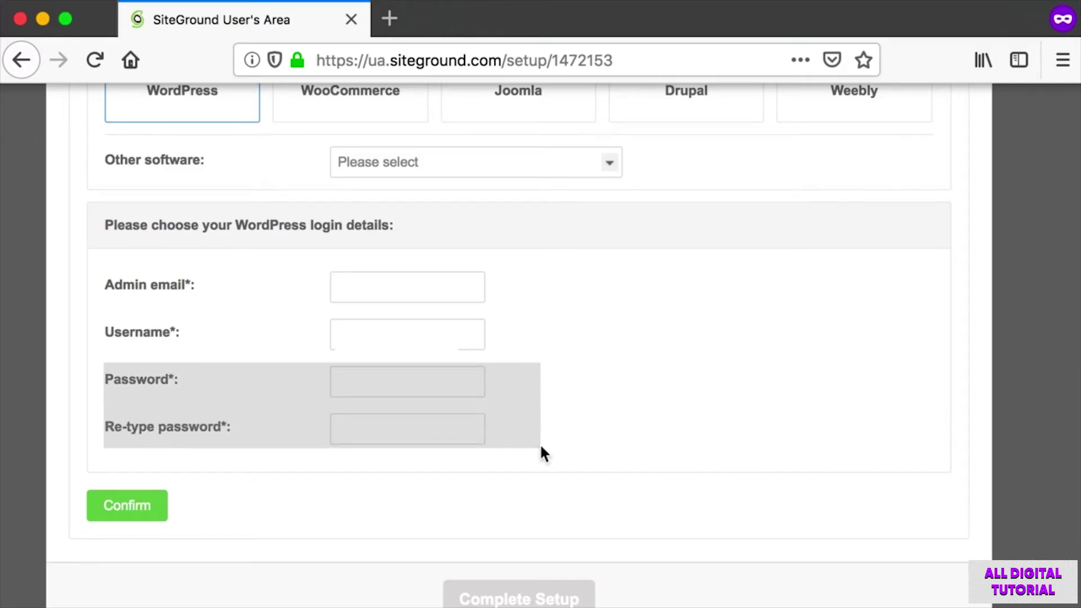
pyautogui.press('super+shift+4')
pyautogui.moveTo(80, 464); pyautogui.dragTo(255, 532)
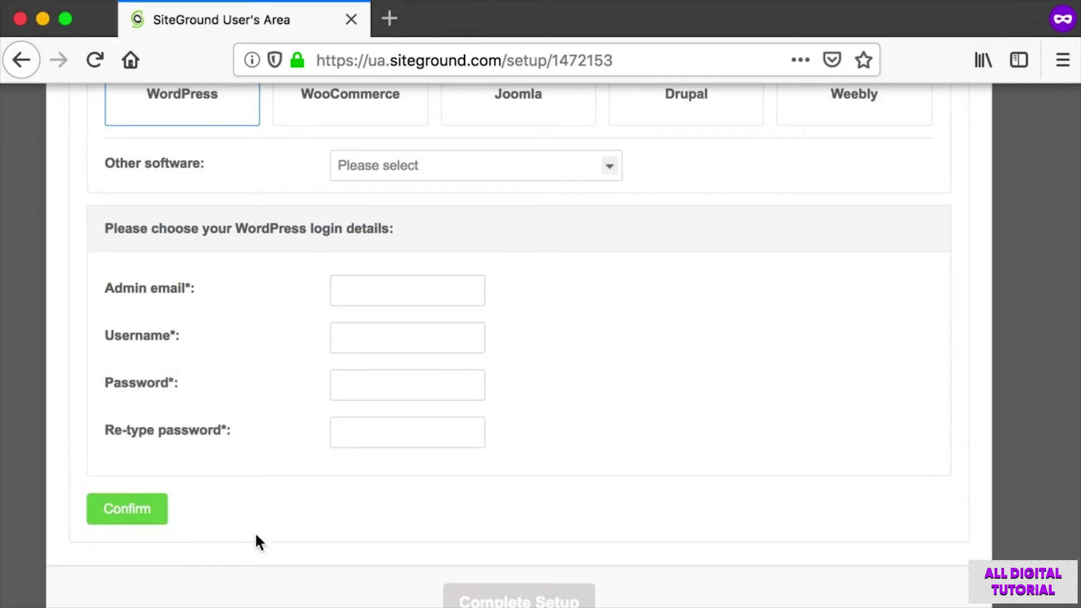
pyautogui.press('super+shift+4')
pyautogui.moveTo(74, 270); pyautogui.dragTo(580, 303)
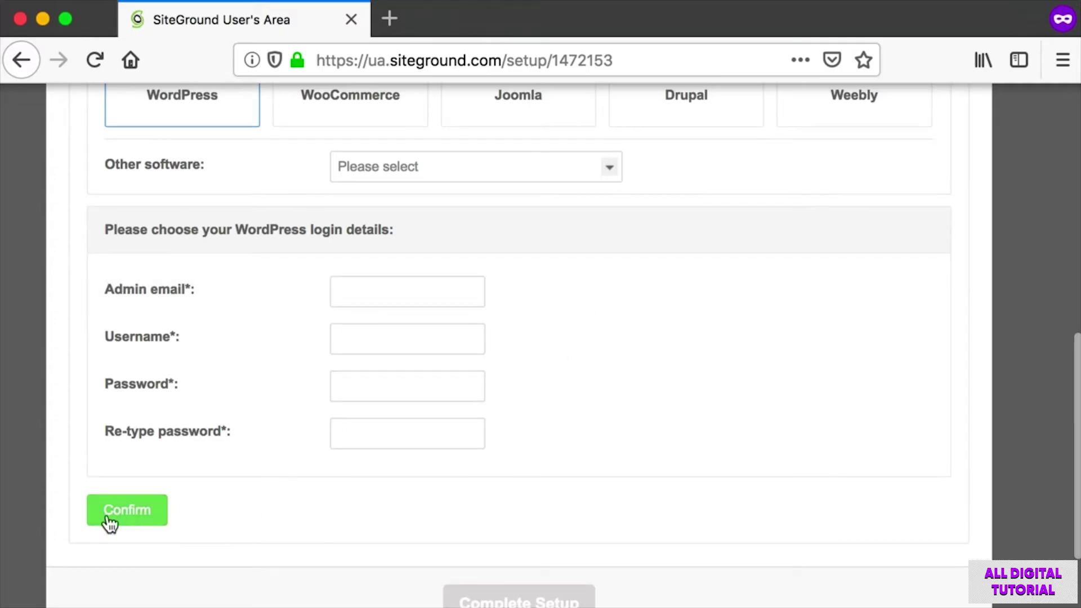
pyautogui.press('super+shift+4')
pyautogui.moveTo(67, 471); pyautogui.dragTo(249, 523)
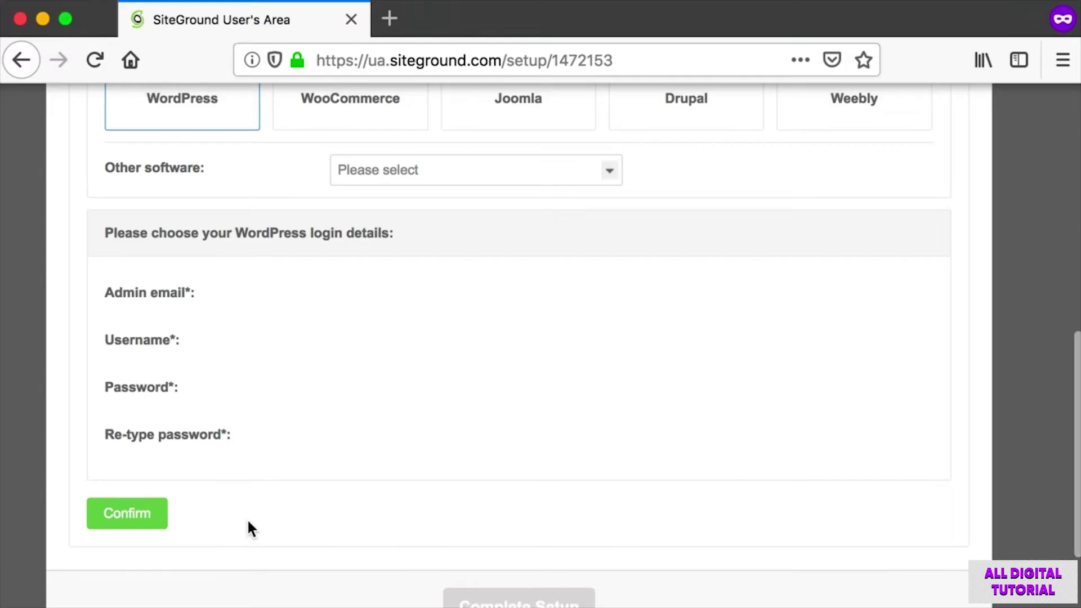
pyautogui.click(148, 524)
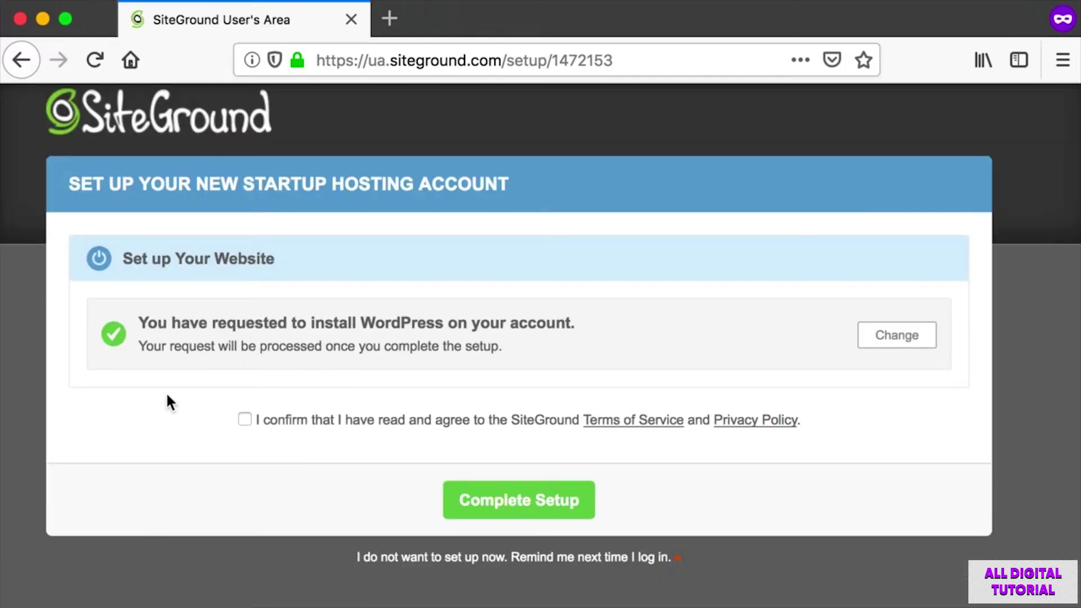
# Accept the Terms of Service, click Complete Setup, then proceed to the Customer Area.
pyautogui.press('super+shift+4')
pyautogui.moveTo(221, 390); pyautogui.dragTo(417, 443)
pyautogui.press('super+shift+4')
pyautogui.moveTo(399, 466); pyautogui.dragTo(696, 518)
pyautogui.click(477, 501)
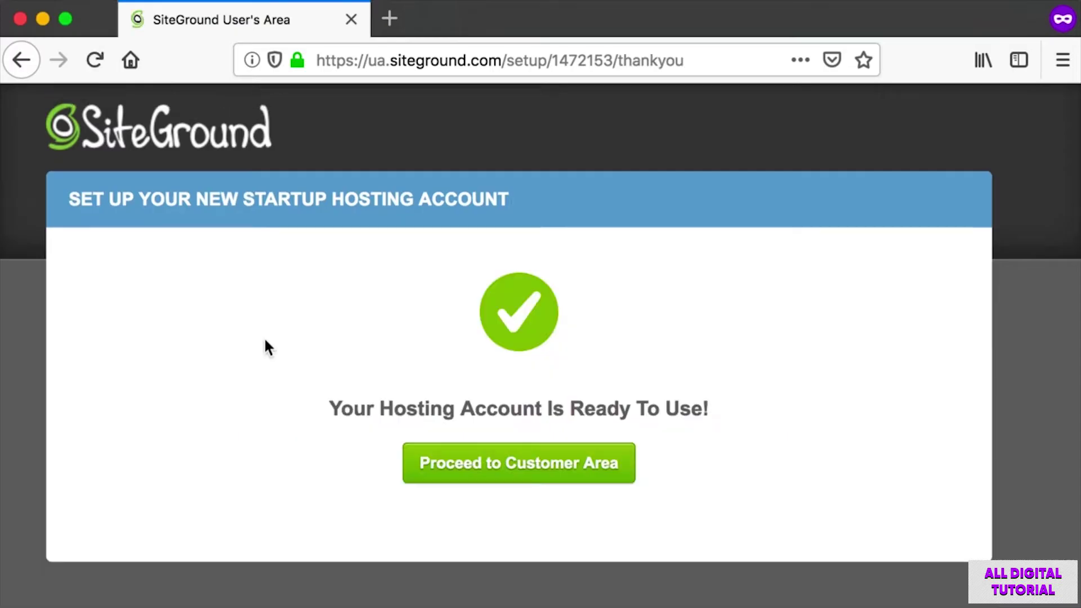
pyautogui.press('super+shift+4')
pyautogui.moveTo(308, 421); pyautogui.dragTo(700, 507)
pyautogui.click(524, 473)
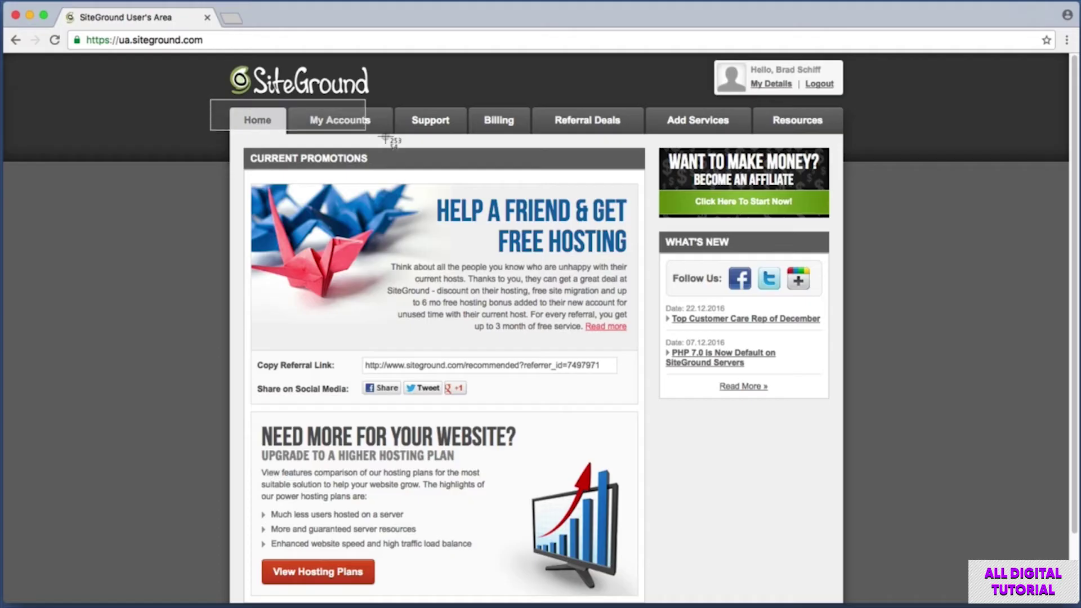
# From My Accounts' installations, open the new WordPress site's URL in a new tab.
pyautogui.click(350, 120)
pyautogui.press('super+shift+4')
pyautogui.moveTo(232, 272); pyautogui.dragTo(434, 311)
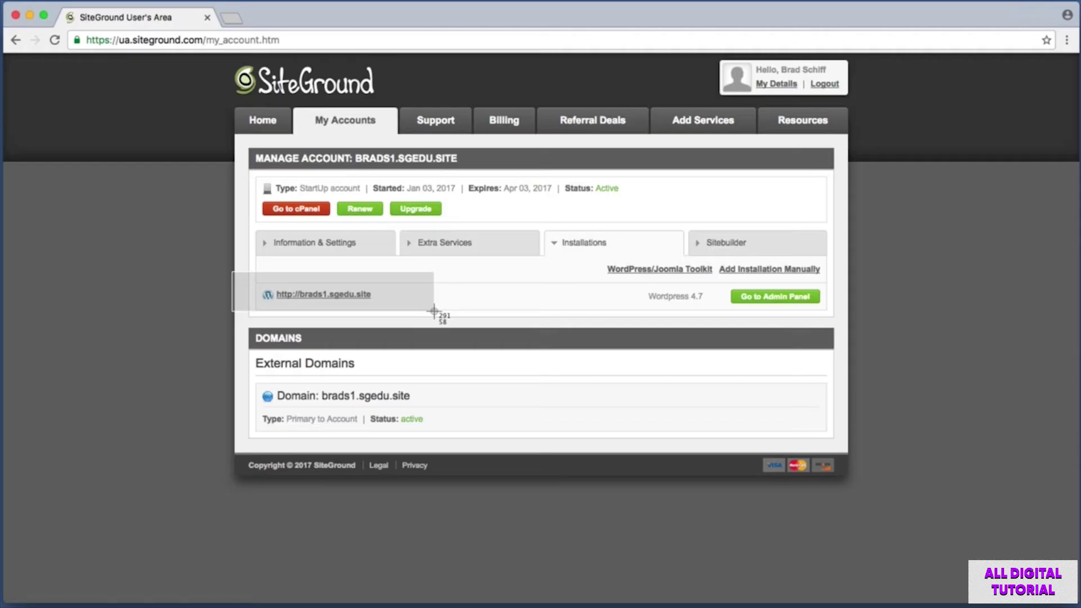
pyautogui.moveTo(255, 278); pyautogui.dragTo(393, 306)
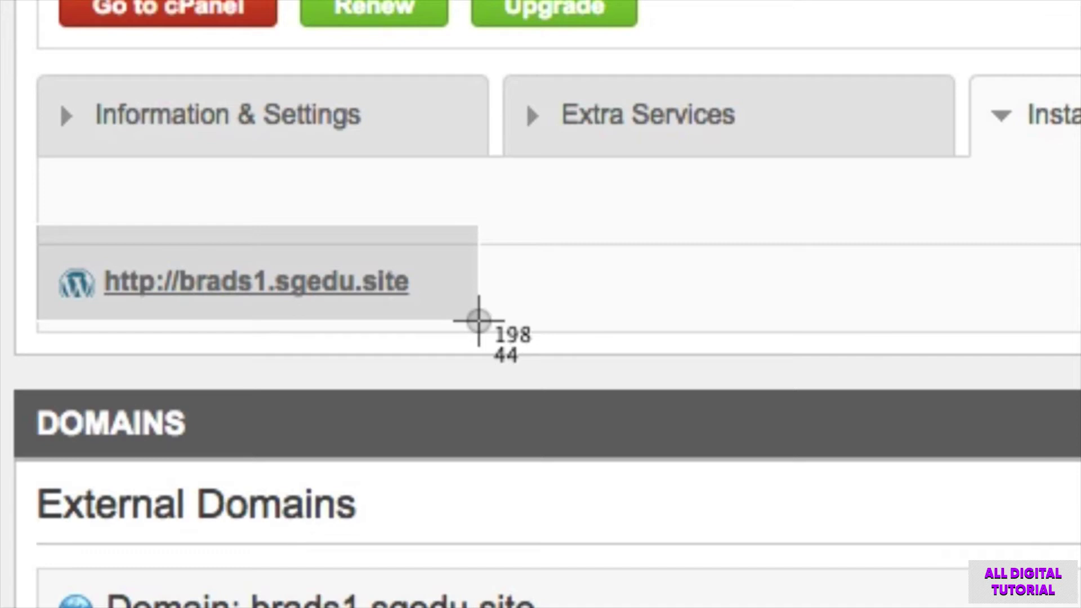
pyautogui.moveTo(479, 320); pyautogui.dragTo(479, 320)
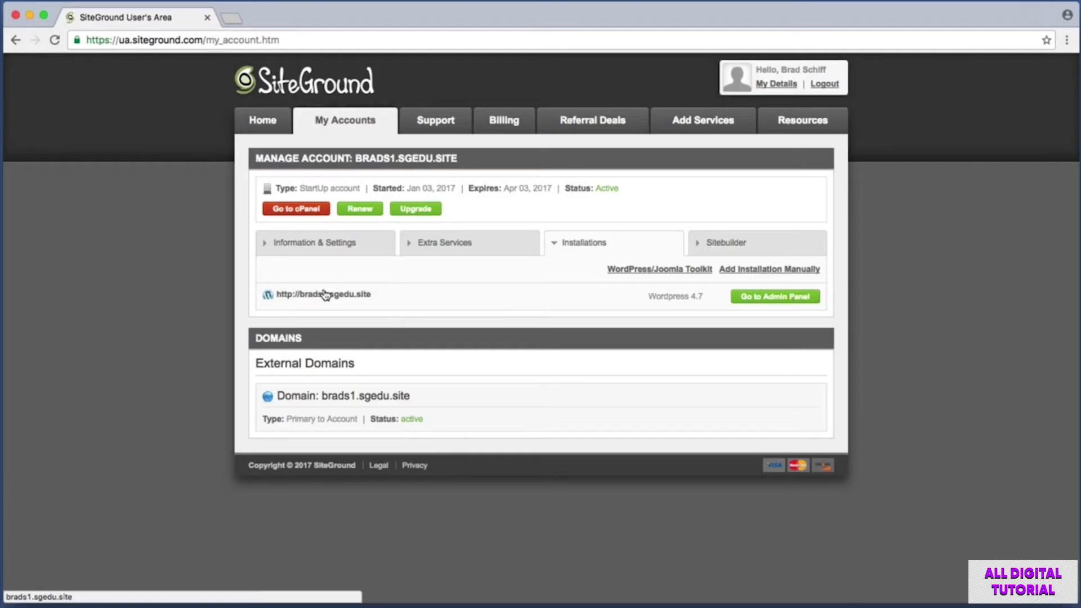
pyautogui.click(325, 294)
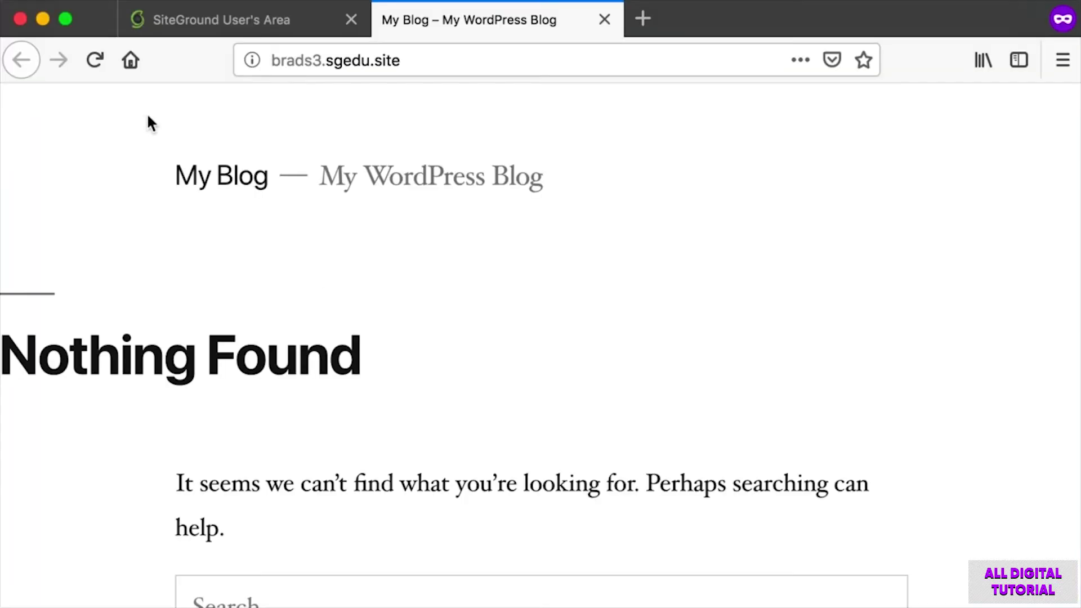
# Scroll the default My Blog front page and highlight the site's web address and domain.
pyautogui.scroll(-5, 147, 129)
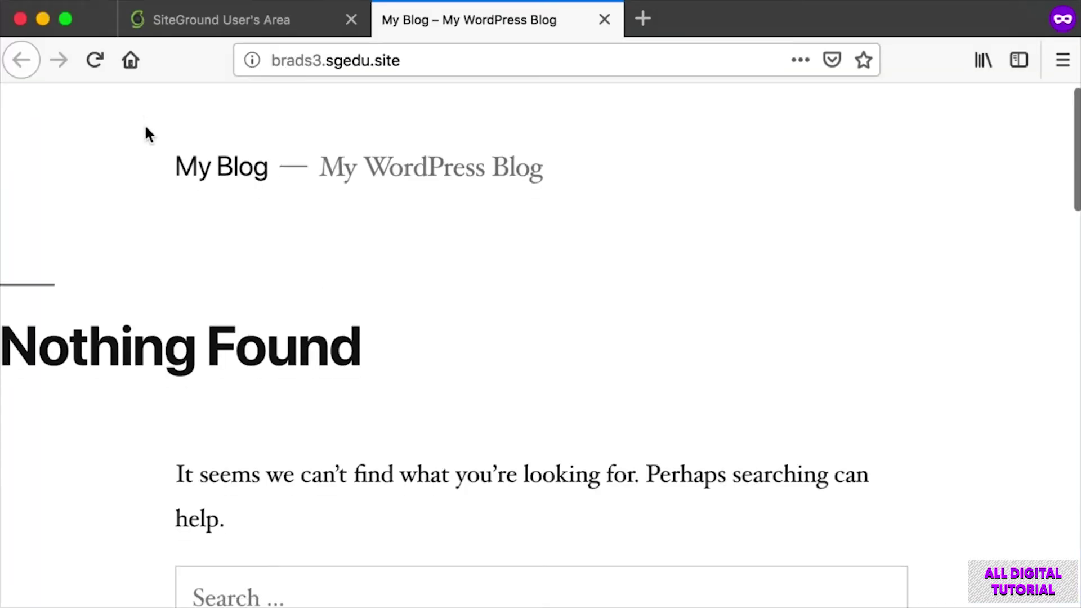
pyautogui.scroll(-12, 146, 133)
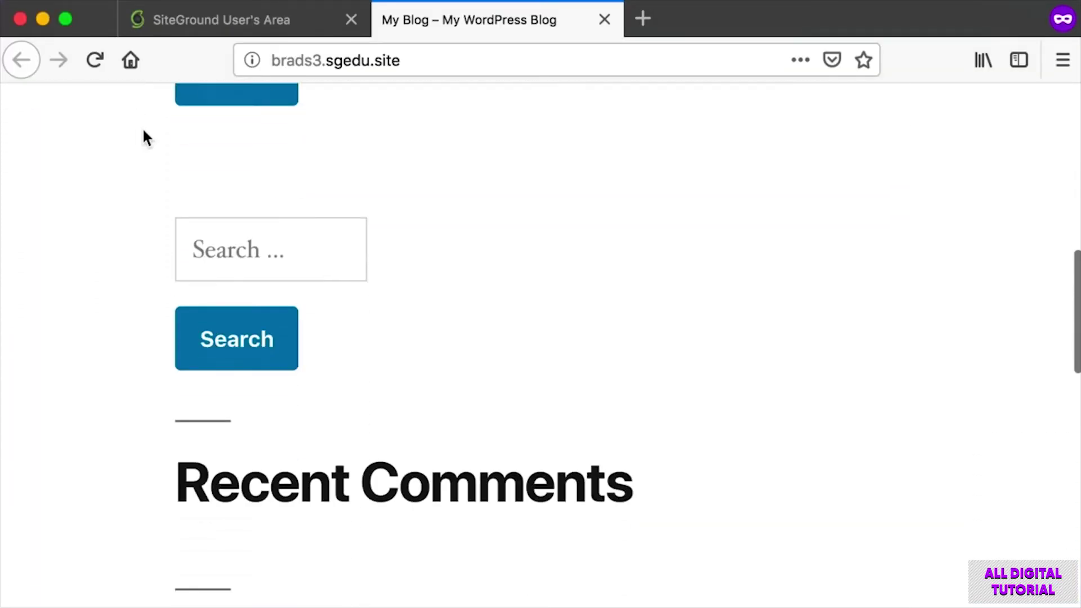
pyautogui.scroll(15, 116, 230)
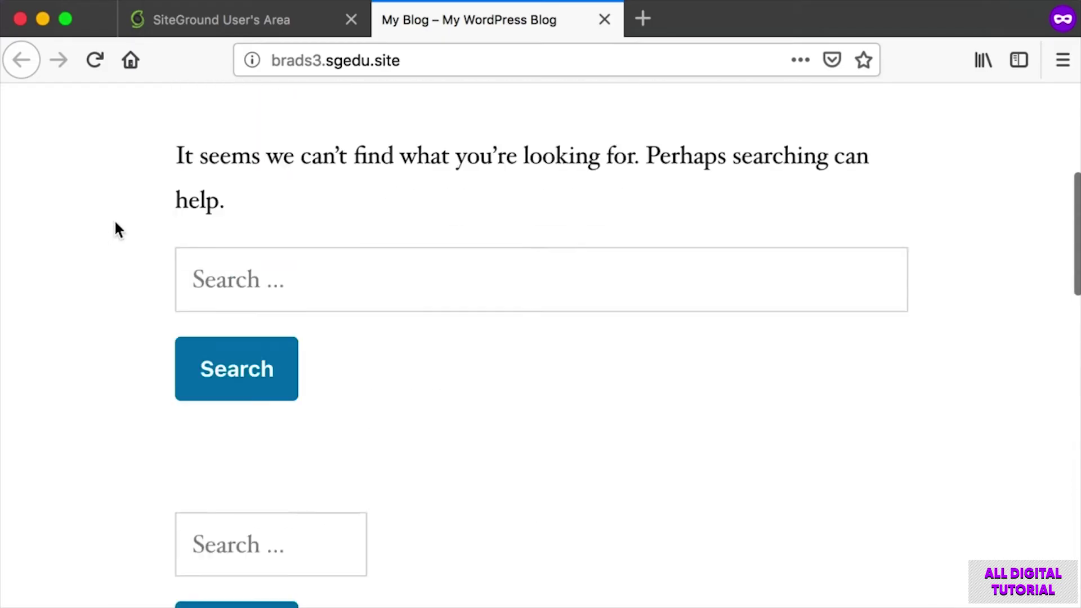
pyautogui.click(256, 52)
pyautogui.click(425, 63)
pyautogui.press('super+shift+4')
pyautogui.moveTo(439, 97); pyautogui.dragTo(208, 37)
pyautogui.moveTo(467, 73); pyautogui.dragTo(216, 66)
pyautogui.click(388, 111)
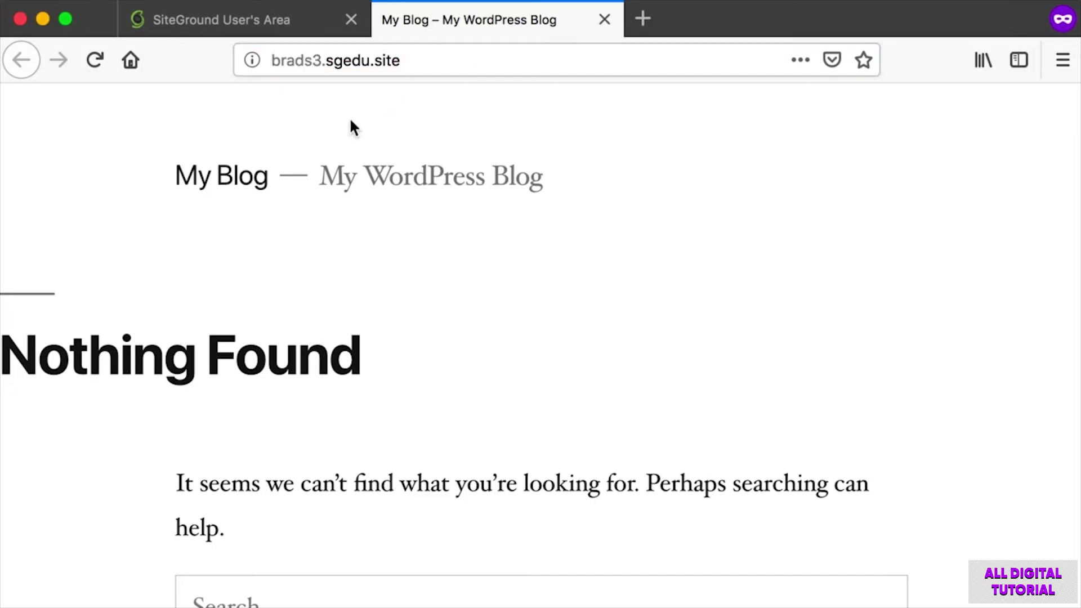
pyautogui.press('super+shift+4')
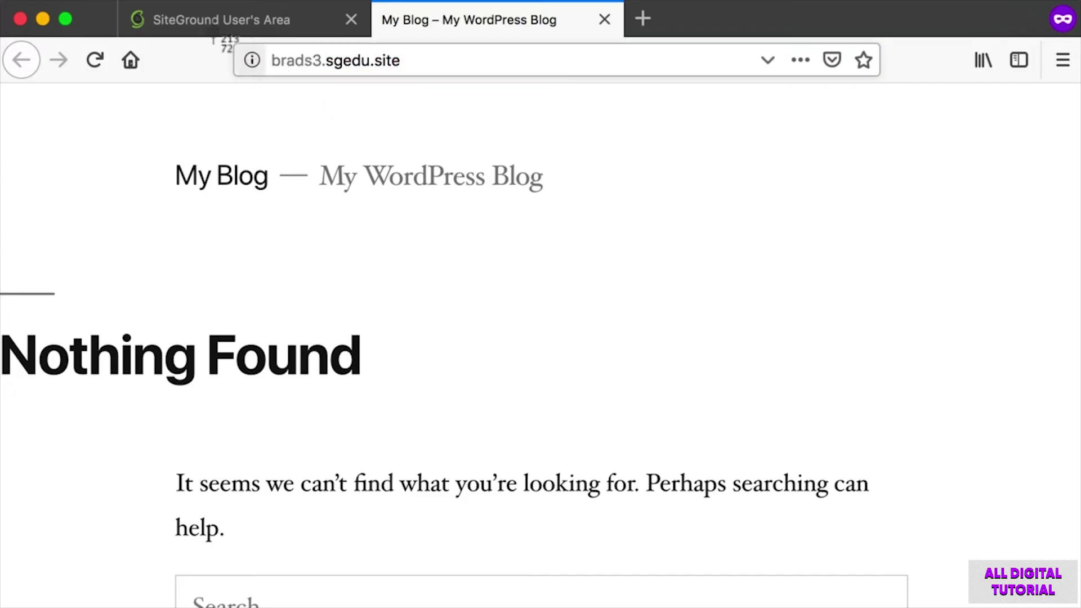
pyautogui.press('Escape')
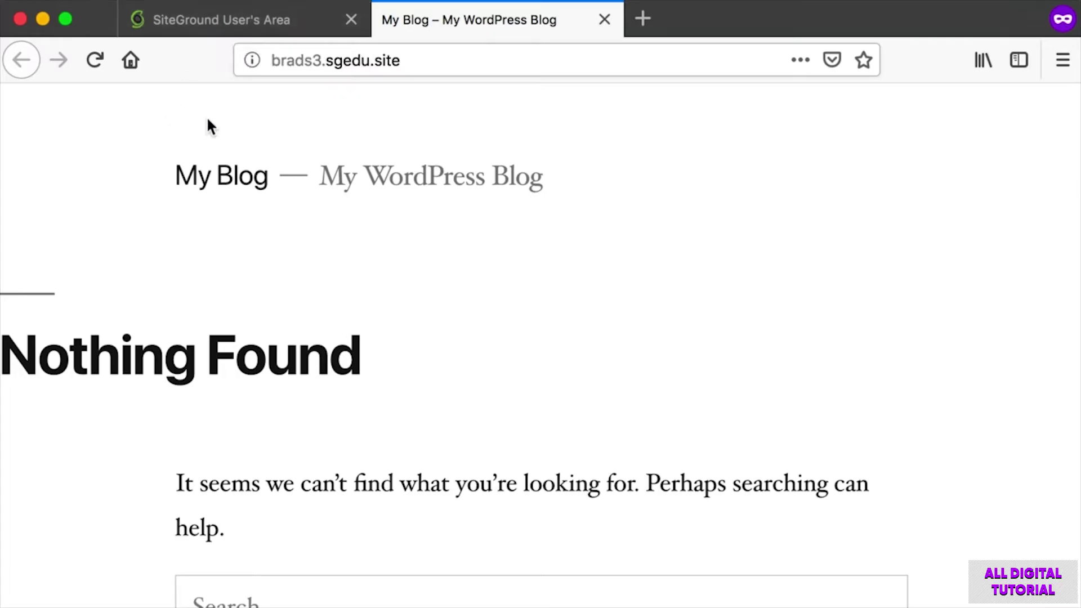
pyautogui.scroll(-5, 206, 116)
pyautogui.scroll(5, 206, 119)
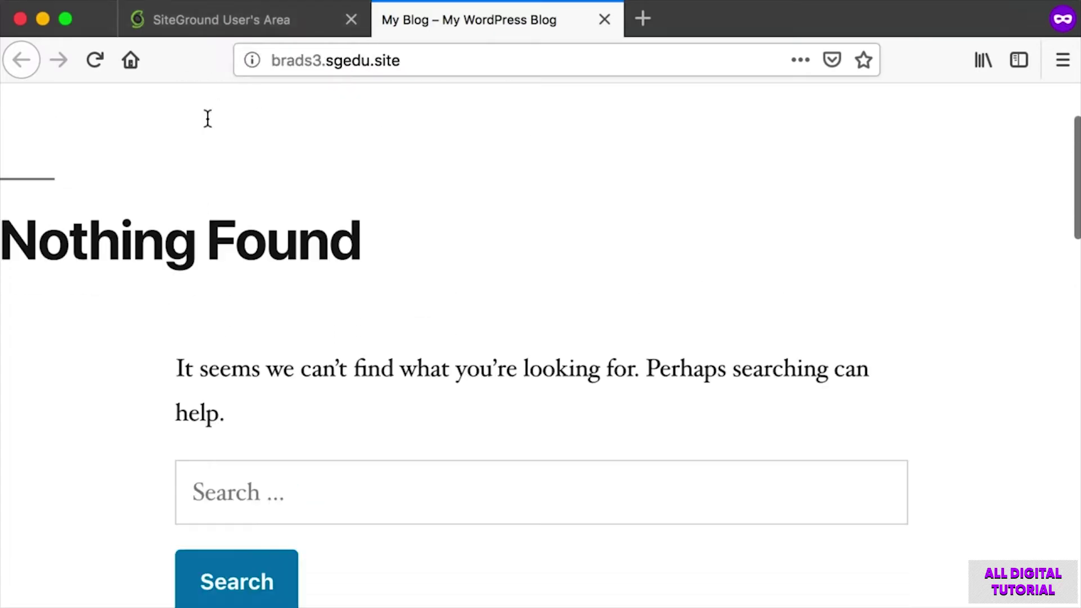
pyautogui.click(396, 61)
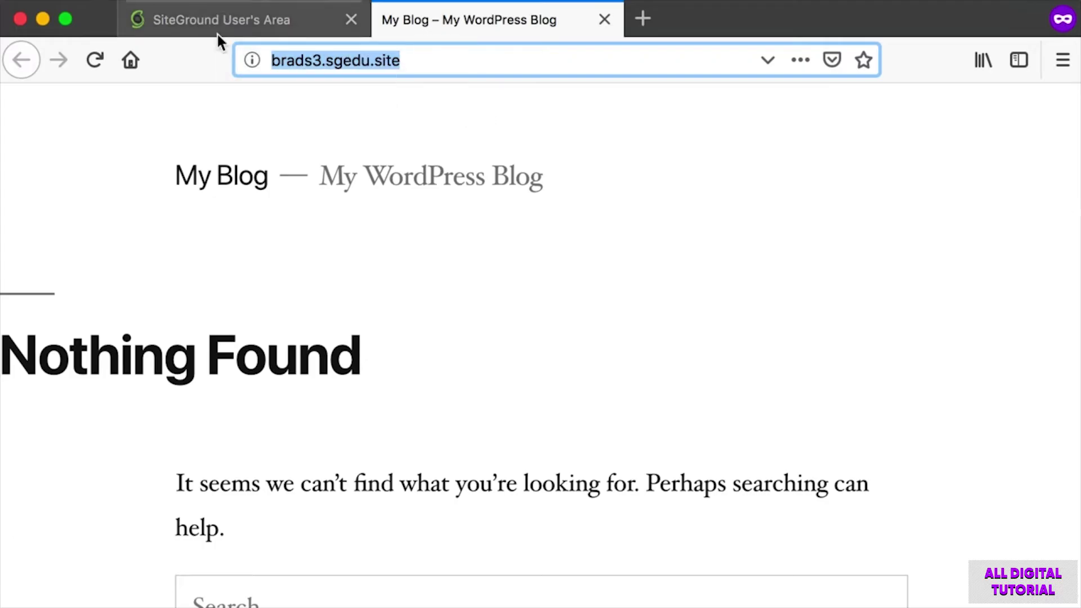
# Append /wp-login.php to the site address and load the WordPress login page.
pyautogui.click(495, 54)
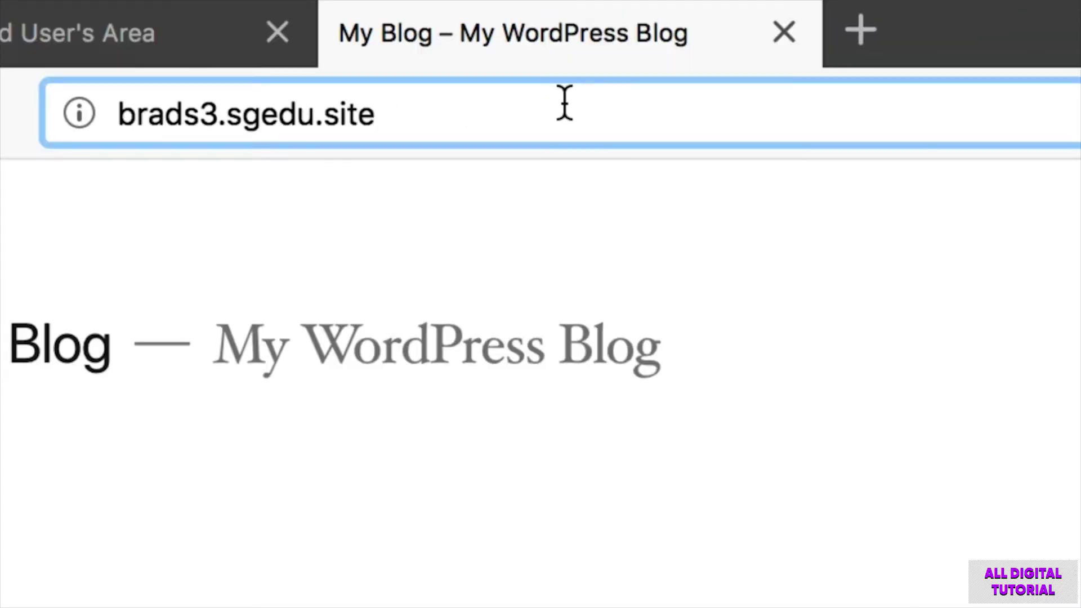
pyautogui.write('/')
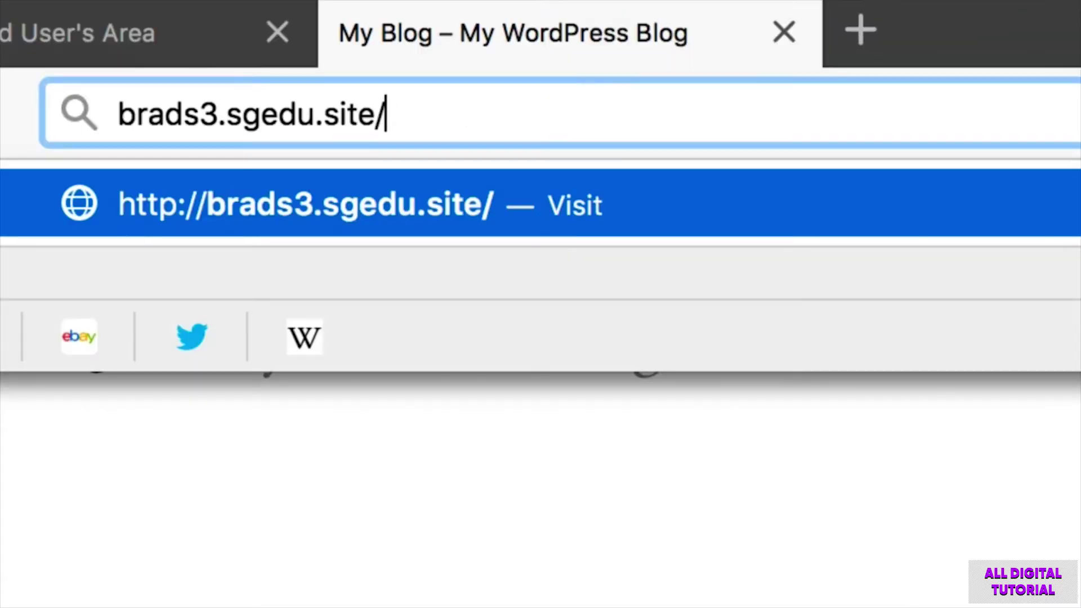
pyautogui.write('wp')
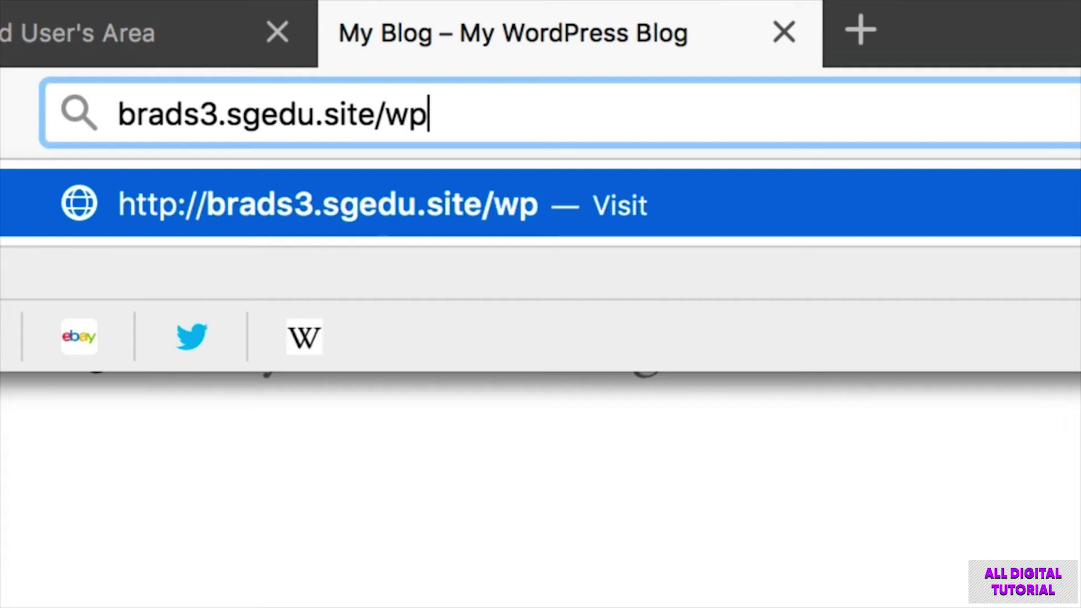
pyautogui.write('-log')
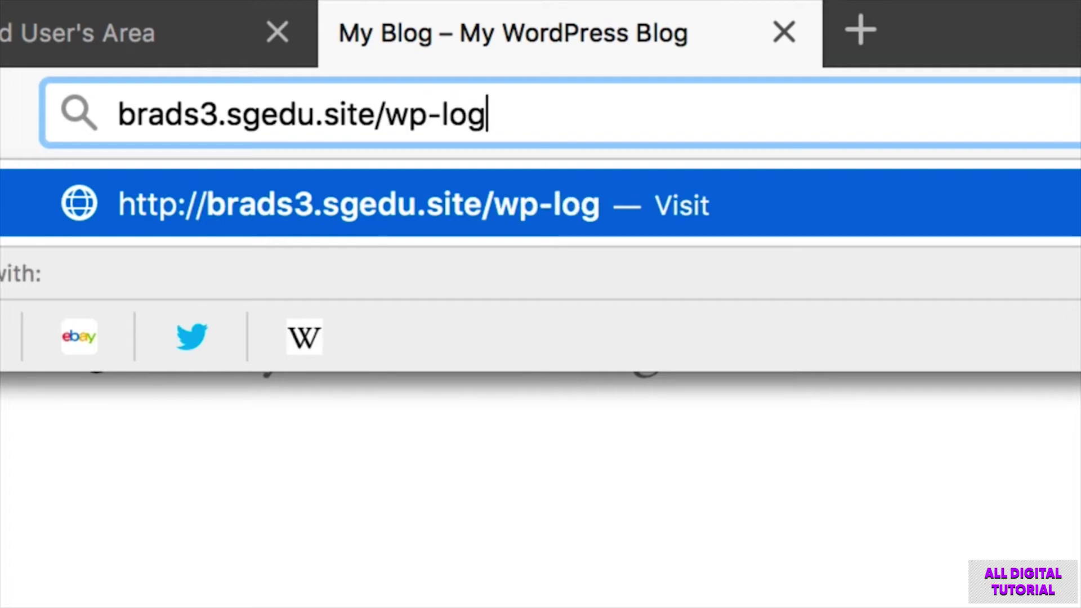
pyautogui.write('in.php')
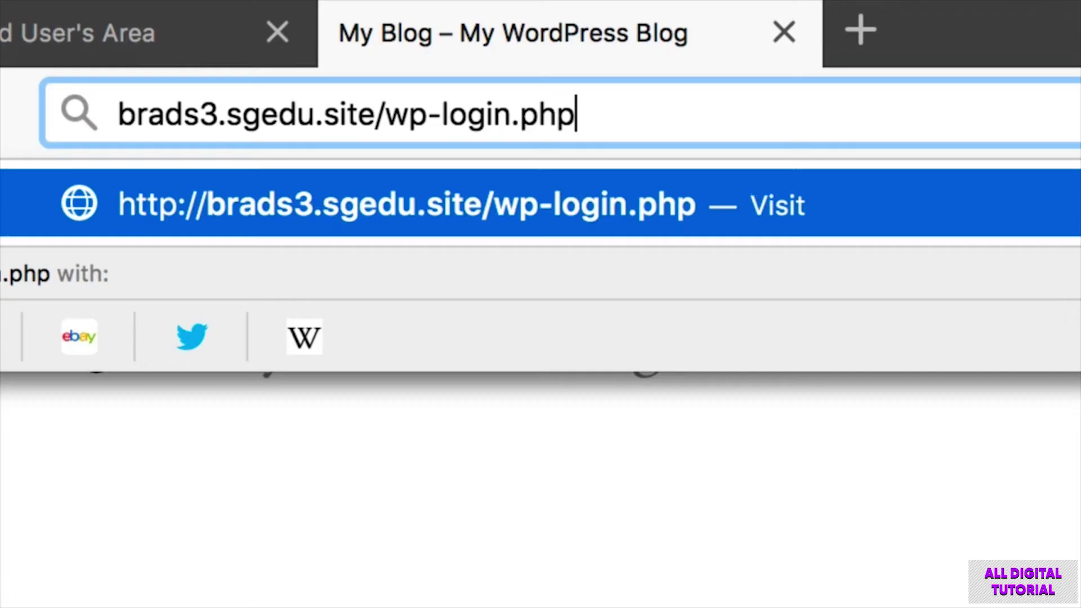
pyautogui.press('super+shift+4')
pyautogui.moveTo(50, 66); pyautogui.dragTo(317, 148)
pyautogui.moveTo(377, 107); pyautogui.dragTo(148, 119)
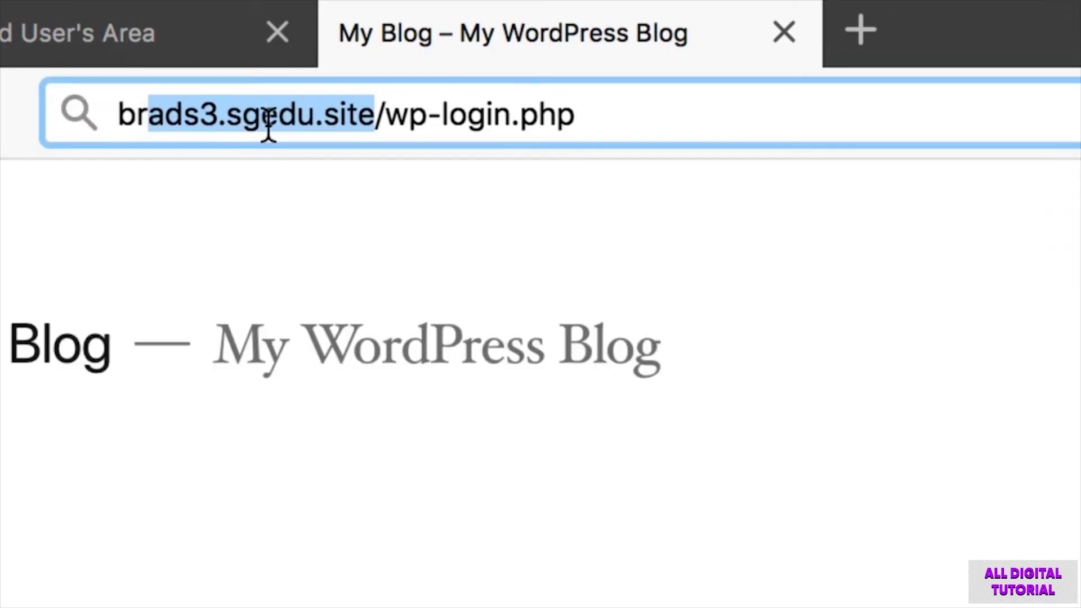
pyautogui.click(746, 129)
pyautogui.press('Return')
# Capture screenshots of the login form's username and password fields.
pyautogui.press('super+shift+4')
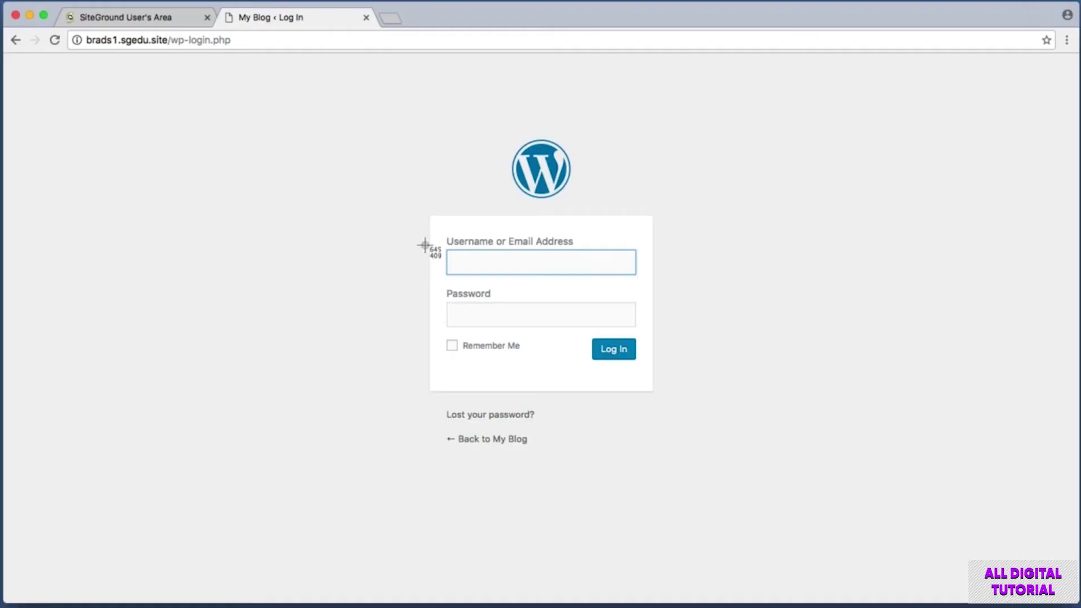
pyautogui.moveTo(431, 236); pyautogui.dragTo(666, 282)
pyautogui.press('Escape')
pyautogui.press('super+shift+4')
pyautogui.moveTo(408, 283); pyautogui.dragTo(719, 331)
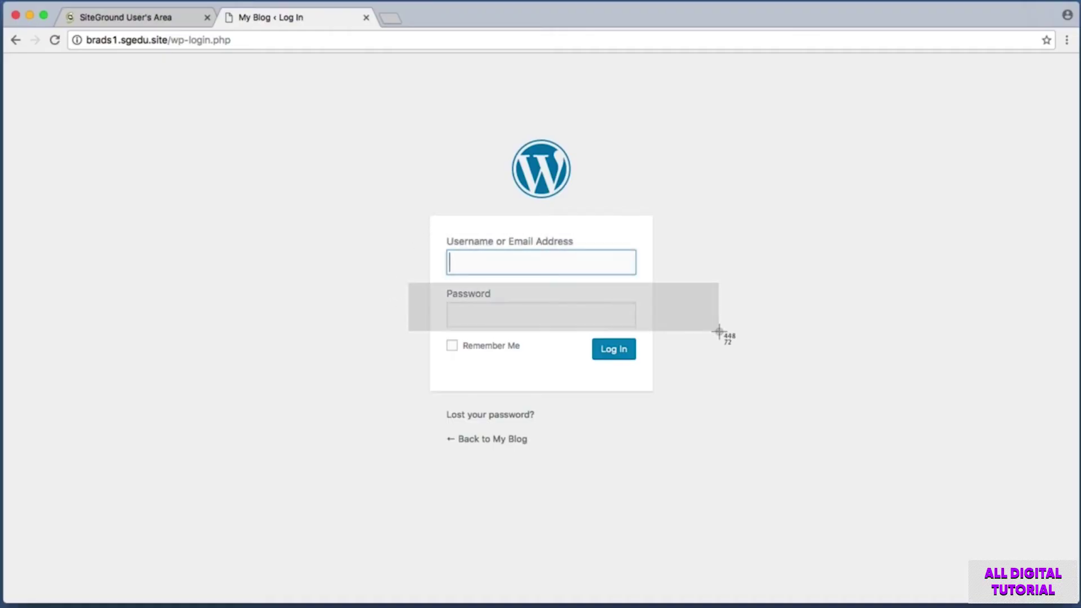
# Enter the administrator username, fixing typos, and log in to the site's admin area.
pyautogui.press('Escape')
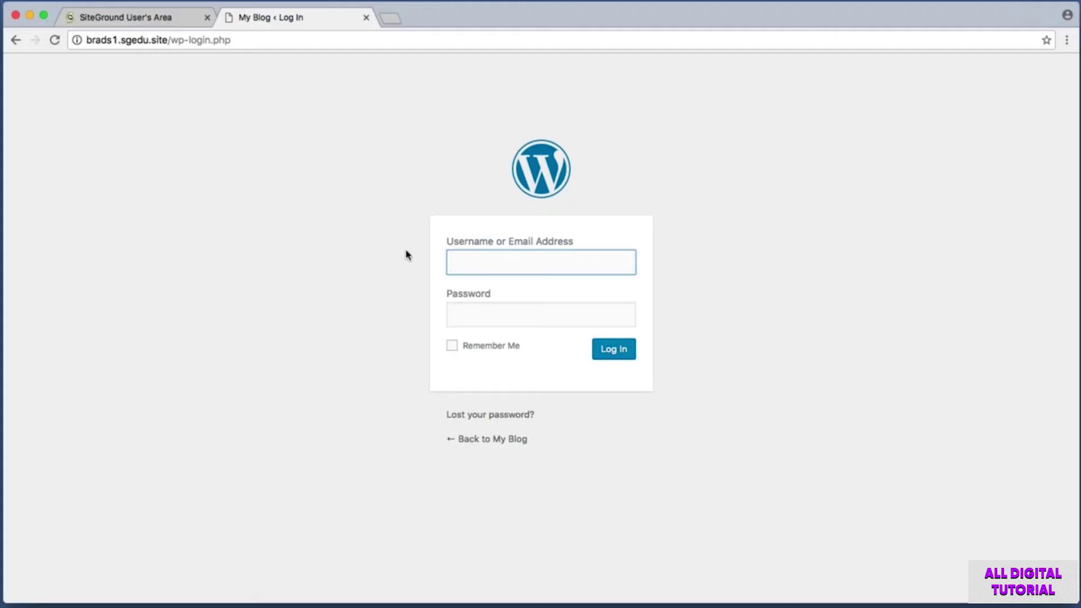
pyautogui.write('mysecretaddmin')
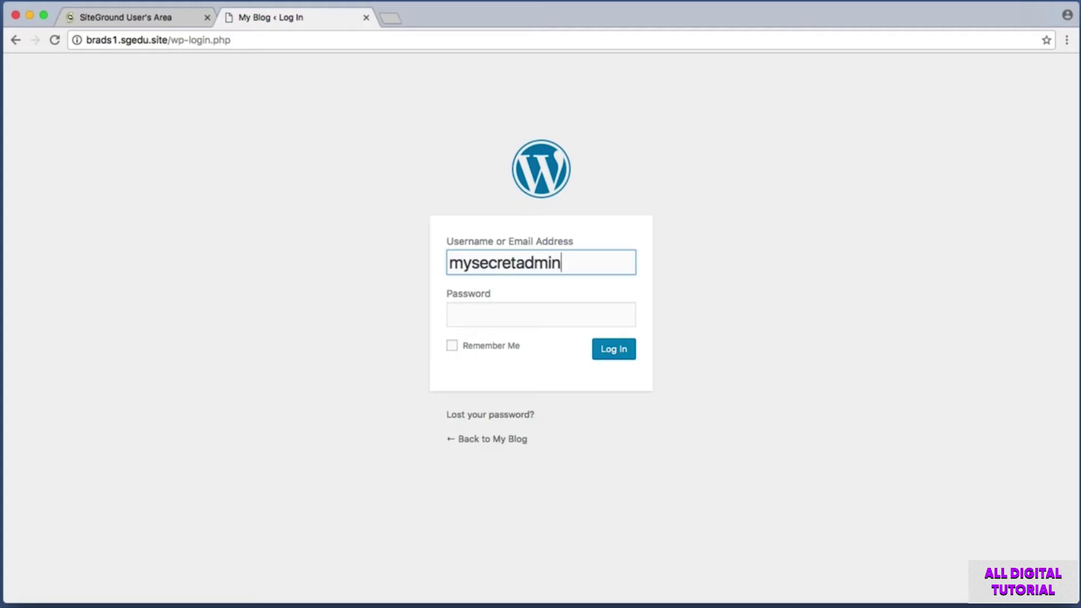
pyautogui.press('super+a')
pyautogui.press('BackSpace')
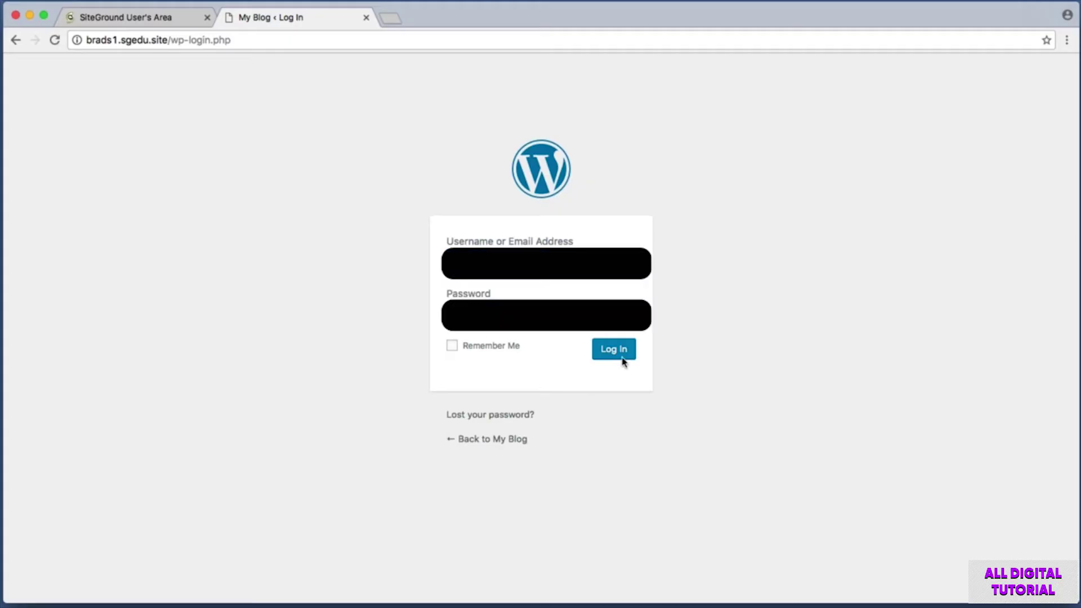
pyautogui.click(620, 355)
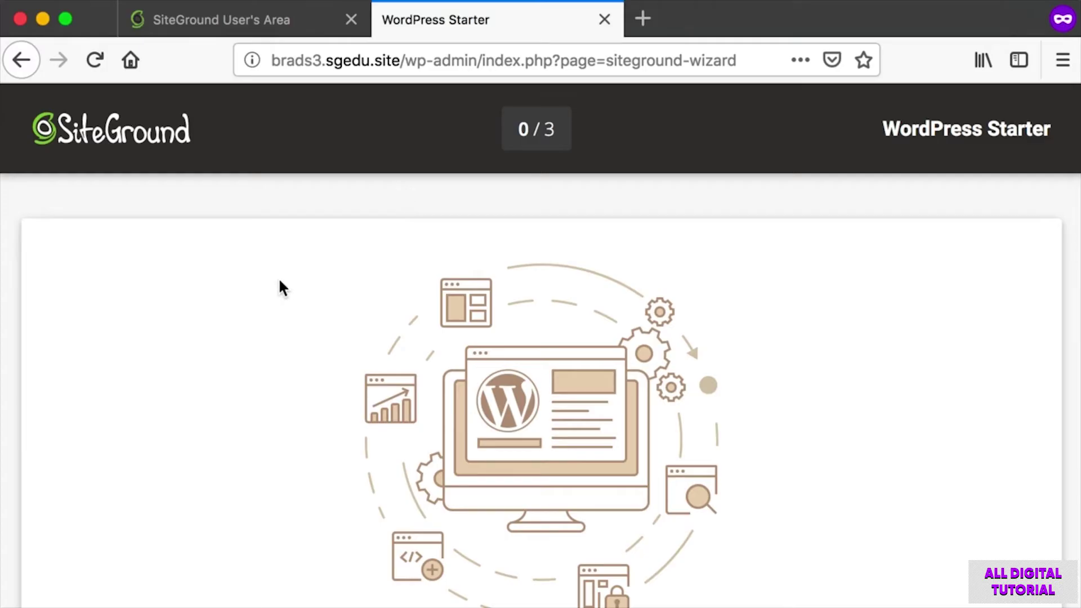
# Scroll to the bottom of the WordPress Starter wizard and screenshot its EXIT option.
pyautogui.scroll(-5, 278, 281)
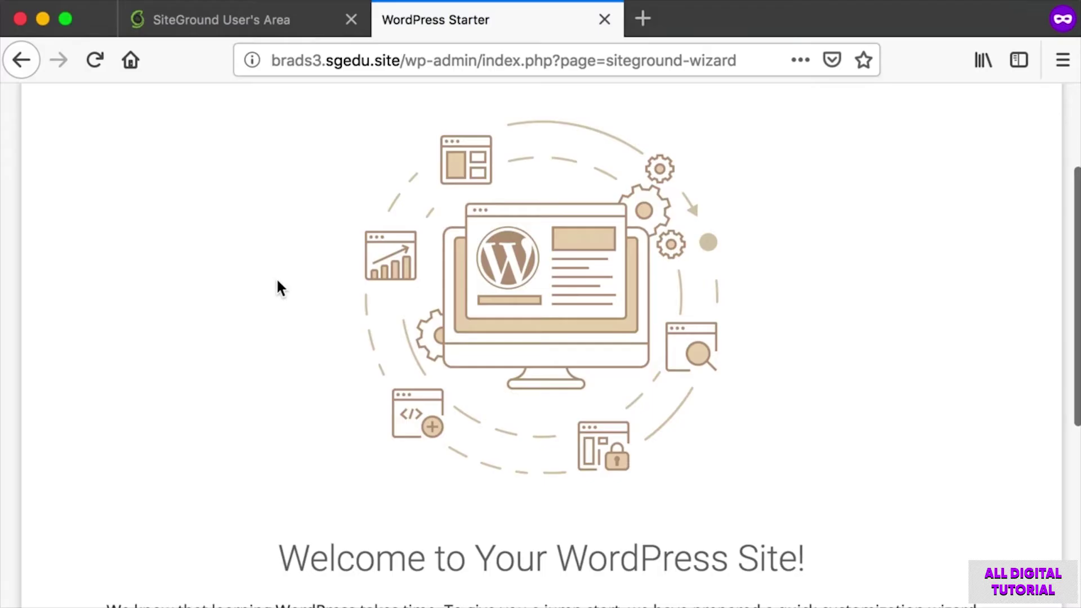
pyautogui.scroll(-3, 276, 277)
pyautogui.scroll(-4, 277, 280)
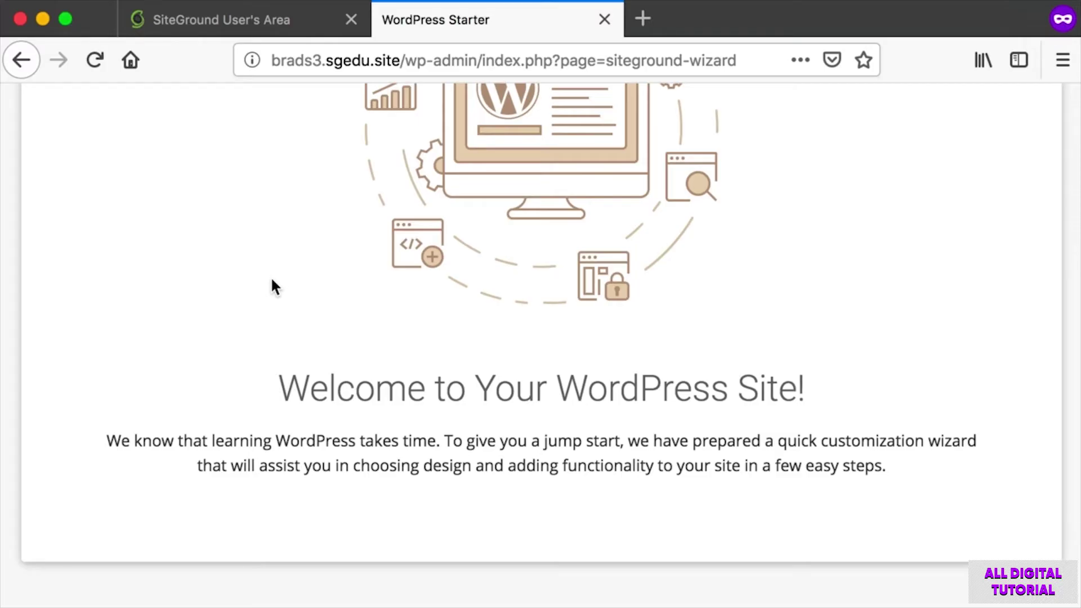
pyautogui.scroll(-6, 270, 285)
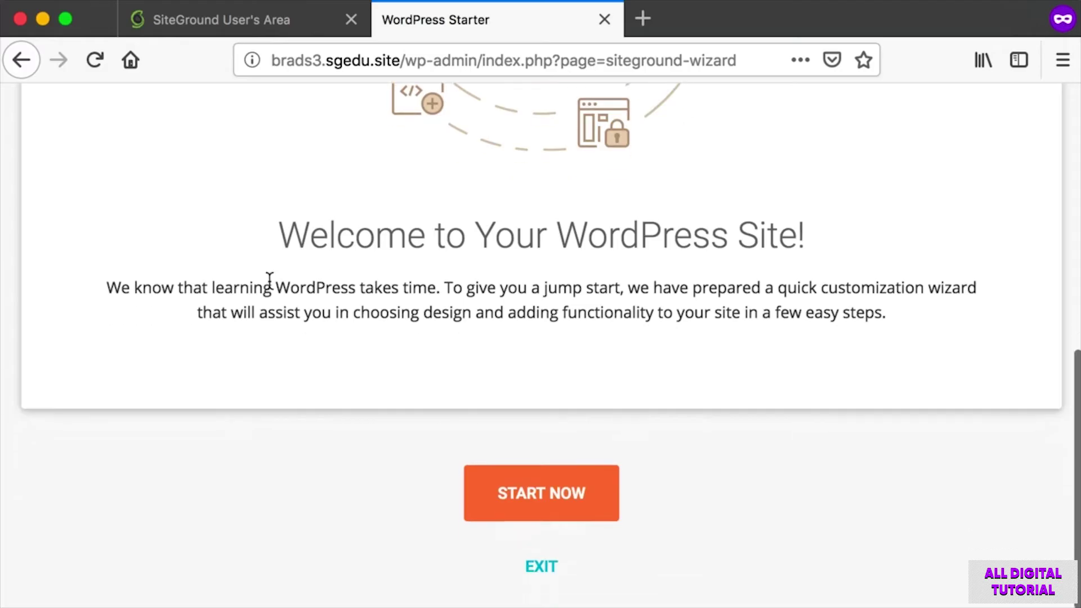
pyautogui.press('super+shift+4')
pyautogui.moveTo(431, 538); pyautogui.dragTo(611, 586)
# Screenshot the wizard's start and EXIT options, then exit to the admin dashboard.
pyautogui.press('super+shift+4')
pyautogui.moveTo(408, 424); pyautogui.dragTo(676, 531)
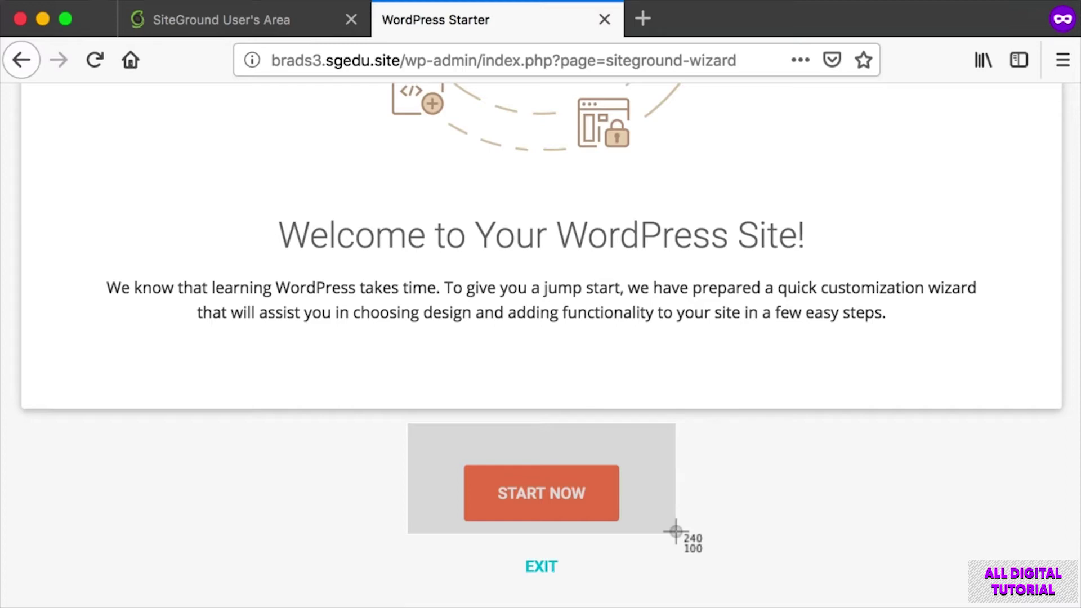
pyautogui.moveTo(676, 531); pyautogui.dragTo(676, 534)
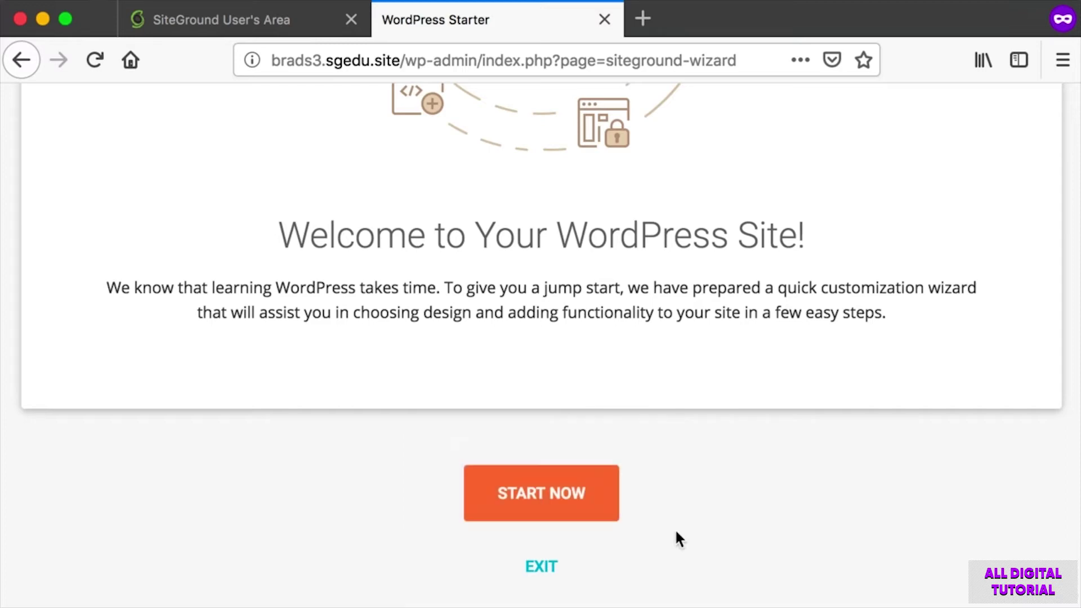
pyautogui.press('super+shift+4')
pyautogui.moveTo(473, 548); pyautogui.dragTo(595, 585)
pyautogui.click(540, 568)
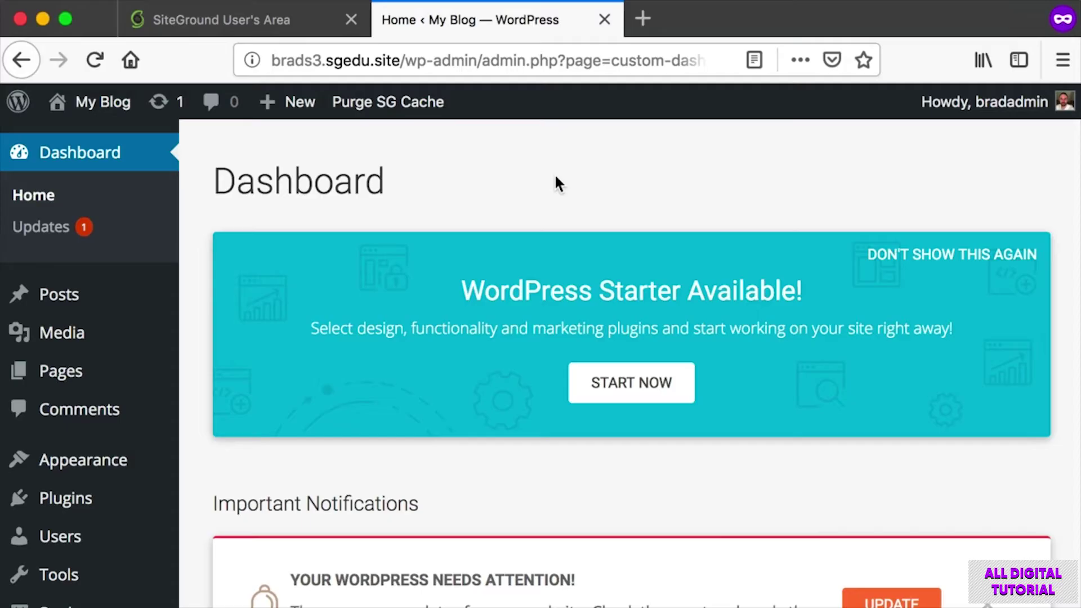
# Capture screenshots of the dashboard showing the WordPress Starter Available banner.
pyautogui.press('super+shift+4')
pyautogui.moveTo(221, 144); pyautogui.dragTo(1072, 543)
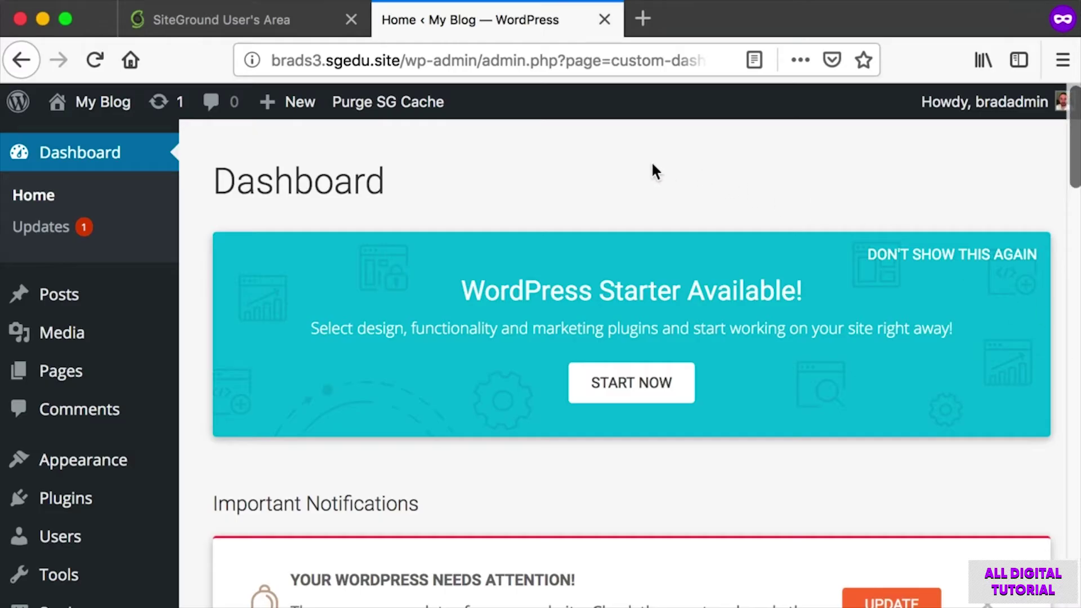
pyautogui.press('super+shift+4')
pyautogui.moveTo(191, 145); pyautogui.dragTo(1059, 490)
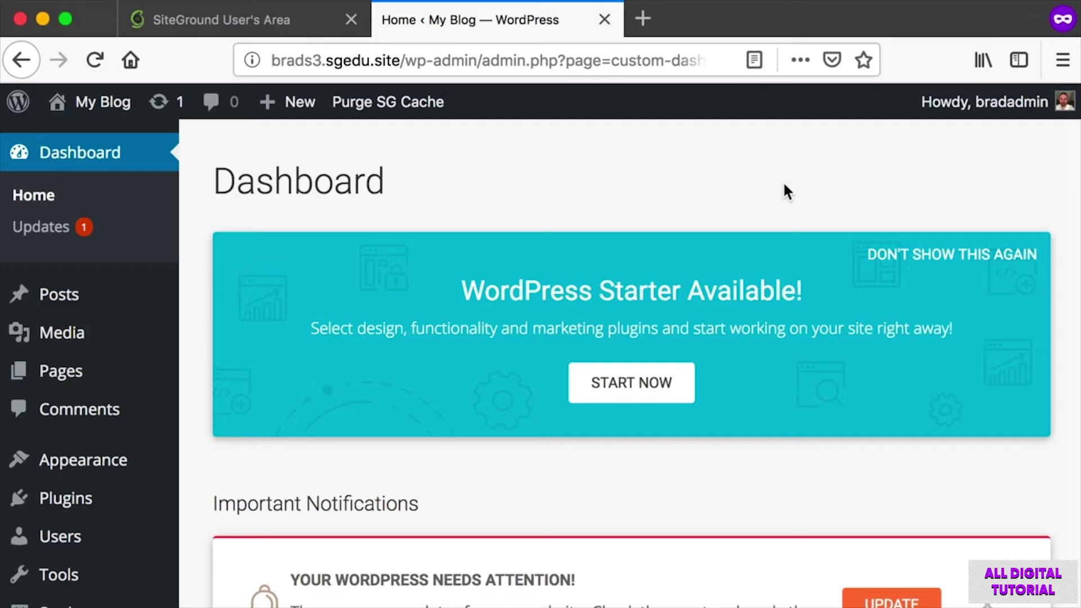
# Screenshot the banner's DON'T SHOW THIS AGAIN option and use it to hide the banner.
pyautogui.press('super+shift+4')
pyautogui.moveTo(867, 198); pyautogui.dragTo(1052, 281)
pyautogui.press('super+shift+4')
pyautogui.moveTo(827, 213); pyautogui.dragTo(1058, 270)
pyautogui.press('super+shift+4')
pyautogui.press('super+shift+4')
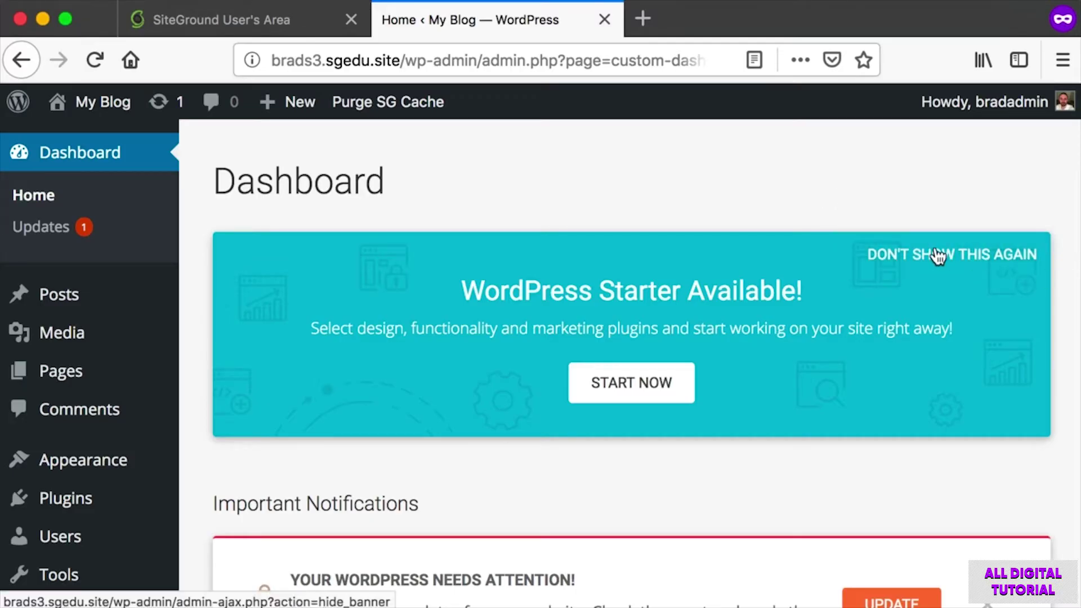
pyautogui.click(937, 256)
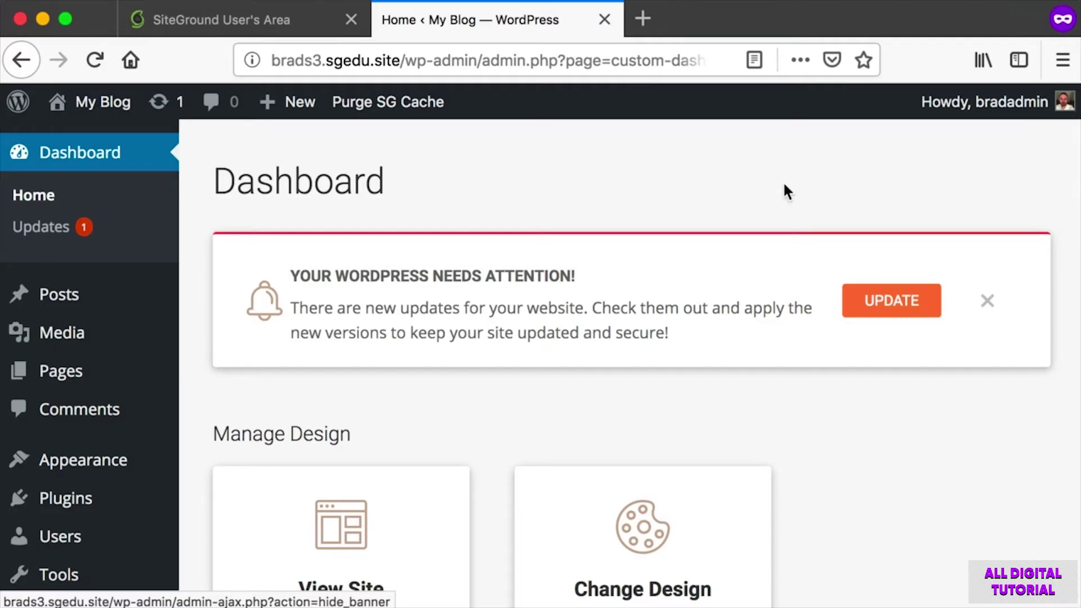
# Screenshot the footer's switch-to-default line and the Dashboard heading with its update notice.
pyautogui.scroll(-7, 893, 204)
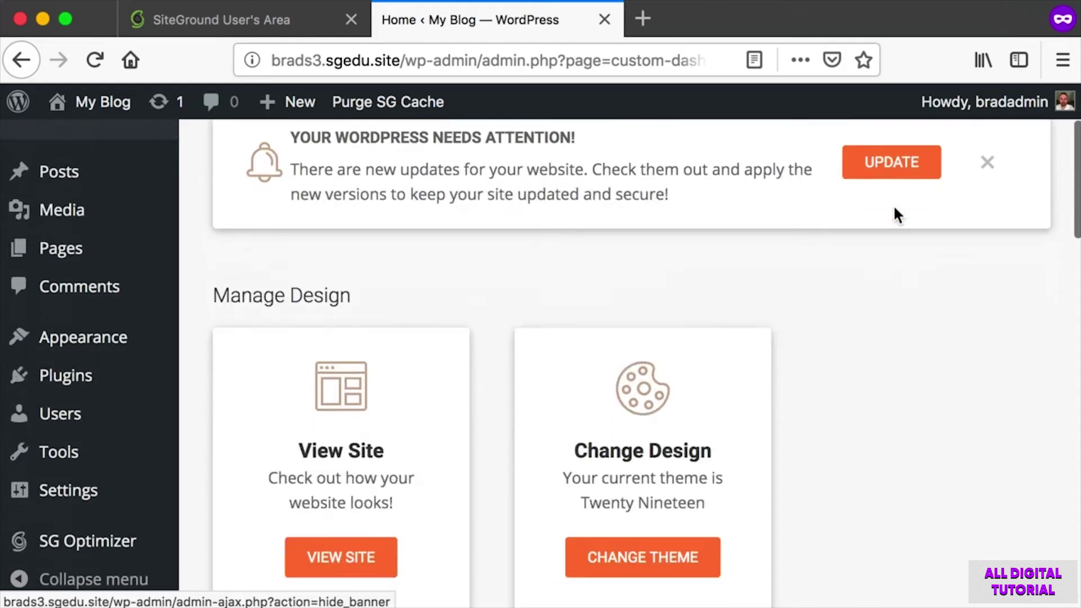
pyautogui.scroll(-18, 896, 211)
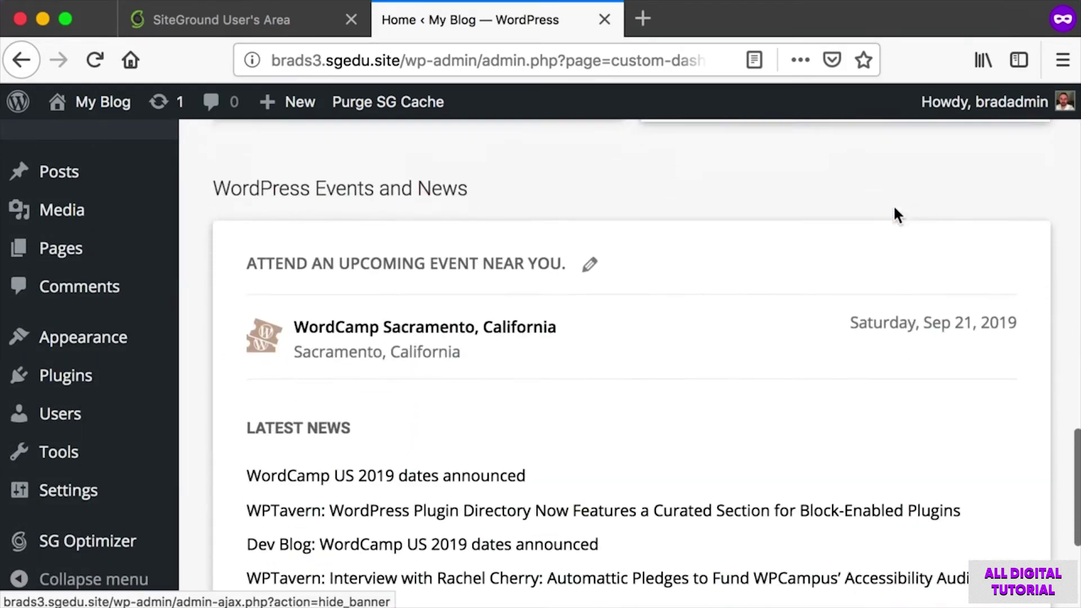
pyautogui.press('super+shift+4')
pyautogui.moveTo(192, 492); pyautogui.dragTo(625, 558)
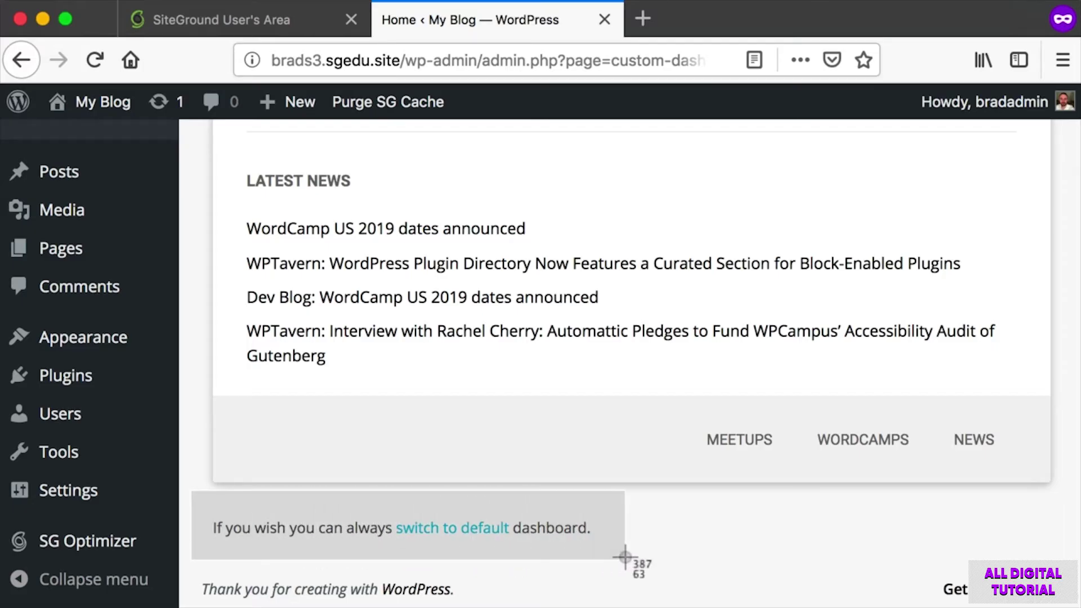
pyautogui.moveTo(625, 557); pyautogui.dragTo(625, 558)
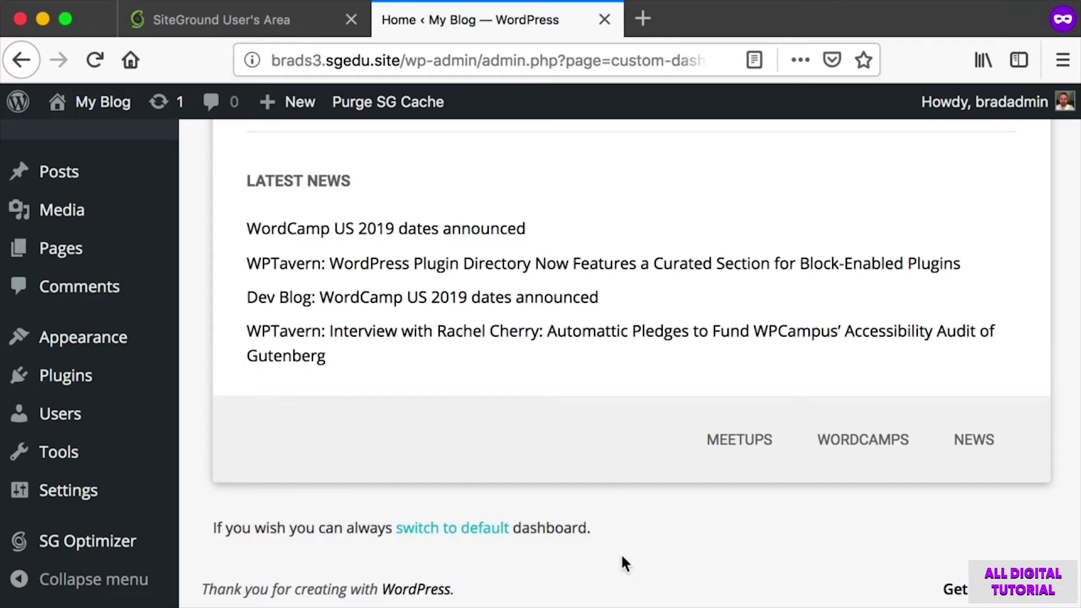
pyautogui.scroll(15, 623, 552)
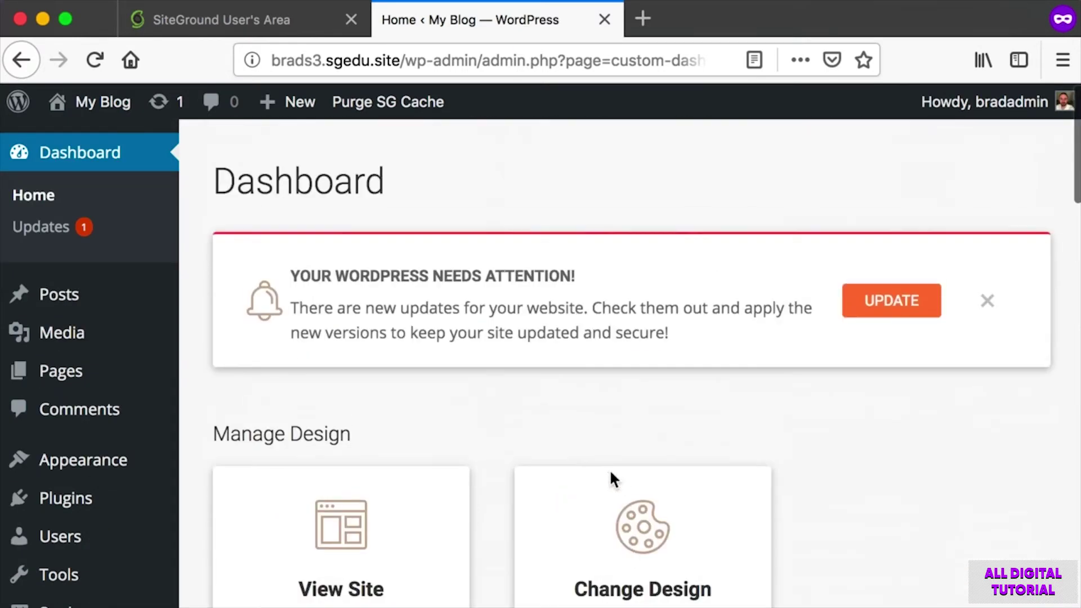
pyautogui.press('super+shift+4')
pyautogui.moveTo(201, 139); pyautogui.dragTo(1070, 566)
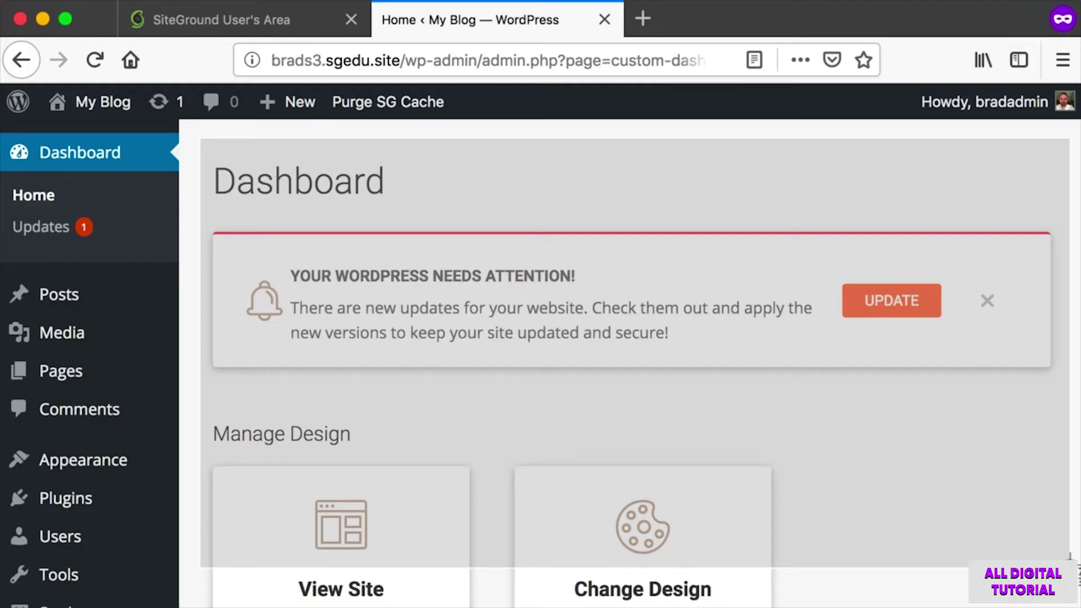
pyautogui.moveTo(1072, 569); pyautogui.dragTo(1073, 569)
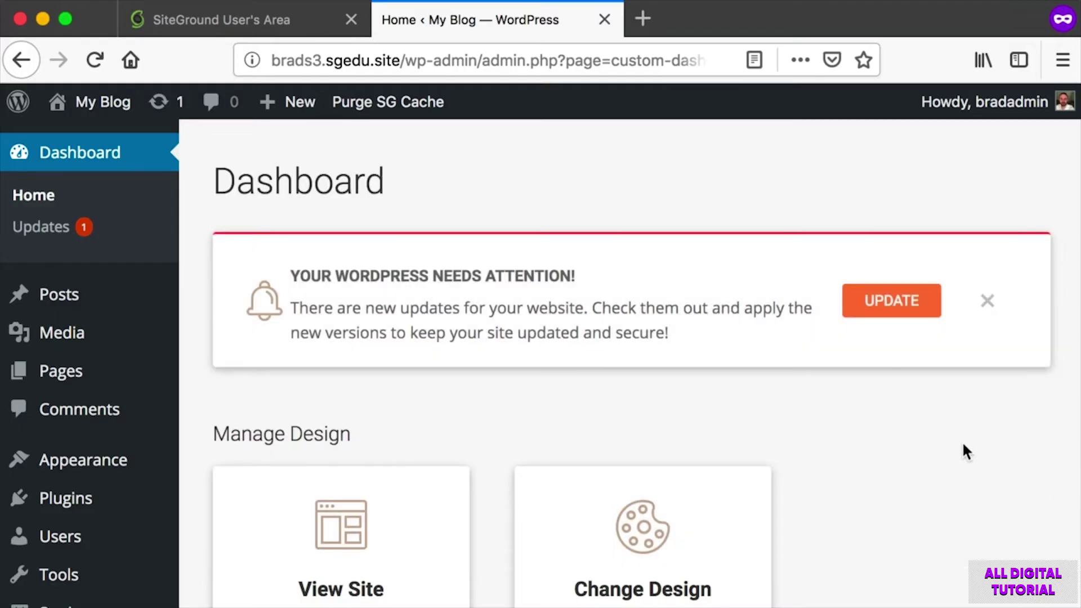
# Capture the footer's 'switch to default' link and switch to the default WordPress dashboard.
pyautogui.scroll(-20, 975, 452)
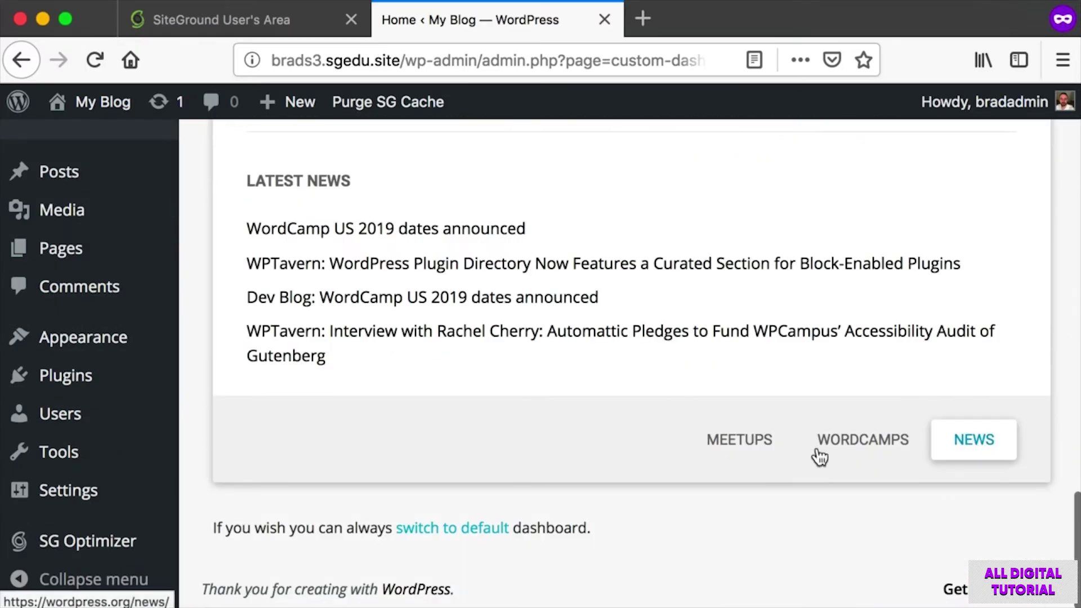
pyautogui.press('super+shift+4')
pyautogui.moveTo(193, 496); pyautogui.dragTo(668, 557)
pyautogui.press('super+shift+4')
pyautogui.moveTo(376, 511); pyautogui.dragTo(538, 566)
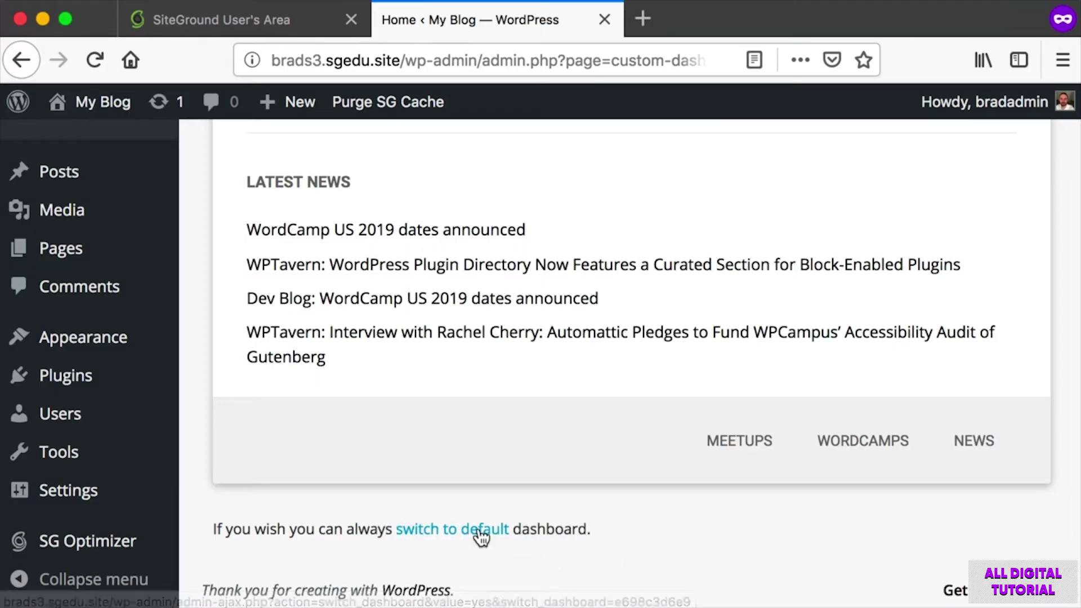
pyautogui.click(481, 536)
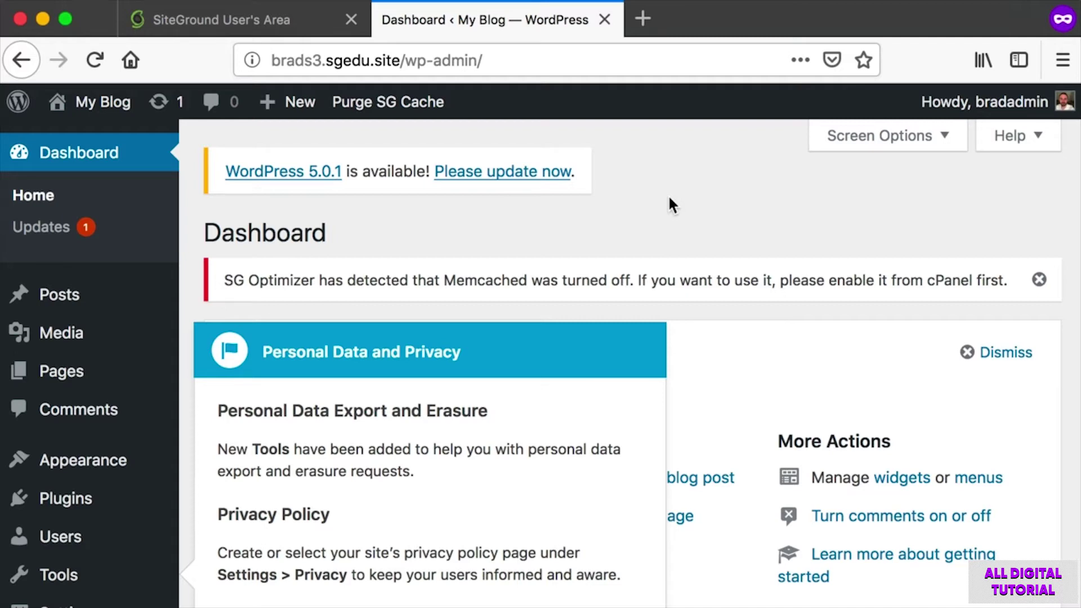
# Screenshot and close the SG Optimizer Memcached turned-off notice.
pyautogui.press('super+shift+4')
pyautogui.moveTo(206, 252); pyautogui.dragTo(926, 297)
pyautogui.press('super+shift+4')
pyautogui.moveTo(1017, 248); pyautogui.dragTo(1065, 300)
pyautogui.click(1039, 280)
# Screenshot the Personal Data and Privacy pointer, then dismiss it.
pyautogui.press('super+shift+4')
pyautogui.moveTo(193, 322); pyautogui.dragTo(560, 514)
pyautogui.press('super+shift+4')
pyautogui.moveTo(272, 339); pyautogui.dragTo(655, 519)
pyautogui.scroll(-3, 554, 486)
pyautogui.press('super+shift+4')
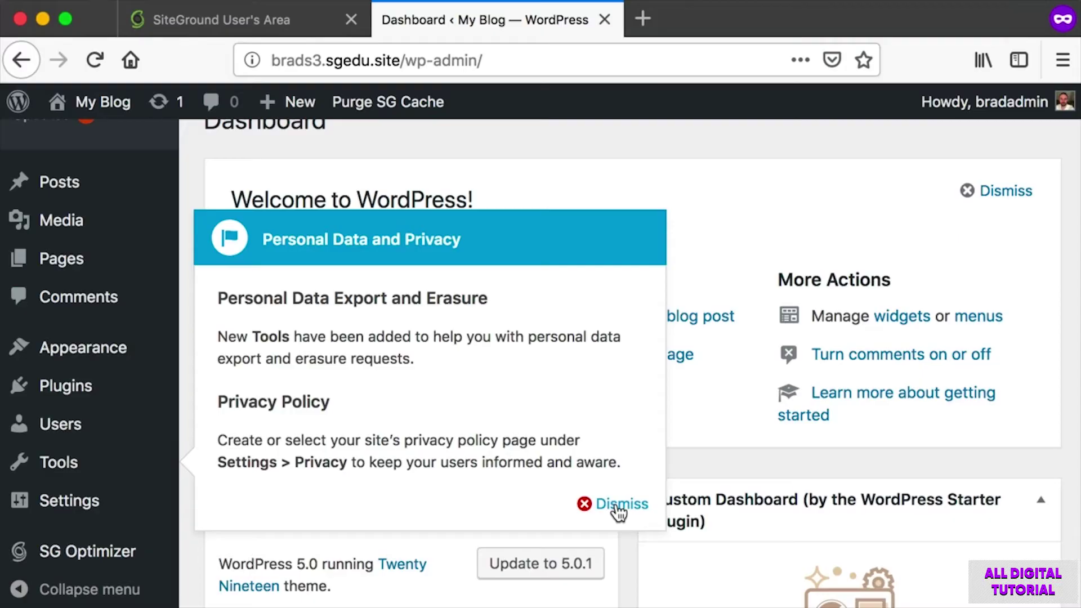
pyautogui.click(617, 507)
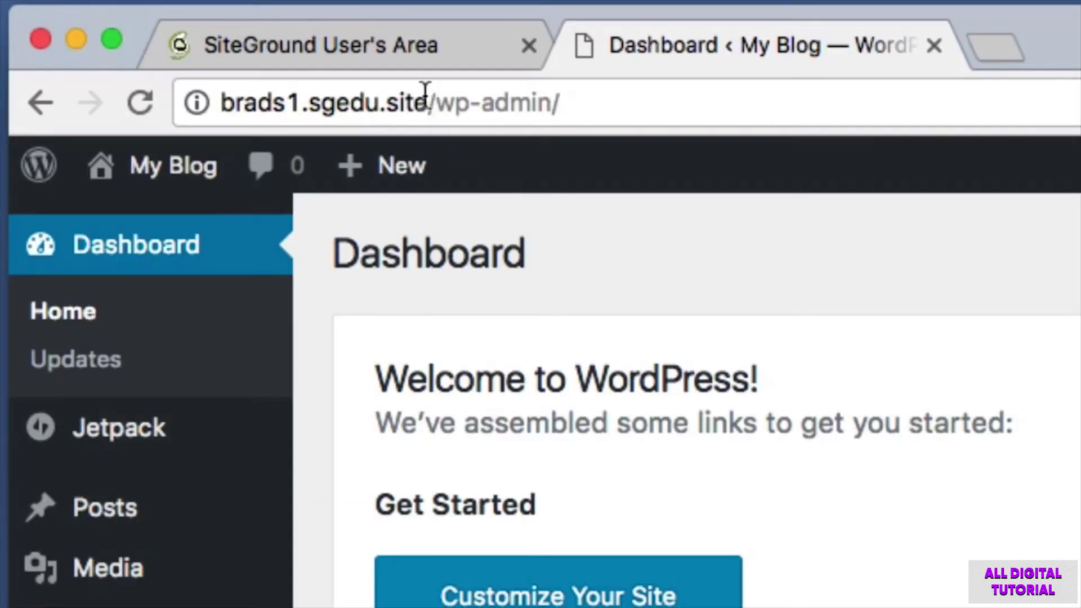
pyautogui.moveTo(427, 102); pyautogui.dragTo(156, 96)
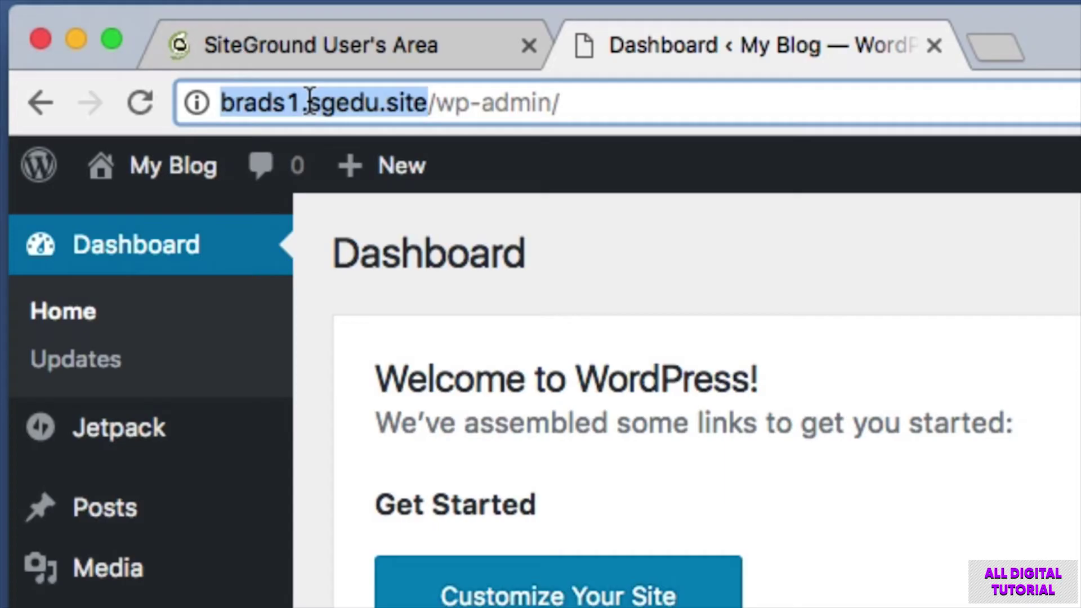
pyautogui.moveTo(304, 102); pyautogui.dragTo(193, 101)
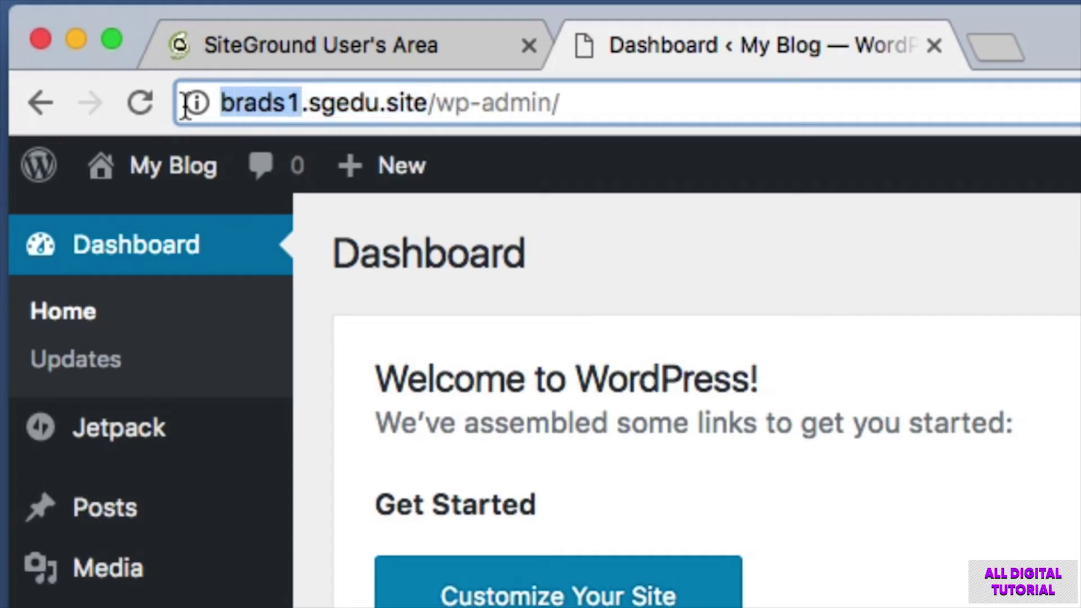
pyautogui.click(304, 103)
pyautogui.moveTo(304, 102); pyautogui.dragTo(428, 102)
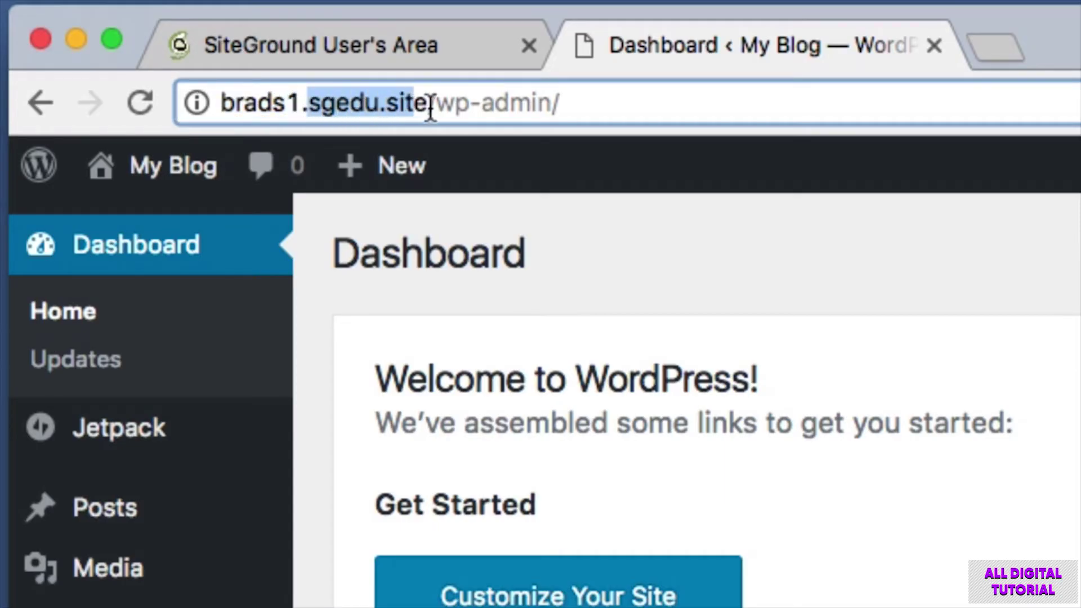
pyautogui.click(428, 103)
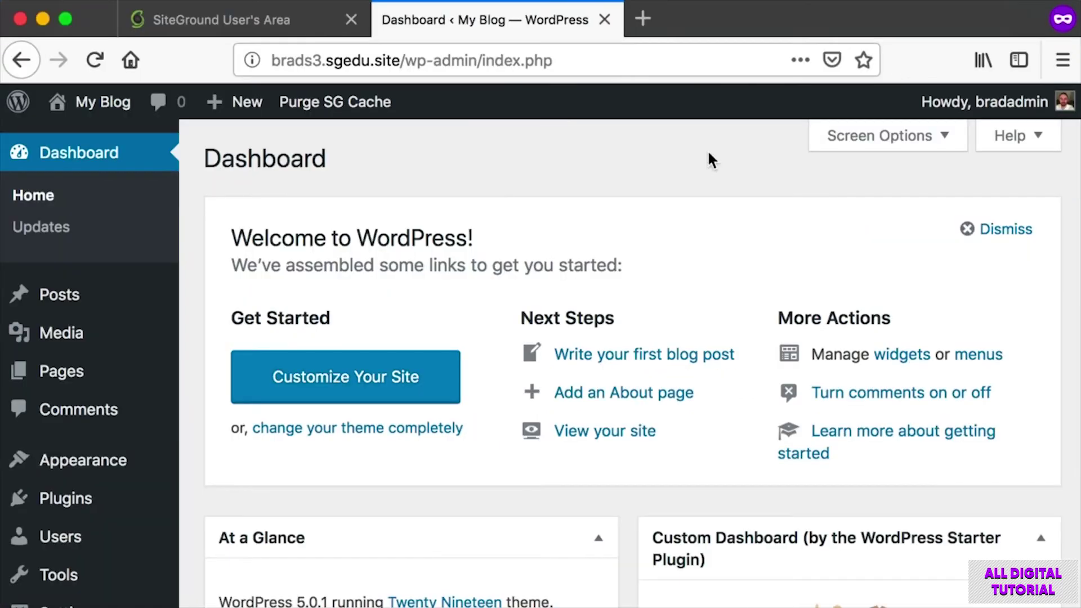
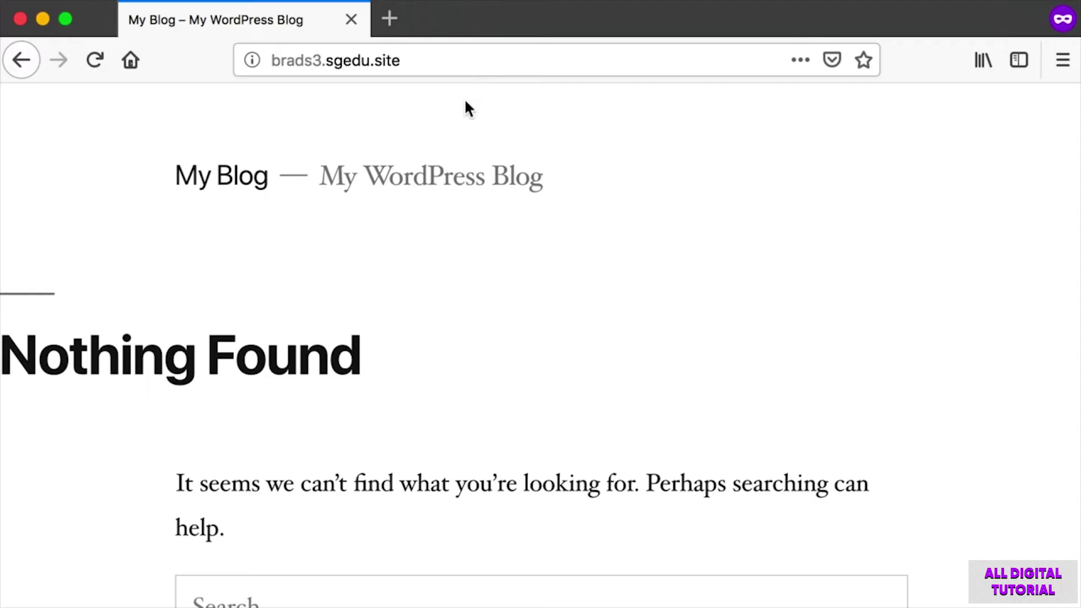
# Append /wp-admin to the site URL to load the admin area.
pyautogui.scroll(-4, 465, 113)
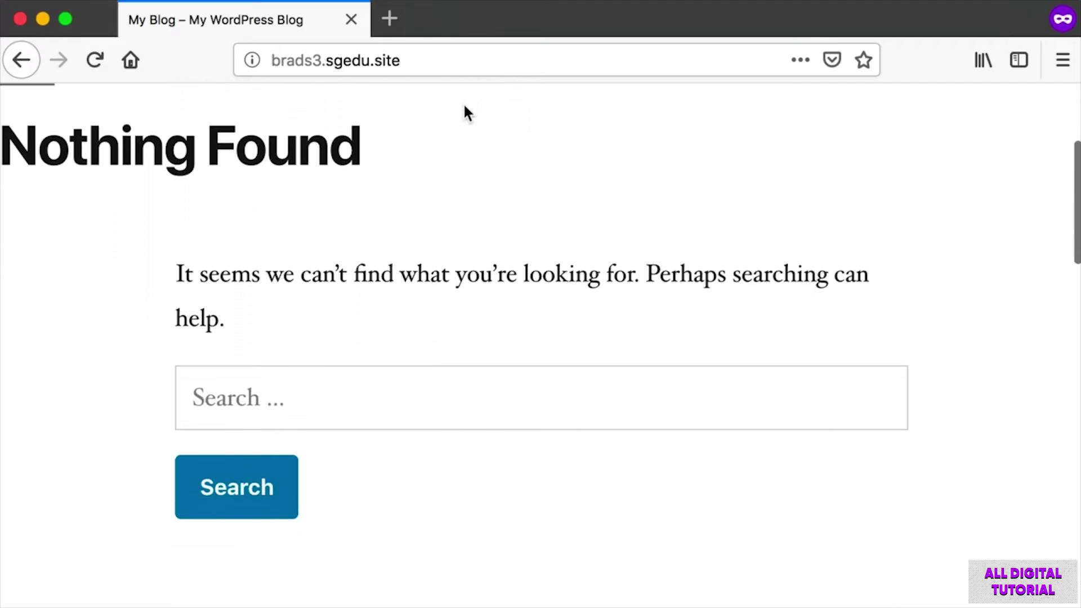
pyautogui.scroll(4, 465, 113)
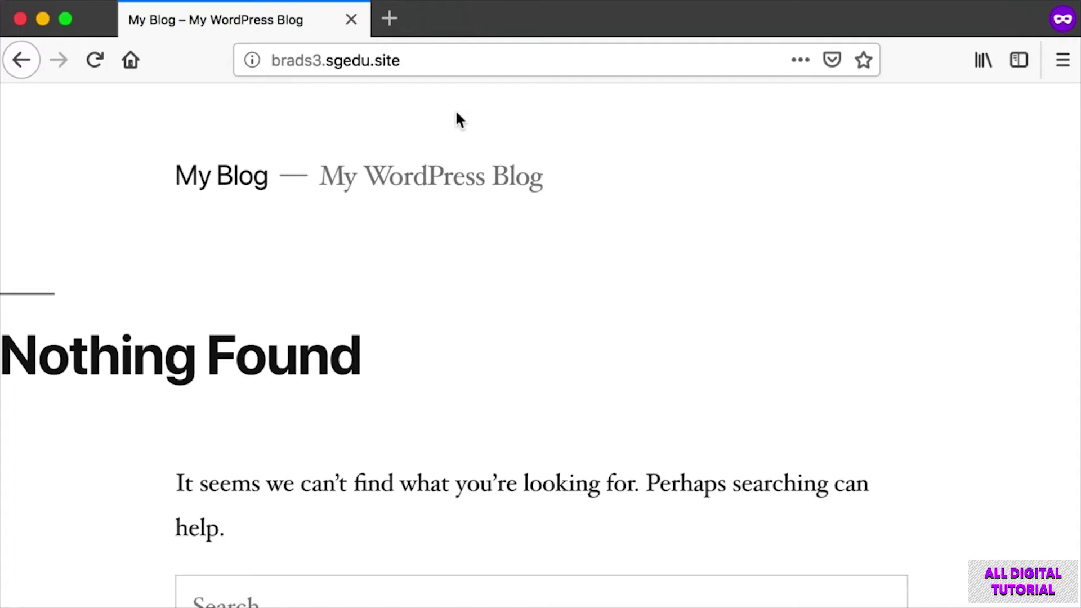
pyautogui.click(438, 59)
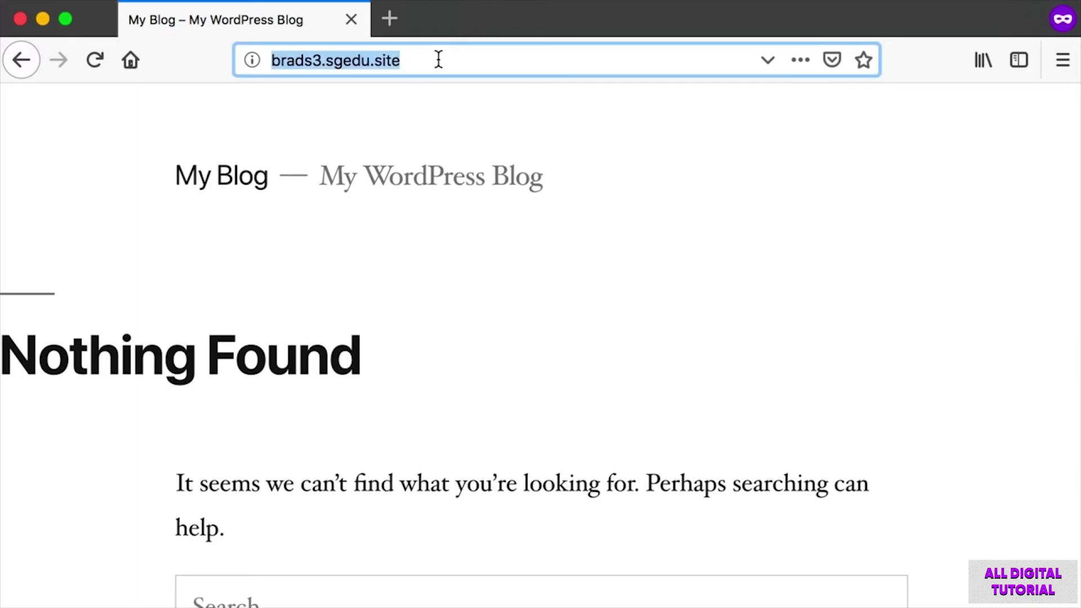
pyautogui.press('Right')
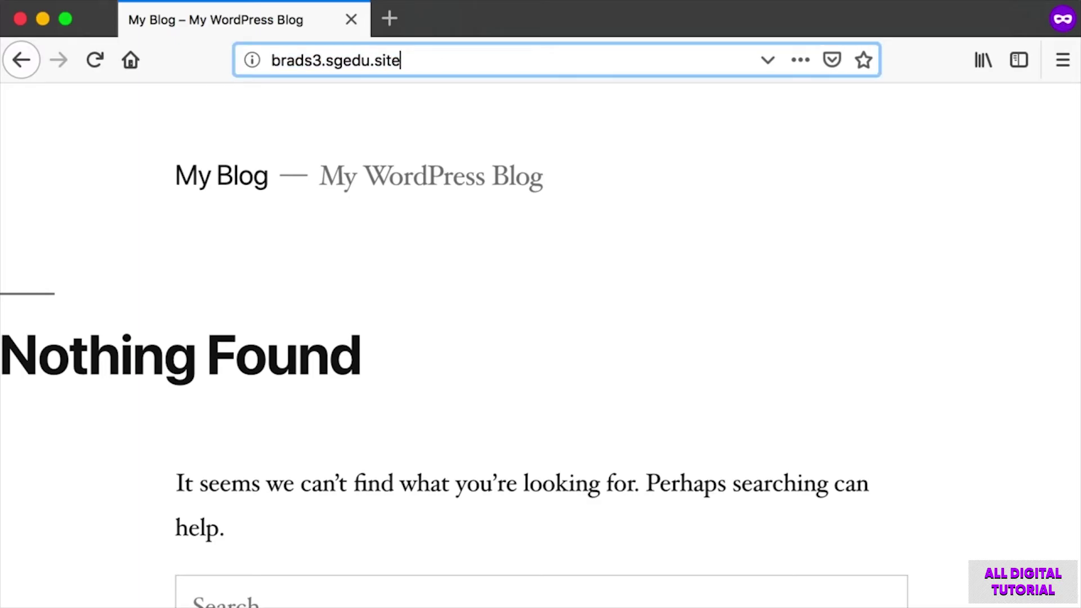
pyautogui.write('/')
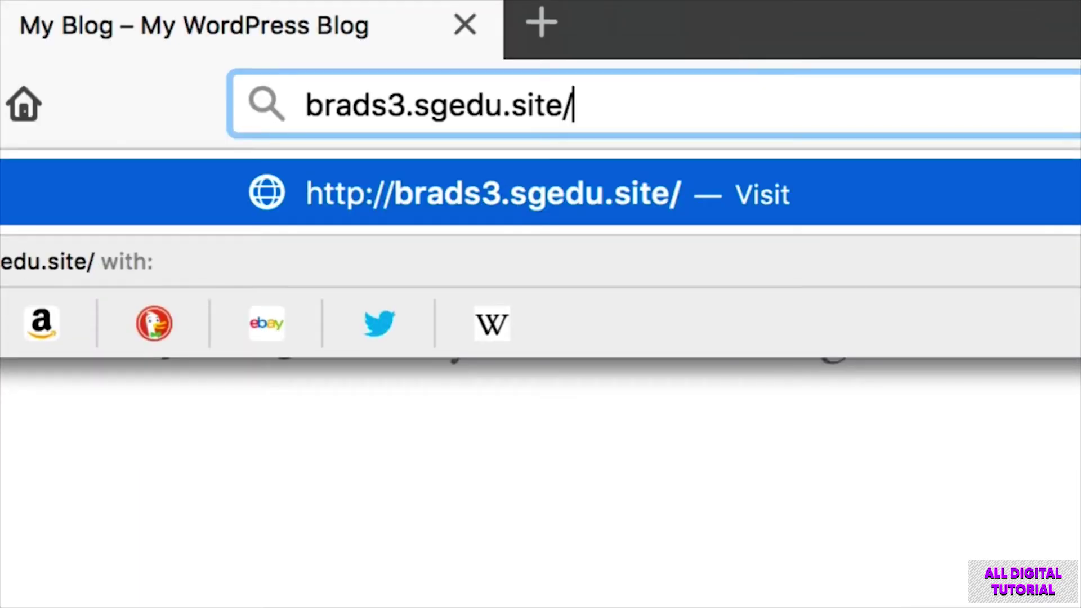
pyautogui.write('wp-admin')
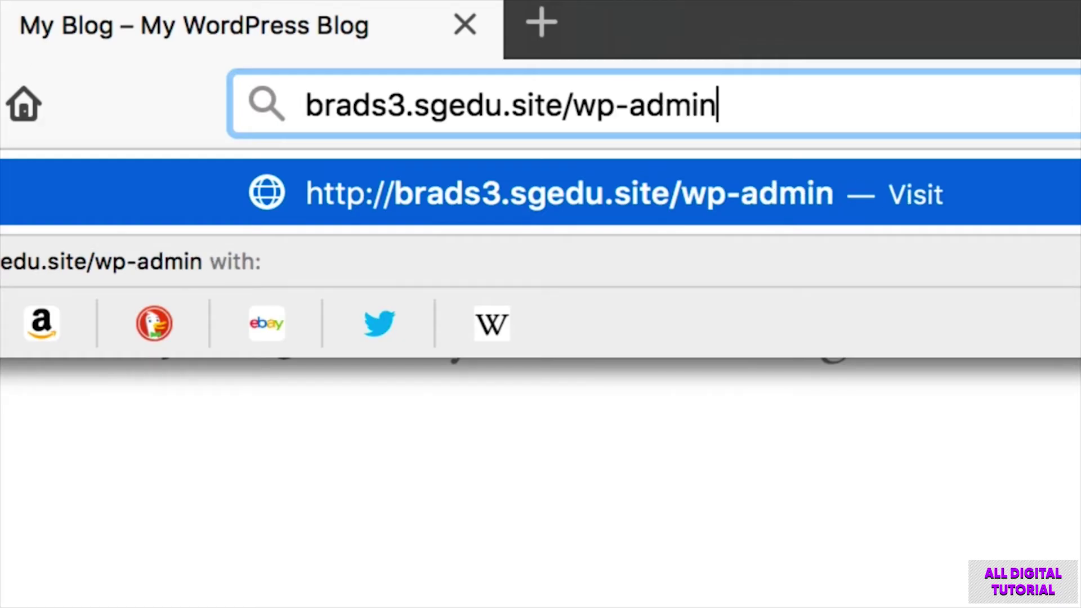
pyautogui.press('Return')
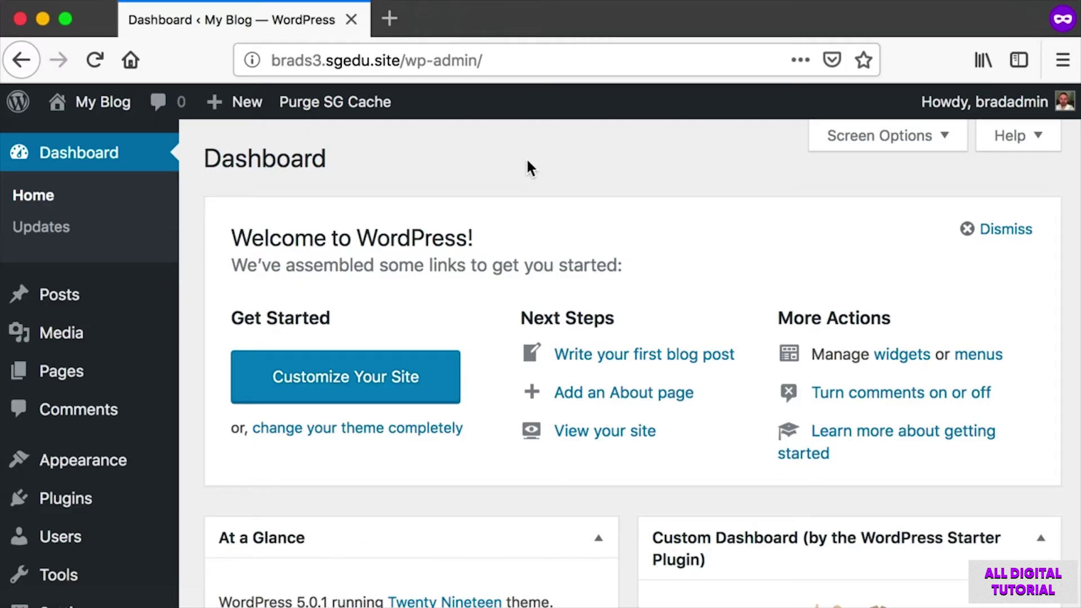
# Take screenshots of the admin page's top banner and its upper-left corner.
pyautogui.press('super+shift+4')
pyautogui.moveTo(5, 72); pyautogui.dragTo(1056, 124)
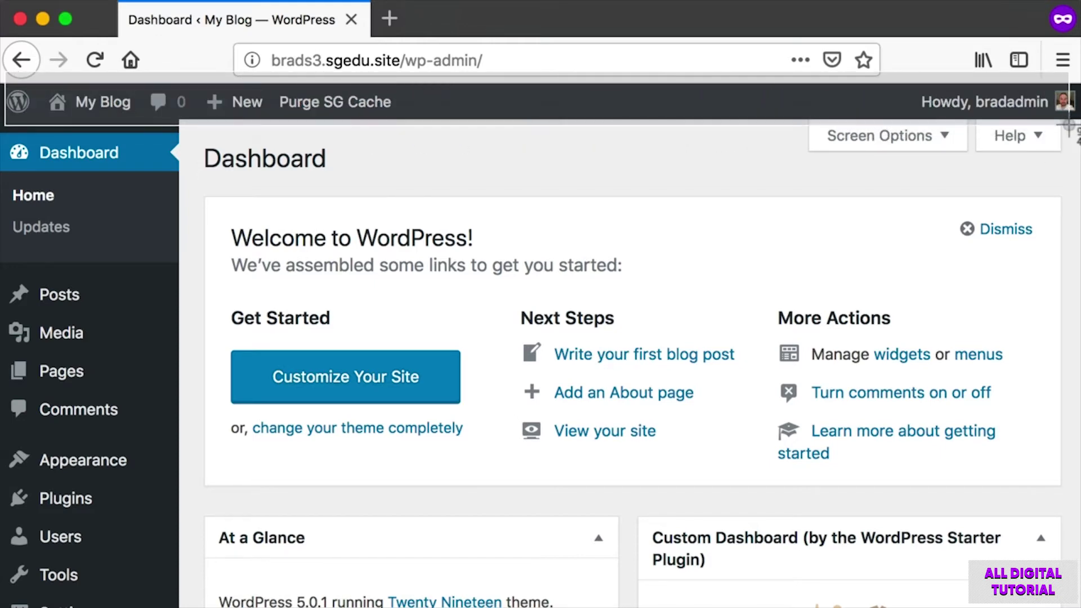
pyautogui.moveTo(106, 101)
pyautogui.press('super+shift+4')
pyautogui.moveTo(38, 83); pyautogui.dragTo(128, 118)
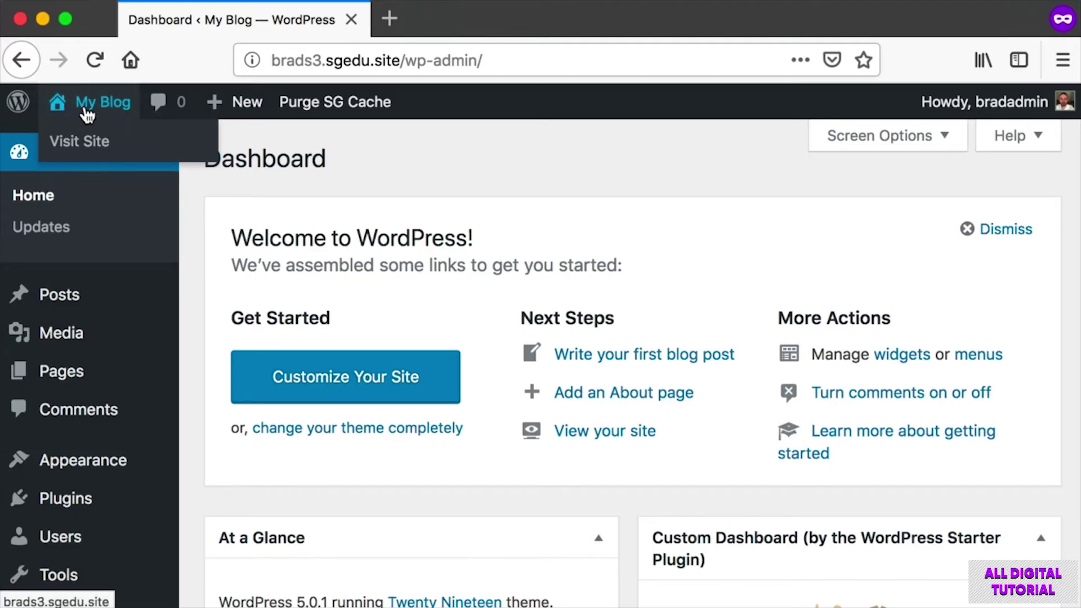
pyautogui.press('super+shift+4')
pyautogui.moveTo(44, 81); pyautogui.dragTo(137, 126)
pyautogui.click(59, 102)
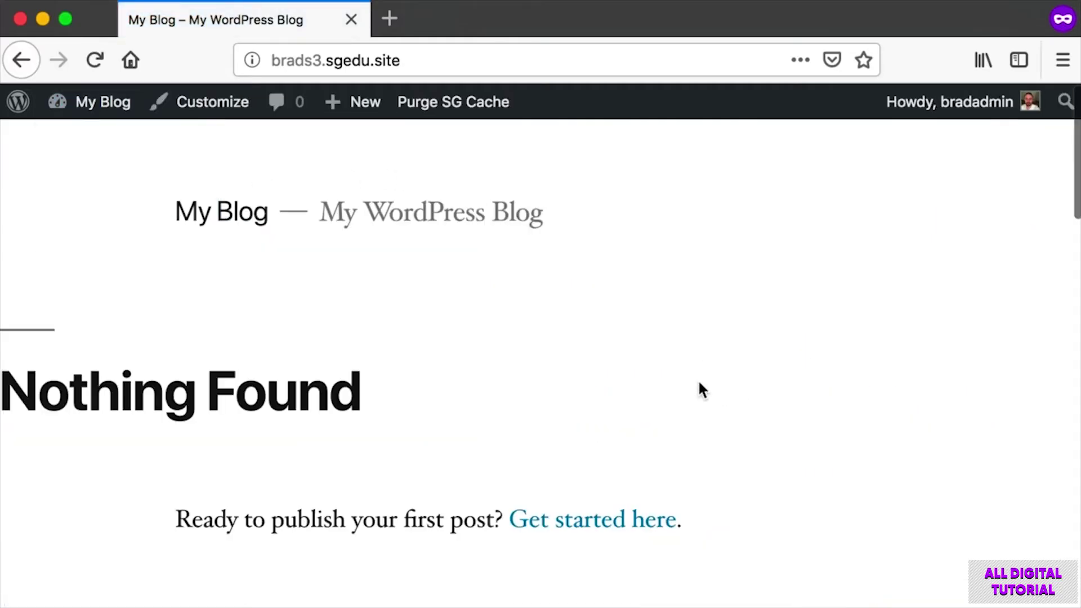
pyautogui.click(86, 109)
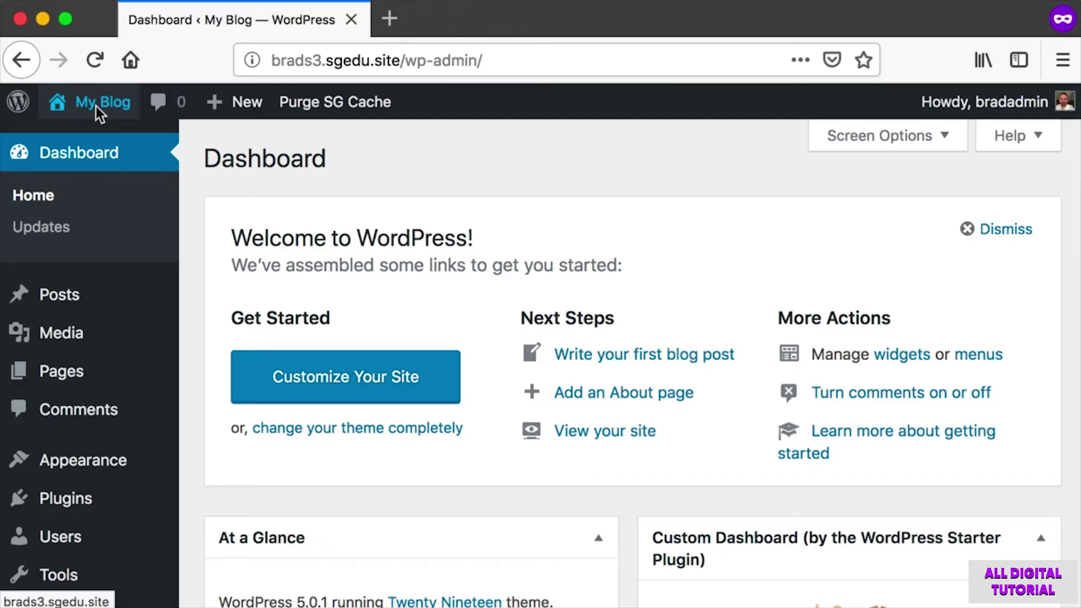
pyautogui.click(97, 104)
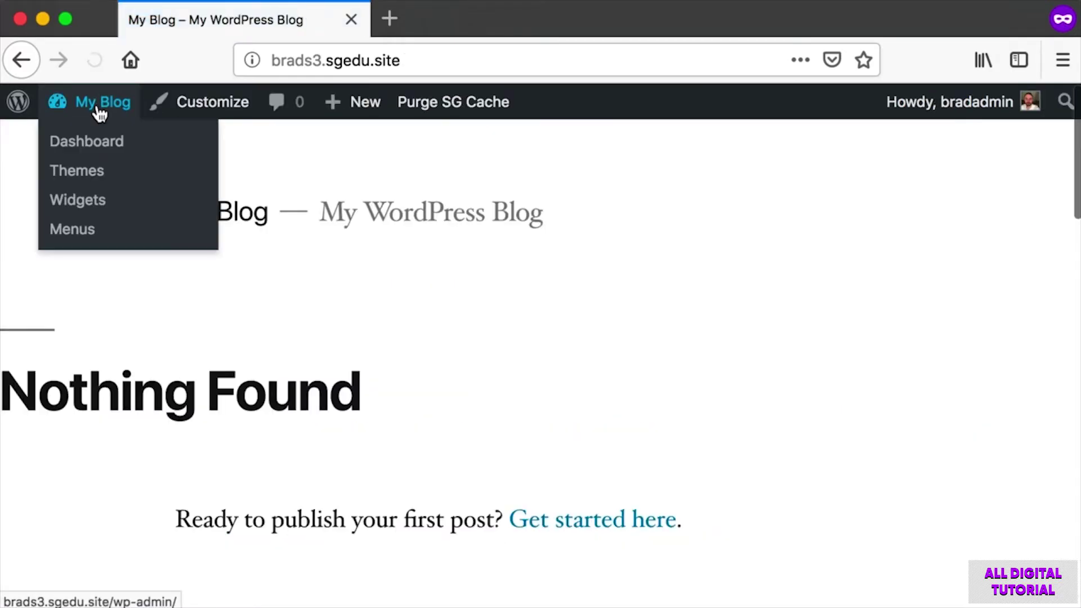
pyautogui.click(98, 107)
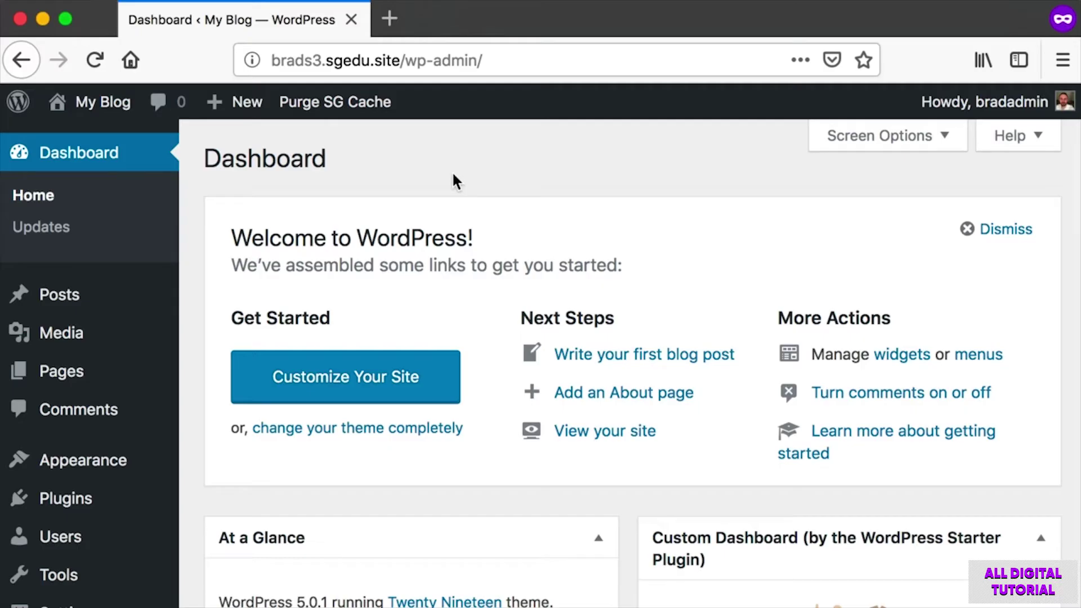
# Screenshot the admin sidebar and open the Posts list.
pyautogui.press('super+shift+4')
pyautogui.moveTo(193, 147); pyautogui.dragTo(44, 568)
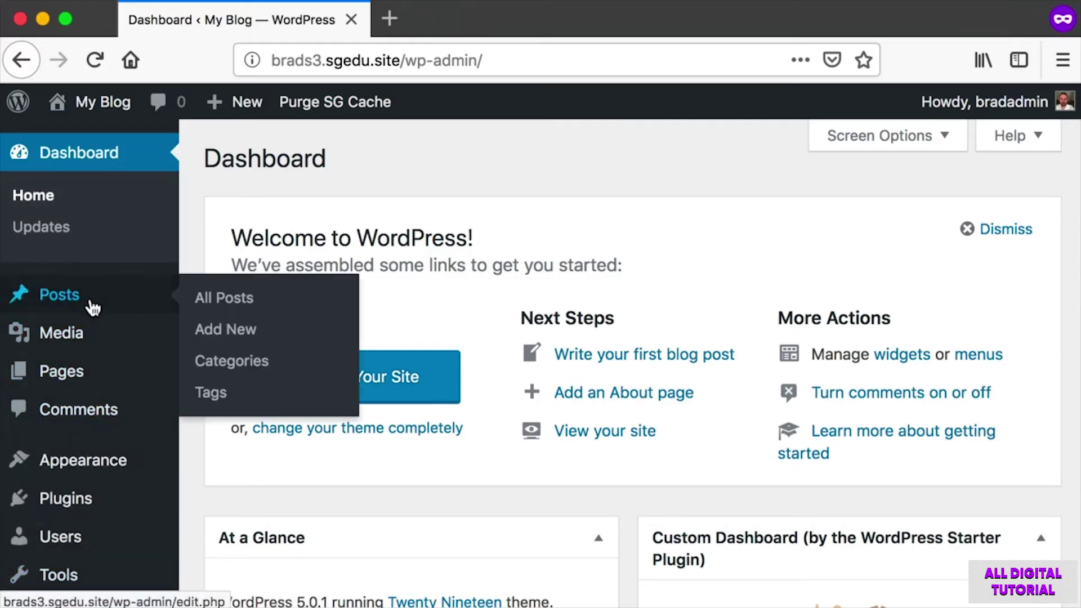
pyautogui.click(63, 294)
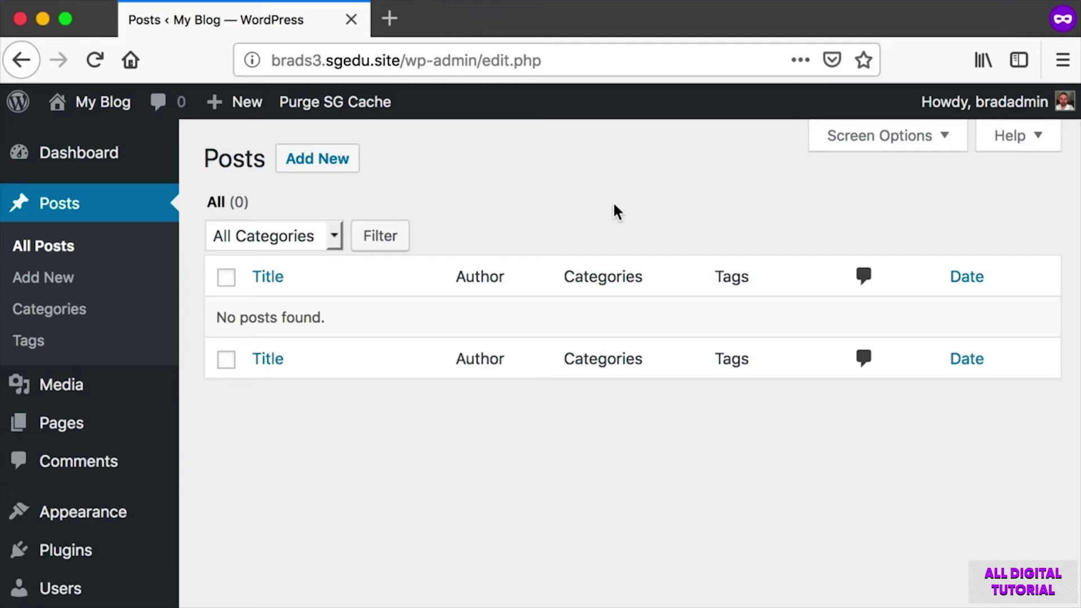
# Screenshot the empty 'No posts found' Posts page and the sidebar's Posts menu.
pyautogui.press('super+shift+4')
pyautogui.moveTo(201, 302); pyautogui.dragTo(350, 327)
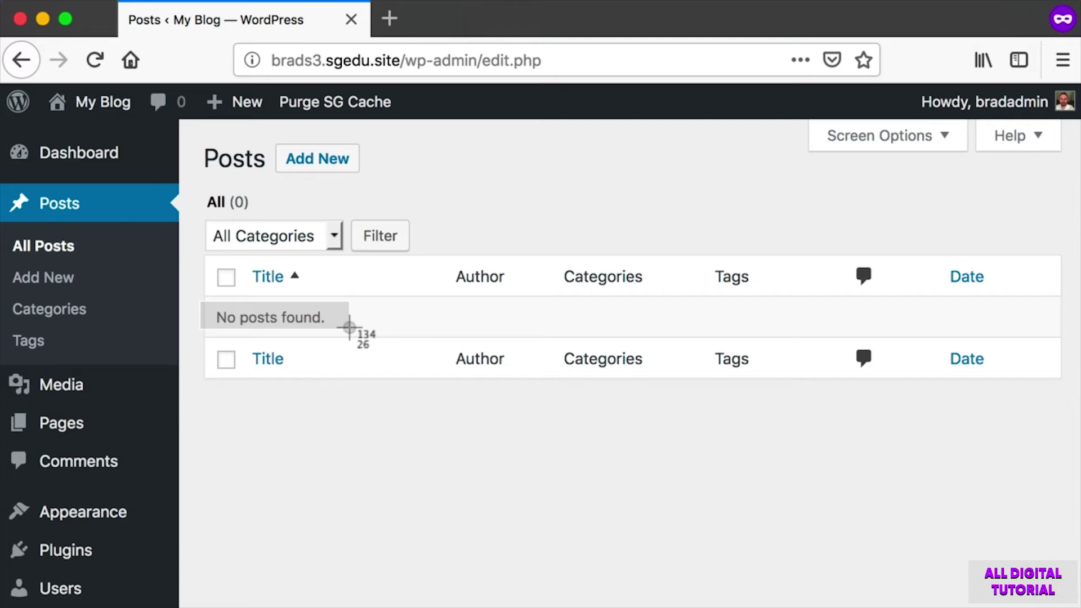
pyautogui.moveTo(349, 327); pyautogui.dragTo(1054, 436)
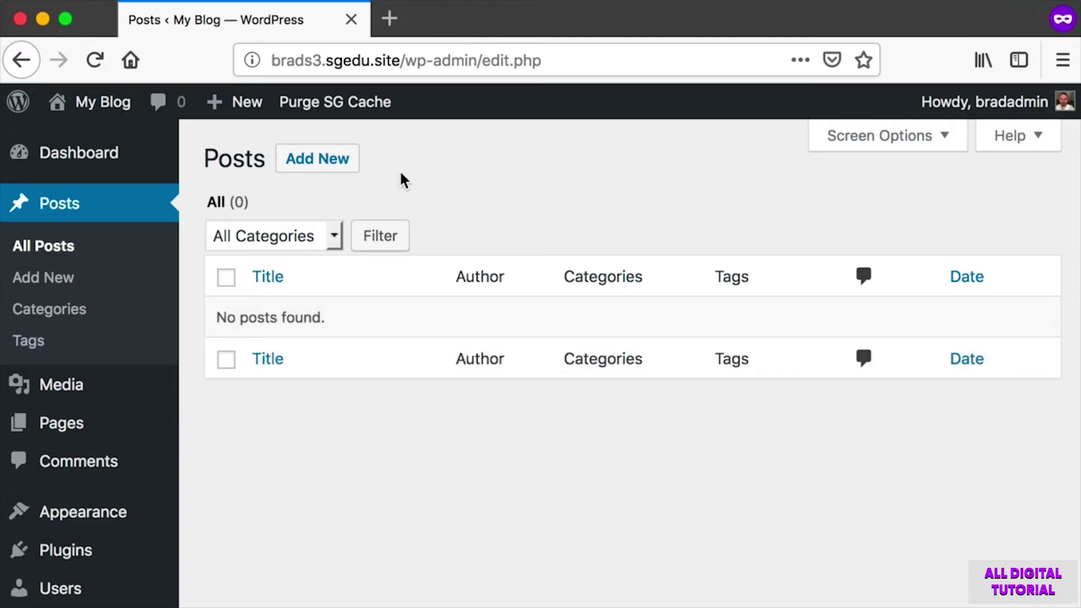
pyautogui.press('super+shift+4')
pyautogui.moveTo(255, 130); pyautogui.dragTo(393, 194)
pyautogui.press('super+shift+4')
pyautogui.moveTo(1, 256); pyautogui.dragTo(161, 295)
pyautogui.press('super+shift+4')
pyautogui.moveTo(12, 187); pyautogui.dragTo(141, 304)
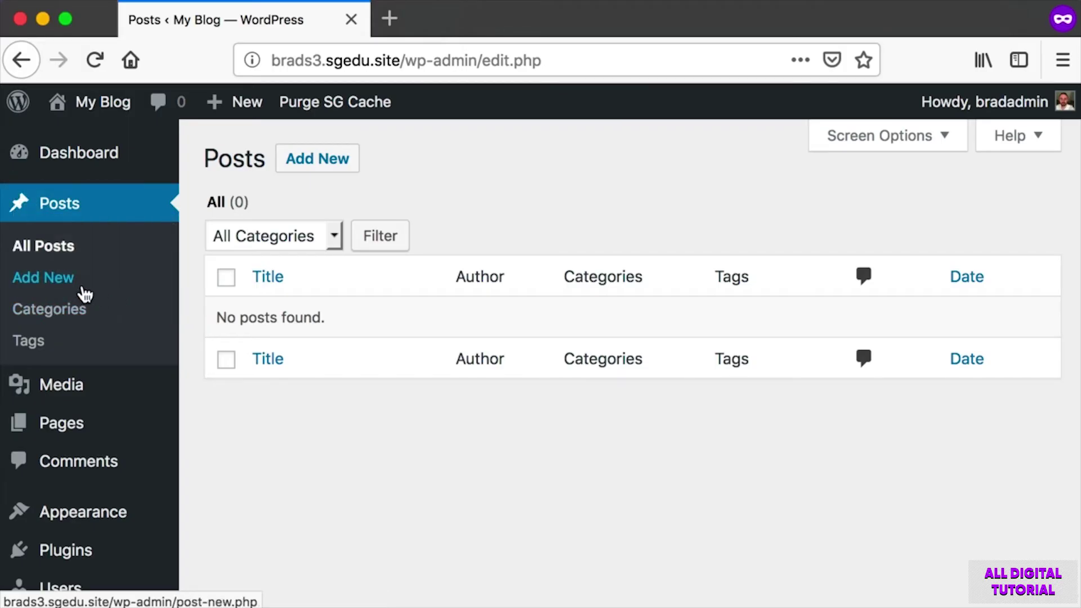
# Start a new post and dismiss the editor's welcome tip after capturing it.
pyautogui.click(330, 160)
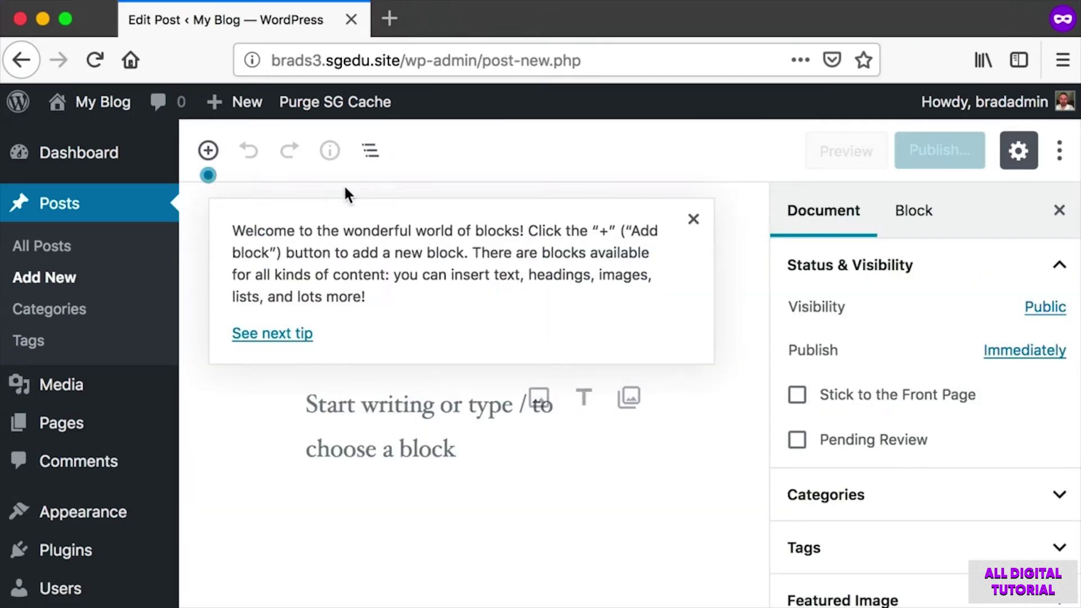
pyautogui.press('super+shift+4')
pyautogui.moveTo(220, 206); pyautogui.dragTo(703, 353)
pyautogui.click(693, 222)
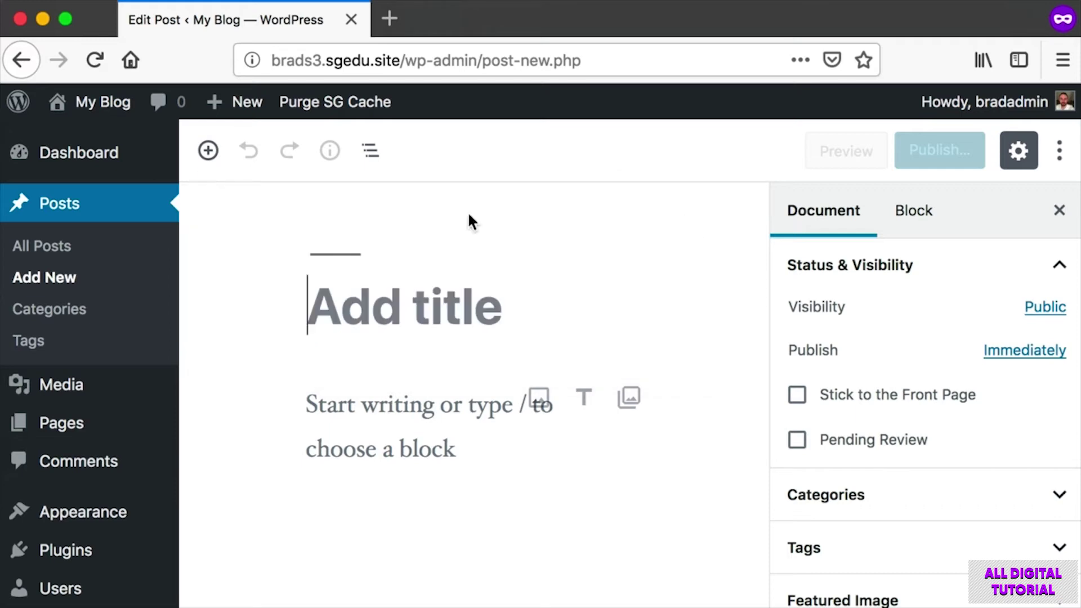
# Title the post 'My Example Blog Post'.
pyautogui.press('super+shift+4')
pyautogui.moveTo(288, 251); pyautogui.dragTo(687, 341)
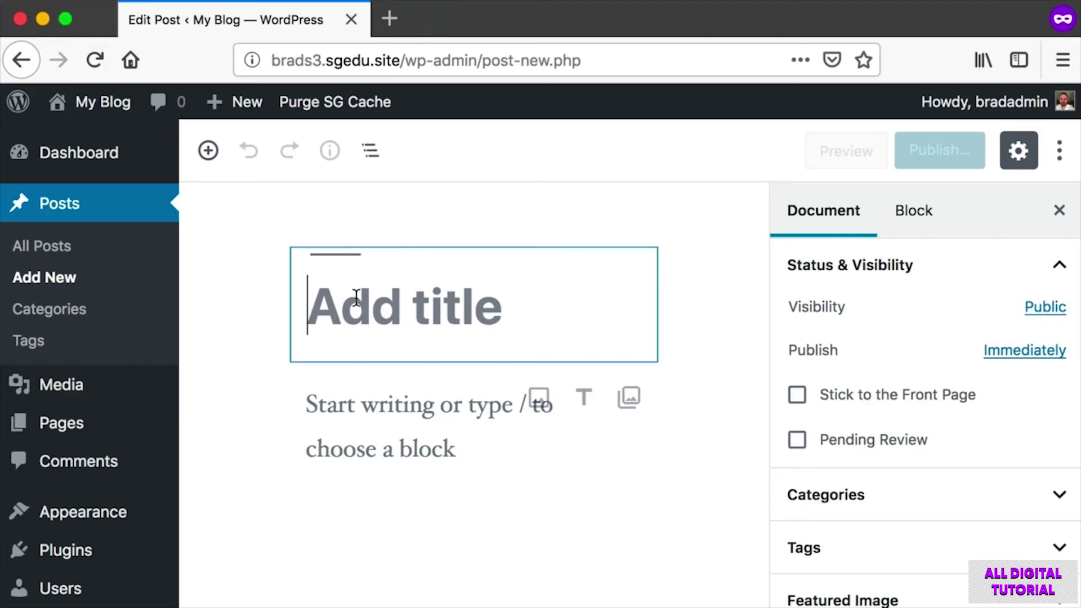
pyautogui.write('M')
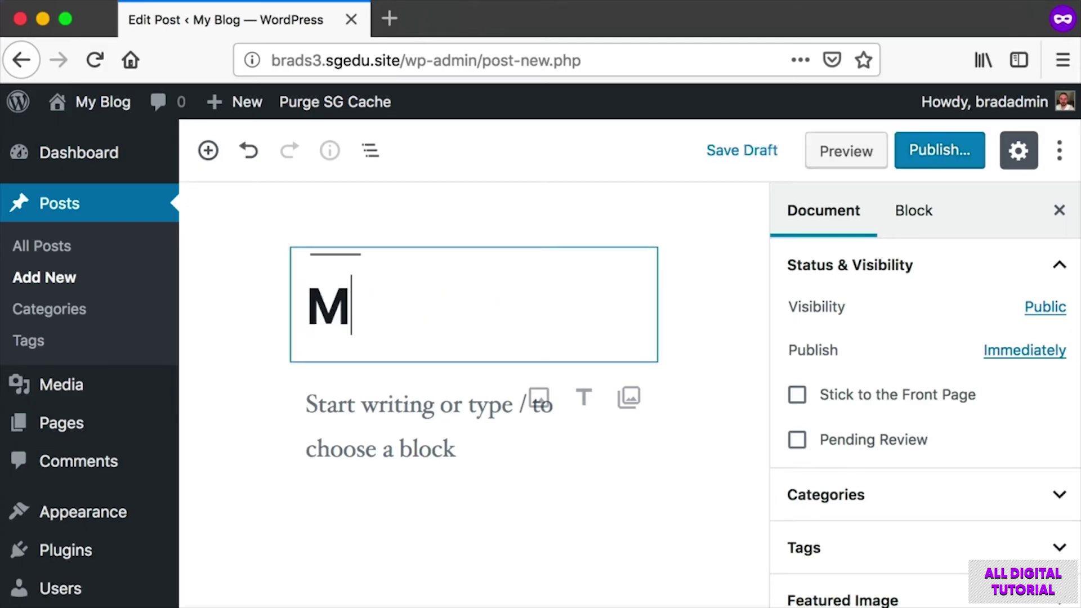
pyautogui.write('y Example Blog Post')
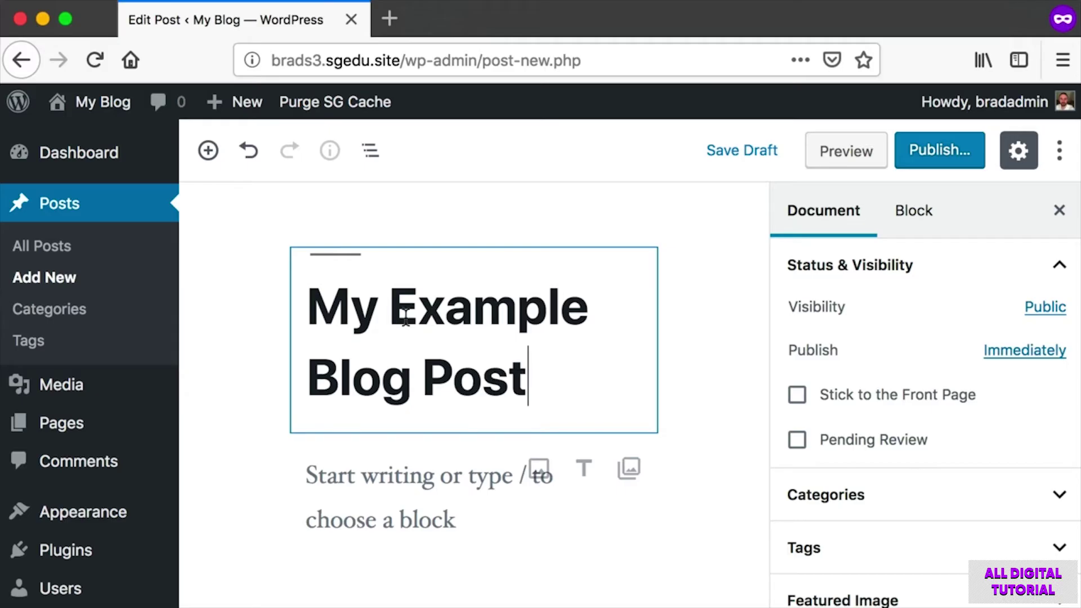
# Write the body 'Hello everyone, this is my first blog post. It is just a quick example.'.
pyautogui.scroll(-2, 405, 314)
pyautogui.press('super+shift+4')
pyautogui.moveTo(254, 321); pyautogui.dragTo(712, 451)
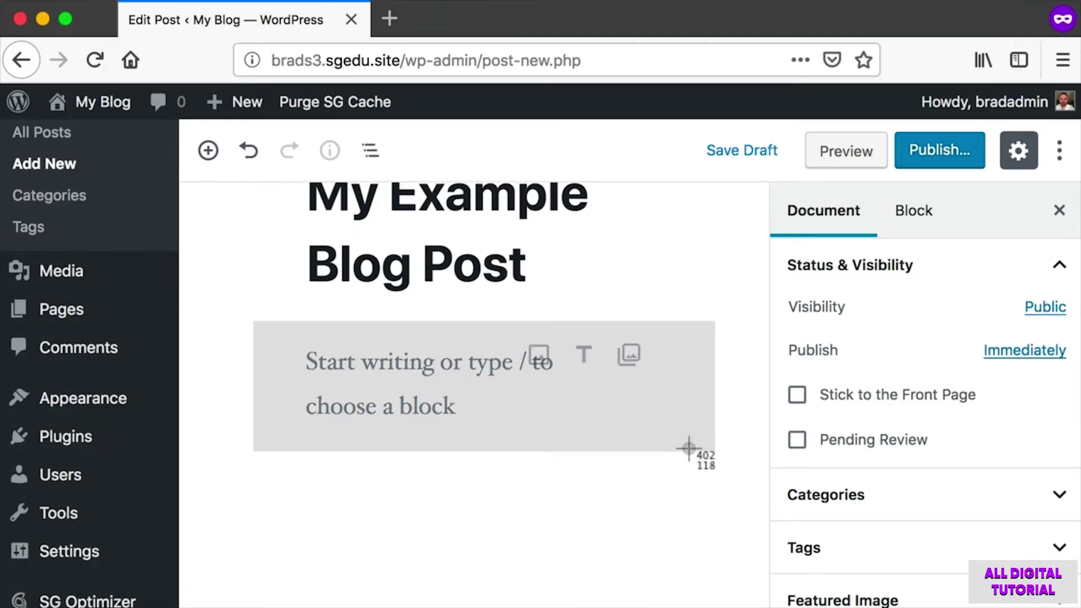
pyautogui.click(383, 361)
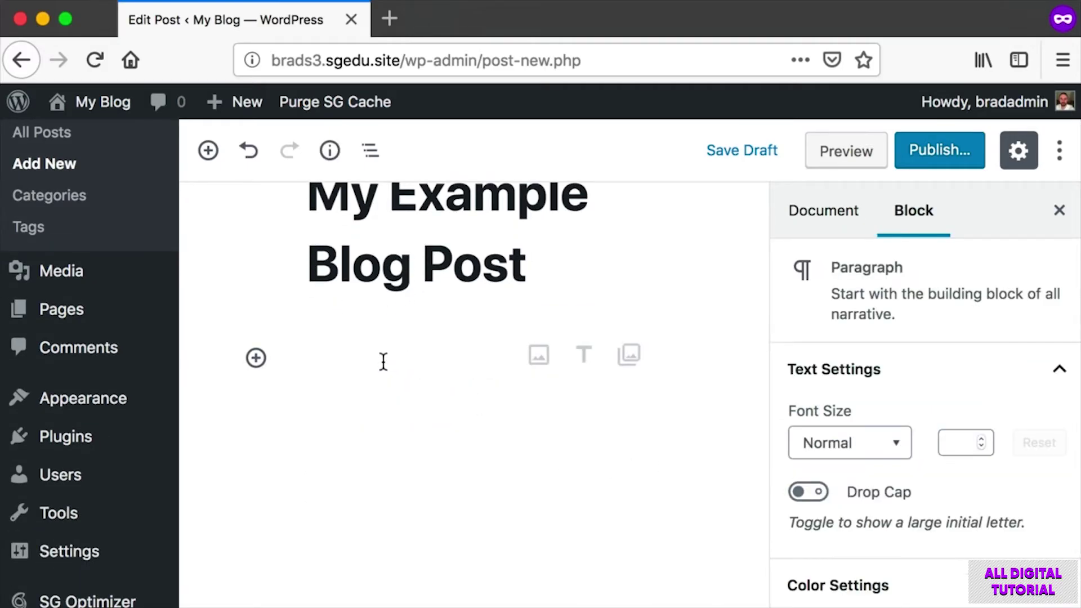
pyautogui.write('He')
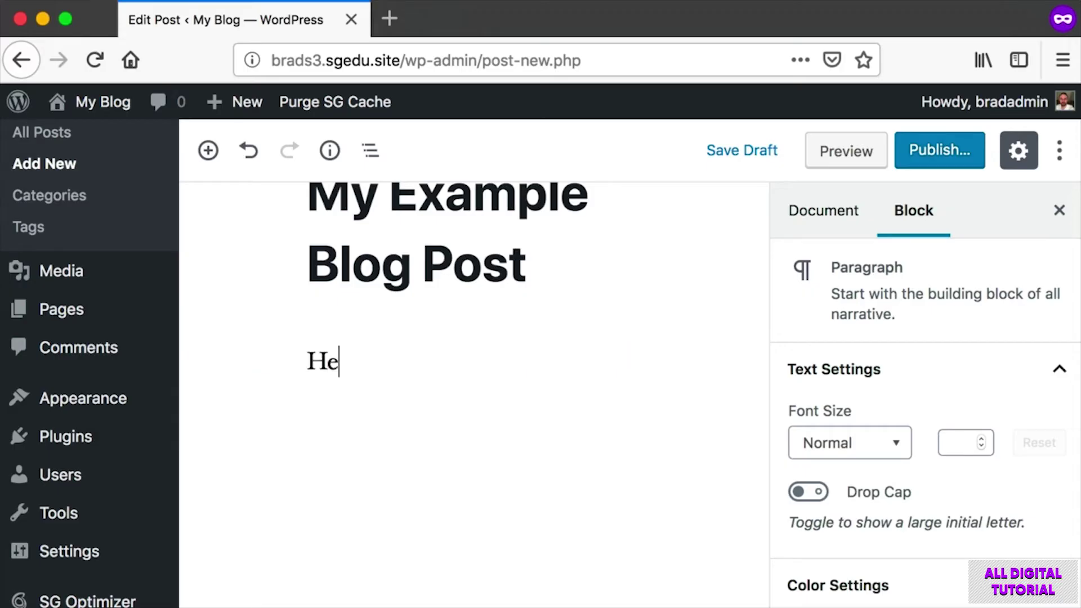
pyautogui.write('llo everyone, this is my first blog post')
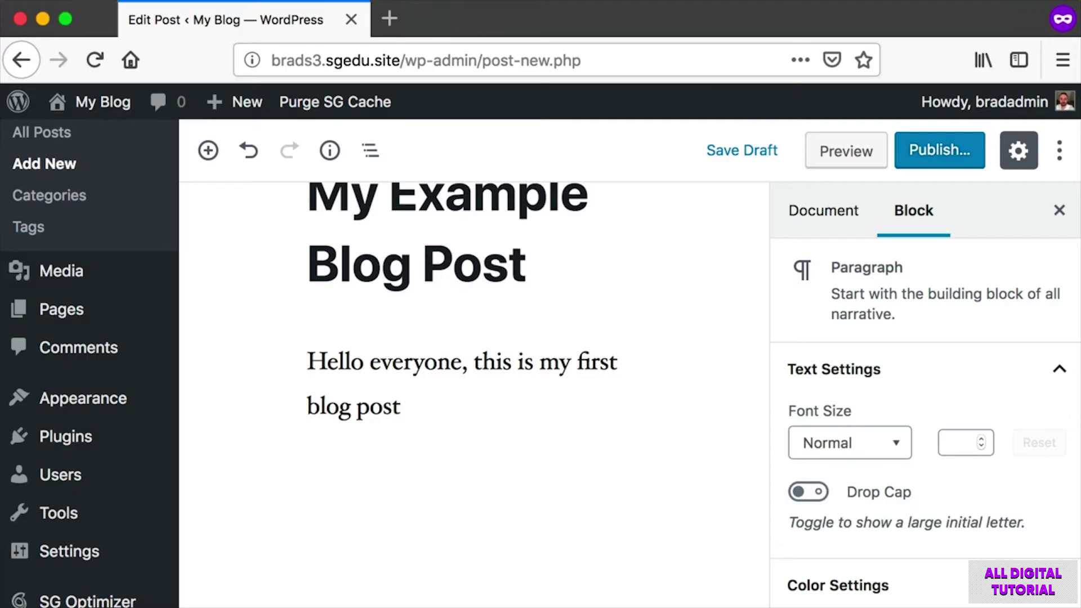
pyautogui.write('. It is just ')
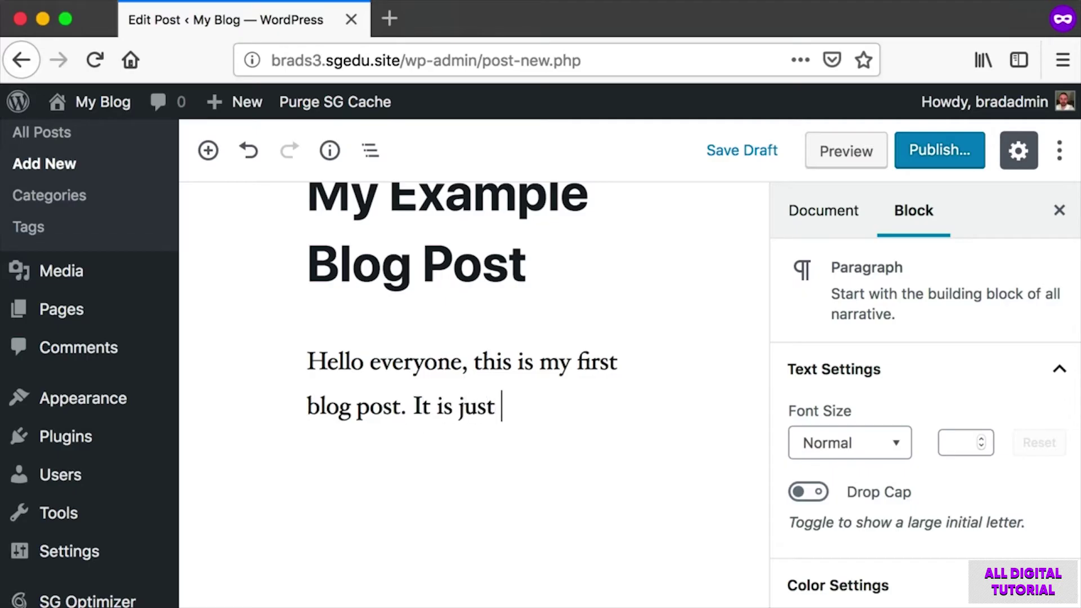
pyautogui.write('a quick example.')
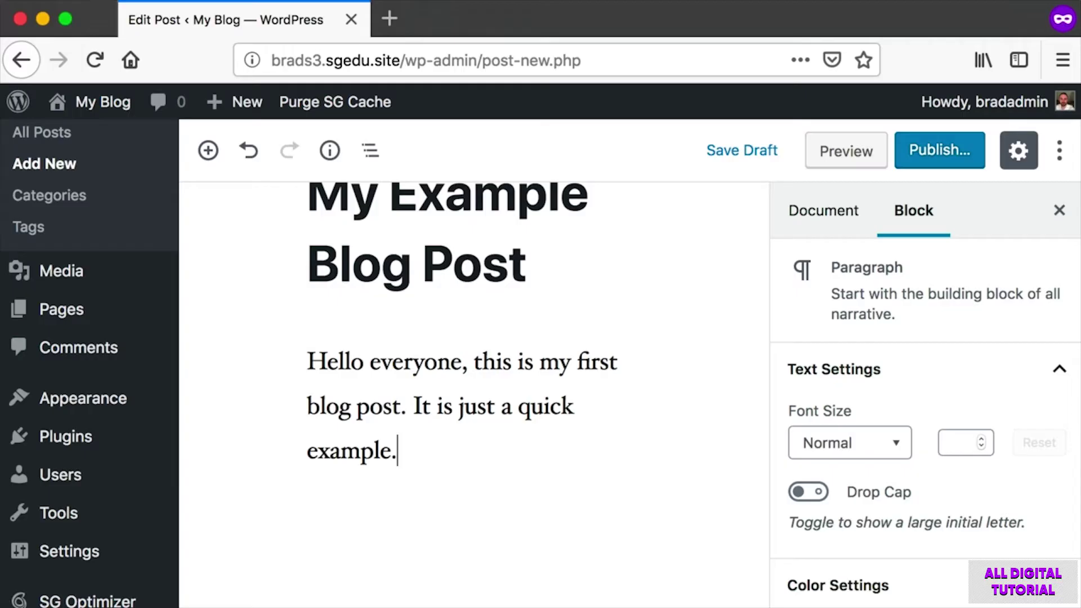
# Screenshot the finished paragraph and the Publish button, then begin publishing.
pyautogui.press('shift+super+4')
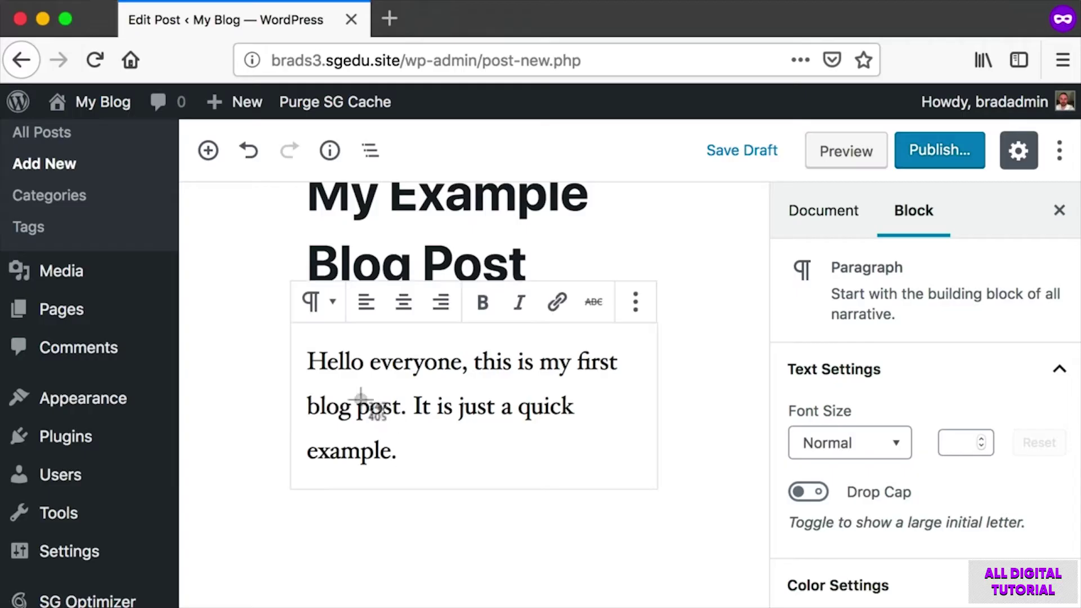
pyautogui.moveTo(292, 335); pyautogui.dragTo(642, 476)
pyautogui.scroll(1, 642, 474)
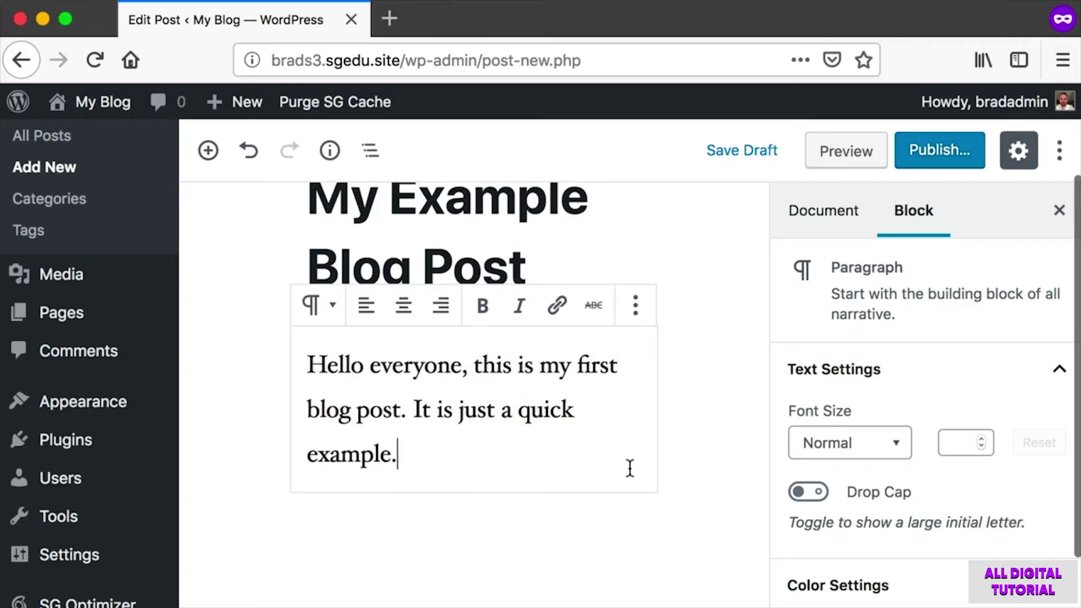
pyautogui.press('shift+super+4')
pyautogui.moveTo(894, 117); pyautogui.dragTo(988, 196)
pyautogui.press('shift+super+4')
pyautogui.moveTo(909, 127); pyautogui.dragTo(985, 209)
pyautogui.click(942, 150)
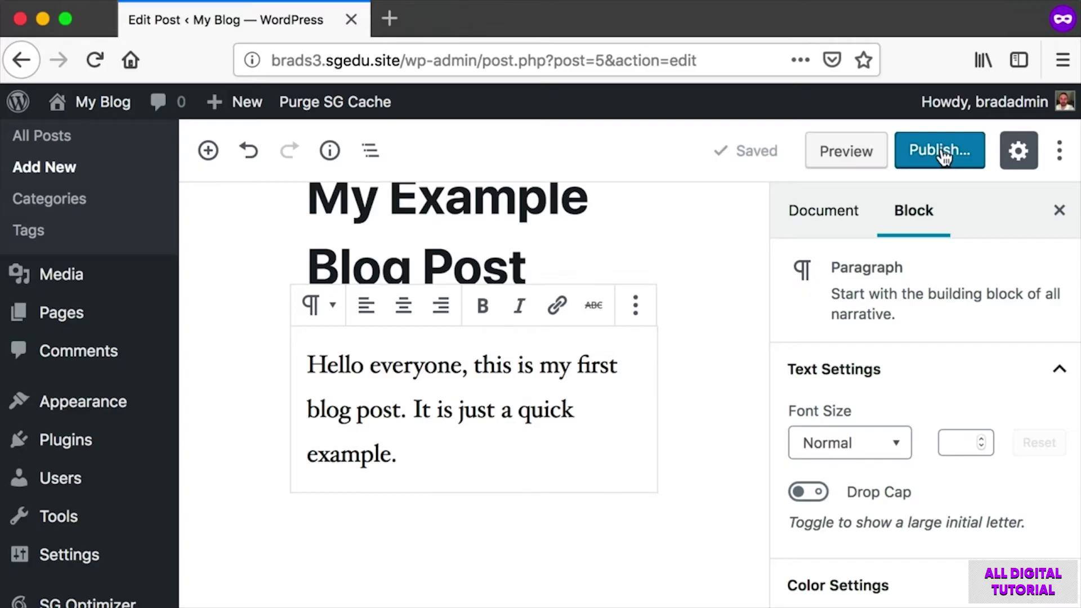
# Open the pre-publish checks and turn off 'Always show pre-publish checks'.
pyautogui.click(942, 151)
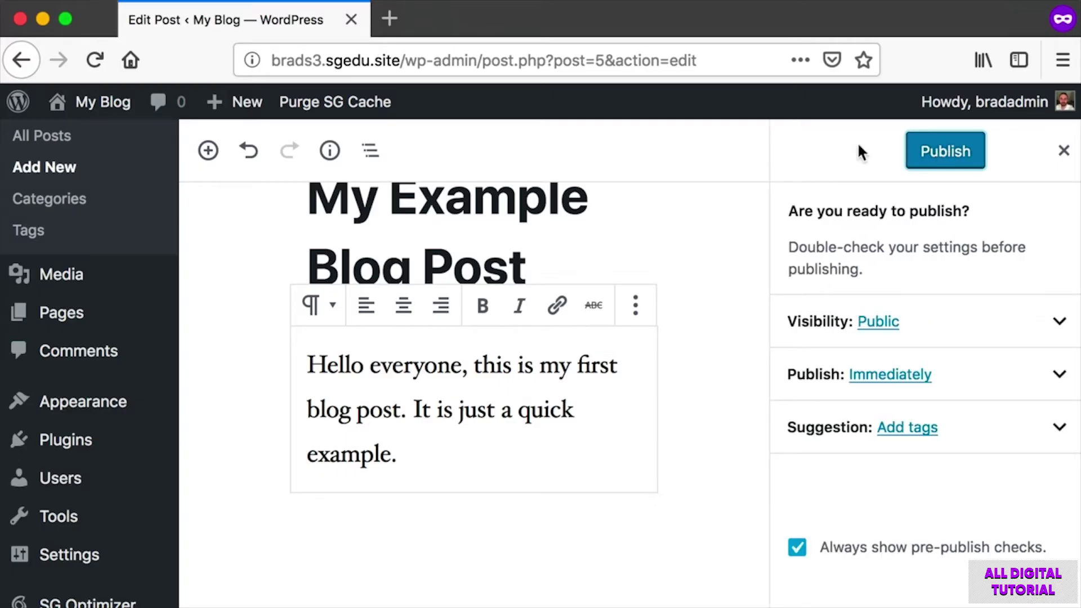
pyautogui.press('super+shift+4')
pyautogui.moveTo(869, 121); pyautogui.dragTo(1006, 174)
pyautogui.press('super+shift+4')
pyautogui.moveTo(766, 498); pyautogui.dragTo(1059, 568)
pyautogui.click(798, 547)
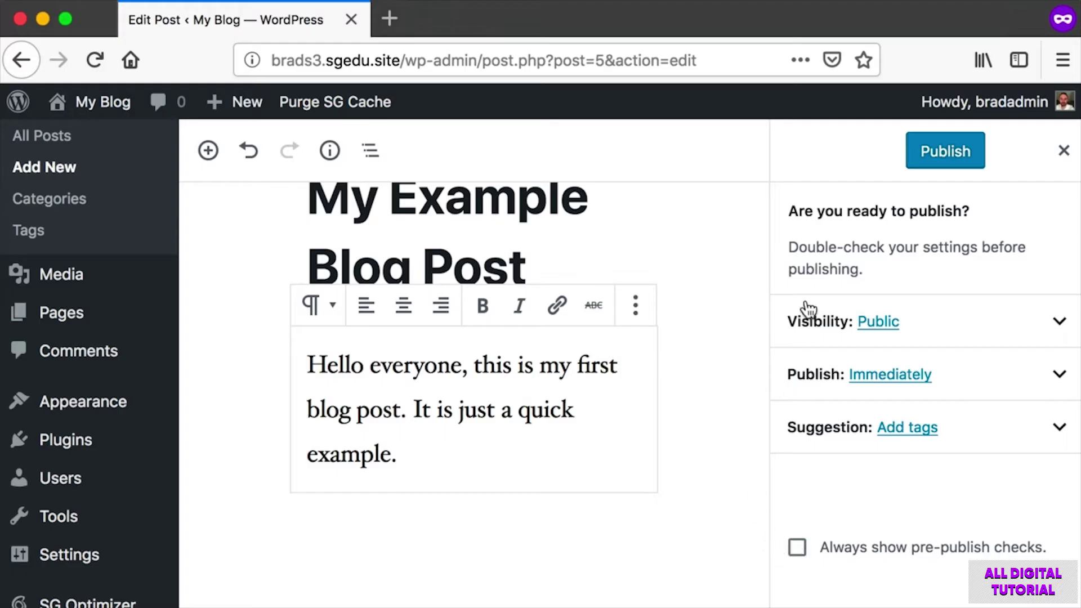
# Publish 'My Example Blog Post' so it goes live.
pyautogui.press('super+shift+4')
pyautogui.moveTo(988, 165); pyautogui.dragTo(1000, 182)
pyautogui.press('Escape')
pyautogui.moveTo(888, 121); pyautogui.dragTo(981, 174)
pyautogui.click(955, 160)
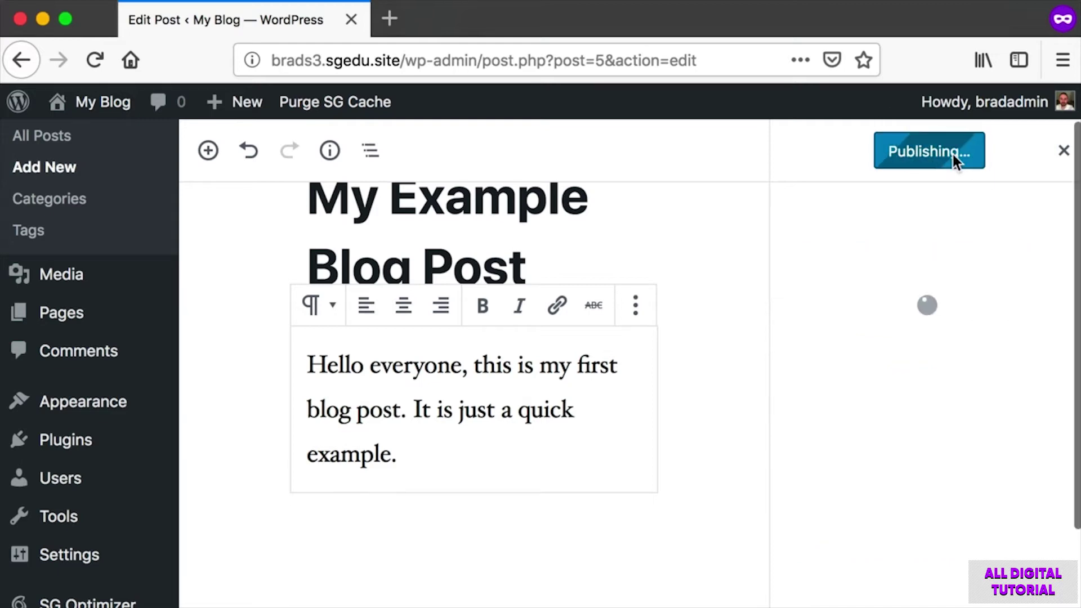
# Screenshot the publish confirmation and visit the blog's front page via My Blog.
pyautogui.press('super+shift+4')
pyautogui.moveTo(193, 188); pyautogui.dragTo(272, 224)
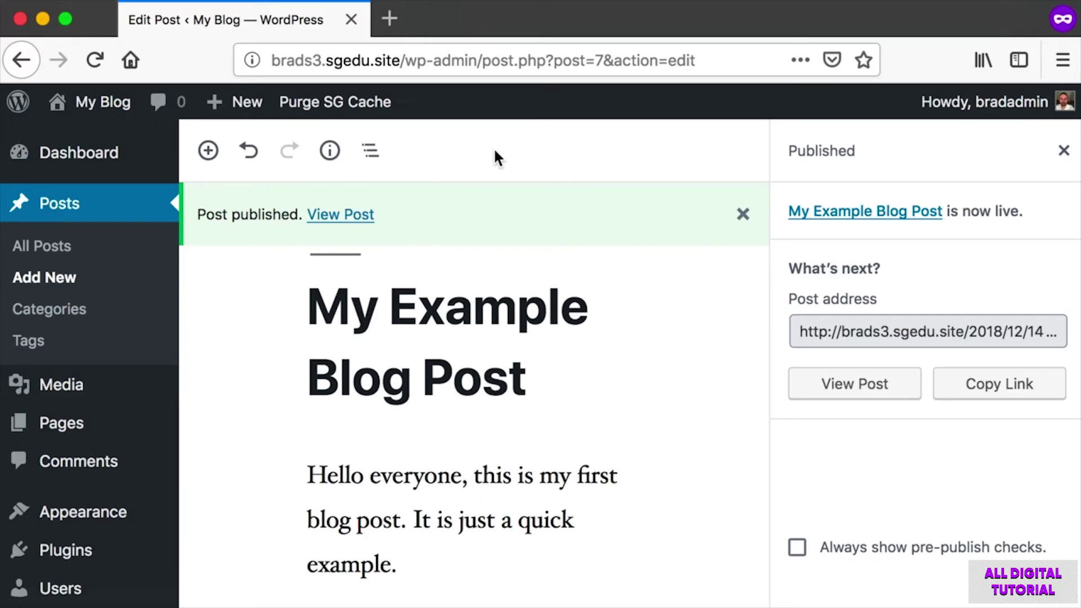
pyautogui.moveTo(96, 102)
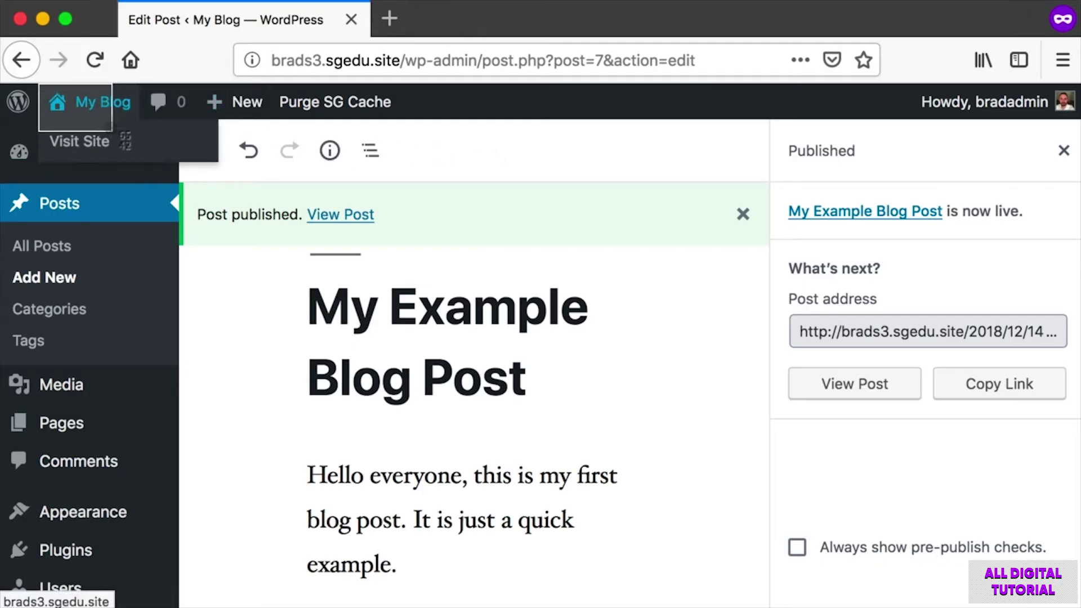
pyautogui.click(97, 107)
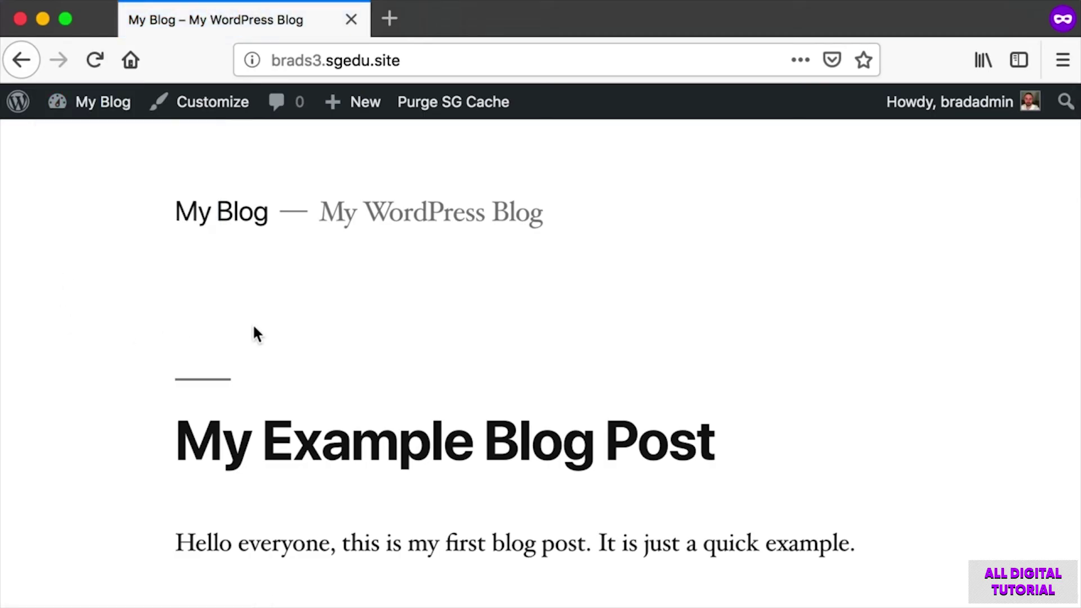
pyautogui.scroll(-2, 254, 331)
pyautogui.press('super+shift+4')
pyautogui.moveTo(133, 342); pyautogui.dragTo(924, 526)
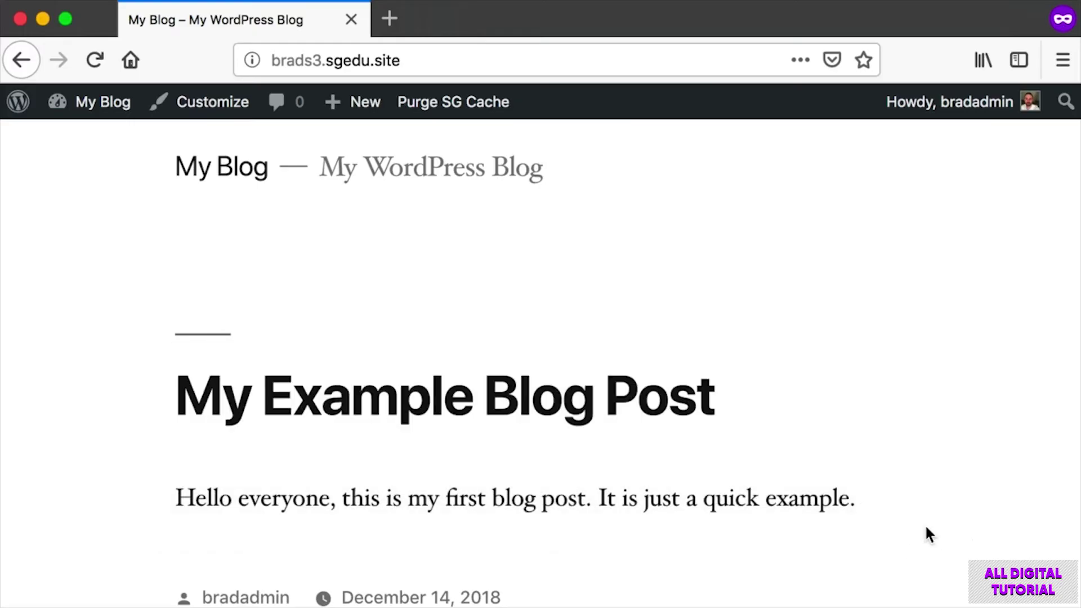
pyautogui.scroll(-1, 625, 405)
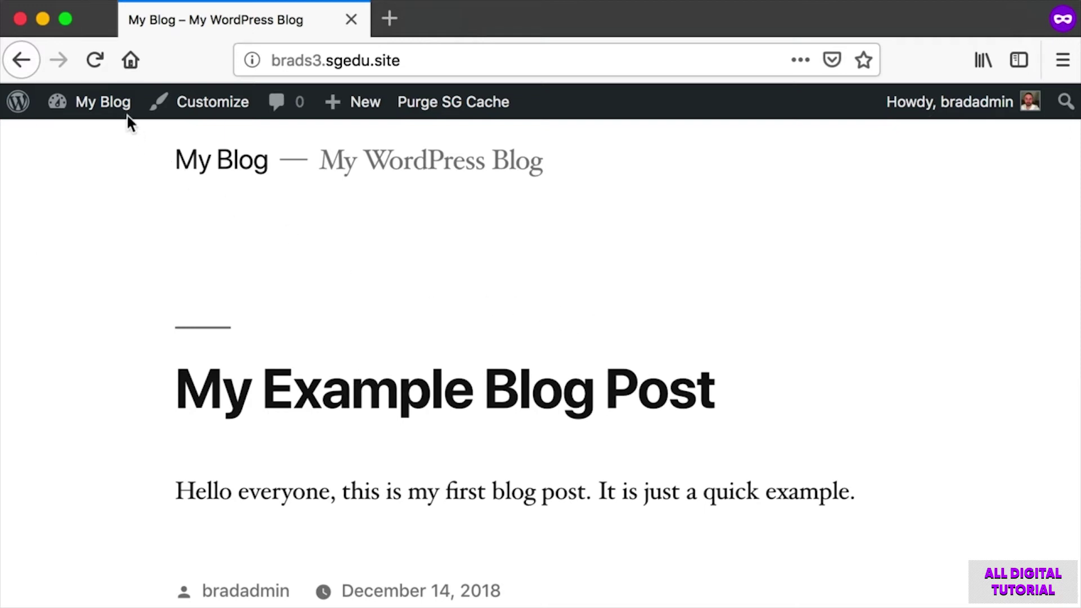
pyautogui.moveTo(113, 105)
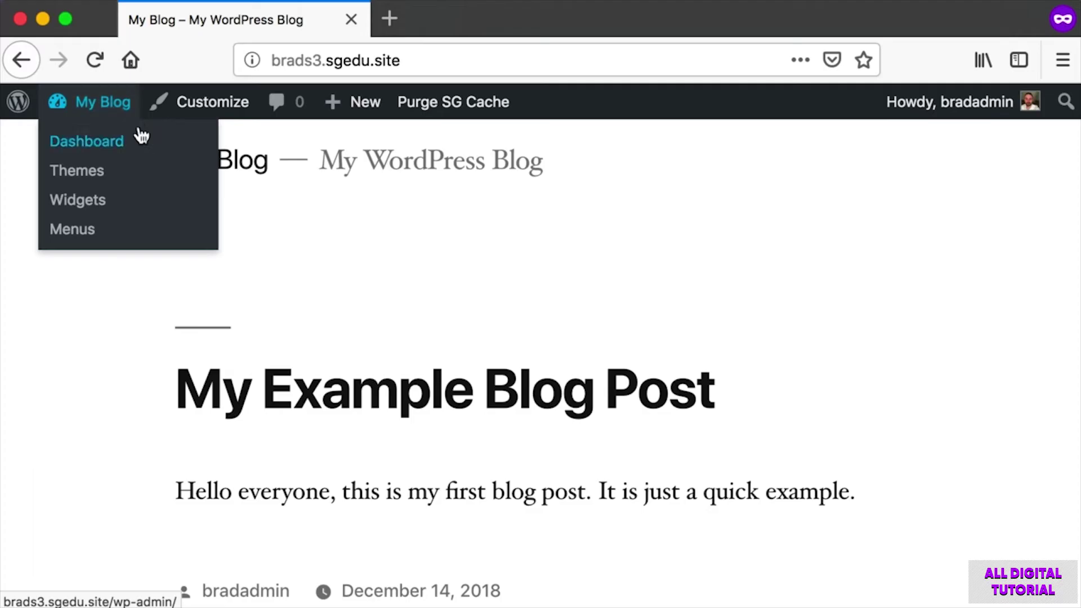
# Return to the Dashboard from the My Blog menu and choose Posts > Add New.
pyautogui.click(104, 100)
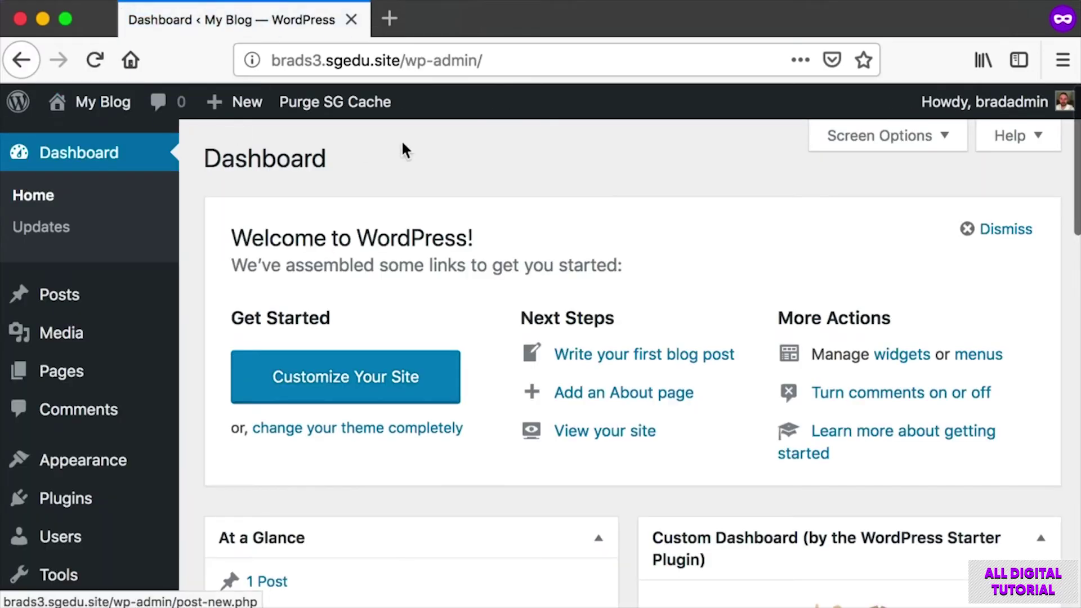
pyautogui.moveTo(79, 293)
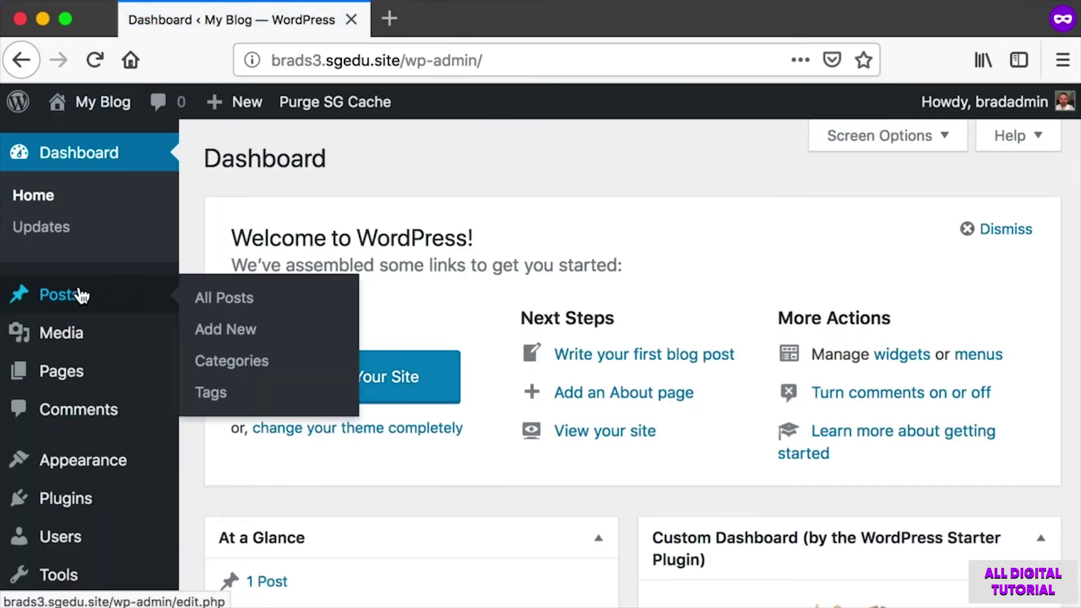
pyautogui.click(239, 332)
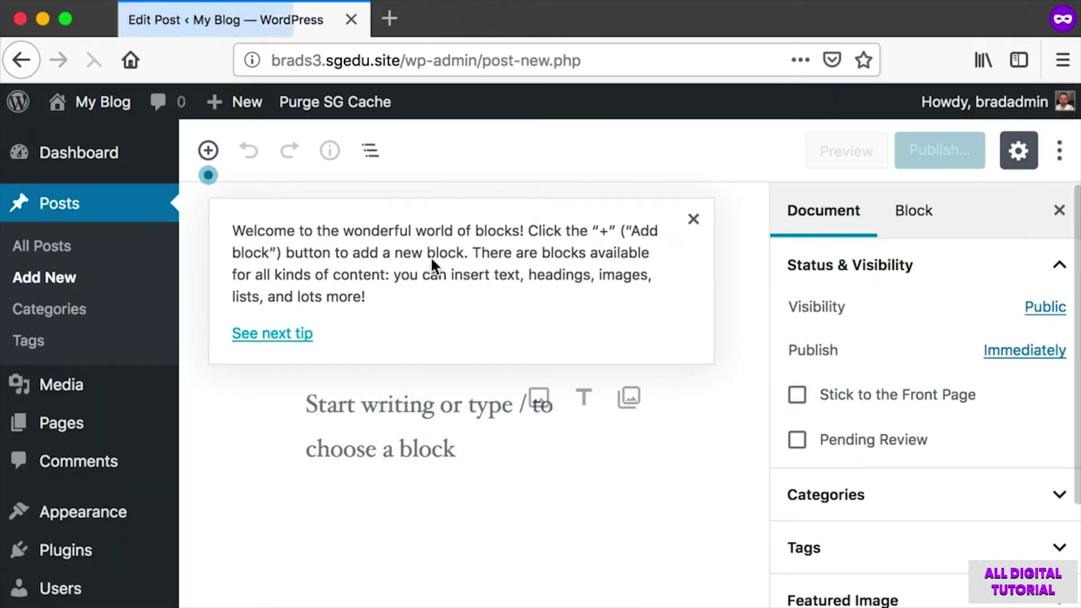
# Dismiss the welcome tip and title the post 'Another New Test Post'.
pyautogui.click(694, 219)
pyautogui.write('Another New Test Post')
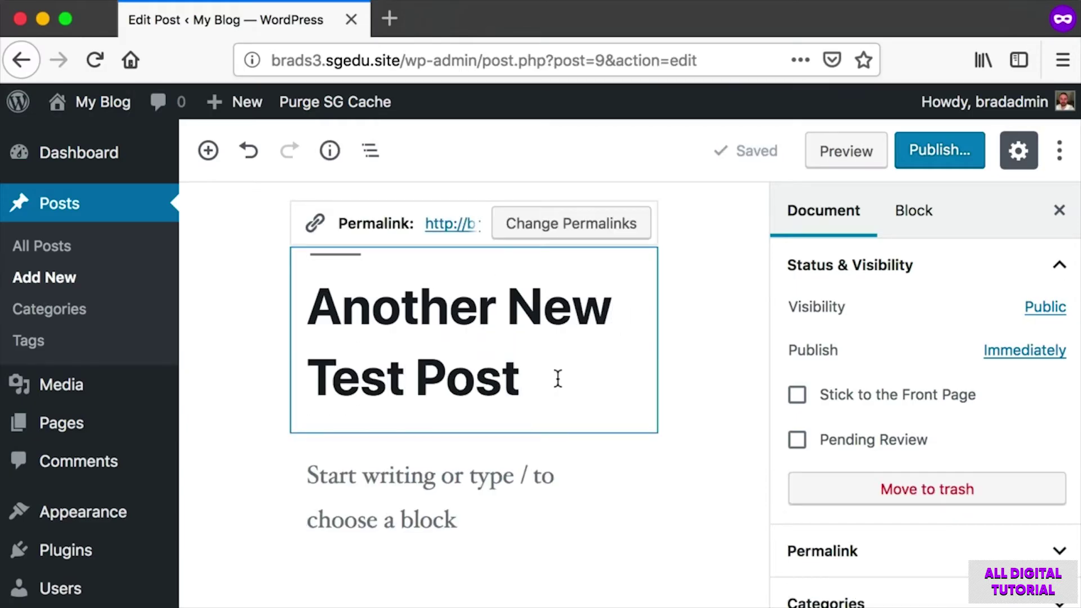
pyautogui.press('super+shift+4')
pyautogui.moveTo(268, 450); pyautogui.dragTo(644, 545)
# Type the short test paragraph into the post's body block.
pyautogui.click(373, 462)
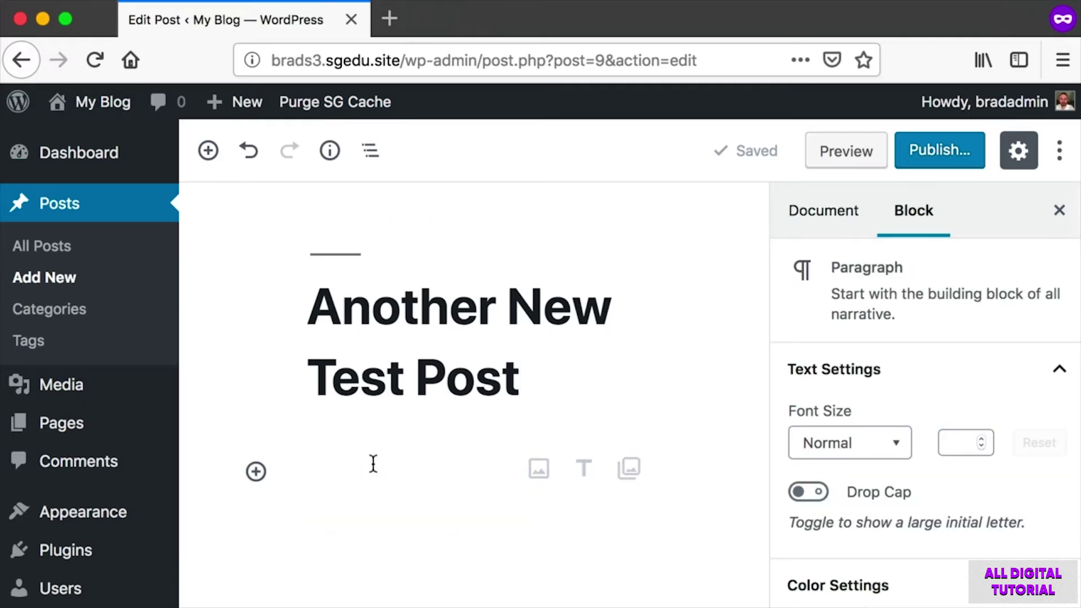
pyautogui.write('Hello world, this is a test post. You could write as muc')
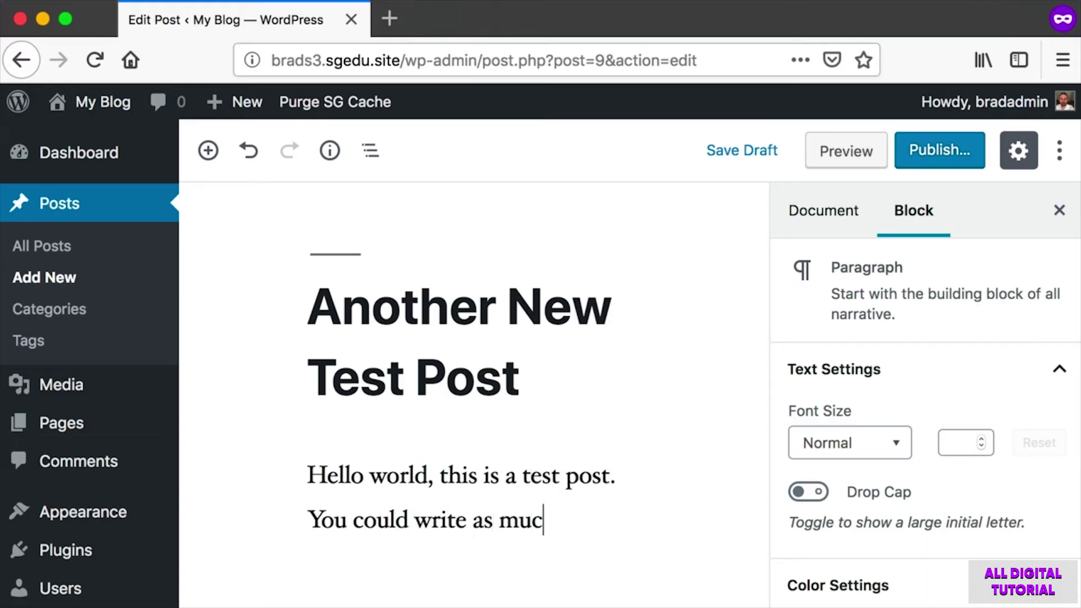
pyautogui.write('h as you want to within this area.')
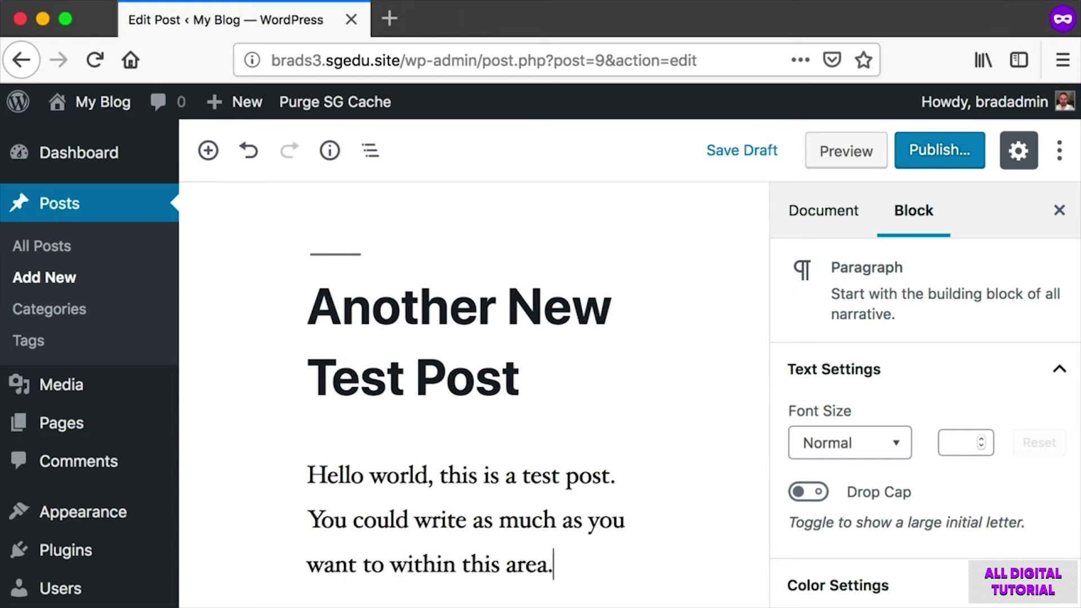
pyautogui.scroll(-1, 443, 468)
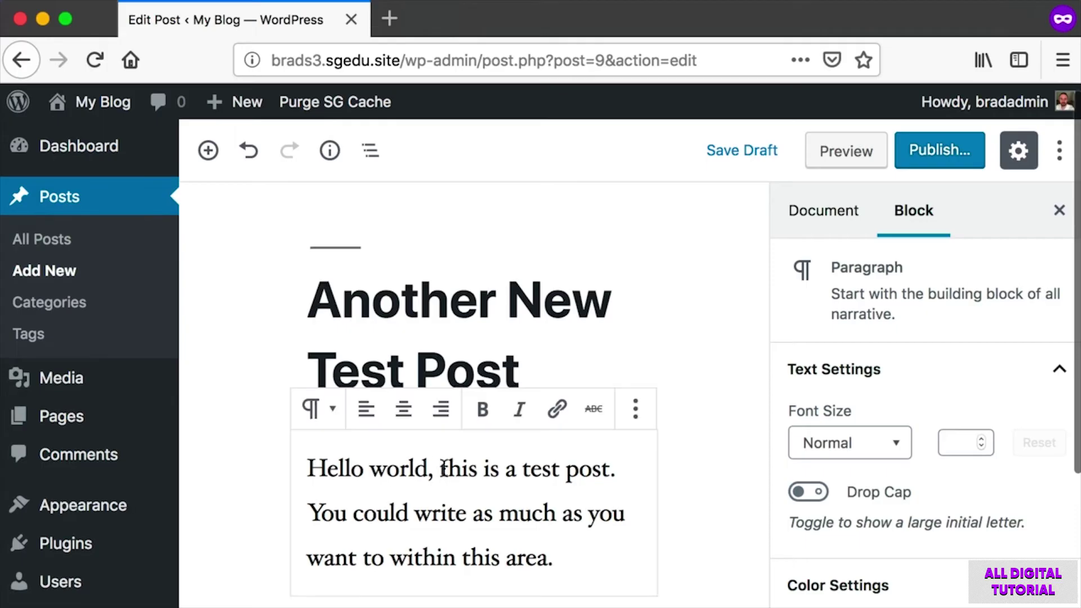
# Make the phrase 'as much as you want to' bold in the paragraph.
pyautogui.moveTo(484, 509); pyautogui.dragTo(382, 543)
pyautogui.scroll(1, 382, 542)
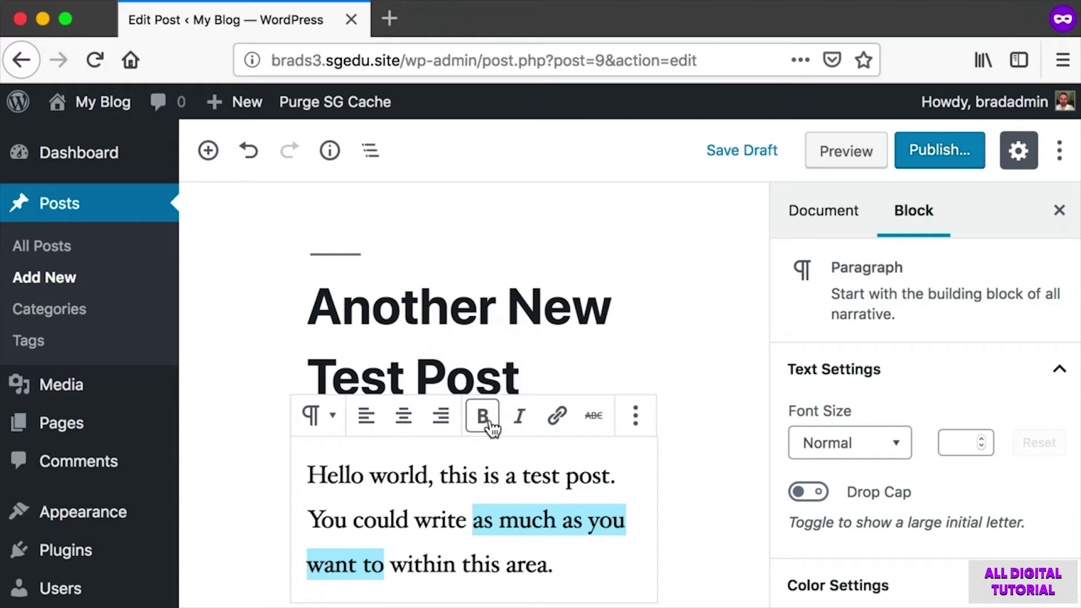
pyautogui.click(484, 420)
pyautogui.click(505, 544)
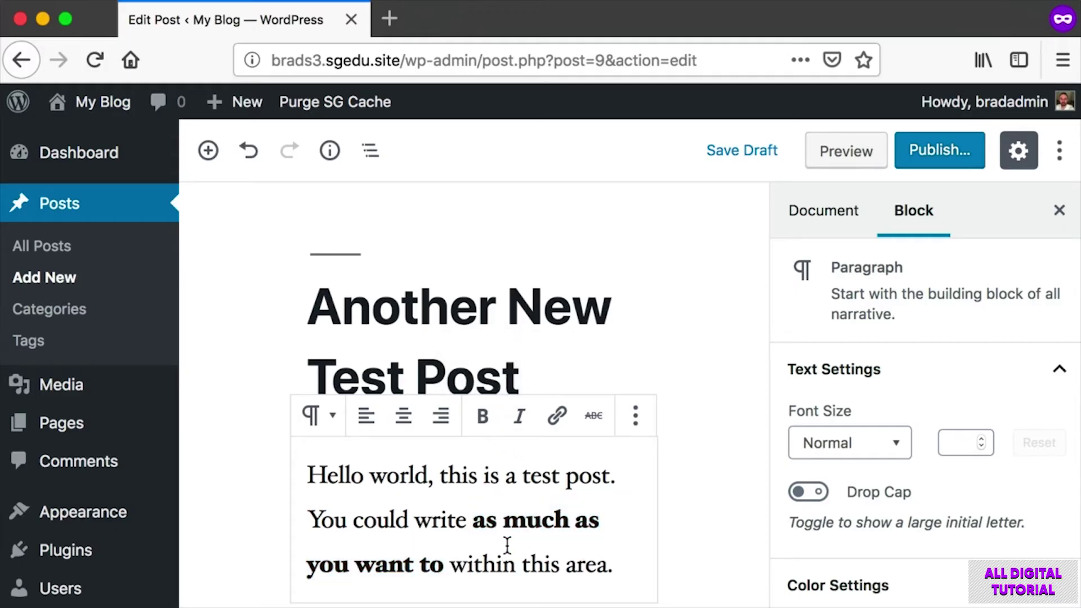
# Publish 'Another New Test Post' and screenshot the My Blog admin-bar link.
pyautogui.press('super+shift+4')
pyautogui.moveTo(904, 102); pyautogui.dragTo(973, 201)
pyautogui.click(964, 160)
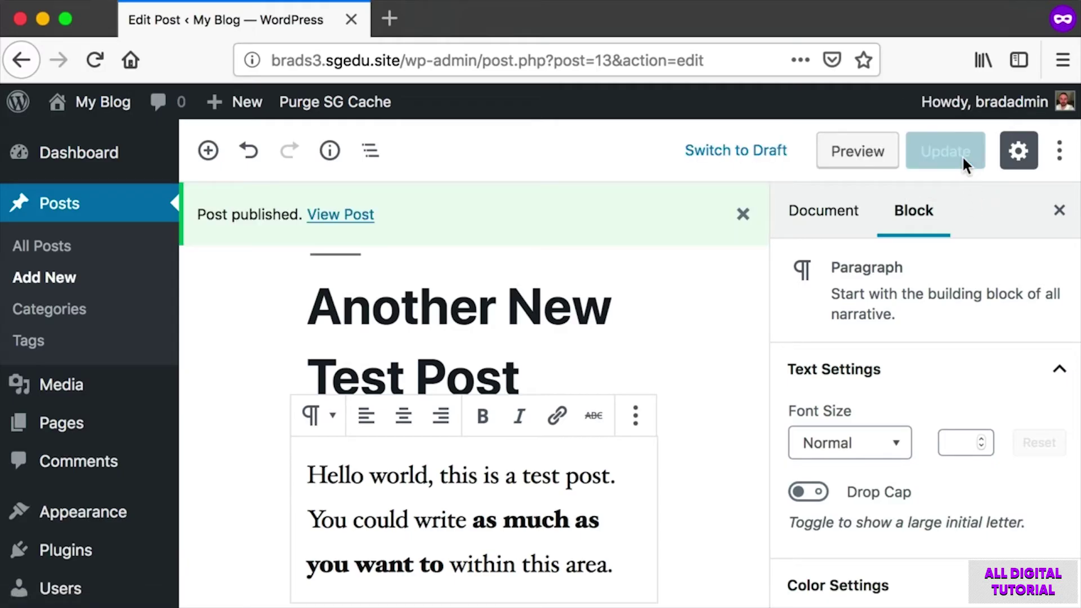
pyautogui.moveTo(95, 104)
pyautogui.press('super+shift+4')
pyautogui.moveTo(45, 87); pyautogui.dragTo(92, 108)
# Visit the live site and screenshot the posts while scrolling the front page.
pyautogui.click(80, 100)
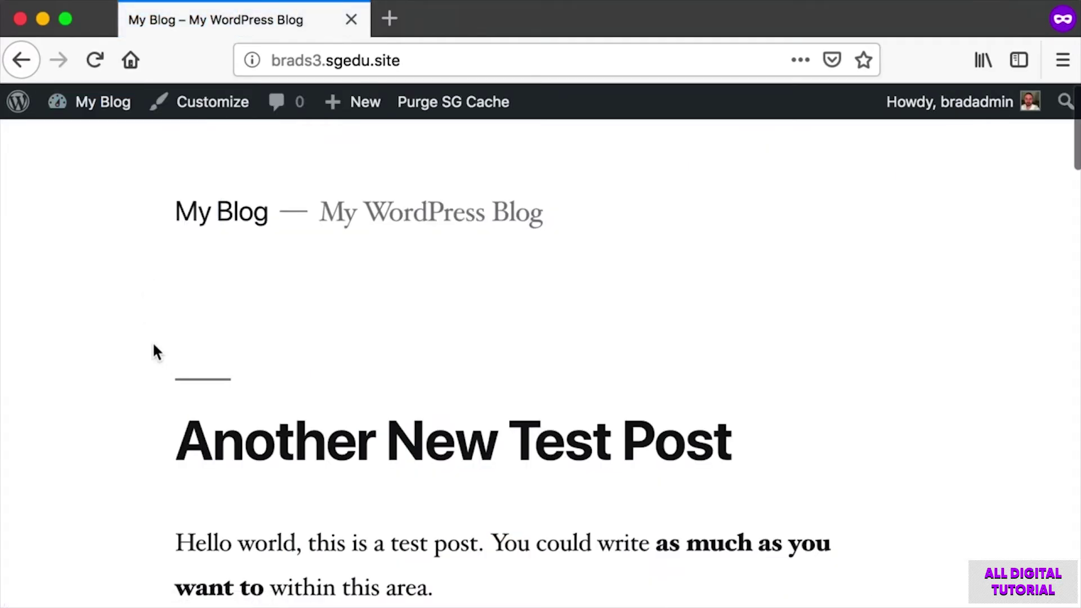
pyautogui.scroll(-3, 154, 349)
pyautogui.press('super+shift+4')
pyautogui.moveTo(116, 323); pyautogui.dragTo(915, 528)
pyautogui.scroll(-6, 777, 456)
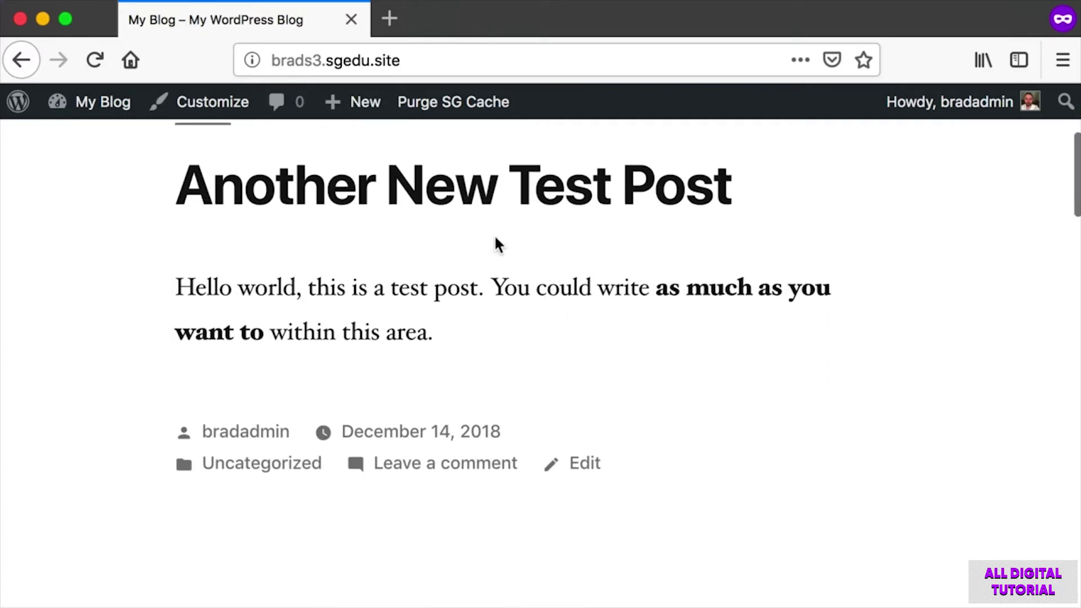
pyautogui.scroll(-10, 458, 210)
pyautogui.press('super+shift+4')
pyautogui.moveTo(95, 351); pyautogui.dragTo(902, 542)
pyautogui.scroll(13, 903, 545)
pyautogui.press('super+shift+4')
pyautogui.moveTo(116, 272); pyautogui.dragTo(1000, 474)
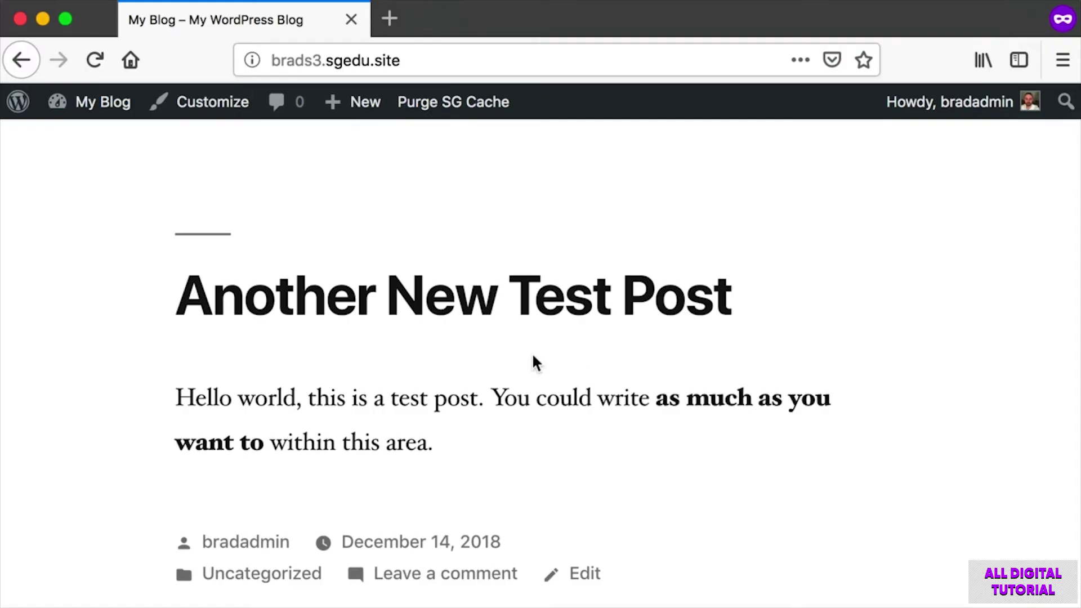
# Zoom out to see both posts together, restore normal size, and screenshot each post.
pyautogui.press('super+minus')
pyautogui.press('super+minus')
pyautogui.press('super+minus')
pyautogui.press('super+minus')
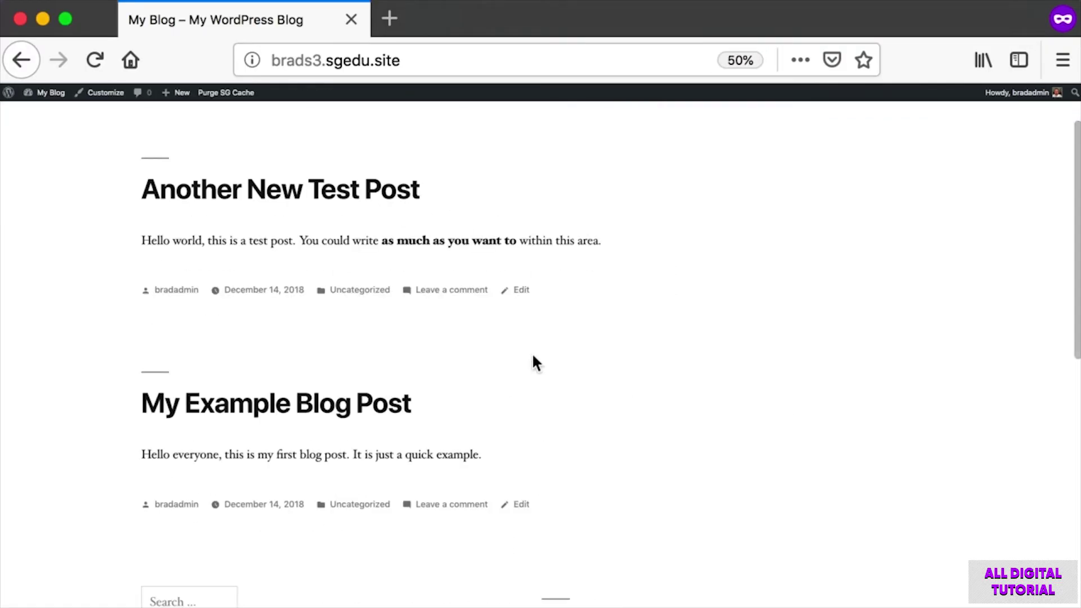
pyautogui.scroll(2, 533, 357)
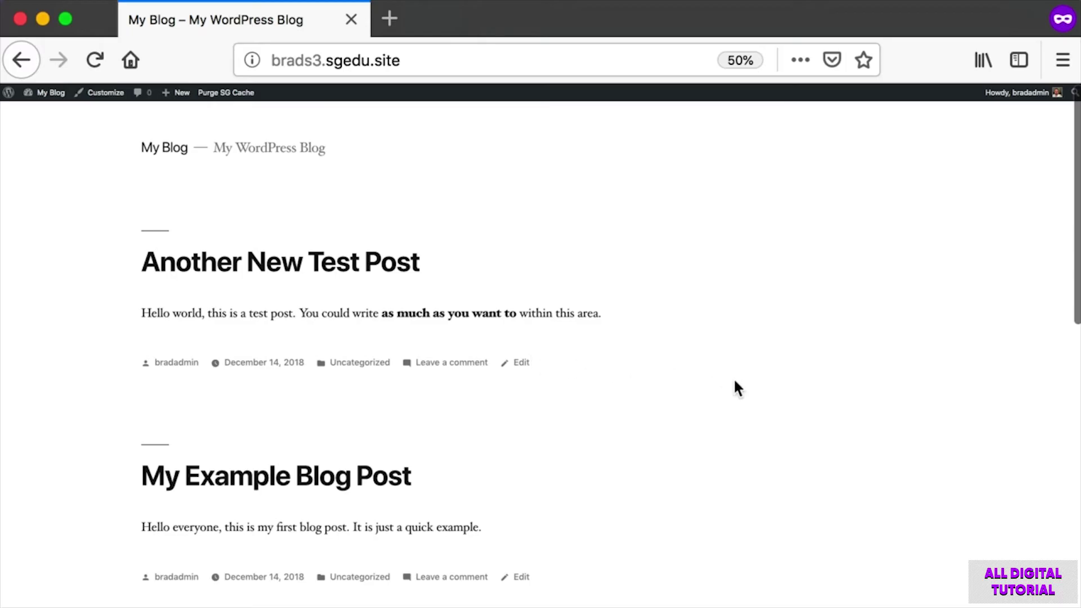
pyautogui.scroll(-1, 705, 380)
pyautogui.scroll(1, 705, 381)
pyautogui.press('super+0')
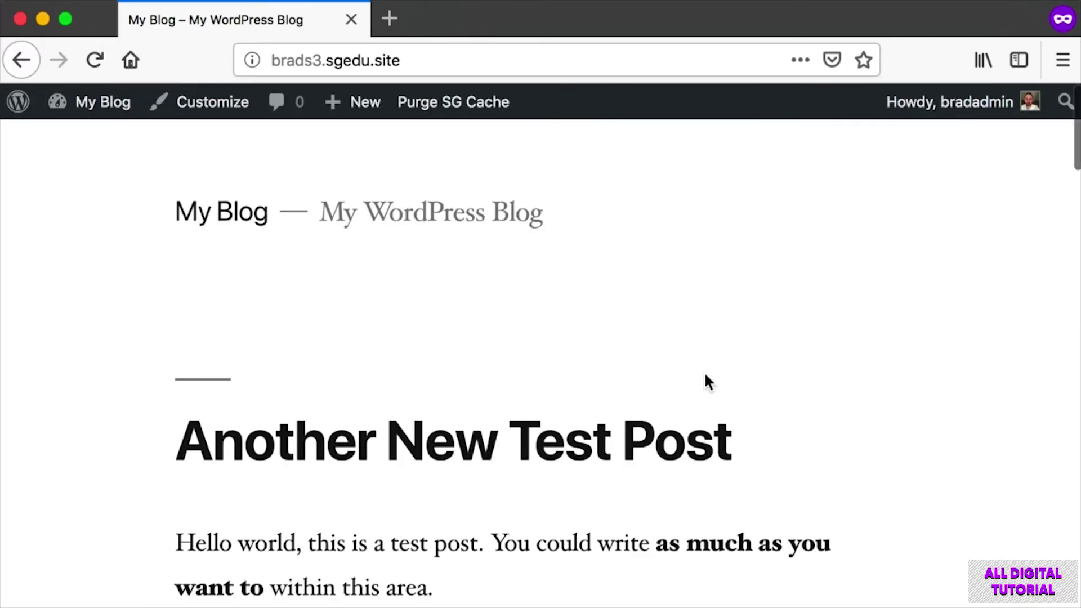
pyautogui.scroll(-2, 704, 370)
pyautogui.press('super+shift+4')
pyautogui.moveTo(117, 319); pyautogui.dragTo(796, 434)
pyautogui.scroll(-10, 796, 440)
pyautogui.press('super+shift+4')
pyautogui.moveTo(140, 358); pyautogui.dragTo(821, 447)
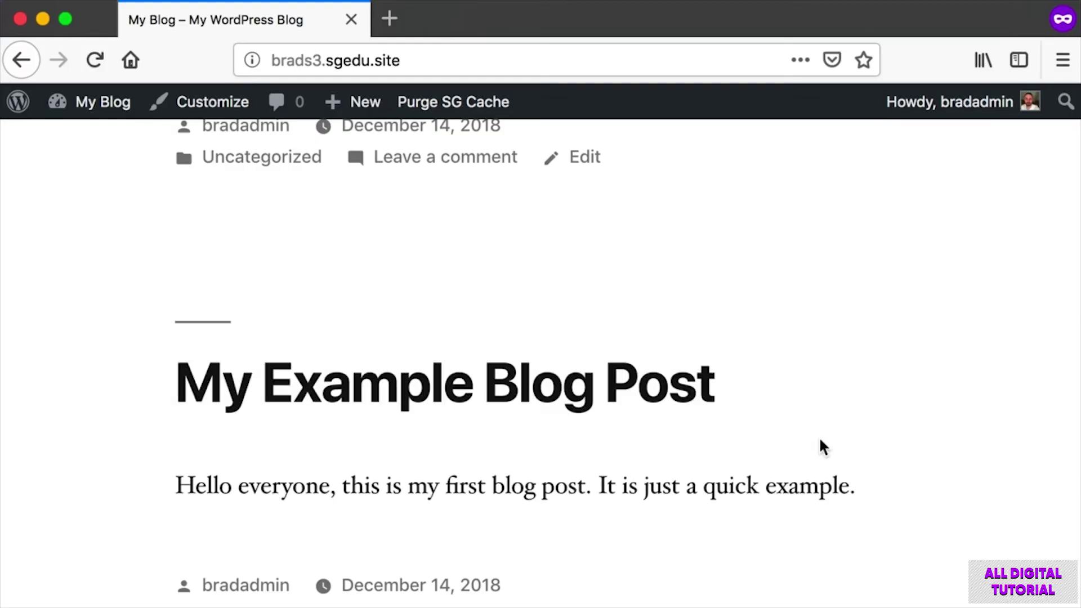
pyautogui.scroll(8, 820, 446)
pyautogui.press('super+shift+4')
pyautogui.moveTo(131, 353); pyautogui.dragTo(778, 479)
# Open 'Another New Test Post' on its own page and inspect its dated permalink.
pyautogui.click(536, 418)
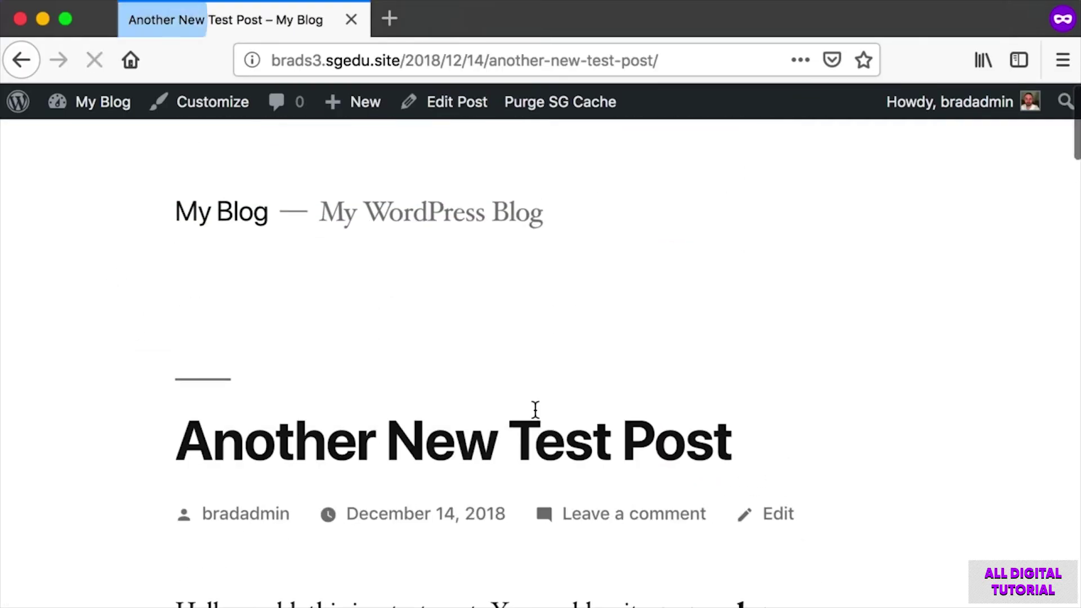
pyautogui.moveTo(670, 61); pyautogui.dragTo(403, 56)
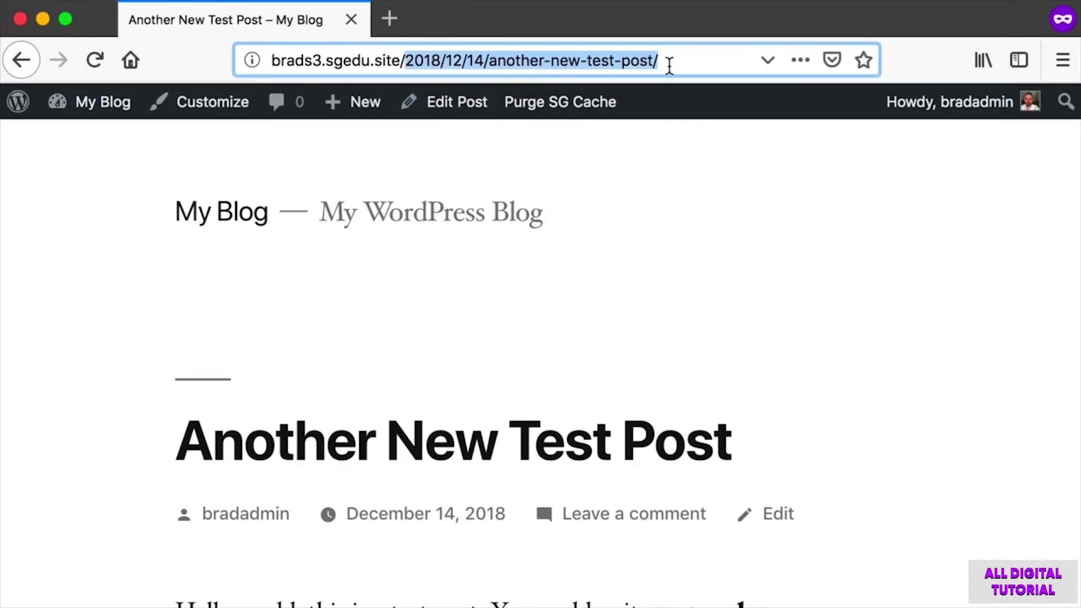
pyautogui.click(726, 319)
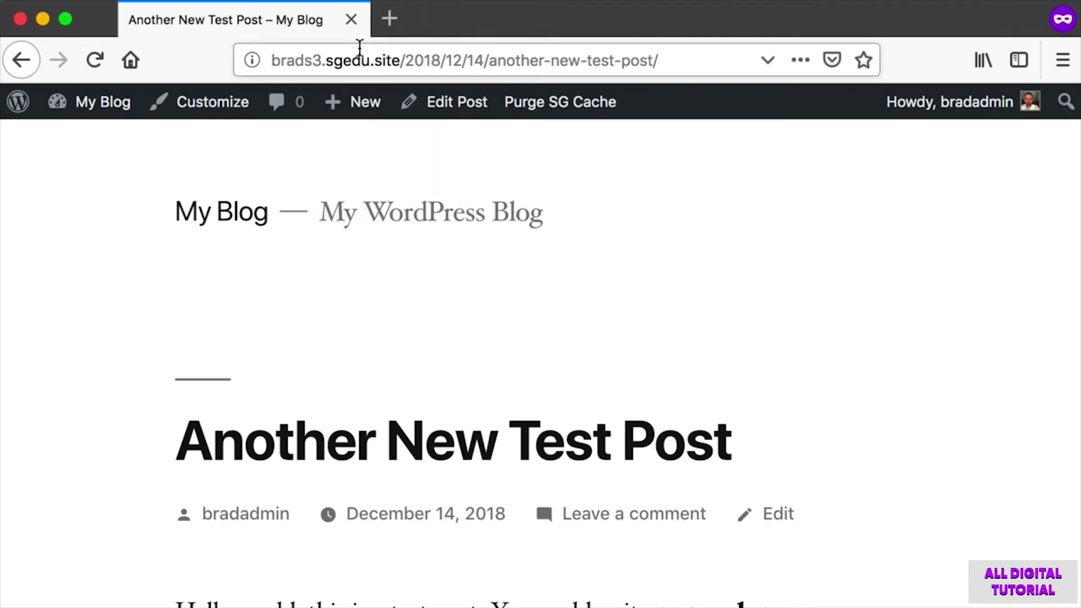
pyautogui.press('super+shift+4')
pyautogui.moveTo(146, 400); pyautogui.dragTo(905, 512)
# Select the post's paragraph and title text, then clear the selection.
pyautogui.scroll(-5, 915, 515)
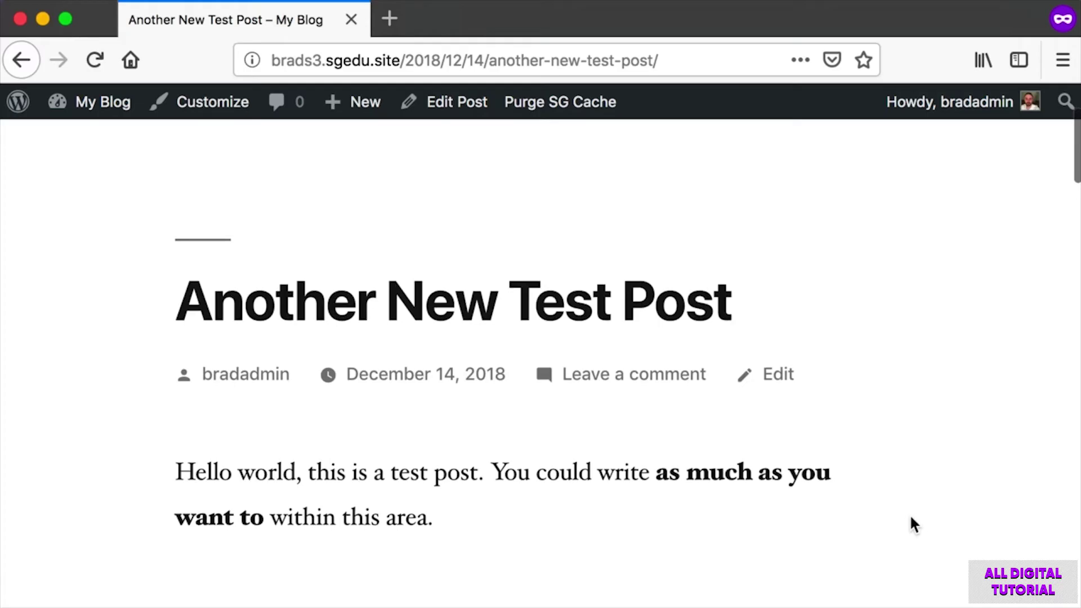
pyautogui.moveTo(402, 473); pyautogui.dragTo(618, 528)
pyautogui.click(619, 528)
pyautogui.moveTo(435, 500); pyautogui.dragTo(109, 266)
pyautogui.click(110, 266)
# Highlight the permalink path again and screenshot the post's header area.
pyautogui.scroll(1, 109, 266)
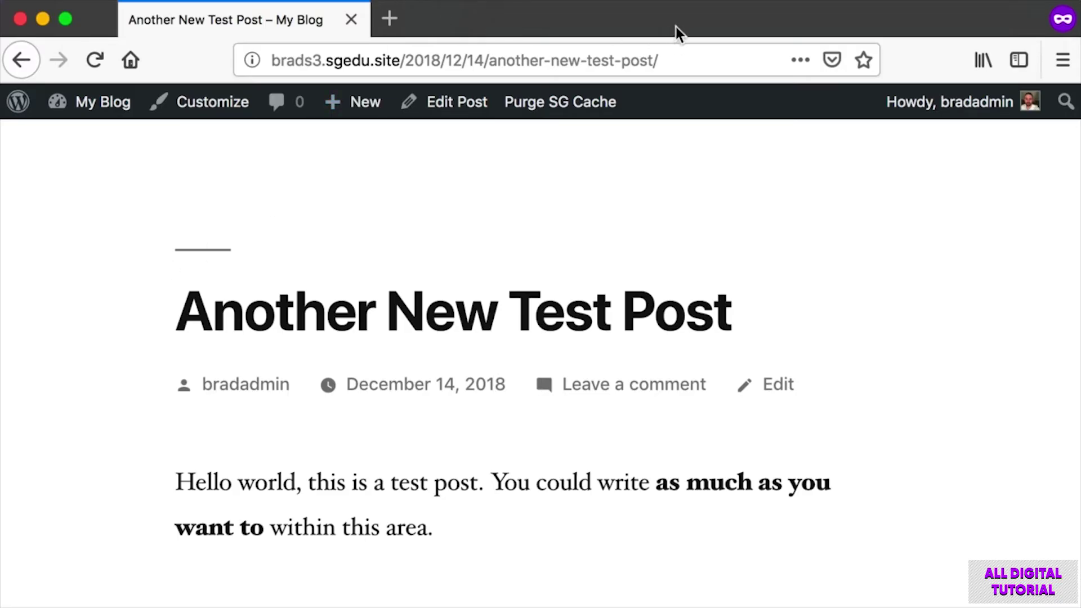
pyautogui.scroll(3, 748, 219)
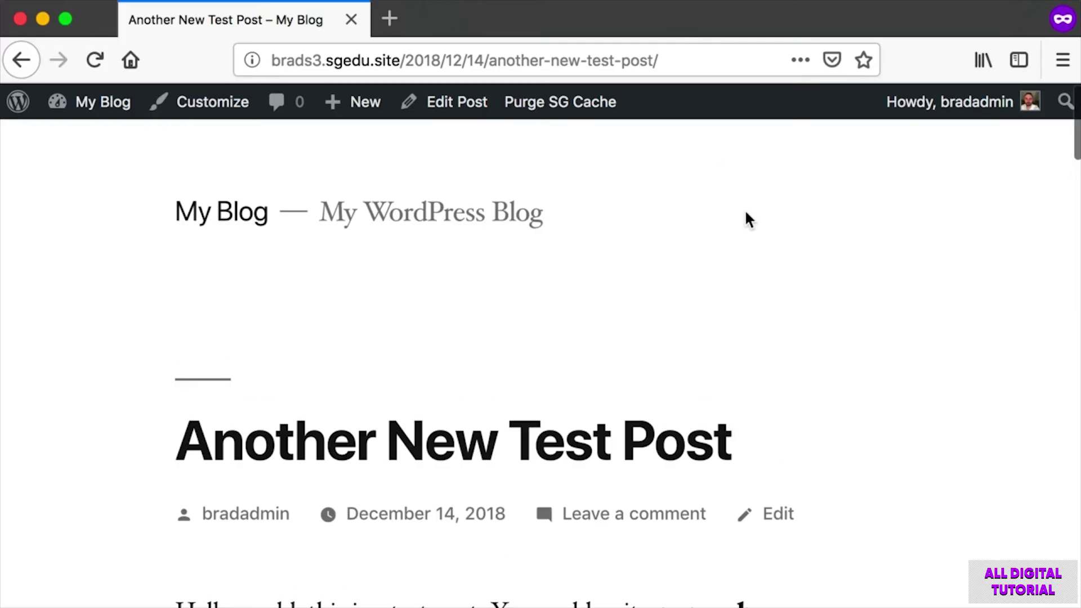
pyautogui.moveTo(703, 60); pyautogui.dragTo(272, 61)
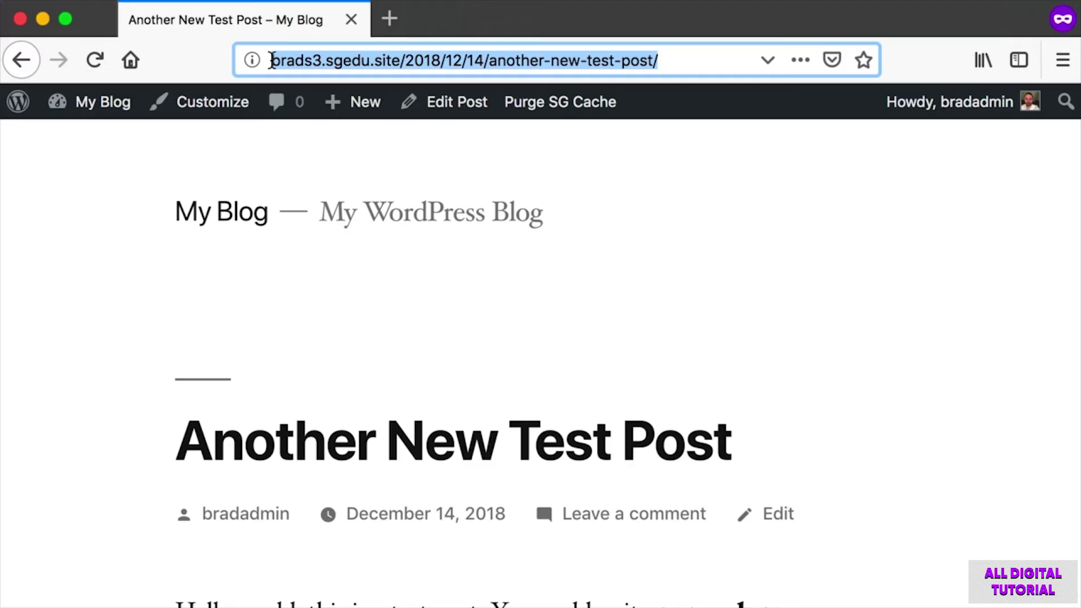
pyautogui.click(701, 54)
pyautogui.click(750, 224)
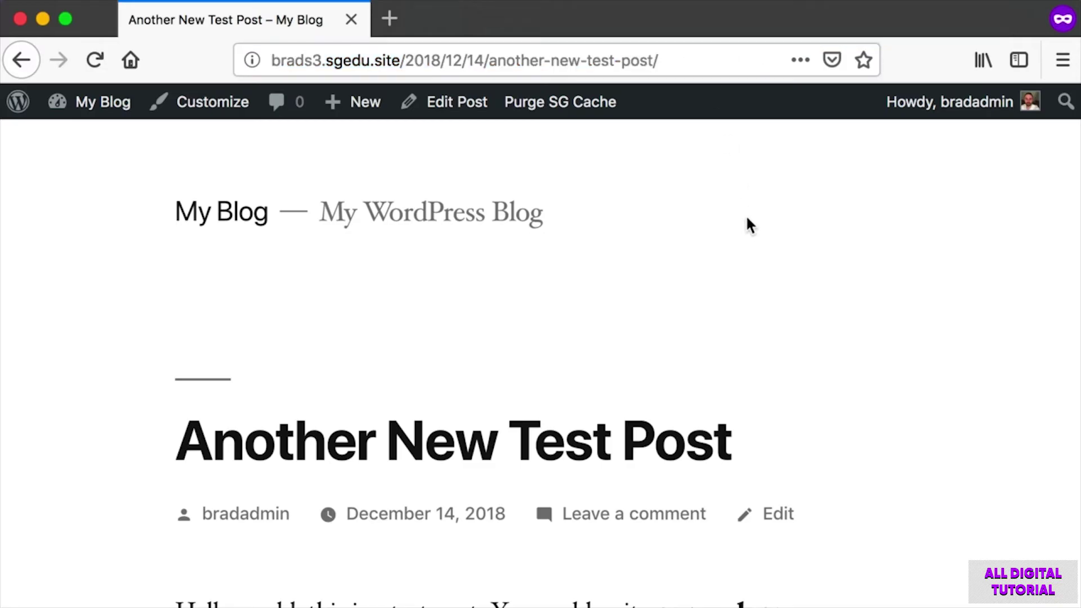
pyautogui.press('super+shift+4')
pyautogui.moveTo(132, 166); pyautogui.dragTo(304, 258)
# Go back to the My Blog home page and scroll through both listed posts.
pyautogui.click(245, 220)
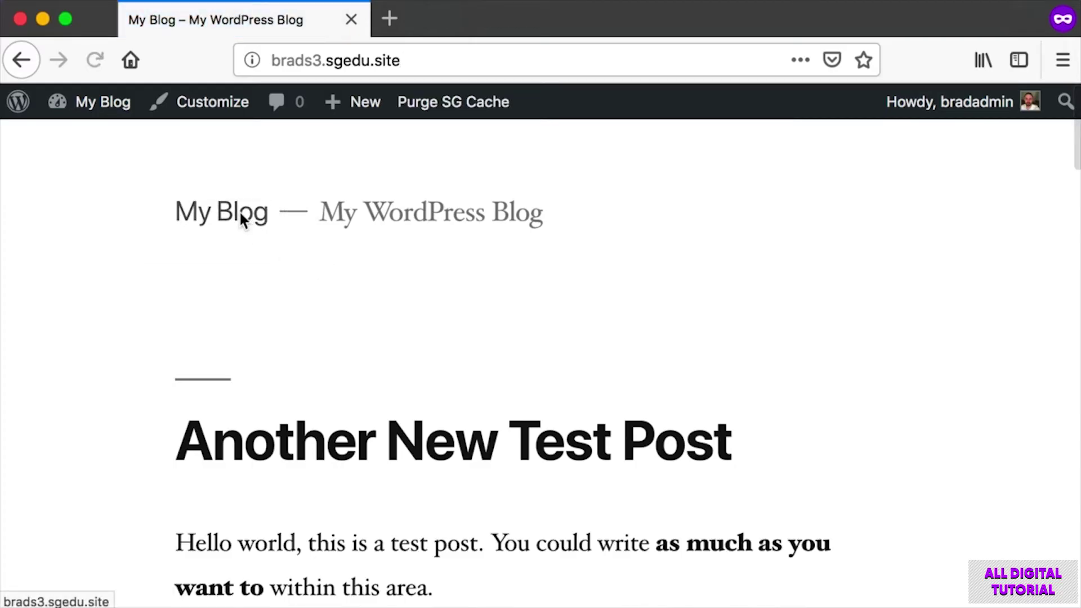
pyautogui.scroll(-2, 239, 217)
pyautogui.scroll(-7, 169, 220)
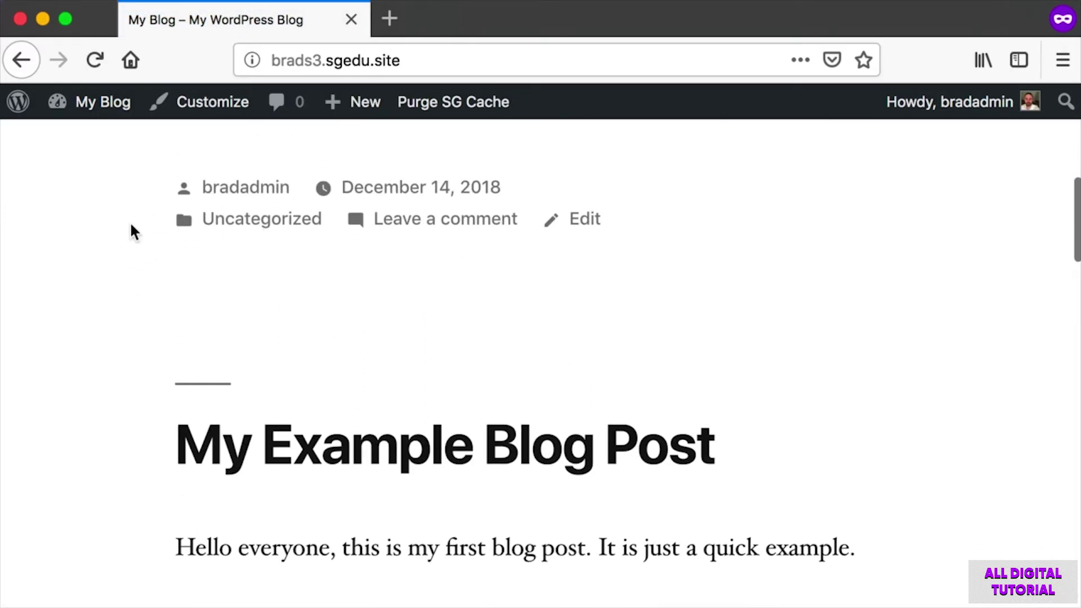
pyautogui.scroll(-3, 131, 231)
pyautogui.scroll(-10, 131, 228)
pyautogui.scroll(5, 132, 228)
pyautogui.scroll(15, 132, 228)
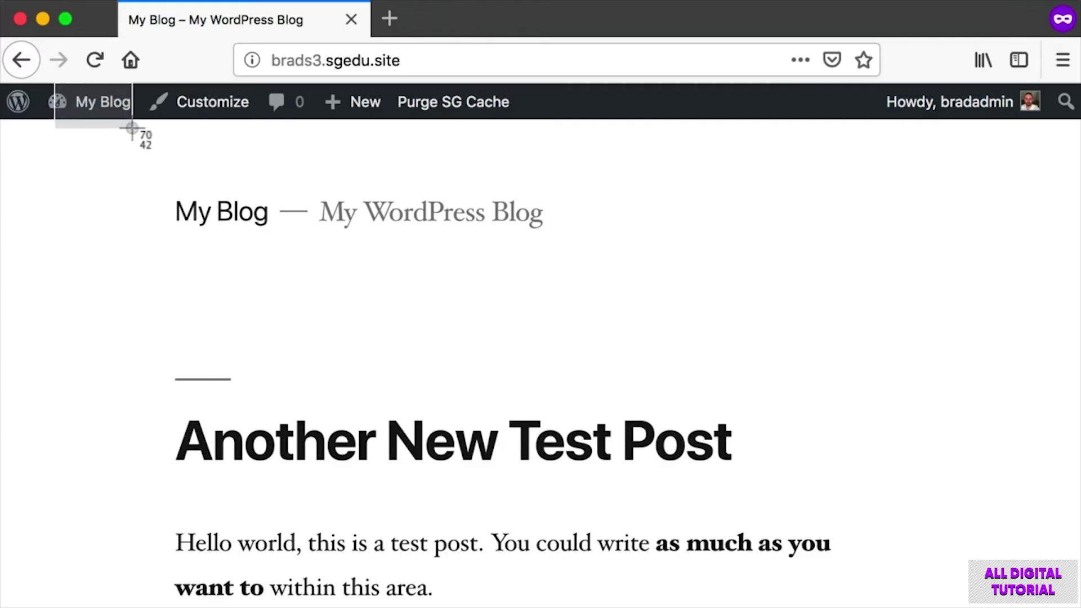
# Return to the Dashboard, open All Posts, and capture screenshots of both published posts.
pyautogui.click(85, 105)
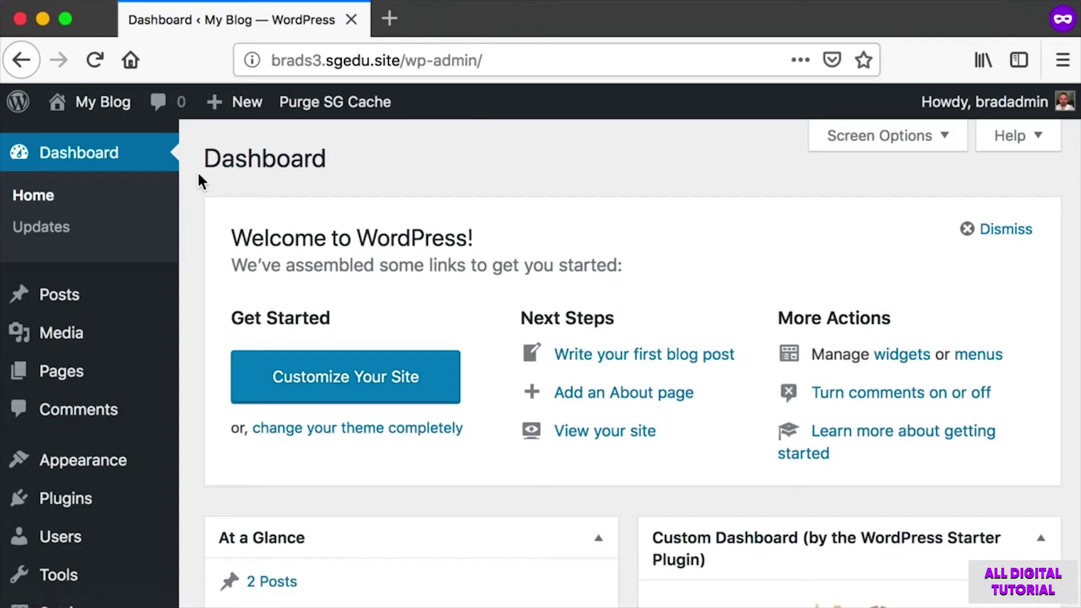
pyautogui.click(63, 295)
pyautogui.press('super+shift+4')
pyautogui.moveTo(194, 296); pyautogui.dragTo(460, 427)
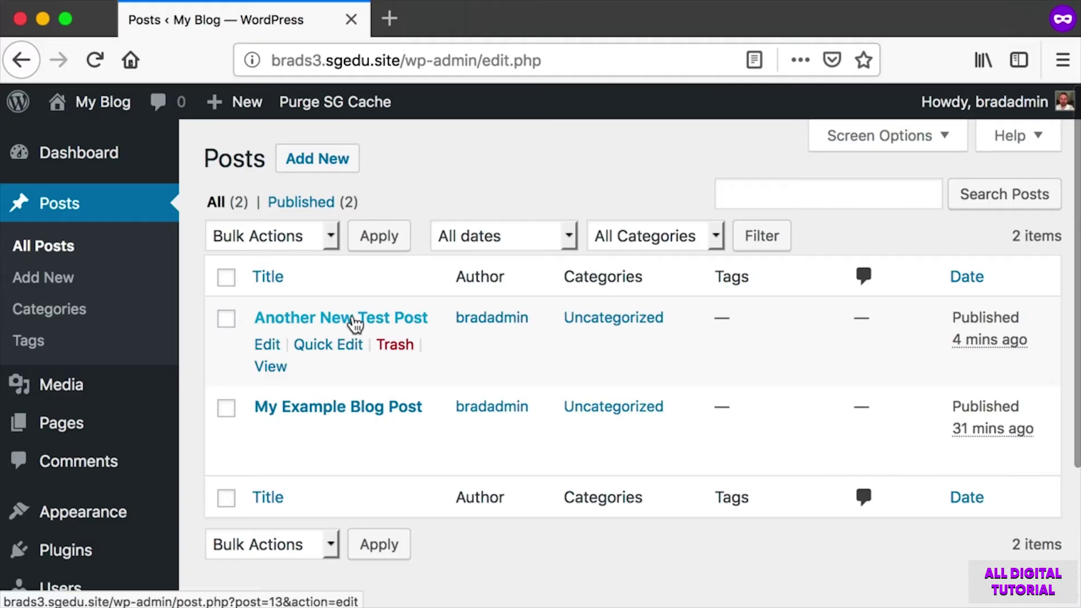
pyautogui.press('super+shift+4')
pyautogui.moveTo(402, 439); pyautogui.dragTo(408, 447)
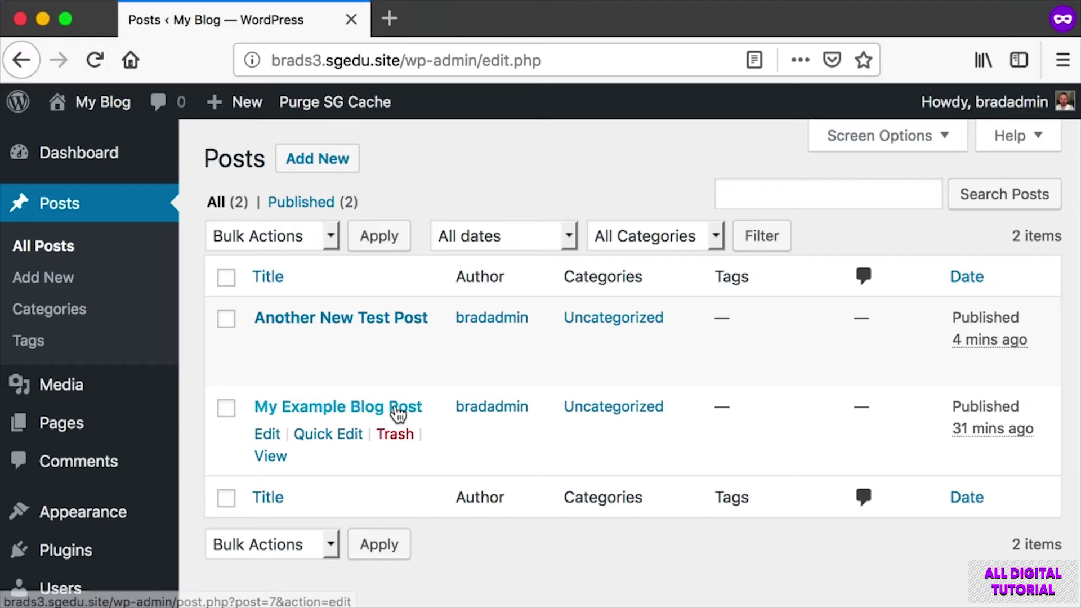
pyautogui.press('super+shift+4')
pyautogui.moveTo(234, 301); pyautogui.dragTo(428, 326)
# Open 'Another New Test Post' in the editor, dismiss the blocks welcome tip, and take screenshots.
pyautogui.click(404, 324)
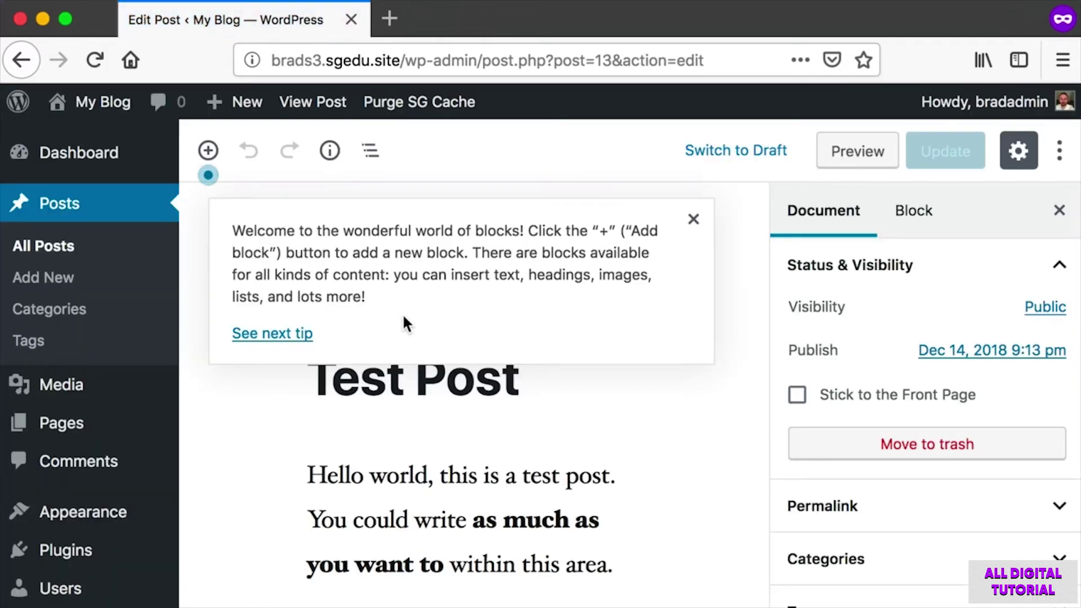
pyautogui.click(694, 220)
pyautogui.press('super+shift+4')
pyautogui.moveTo(282, 281); pyautogui.dragTo(557, 570)
pyautogui.press('super+shift+4')
pyautogui.moveTo(907, 125); pyautogui.dragTo(982, 180)
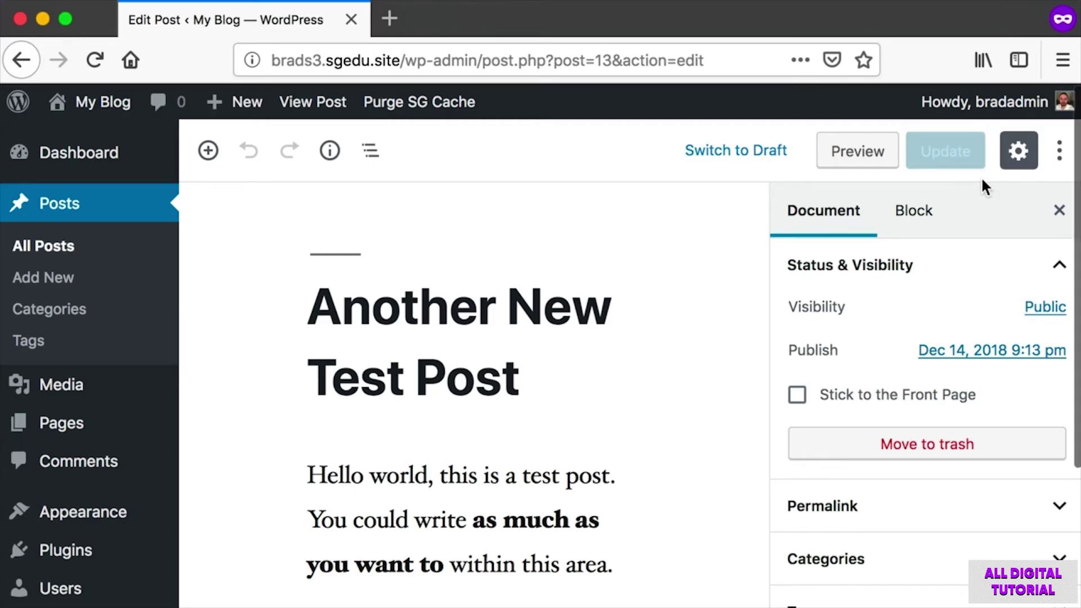
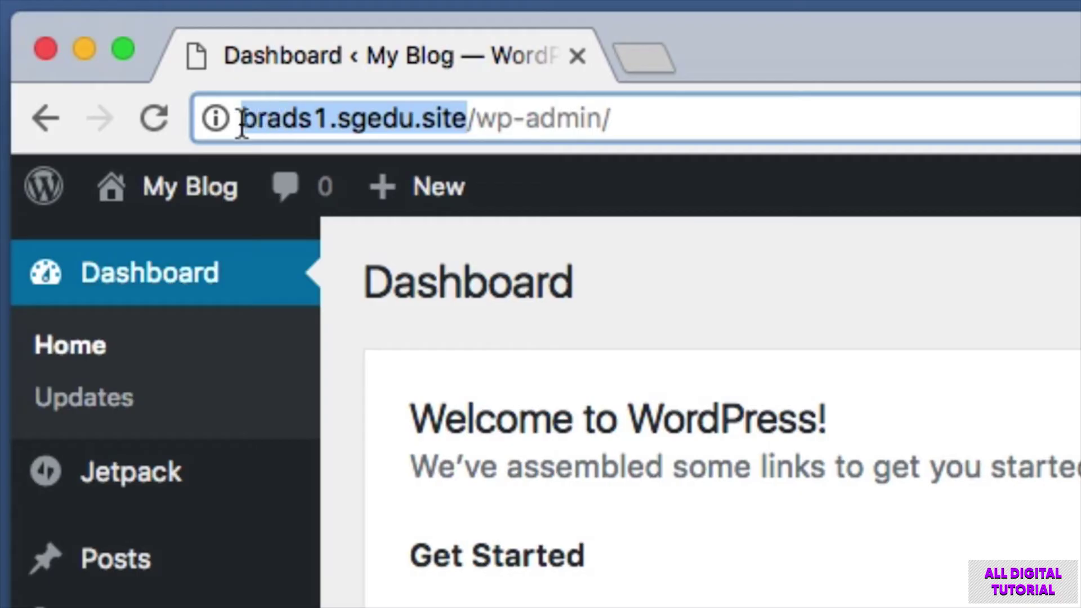
# Highlight the slash after the domain and the /wp-admin/ part of the Dashboard address.
pyautogui.click(465, 122)
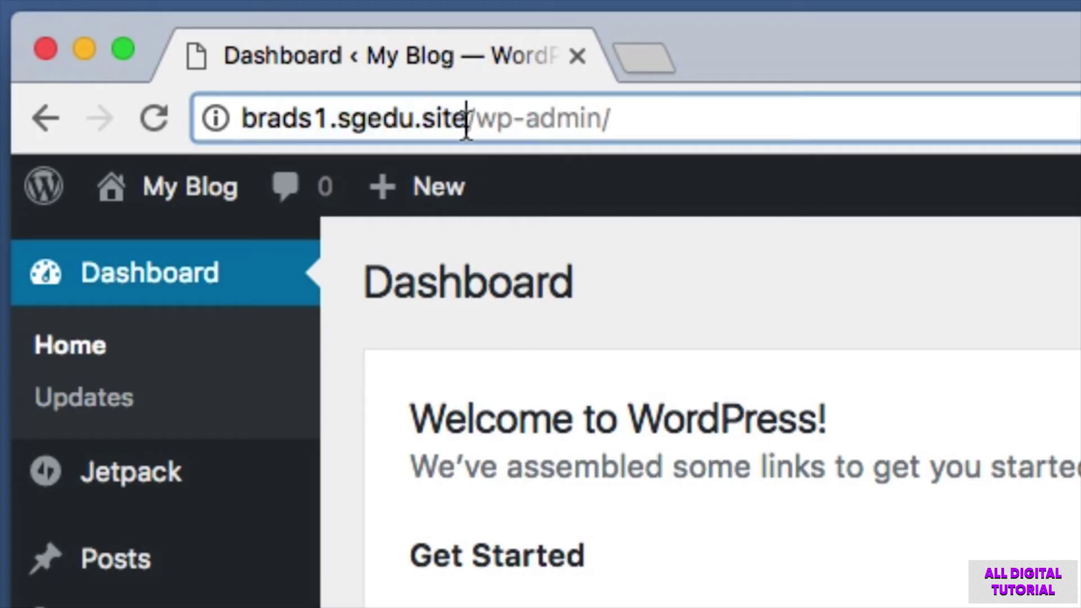
pyautogui.moveTo(470, 124); pyautogui.dragTo(476, 124)
pyautogui.moveTo(613, 119)
pyautogui.mouseDown()
pyautogui.moveTo(468, 117)
pyautogui.moveTo(619, 131)
pyautogui.mouseUp()
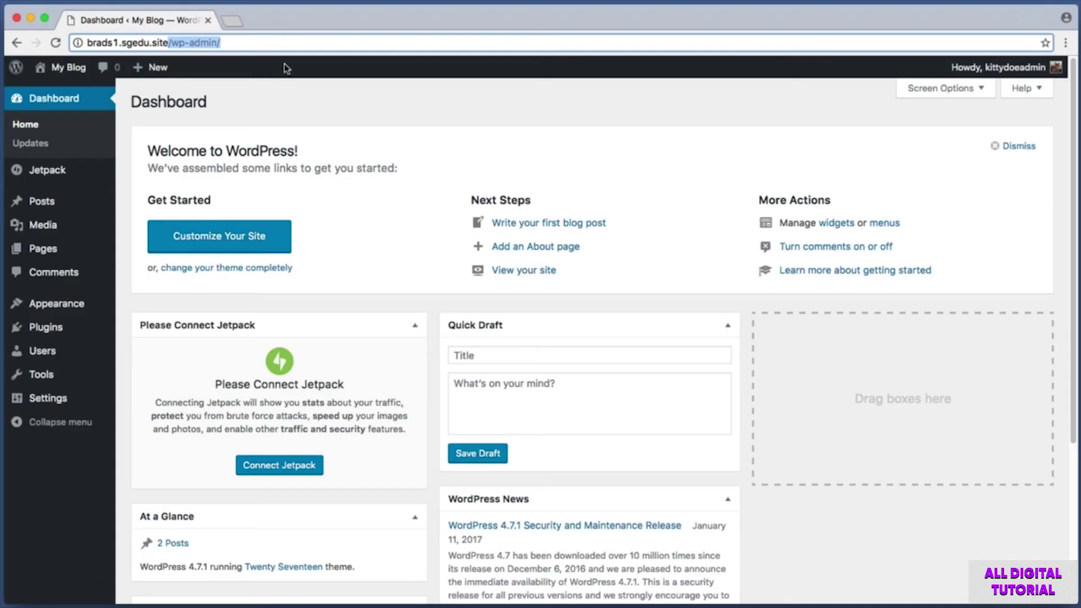
pyautogui.click(324, 108)
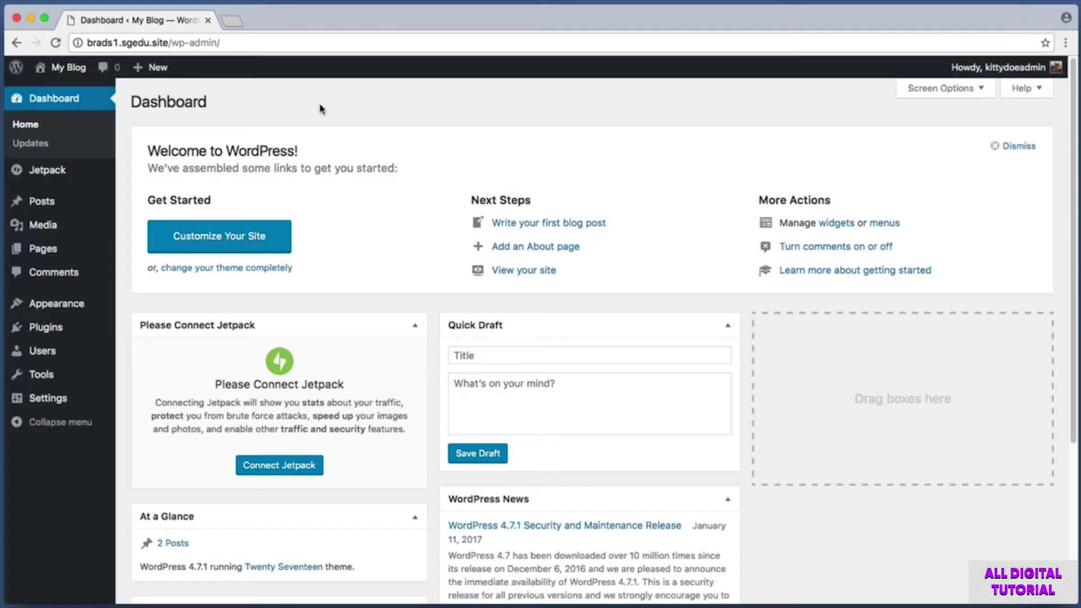
# Screenshot the admin sidebar, then start a new page from Pages > Add New.
pyautogui.press('super+shift+4')
pyautogui.moveTo(1, 82); pyautogui.dragTo(116, 468)
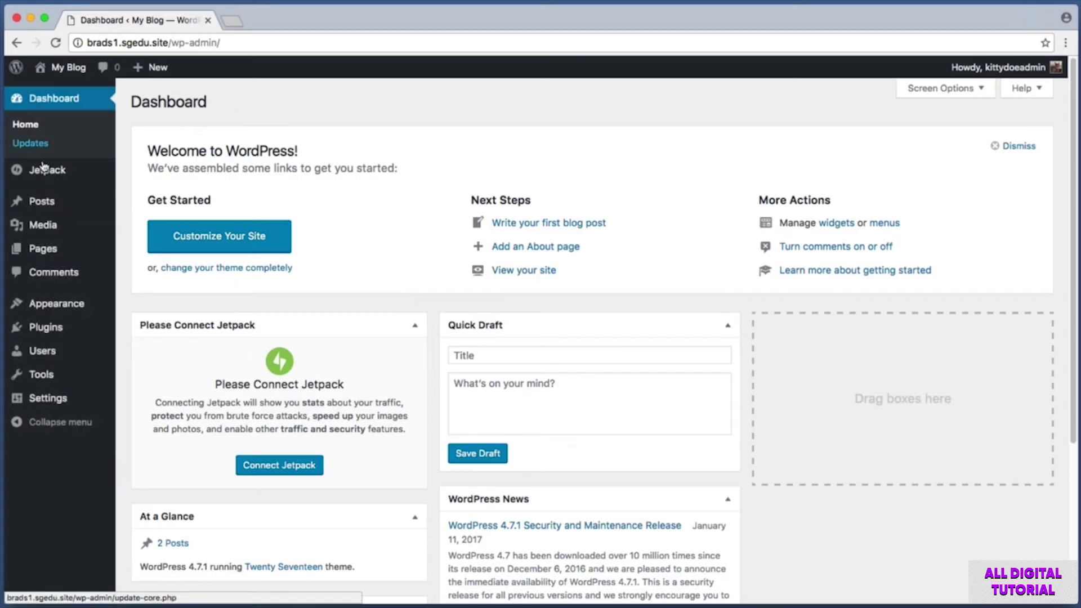
pyautogui.moveTo(72, 251)
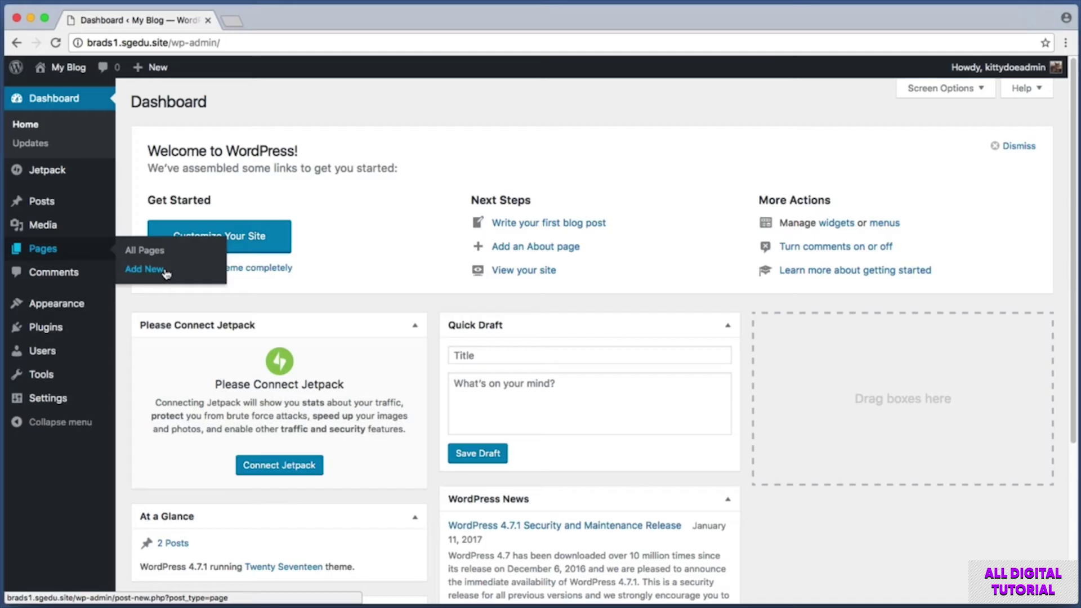
pyautogui.click(165, 271)
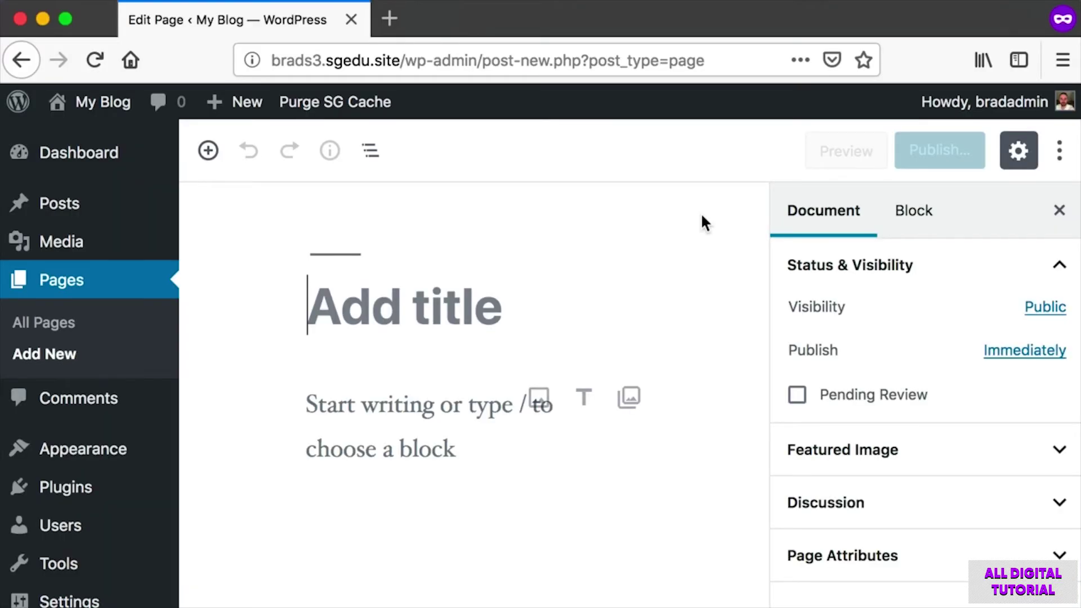
# Title the new page 'About Us'.
pyautogui.press('super+shift+4')
pyautogui.moveTo(319, 285); pyautogui.dragTo(563, 339)
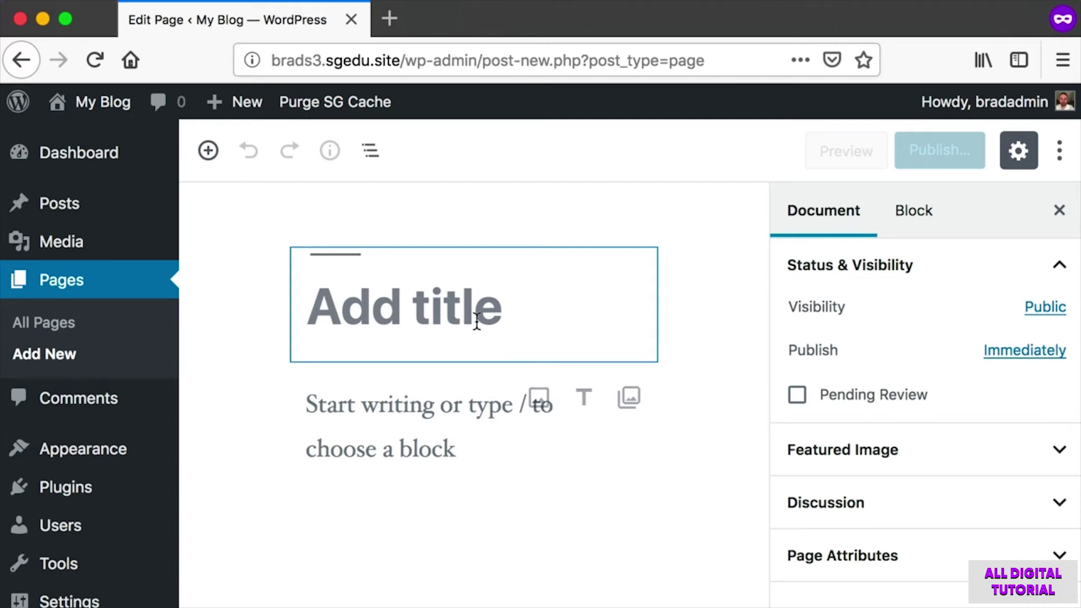
pyautogui.write('About Us')
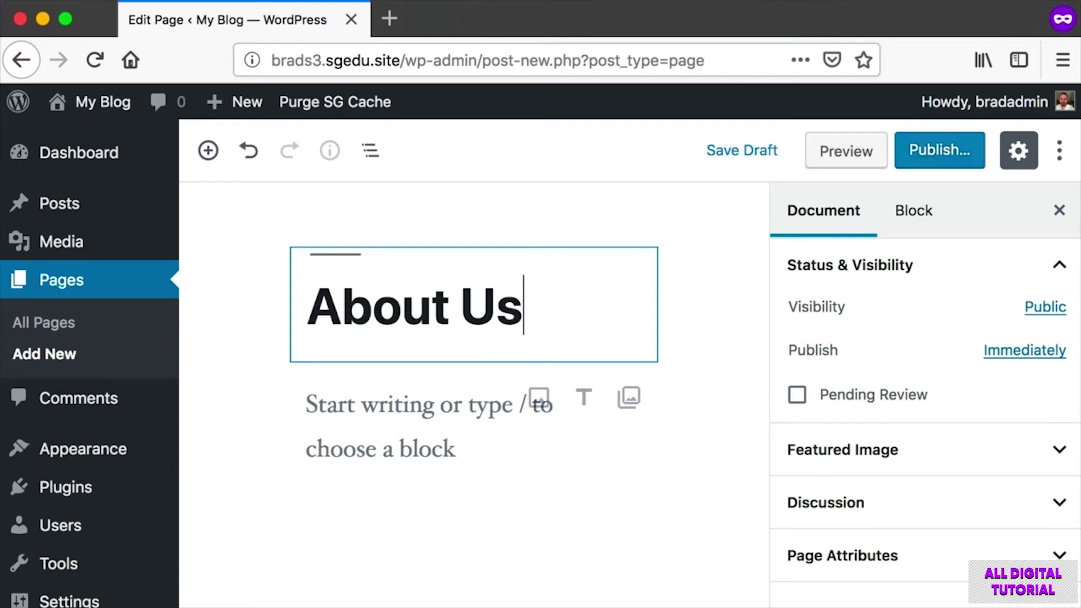
pyautogui.moveTo(516, 313); pyautogui.dragTo(312, 304)
pyautogui.click(608, 301)
# Add the body paragraph 'This page will contain real "About Us" related content very soon.'.
pyautogui.press('super+shift+4')
pyautogui.moveTo(248, 388); pyautogui.dragTo(619, 491)
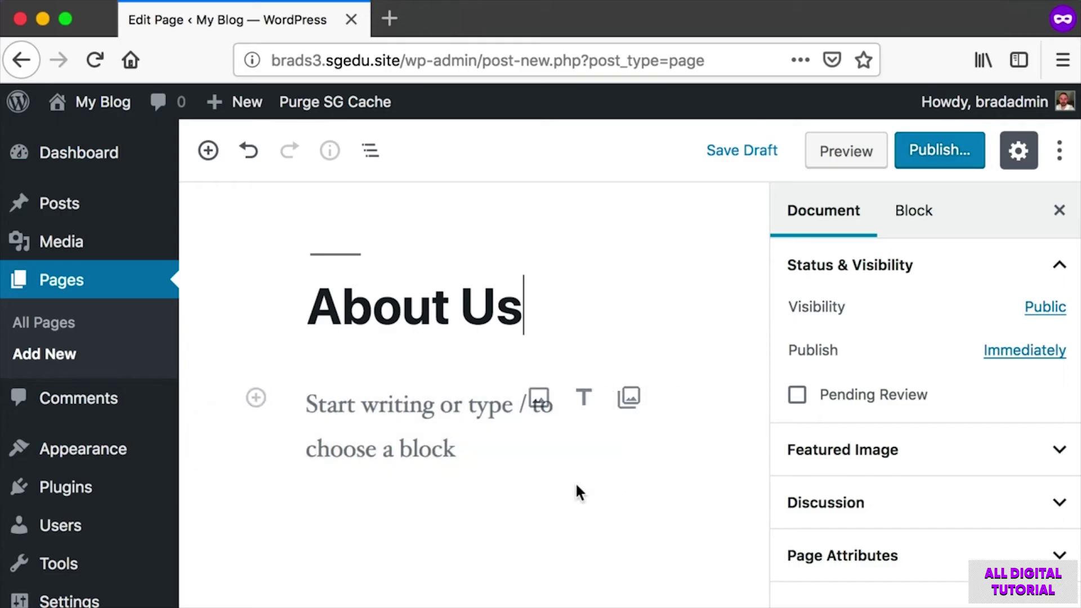
pyautogui.click(342, 404)
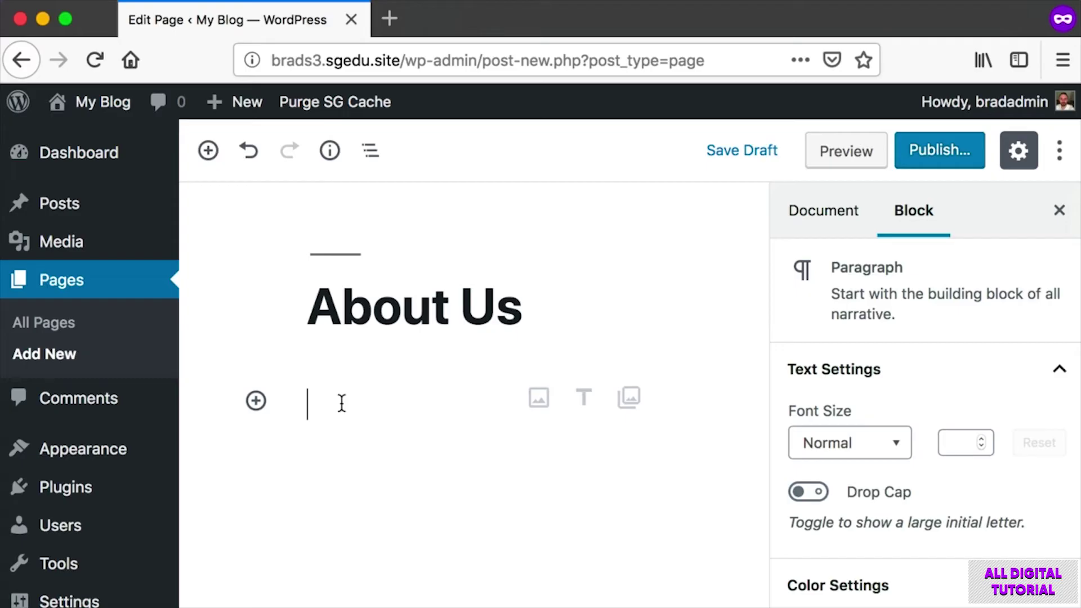
pyautogui.write('This page will contai')
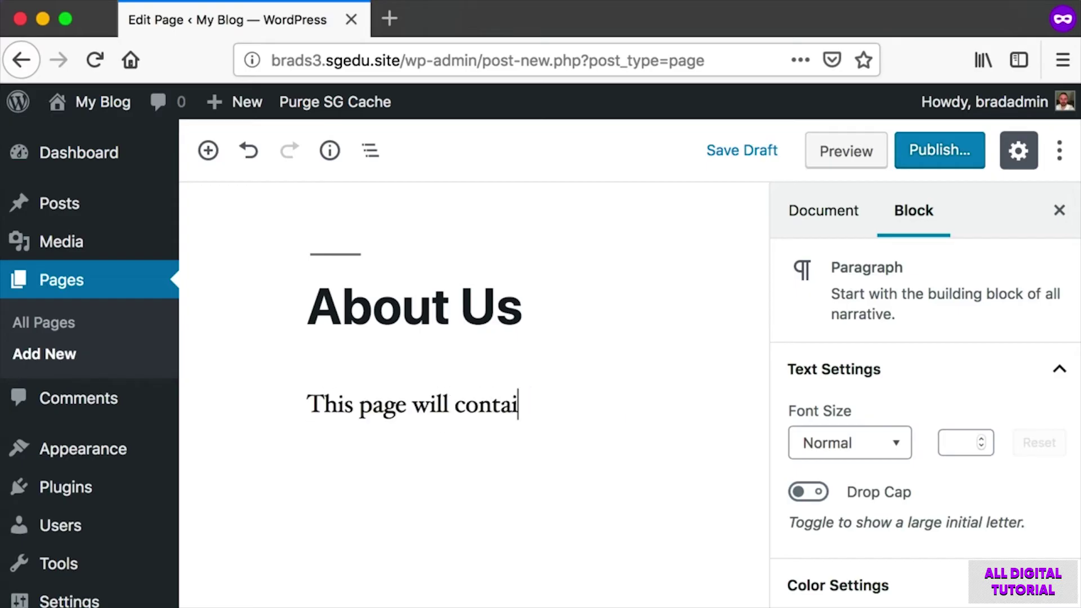
pyautogui.write('n real "About Us" related content very soon.')
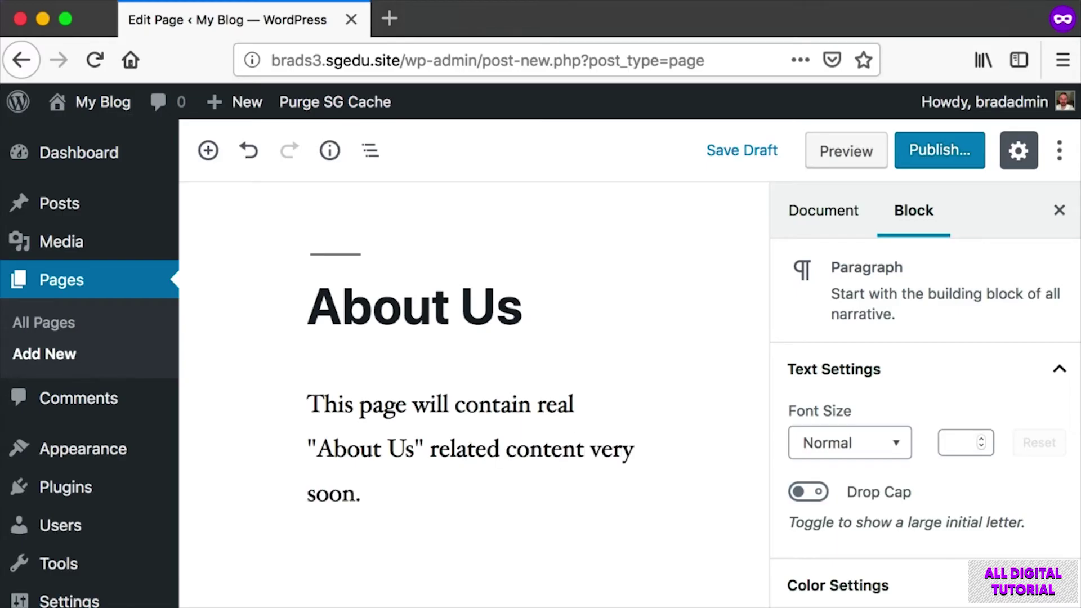
pyautogui.moveTo(304, 386); pyautogui.dragTo(652, 518)
pyautogui.click(585, 504)
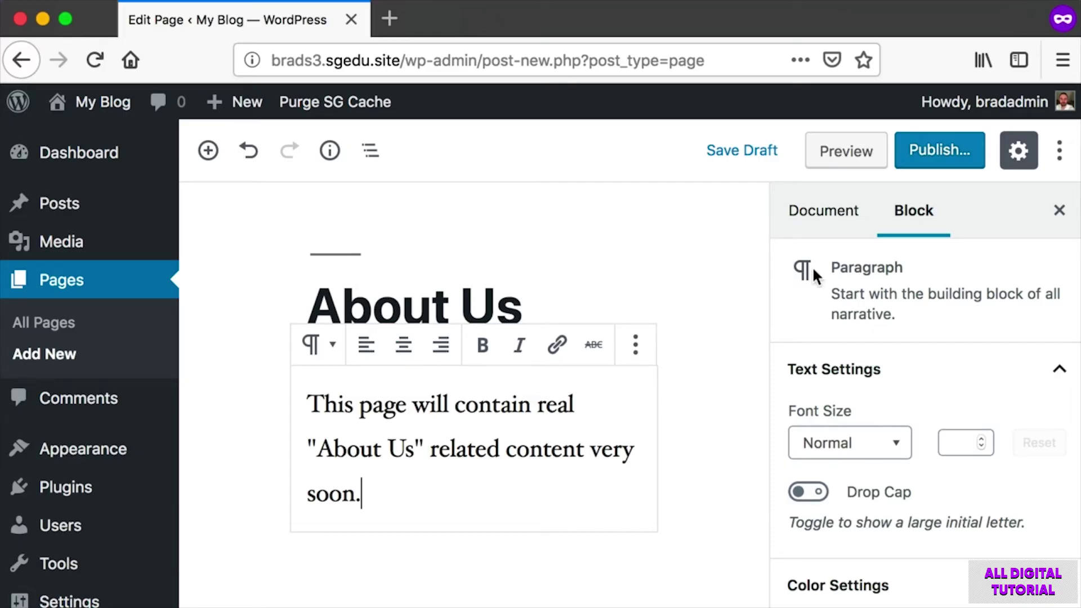
# Publish the About Us page.
pyautogui.press('super+shift+4')
pyautogui.moveTo(885, 116); pyautogui.dragTo(997, 219)
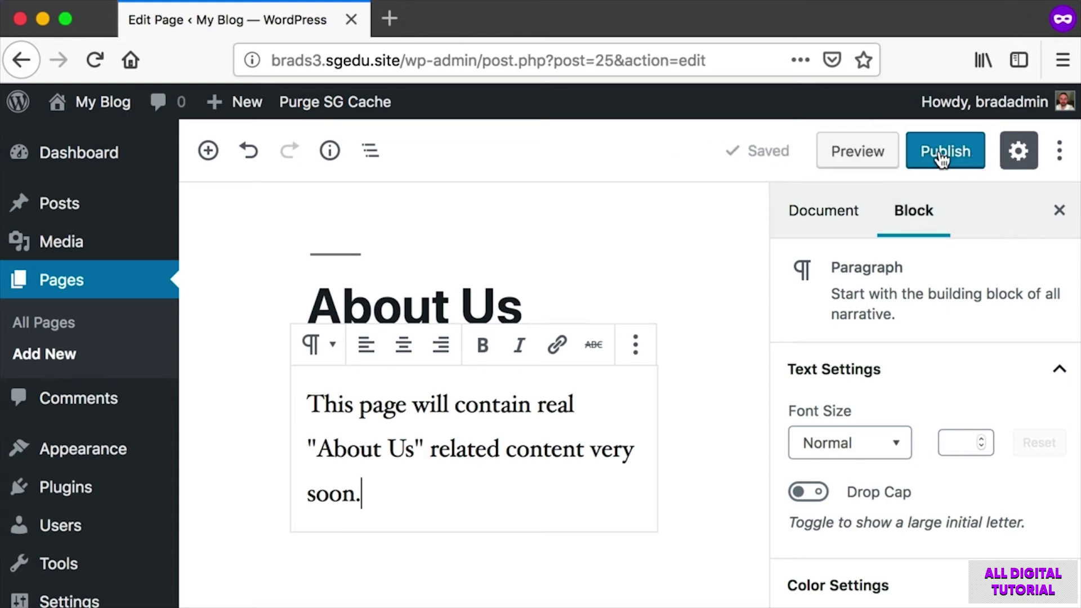
pyautogui.click(942, 158)
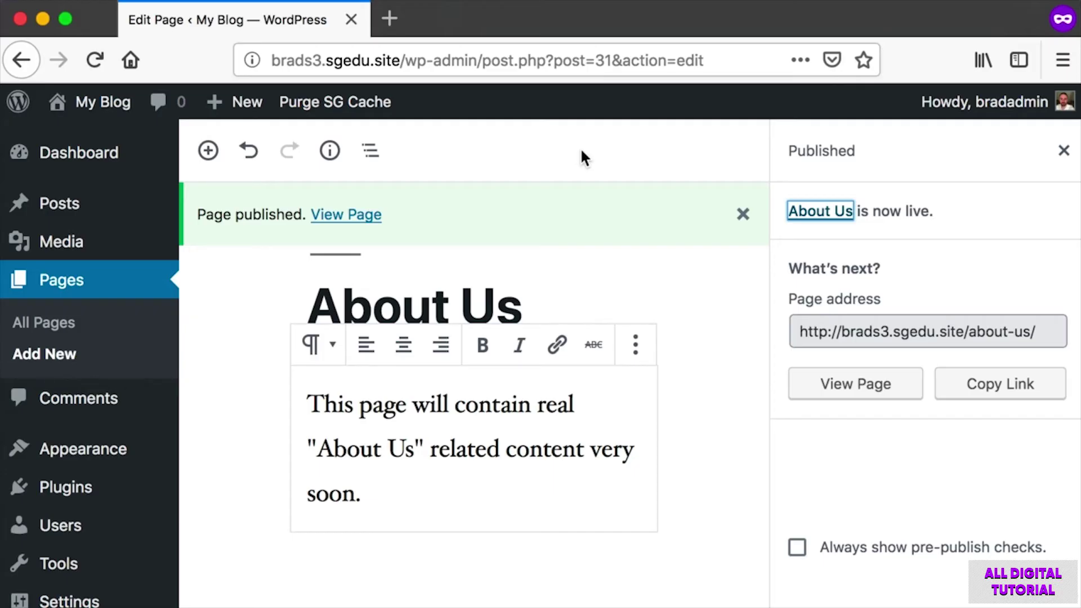
# Capture the My Blog visit-site link and open the live blog's front page.
pyautogui.moveTo(89, 107)
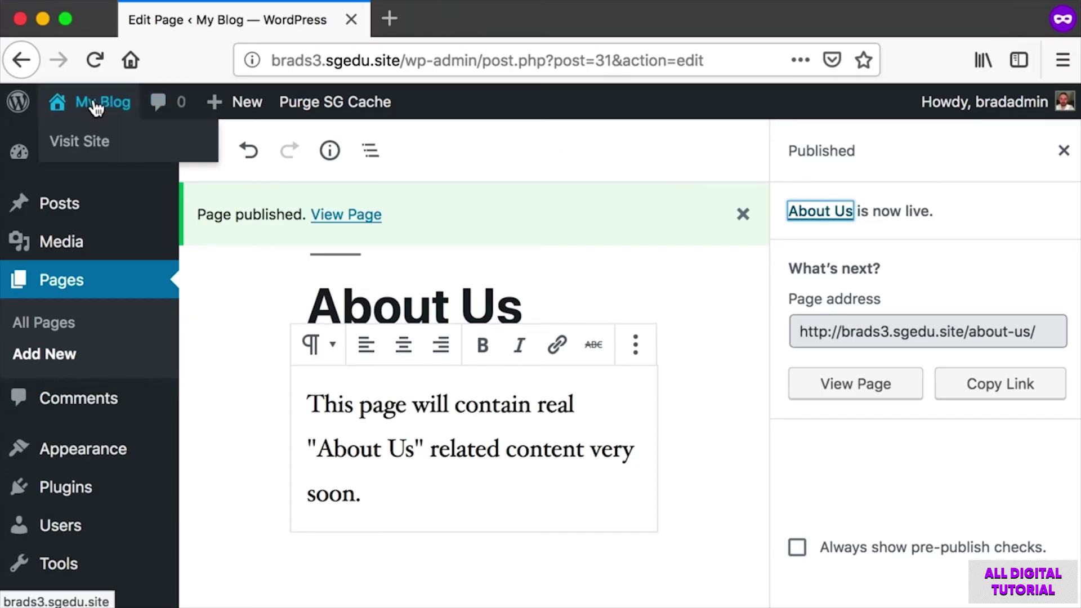
pyautogui.press('super+shift+4')
pyautogui.moveTo(42, 83); pyautogui.dragTo(76, 118)
pyautogui.click(61, 110)
pyautogui.click(62, 111)
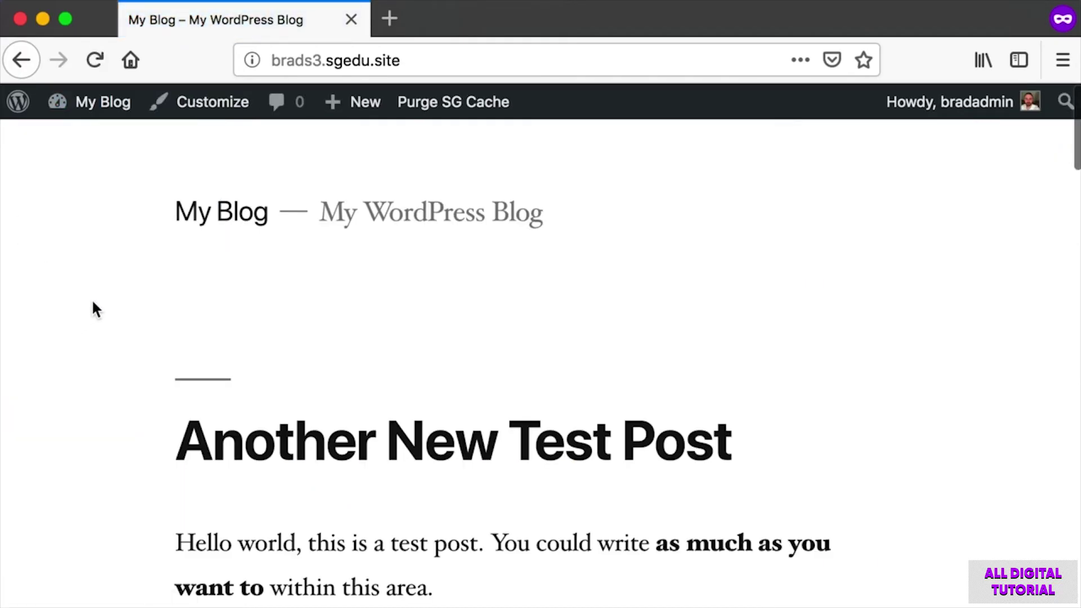
# Screenshot the empty area below the blog title, where no menu appears yet.
pyautogui.scroll(-1, 93, 307)
pyautogui.scroll(1, 95, 309)
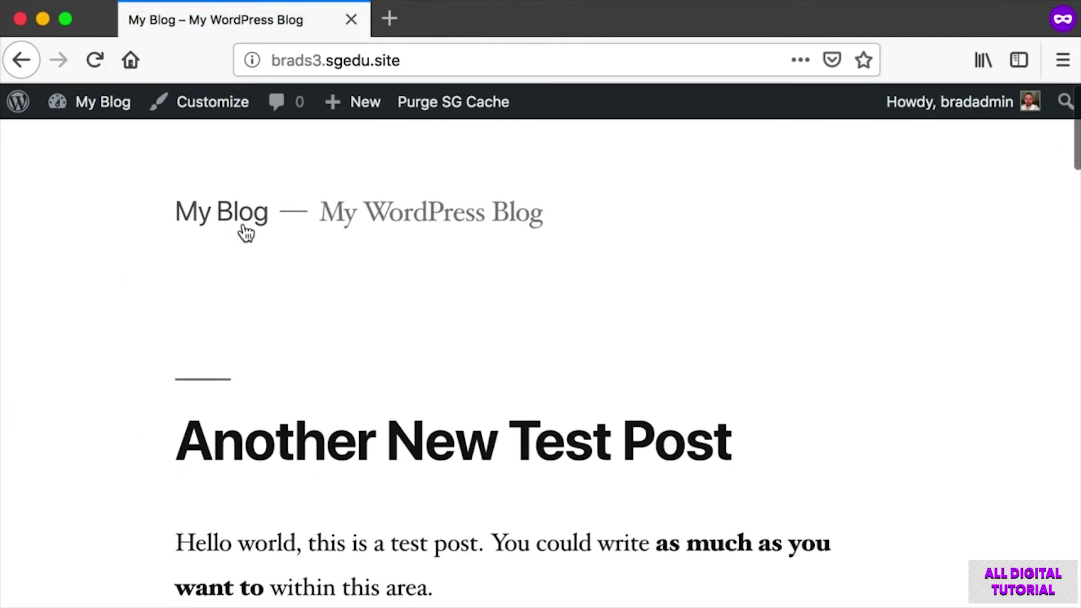
pyautogui.press('super+shift+4')
pyautogui.moveTo(162, 247); pyautogui.dragTo(749, 317)
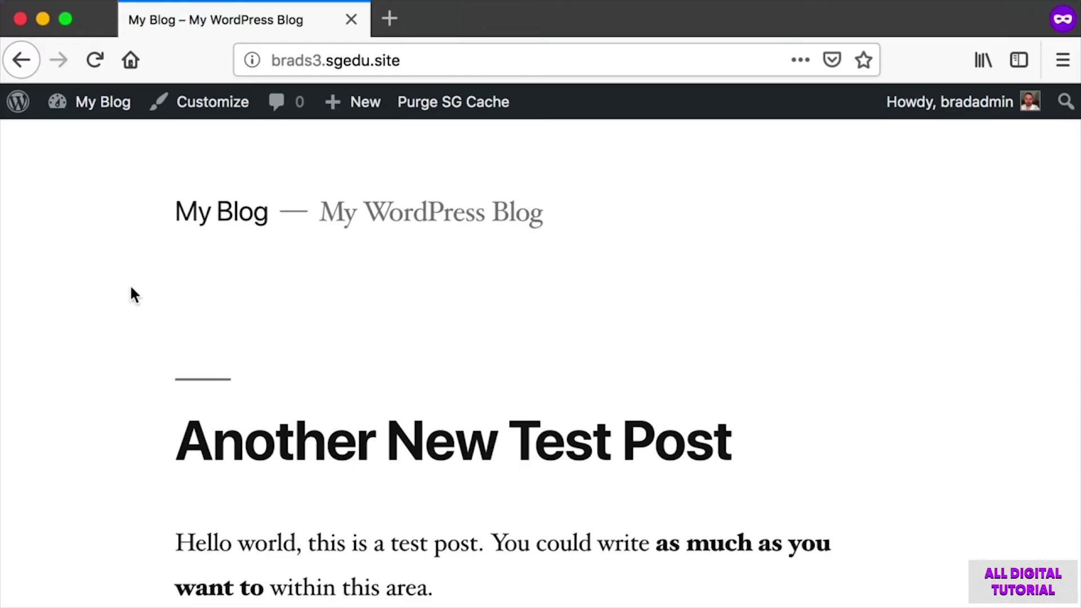
pyautogui.press('super+shift+4')
pyautogui.moveTo(173, 251); pyautogui.dragTo(817, 310)
pyautogui.press('super+shift+4')
pyautogui.moveTo(176, 259); pyautogui.dragTo(403, 281)
pyautogui.press('Escape')
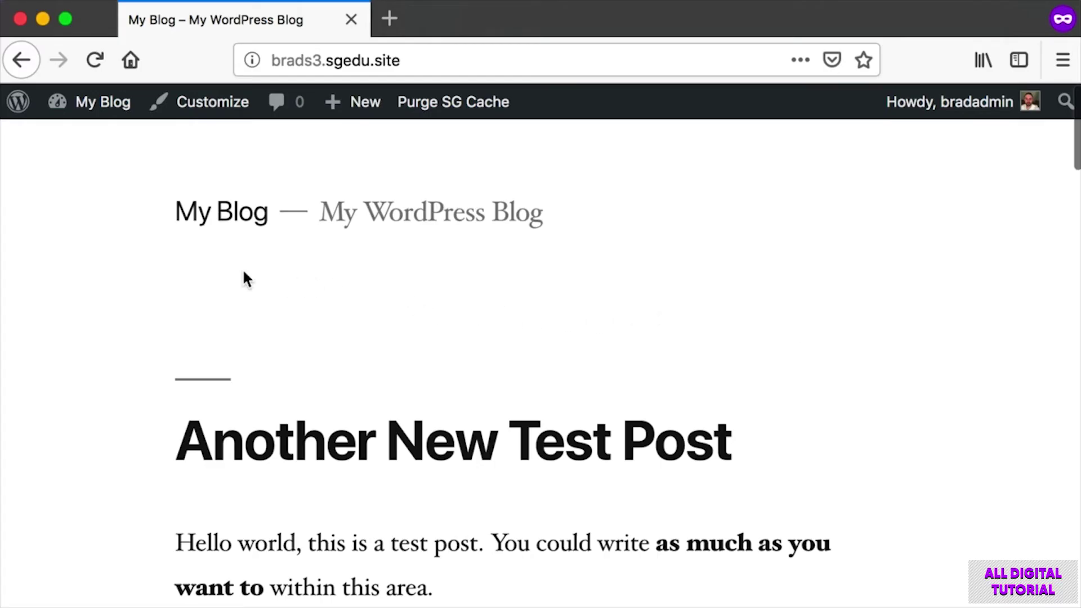
pyautogui.moveTo(84, 104)
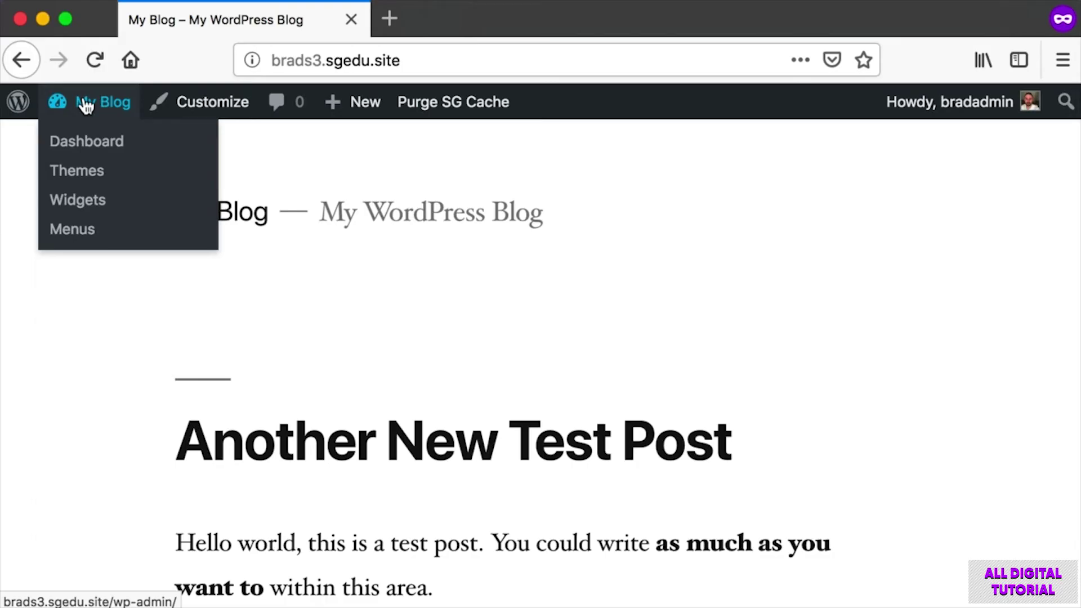
# Return to the Dashboard and start another new page.
pyautogui.click(85, 104)
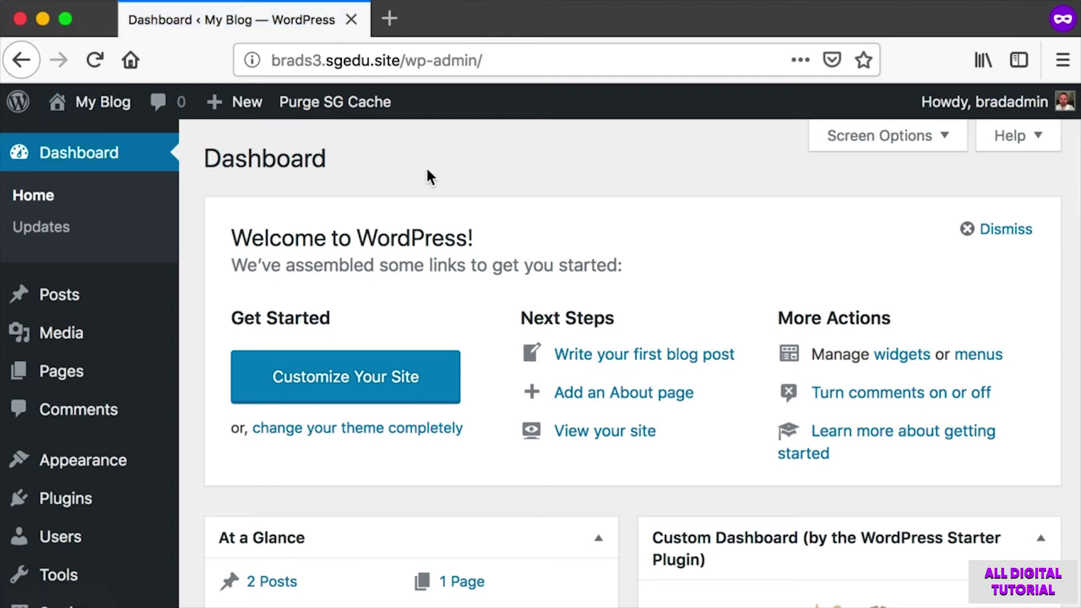
pyautogui.moveTo(109, 366)
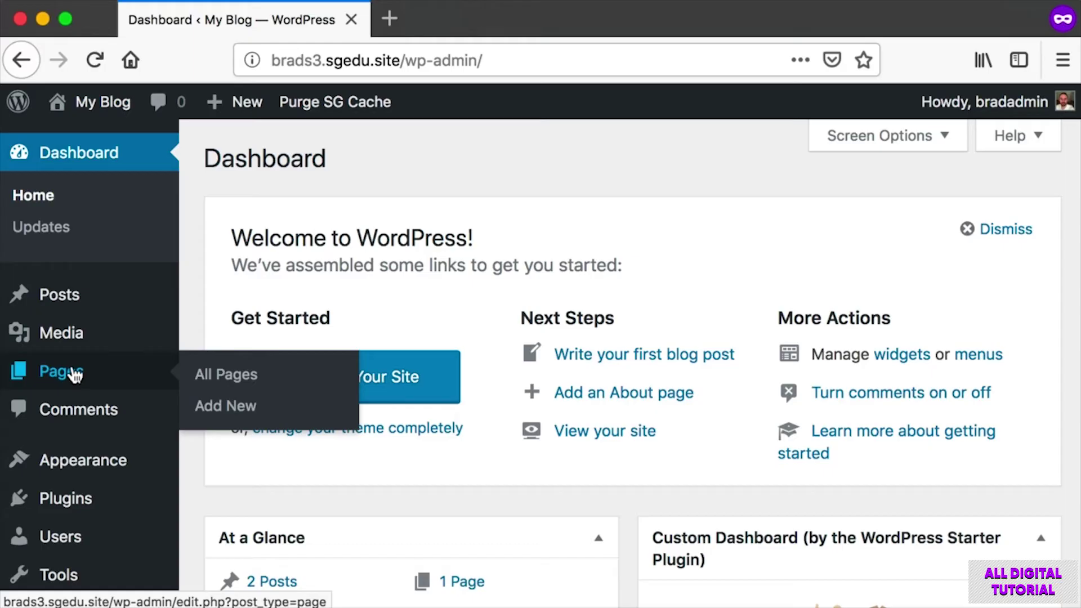
pyautogui.click(254, 411)
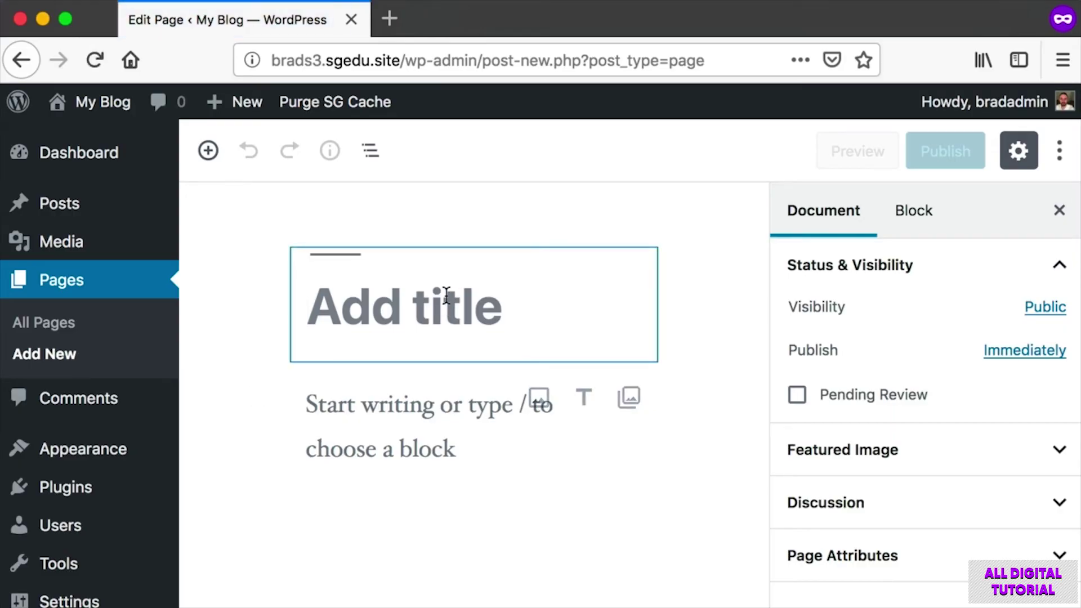
# Title it 'Contact Us' with the paragraph 'This page will contain real "Contact Us" related content very soon.'.
pyautogui.write('Contact Us')
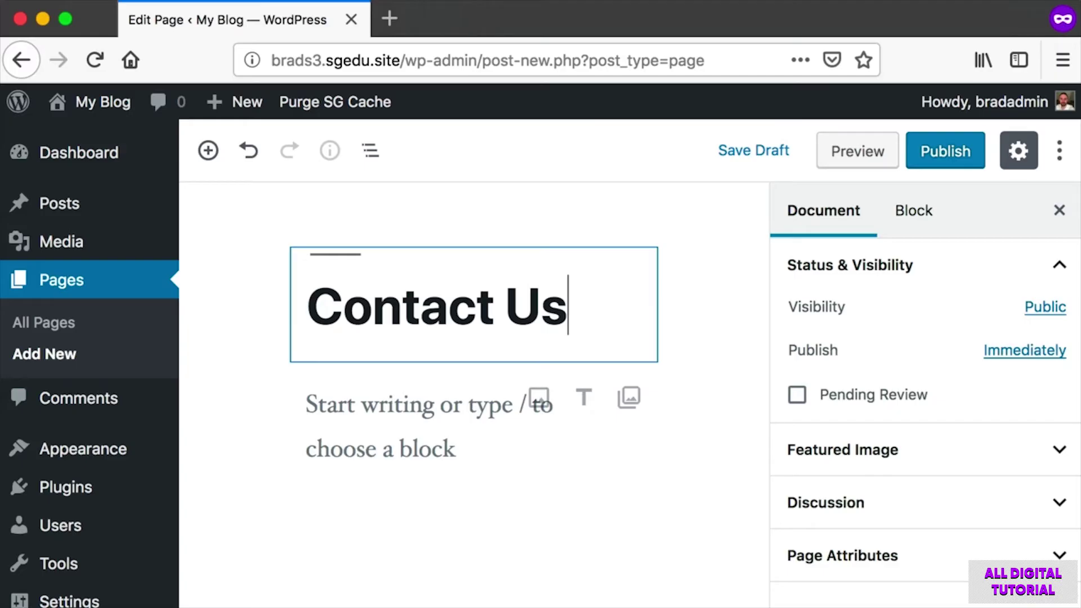
pyautogui.click(394, 410)
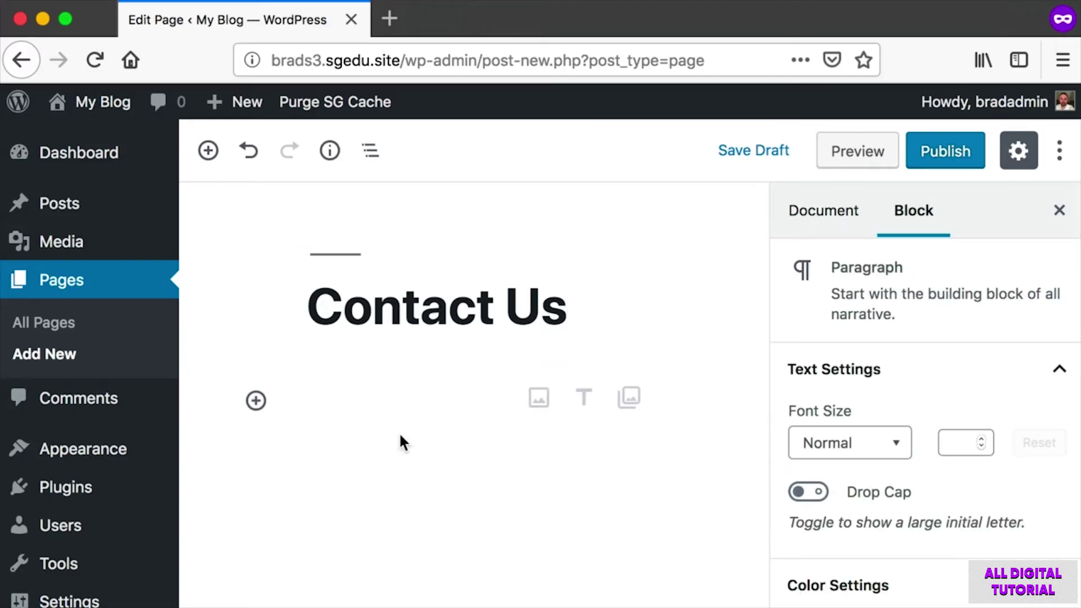
pyautogui.write('Thi')
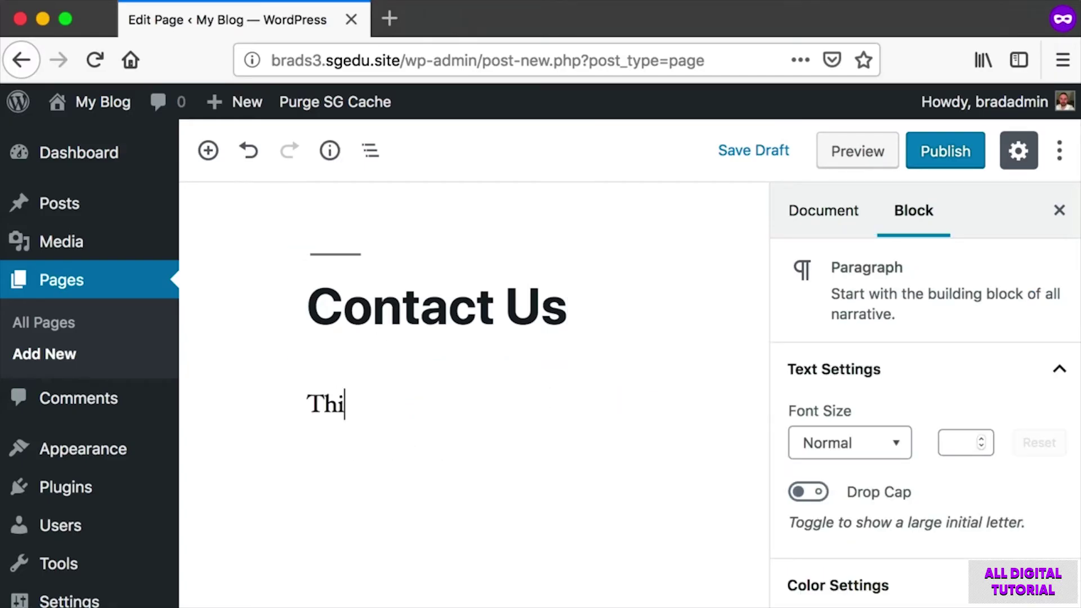
pyautogui.write('s page wi')
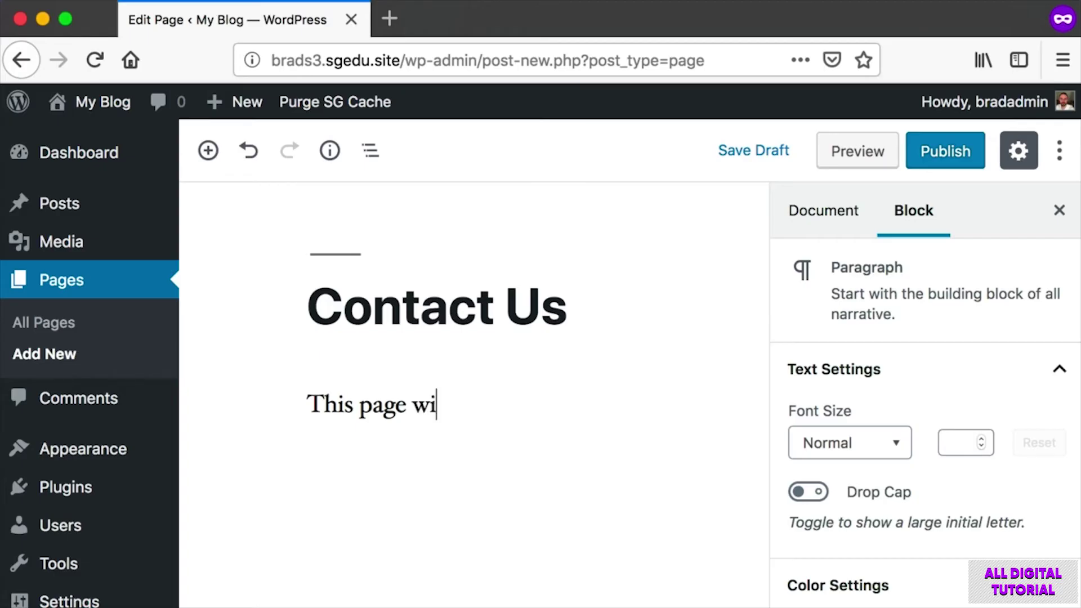
pyautogui.write('ll contain real "Contact Us" related content v')
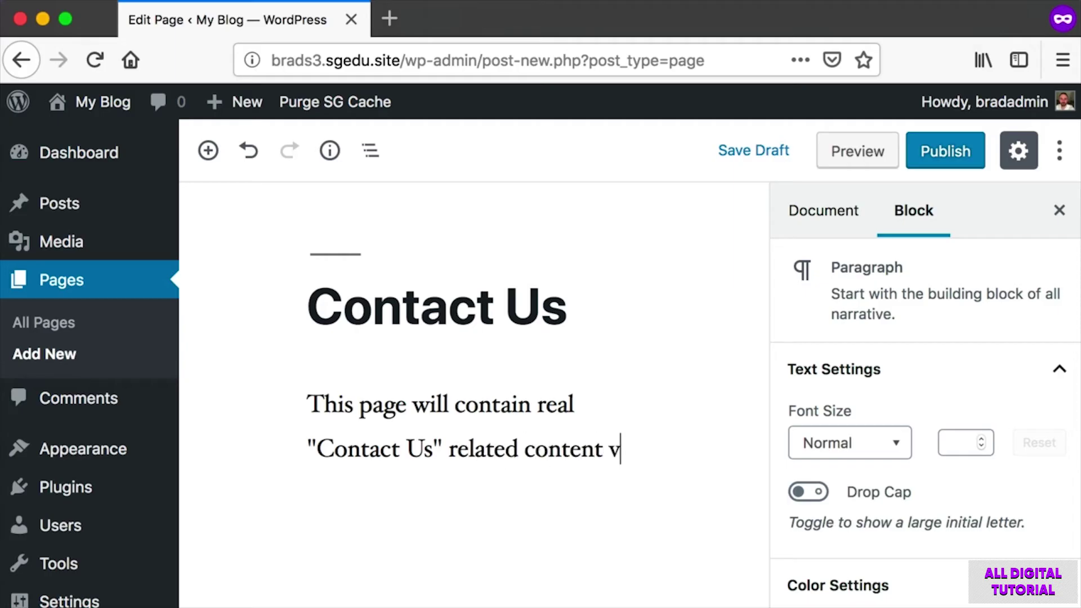
pyautogui.write('ery soon.')
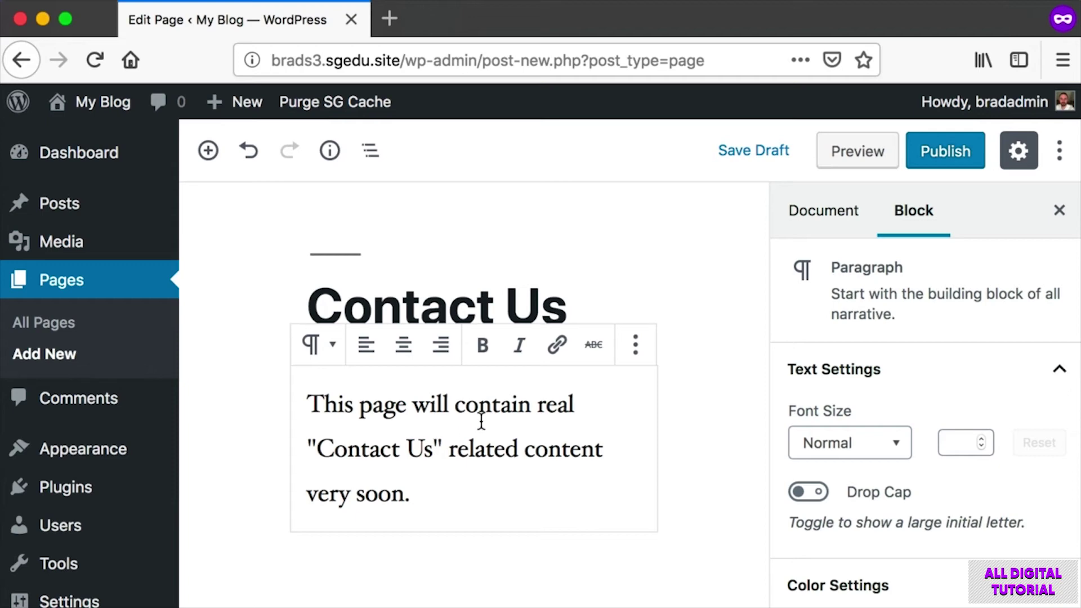
# Publish the Contact Us page and head to the live site.
pyautogui.press('super+shift+4')
pyautogui.moveTo(901, 100); pyautogui.dragTo(989, 193)
pyautogui.click(958, 151)
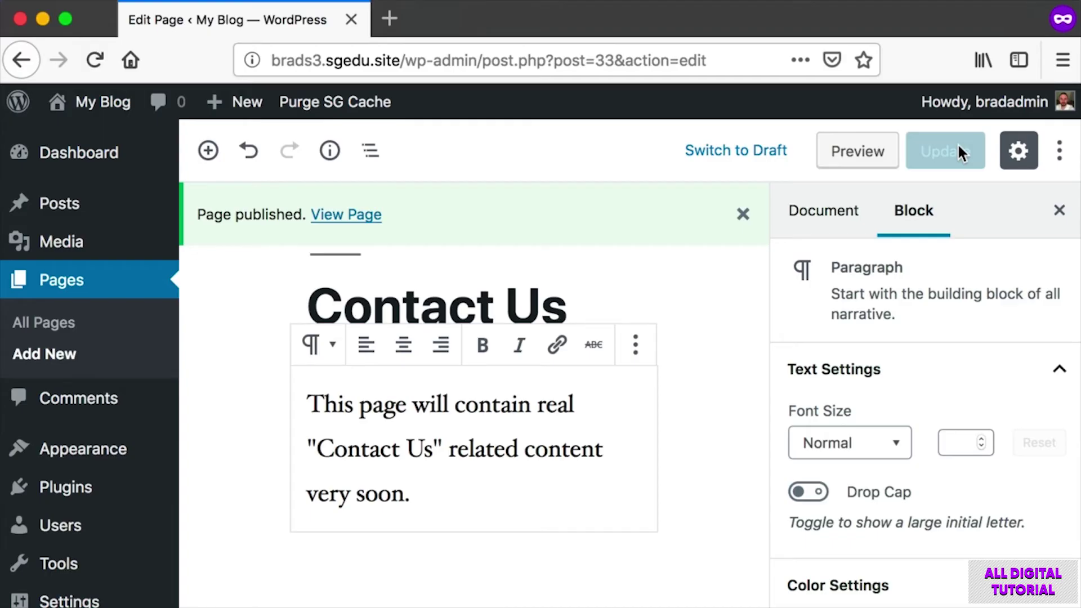
pyautogui.click(95, 107)
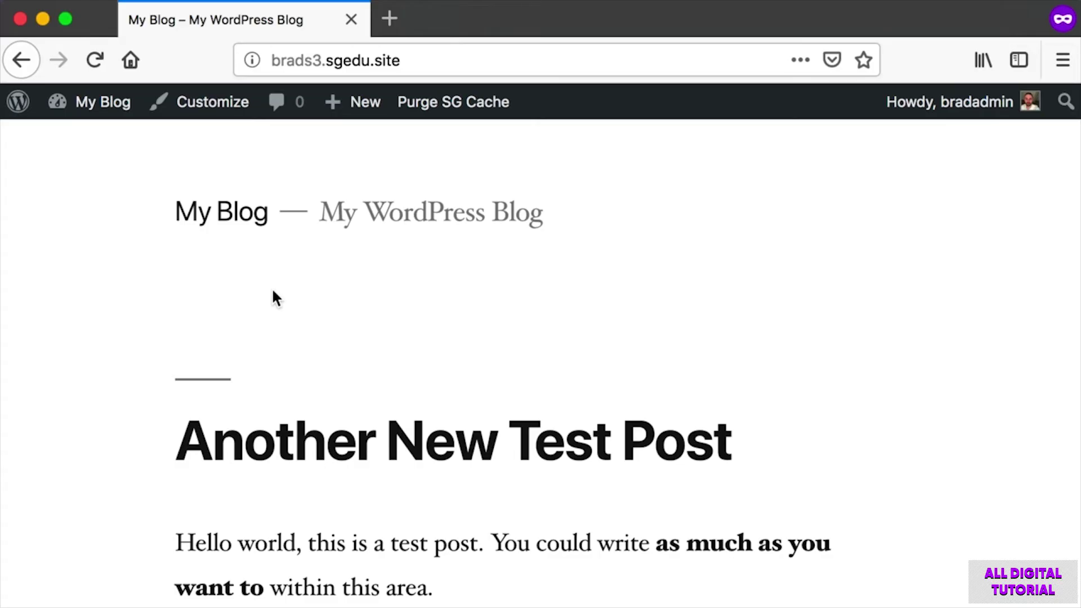
# Screenshot the menu-less area under the blog title and the My Blog admin-bar link.
pyautogui.press('super+shift+4')
pyautogui.moveTo(140, 235); pyautogui.dragTo(833, 295)
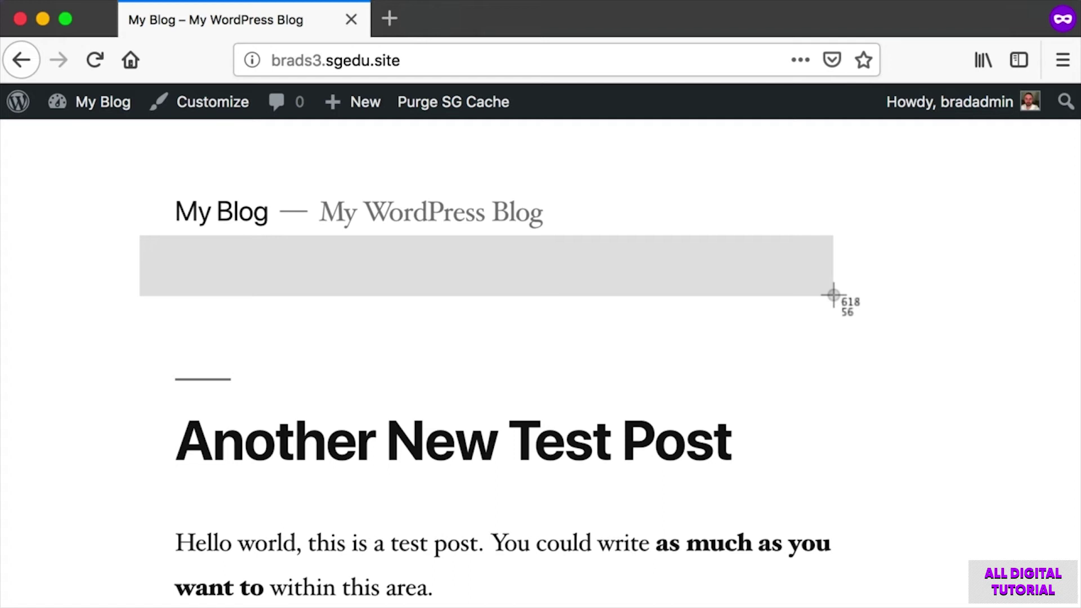
pyautogui.moveTo(833, 295); pyautogui.dragTo(834, 295)
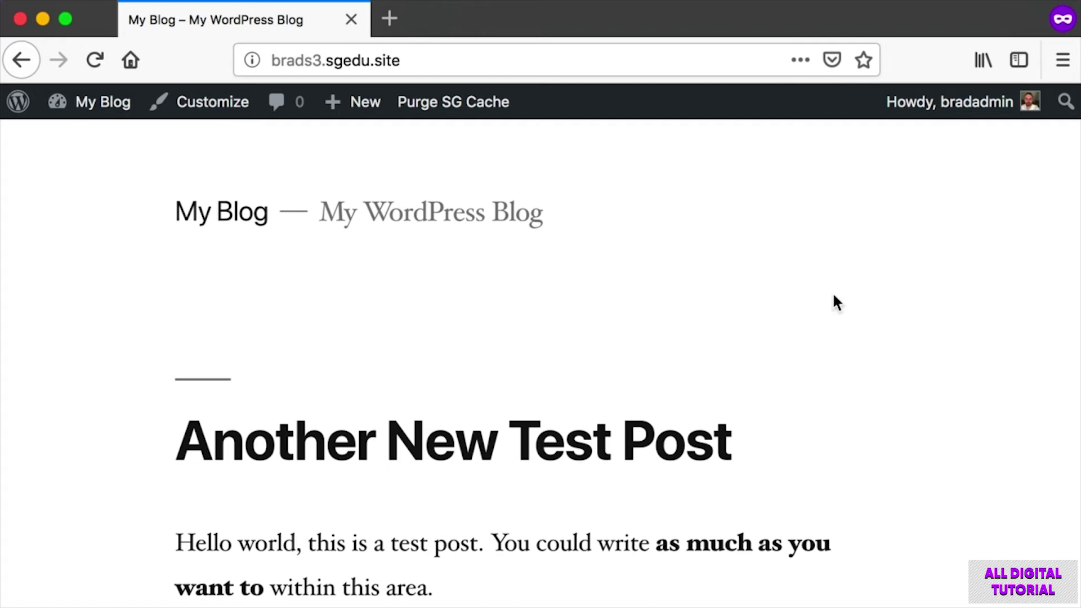
pyautogui.moveTo(101, 107)
pyautogui.press('super+shift+4')
pyautogui.moveTo(40, 85); pyautogui.dragTo(120, 125)
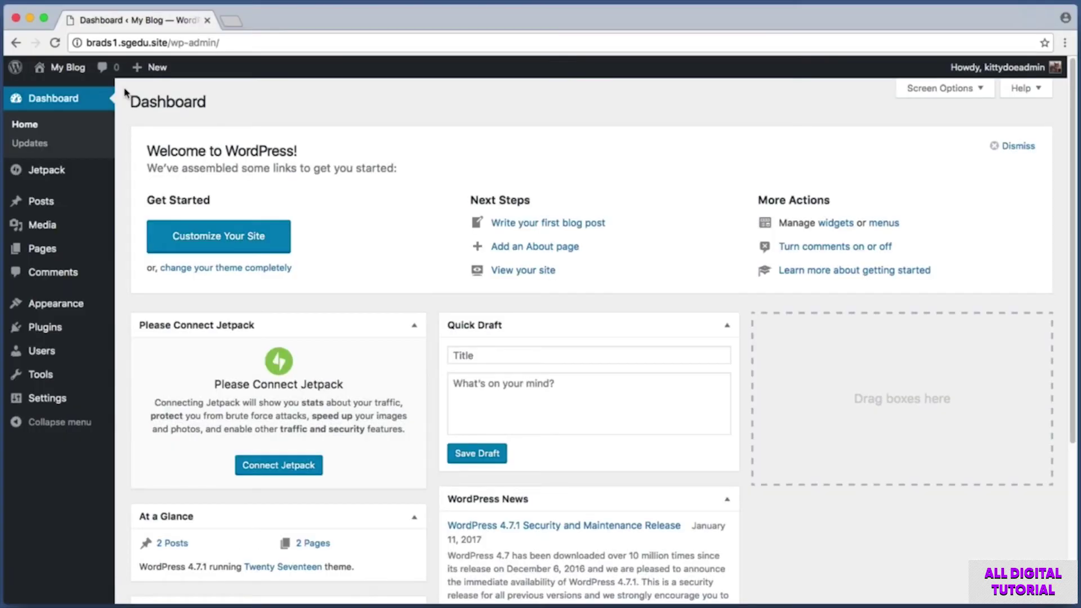
# Screenshot the admin sidebar and go to Appearance > Menus.
pyautogui.press('super+shift+4')
pyautogui.moveTo(123, 89); pyautogui.dragTo(3, 426)
pyautogui.moveTo(52, 305)
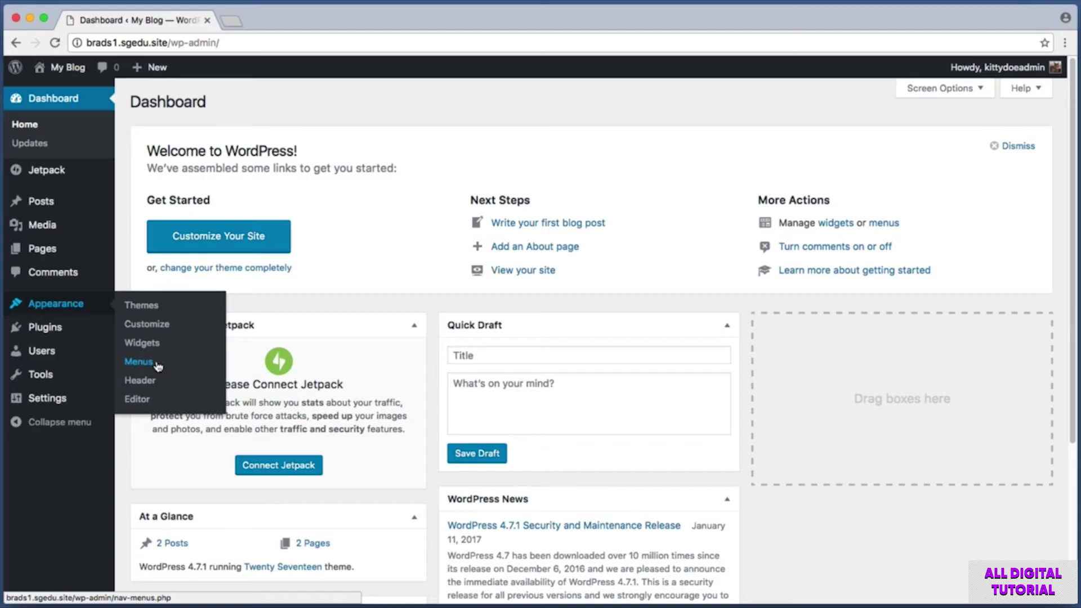
pyautogui.click(138, 361)
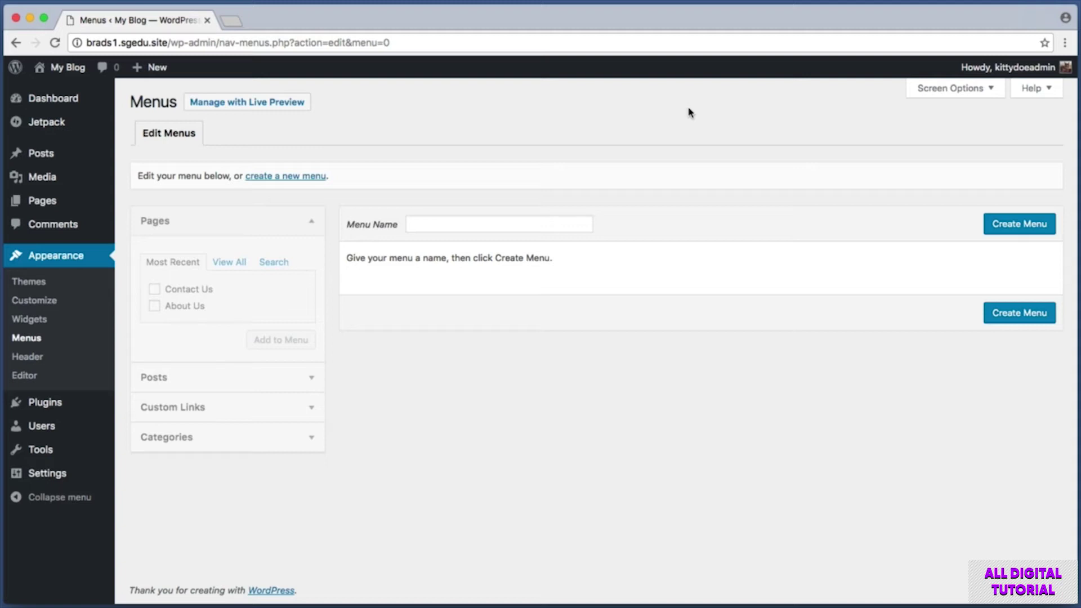
pyautogui.press('super+shift+4')
# Name the new menu 'Main Menu' and create it.
pyautogui.moveTo(396, 208); pyautogui.dragTo(605, 239)
pyautogui.click(504, 223)
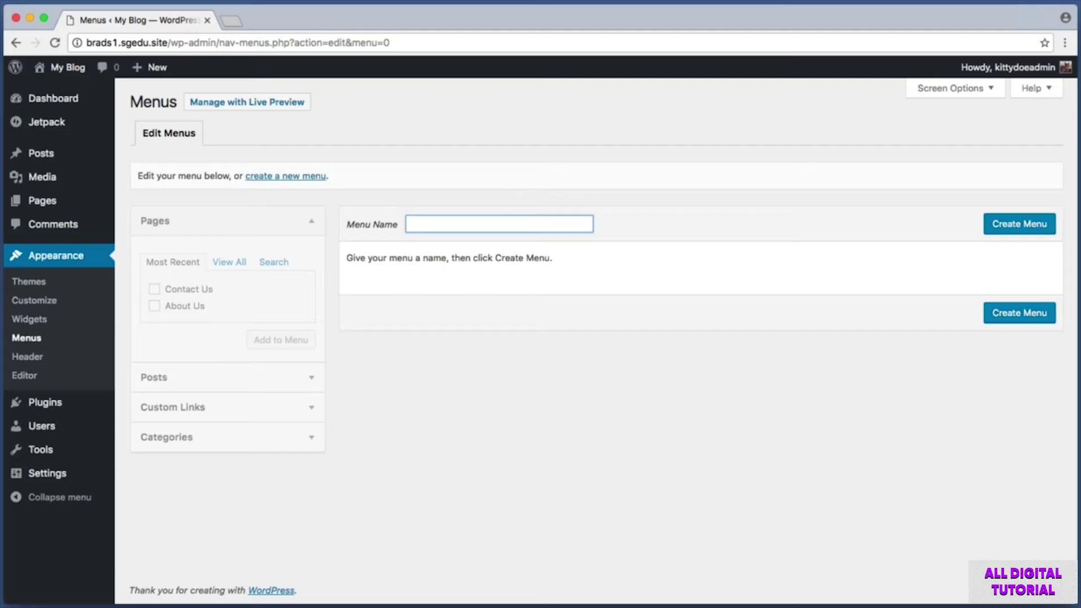
pyautogui.write('Main Menu')
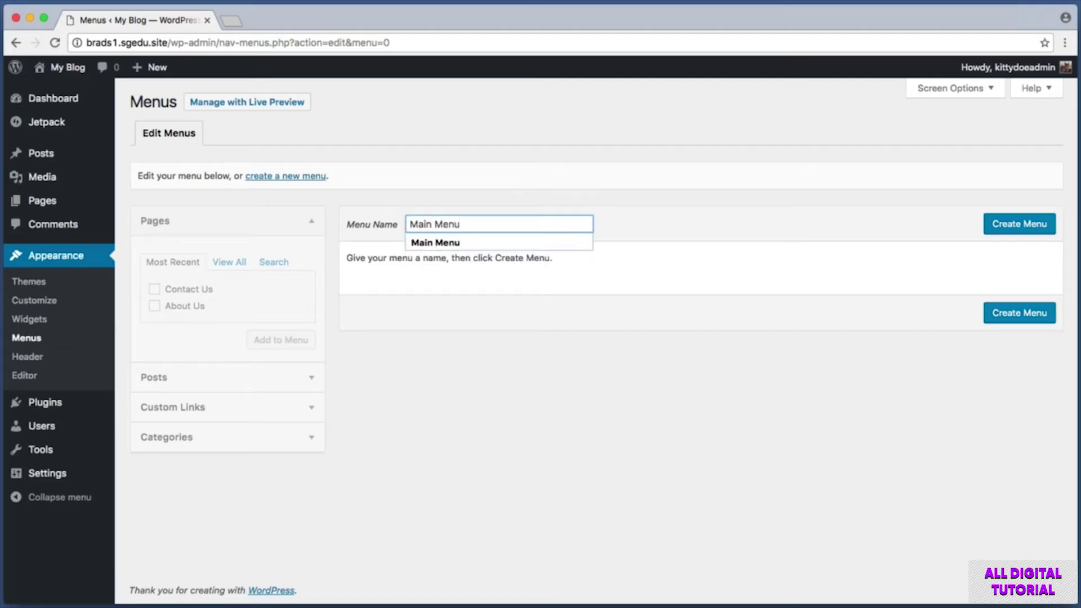
pyautogui.moveTo(474, 224); pyautogui.dragTo(346, 220)
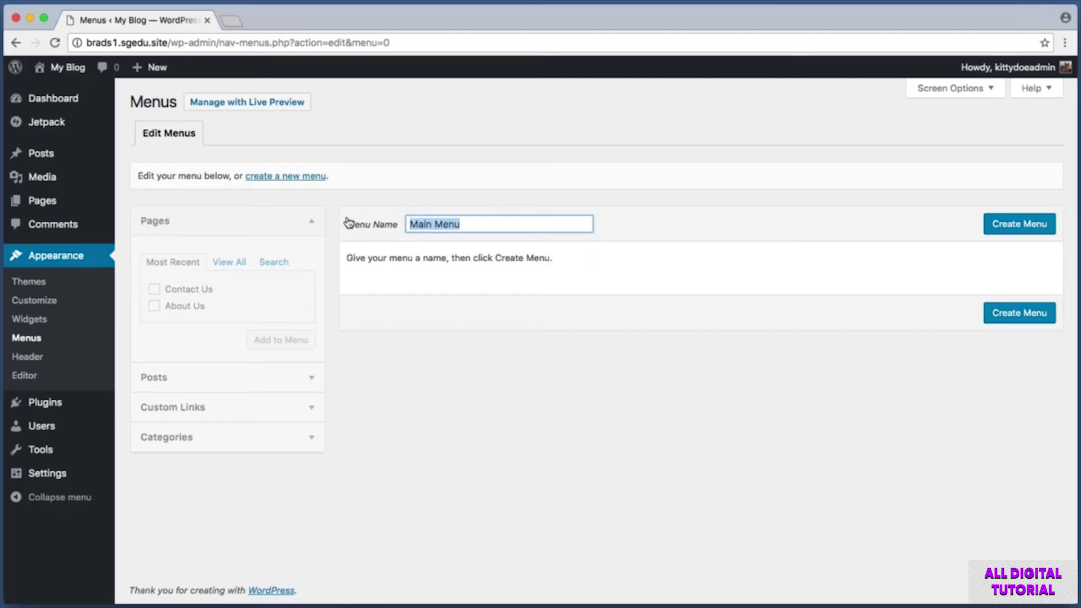
pyautogui.click(616, 200)
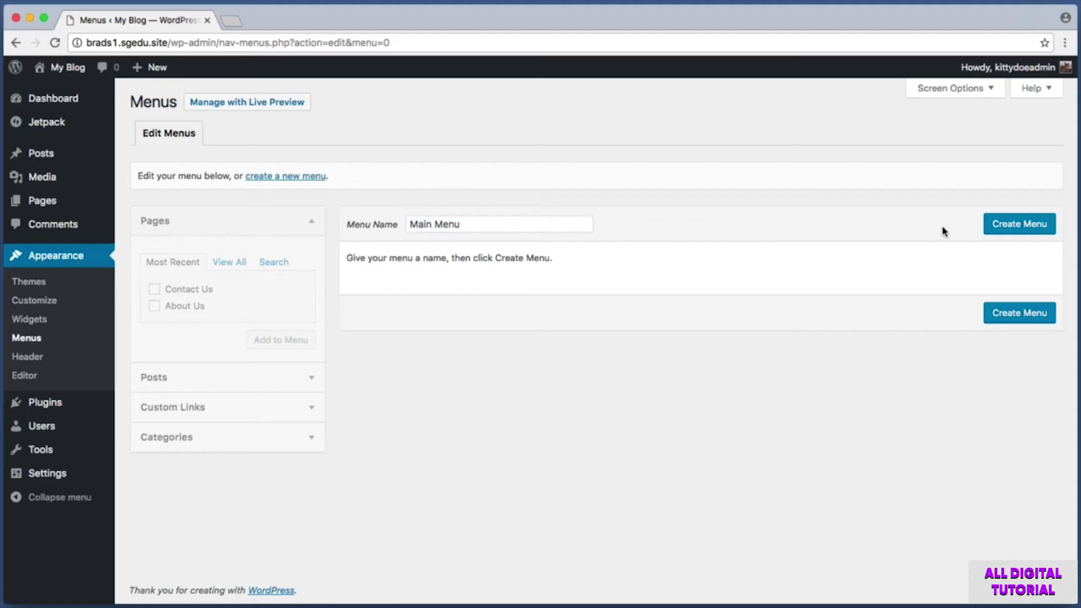
pyautogui.click(1020, 225)
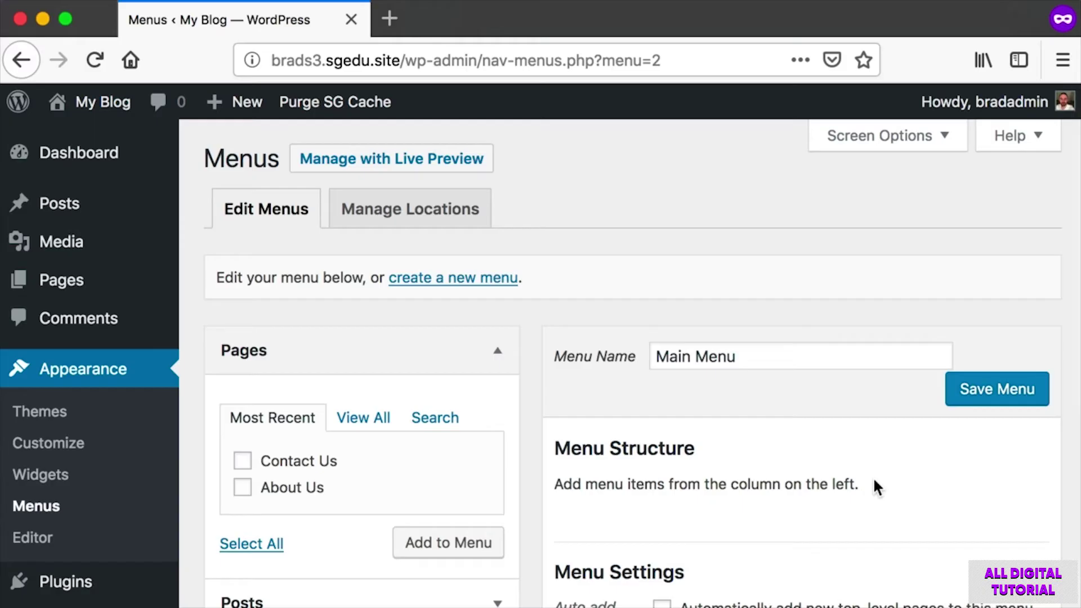
# Tick the About Us page and add it to Main Menu.
pyautogui.press('super+shift+4')
pyautogui.moveTo(212, 450); pyautogui.dragTo(523, 494)
pyautogui.press('super+shift+4')
pyautogui.moveTo(204, 467); pyautogui.dragTo(507, 510)
pyautogui.click(246, 489)
pyautogui.press('super+shift+4')
pyautogui.moveTo(229, 490); pyautogui.dragTo(362, 471)
pyautogui.press('super+shift+4')
pyautogui.moveTo(386, 518); pyautogui.dragTo(519, 567)
pyautogui.click(447, 543)
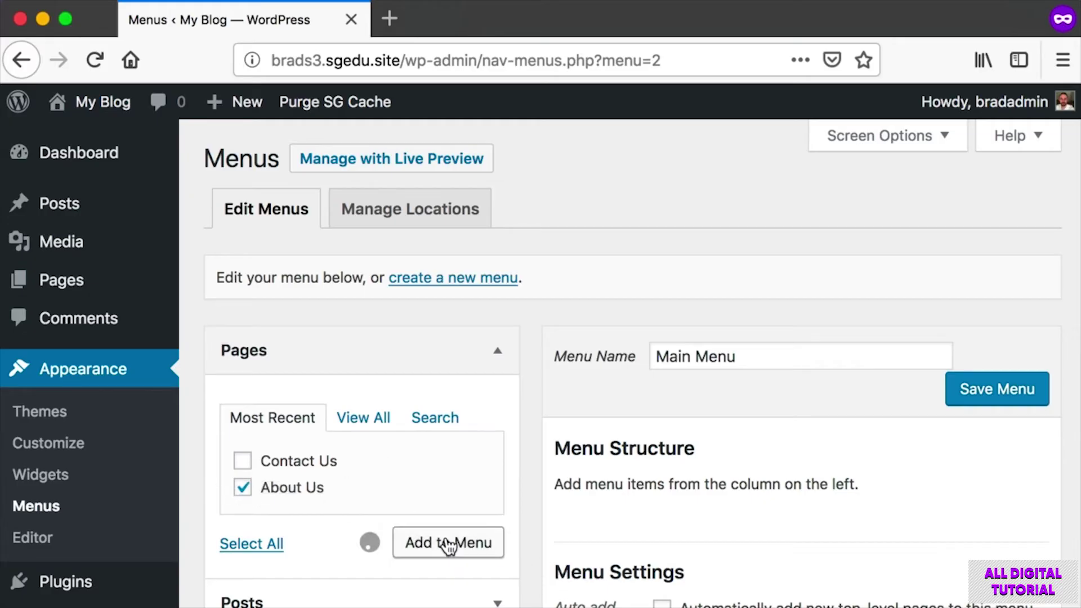
# Capture the menu structure now showing the About Us item.
pyautogui.scroll(-3, 664, 475)
pyautogui.press('super+shift+4')
pyautogui.moveTo(554, 355); pyautogui.dragTo(556, 437)
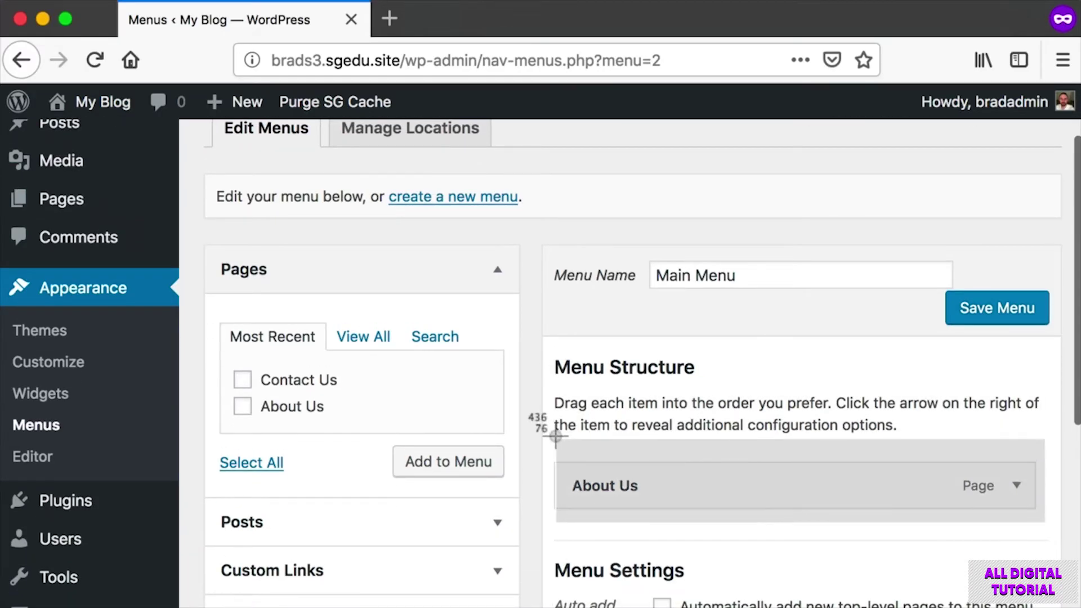
pyautogui.moveTo(556, 437); pyautogui.dragTo(556, 436)
pyautogui.scroll(1, 555, 442)
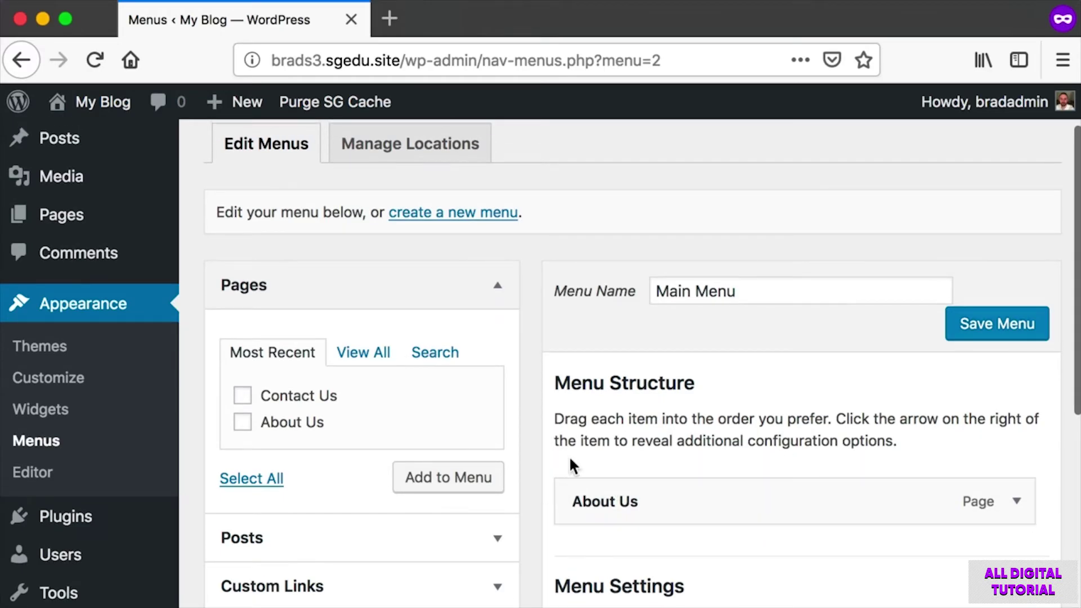
# Tick only the Contact Us page and add it to Main Menu.
pyautogui.press('super+shift+4')
pyautogui.moveTo(226, 374); pyautogui.dragTo(391, 410)
pyautogui.click(242, 396)
pyautogui.press('super+shift+4')
pyautogui.moveTo(220, 374); pyautogui.dragTo(405, 416)
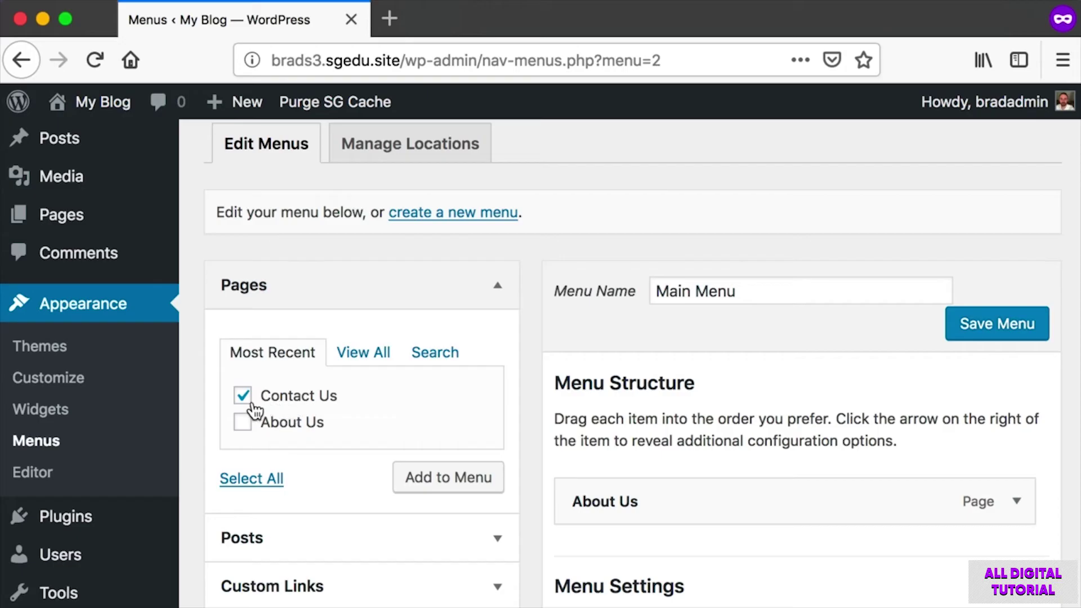
pyautogui.click(242, 422)
pyautogui.click(242, 395)
pyautogui.click(243, 423)
pyautogui.click(242, 395)
pyautogui.press('super+shift+4')
pyautogui.moveTo(224, 376); pyautogui.dragTo(379, 406)
pyautogui.press('super+shift+4')
pyautogui.moveTo(388, 459); pyautogui.dragTo(506, 485)
pyautogui.click(496, 484)
# Capture the menu structure listing About Us followed by Contact Us.
pyautogui.scroll(-1, 653, 474)
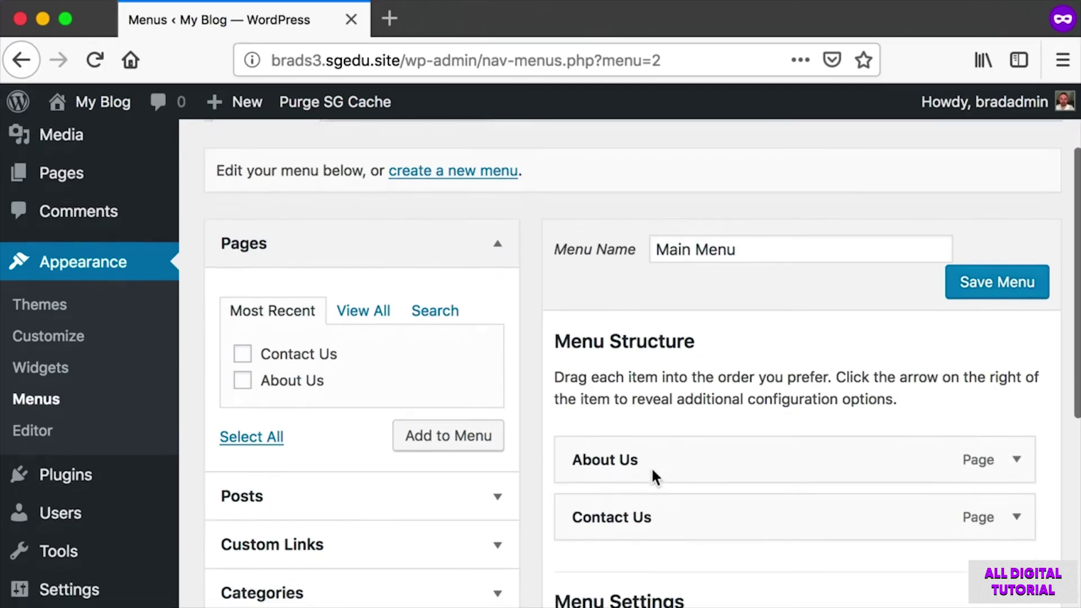
pyautogui.scroll(-1, 653, 475)
pyautogui.press('super+shift+4')
pyautogui.moveTo(542, 350); pyautogui.dragTo(1076, 512)
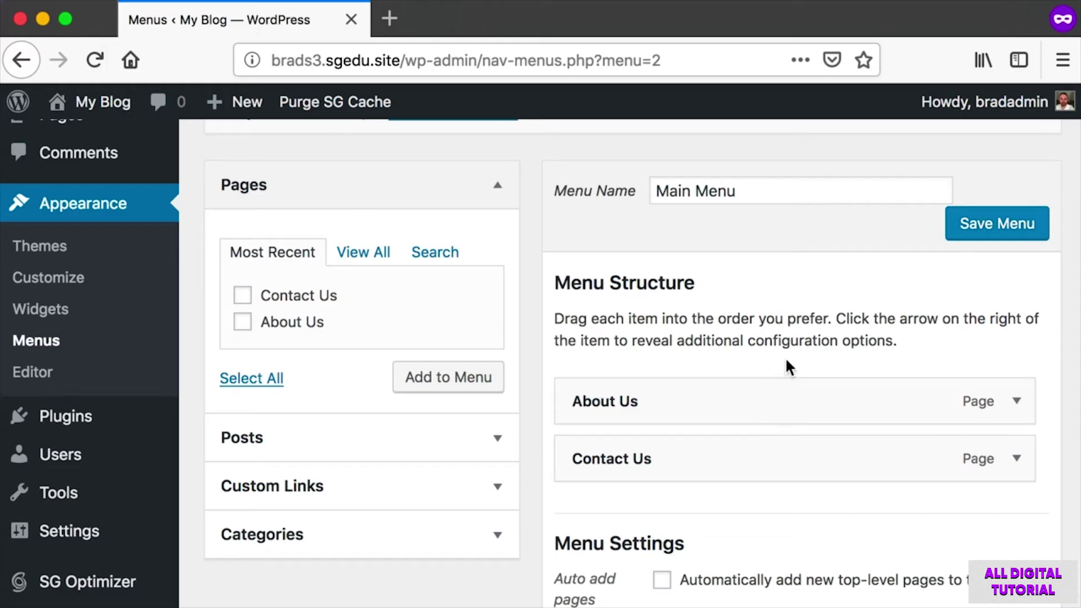
# Tick Primary as Main Menu's display location.
pyautogui.scroll(-6, 785, 360)
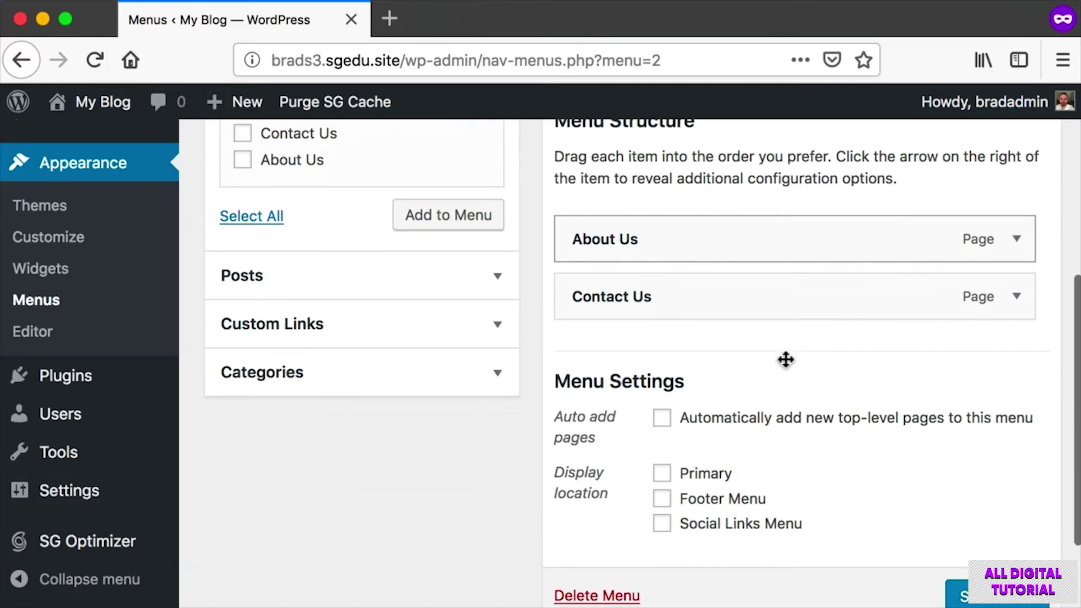
pyautogui.press('super+shift+4')
pyautogui.moveTo(534, 435); pyautogui.dragTo(894, 538)
pyautogui.scroll(1, 894, 538)
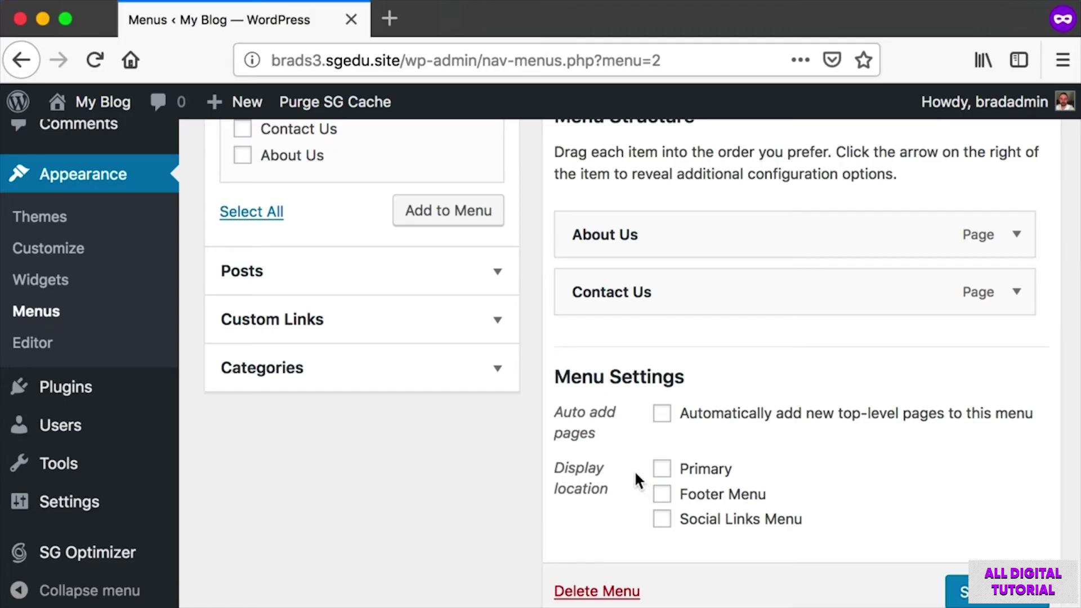
pyautogui.press('super+shift+4')
pyautogui.moveTo(623, 441); pyautogui.dragTo(844, 497)
pyautogui.click(663, 471)
pyautogui.press('super+shift+4')
pyautogui.moveTo(875, 551); pyautogui.dragTo(1041, 600)
# Save Main Menu and head to the live site.
pyautogui.scroll(5, 974, 337)
pyautogui.press('super+shift+4')
pyautogui.moveTo(939, 287); pyautogui.dragTo(1028, 329)
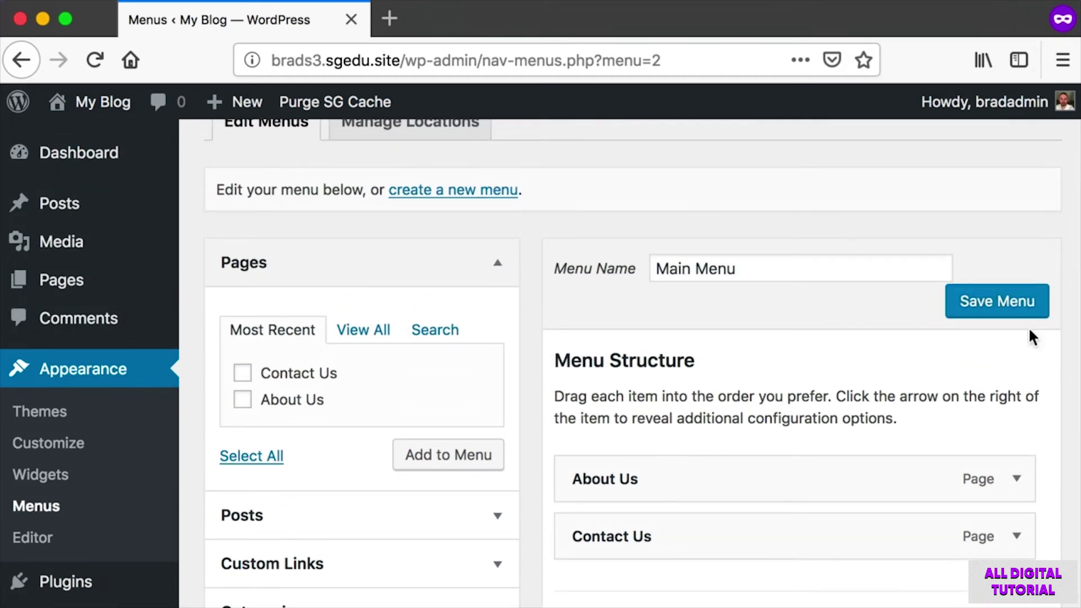
pyautogui.scroll(-5, 1029, 329)
pyautogui.click(1001, 480)
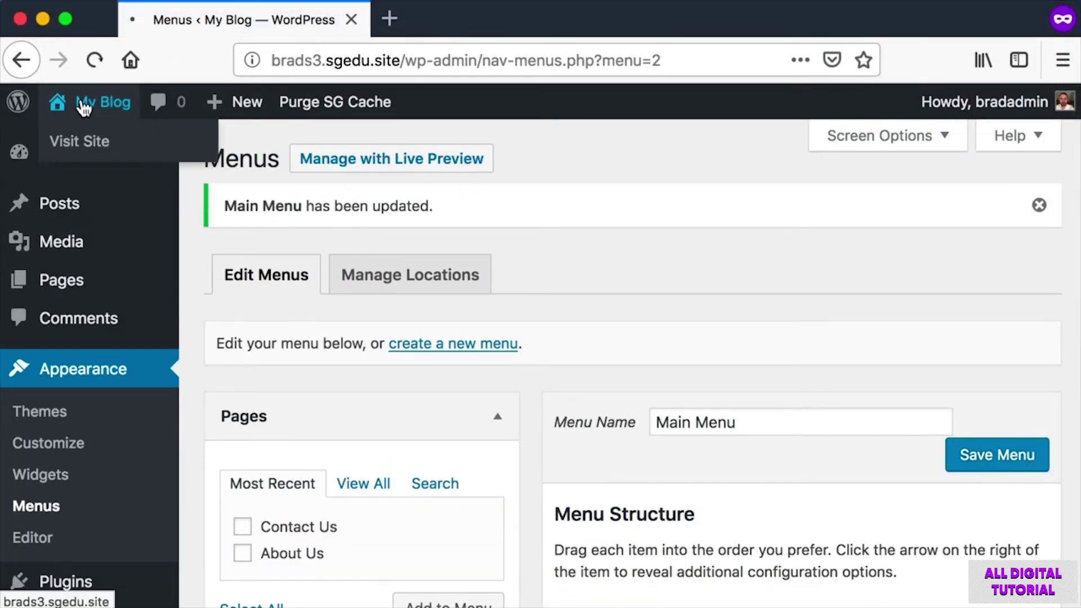
pyautogui.click(84, 101)
# Open the About Us page from the blog menu and highlight its paragraph text.
pyautogui.press('super+shift+4')
pyautogui.moveTo(132, 220); pyautogui.dragTo(485, 294)
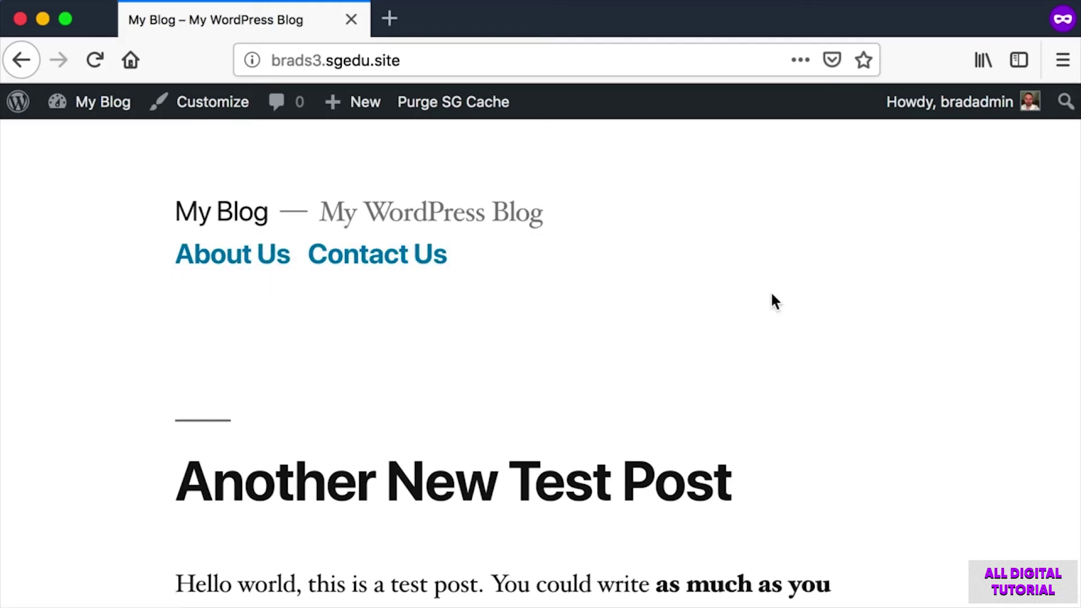
pyautogui.press('super+shift+4')
pyautogui.moveTo(190, 239); pyautogui.dragTo(257, 280)
pyautogui.click(245, 257)
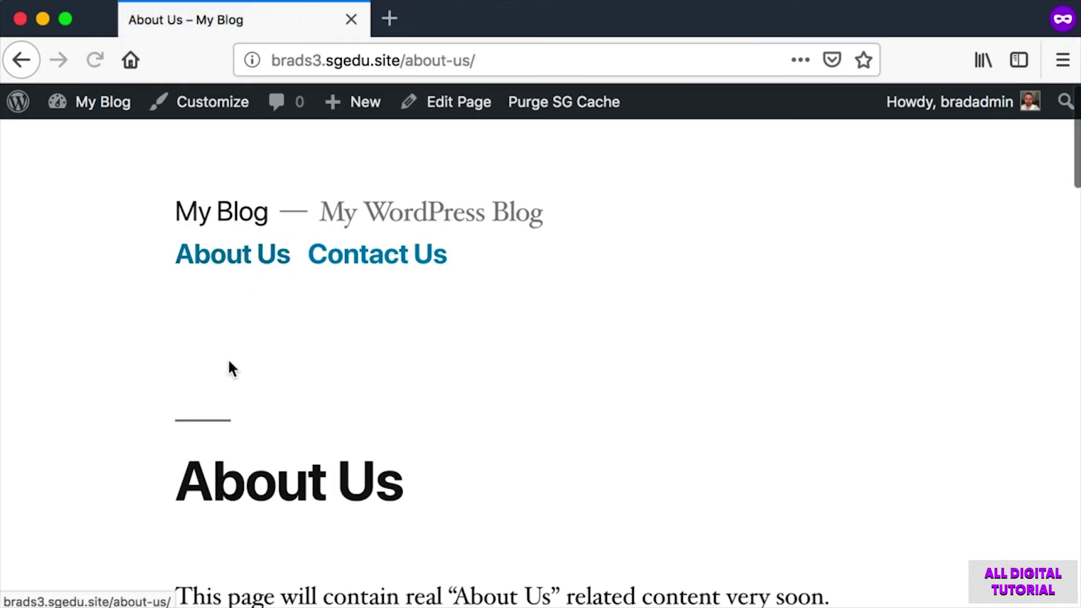
pyautogui.scroll(-2, 229, 366)
pyautogui.moveTo(176, 361); pyautogui.dragTo(690, 494)
pyautogui.click(690, 493)
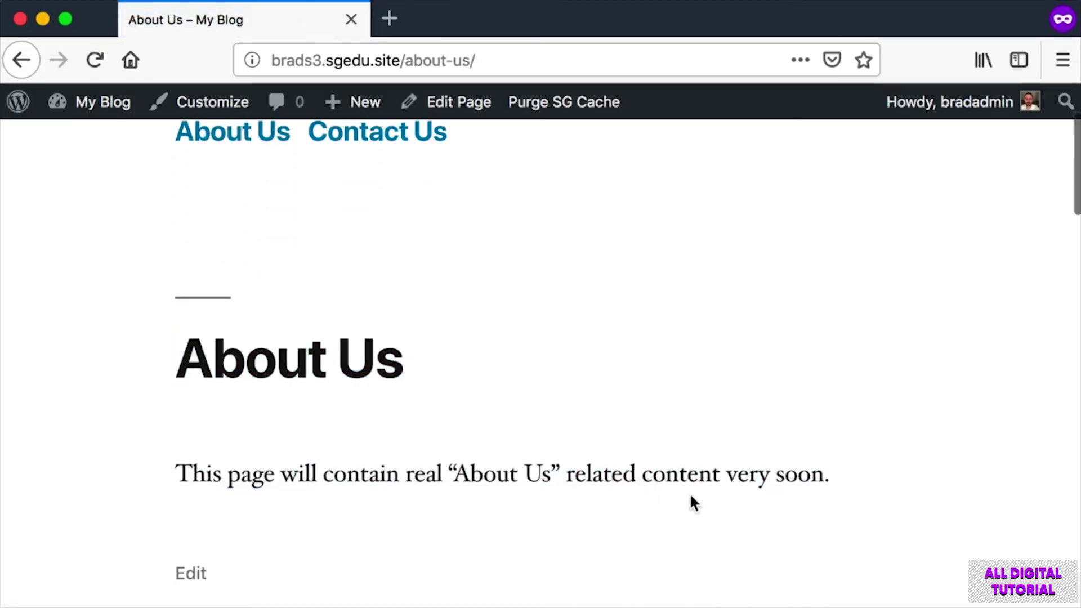
pyautogui.scroll(2, 415, 417)
pyautogui.scroll(-2, 341, 389)
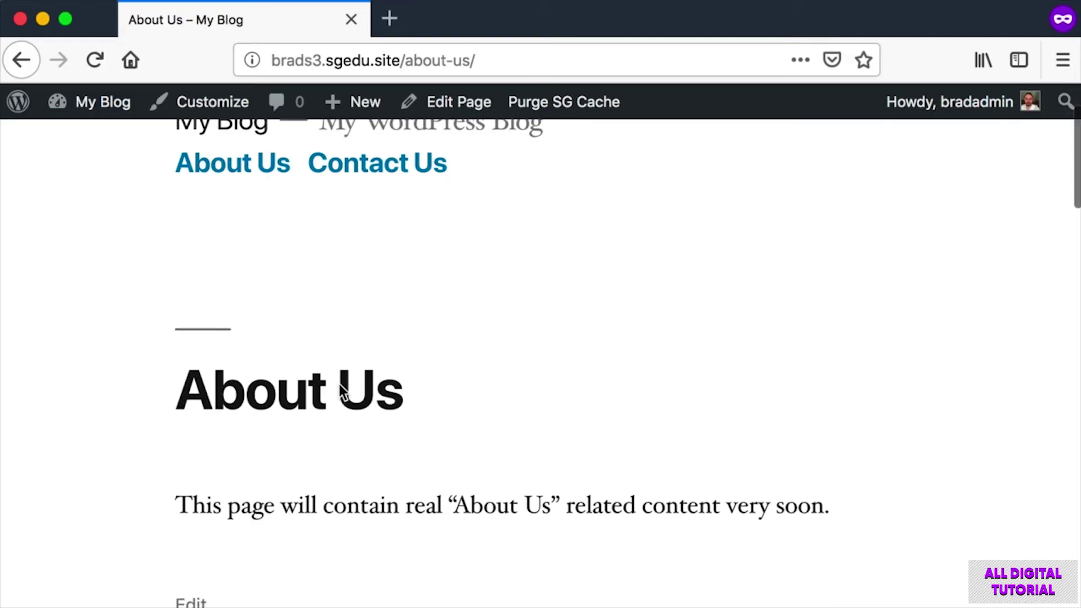
pyautogui.moveTo(246, 391); pyautogui.dragTo(540, 510)
pyautogui.moveTo(222, 509); pyautogui.dragTo(816, 507)
pyautogui.click(822, 509)
pyautogui.scroll(2, 823, 509)
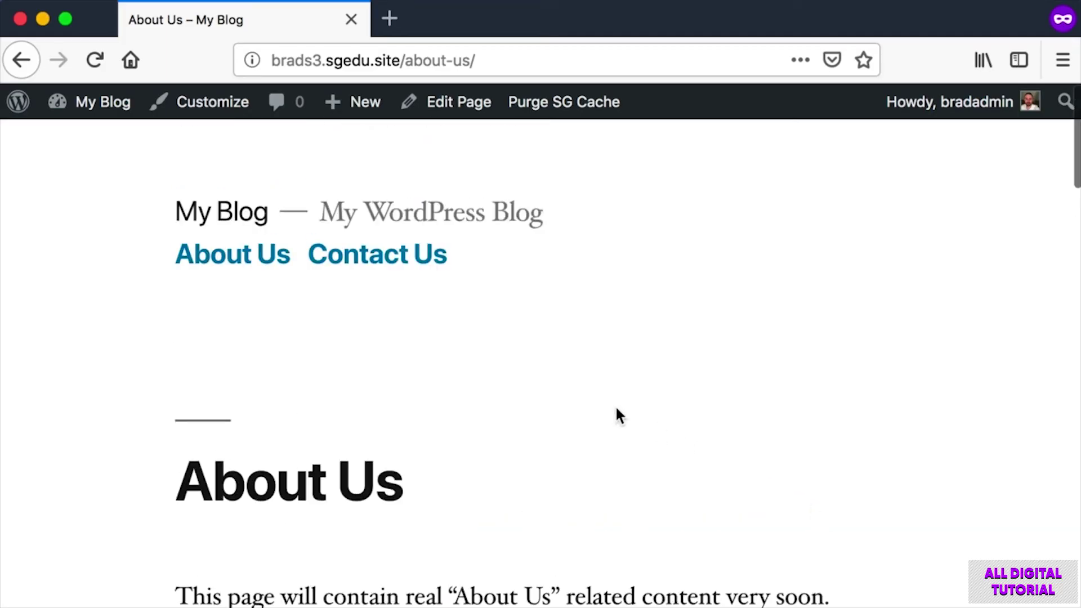
# Highlight the about-us part of the page's web address.
pyautogui.moveTo(474, 59); pyautogui.dragTo(404, 58)
pyautogui.moveTo(519, 58); pyautogui.dragTo(403, 59)
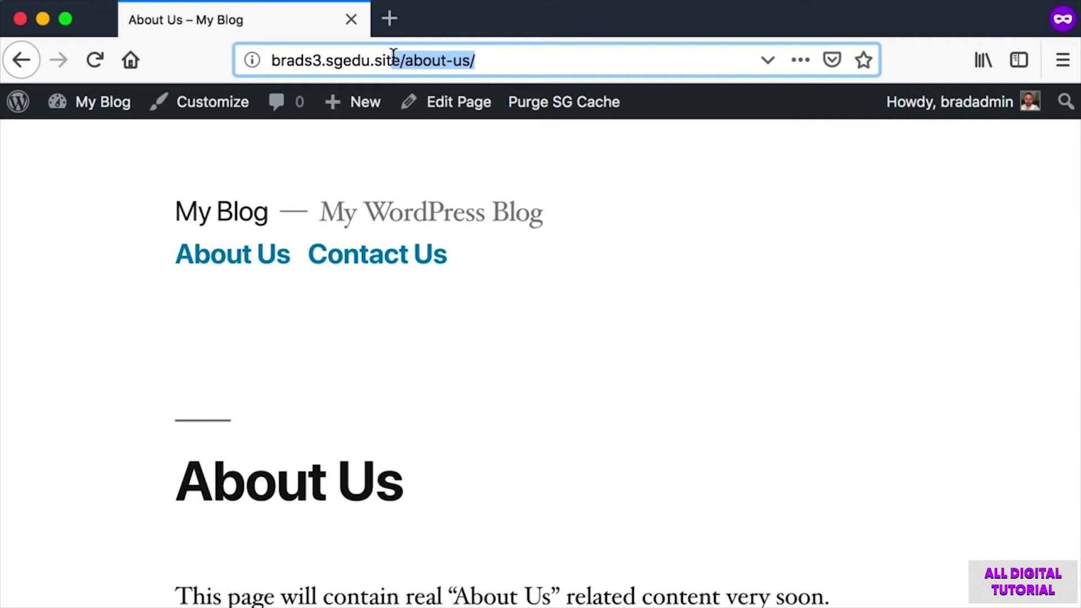
pyautogui.click(39, 180)
# Open the Contact Us page from the menu and review its text.
pyautogui.press('super+shift+4')
pyautogui.moveTo(310, 224); pyautogui.dragTo(551, 302)
pyautogui.click(377, 260)
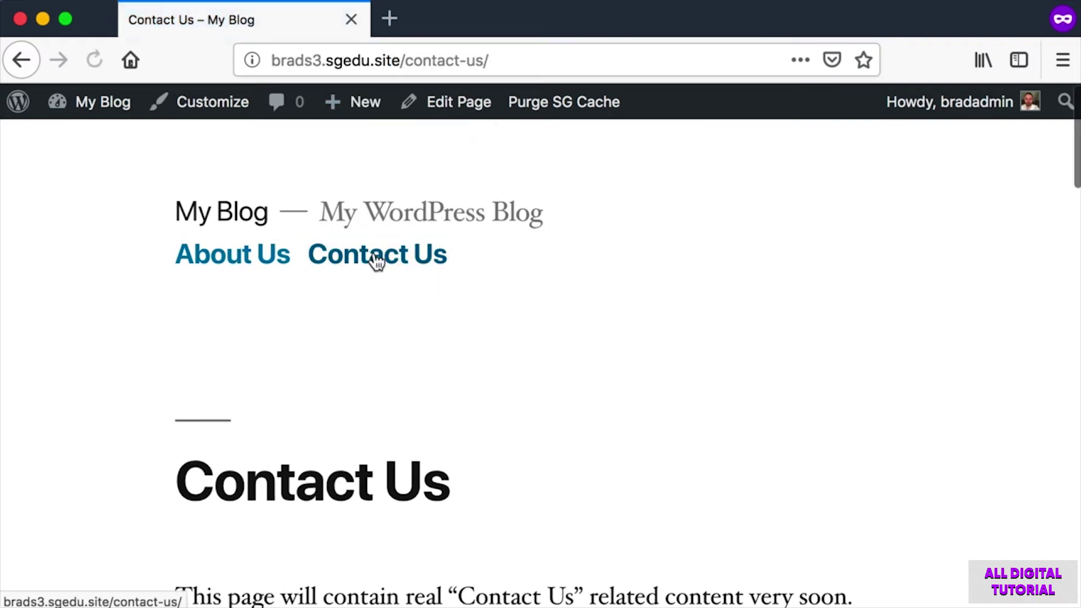
pyautogui.scroll(-3, 449, 329)
pyautogui.moveTo(178, 394); pyautogui.dragTo(664, 538)
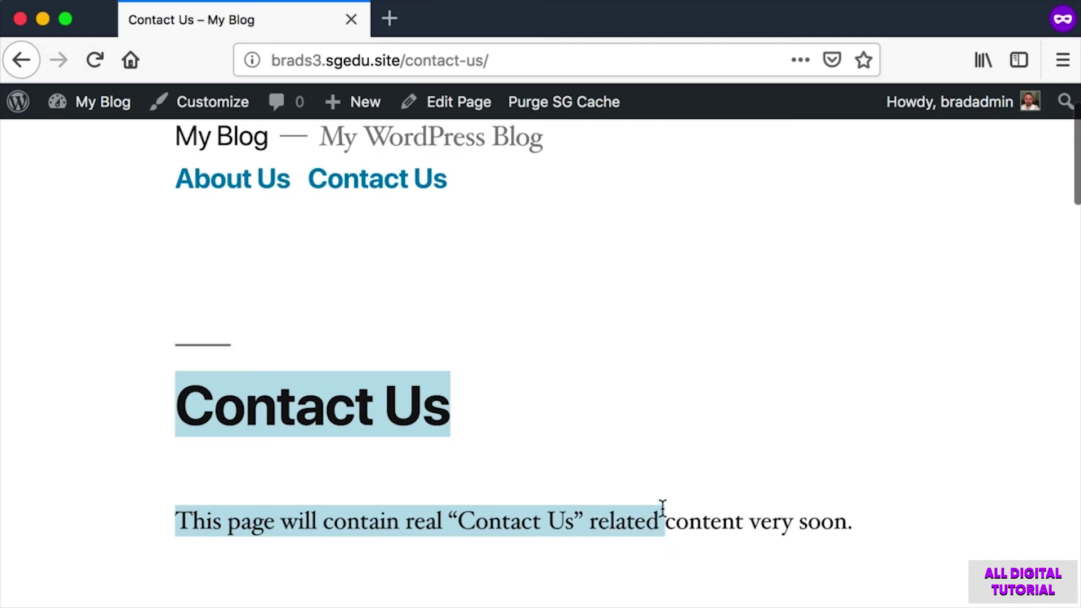
pyautogui.click(618, 456)
pyautogui.scroll(3, 620, 459)
# Return to the blog's home page, still listing only About Us and Contact Us, then reach the admin Dashboard.
pyautogui.press('super+shift+4')
pyautogui.moveTo(148, 186); pyautogui.dragTo(292, 231)
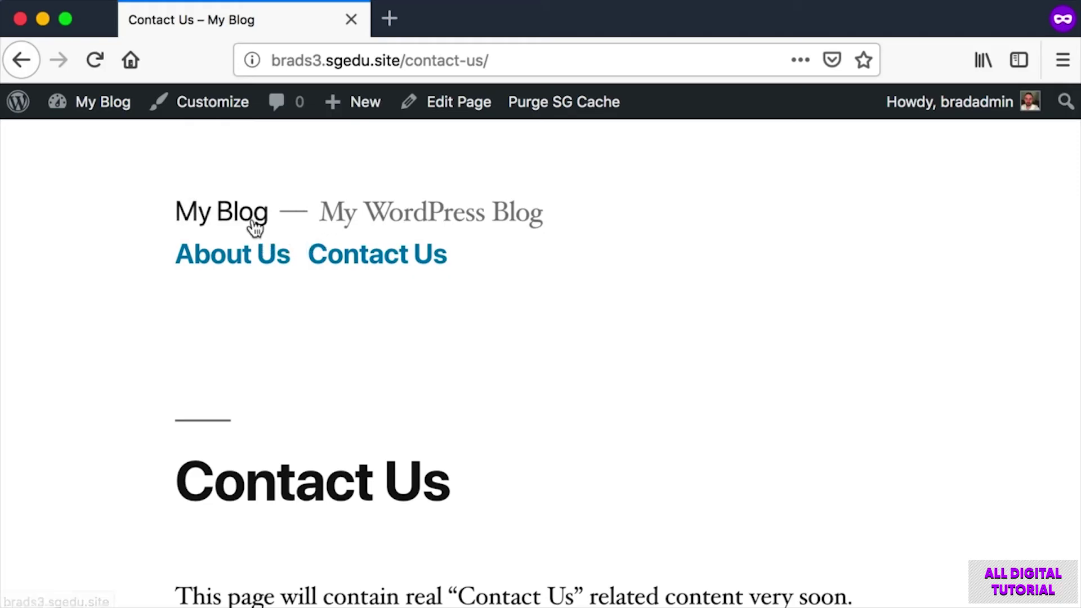
pyautogui.click(240, 223)
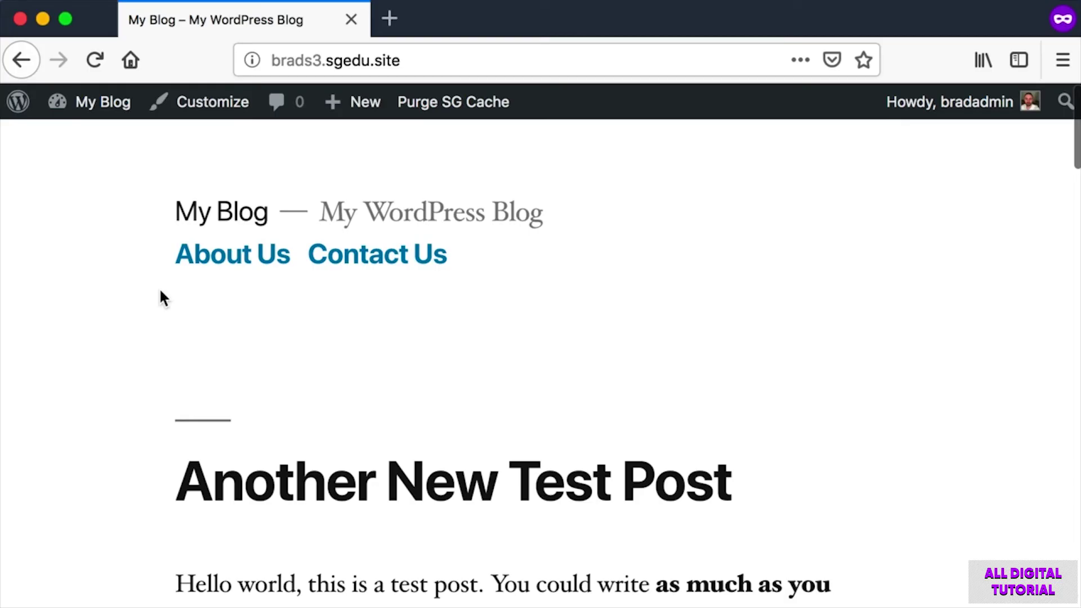
pyautogui.press('super+shift+4')
pyautogui.moveTo(169, 240); pyautogui.dragTo(526, 281)
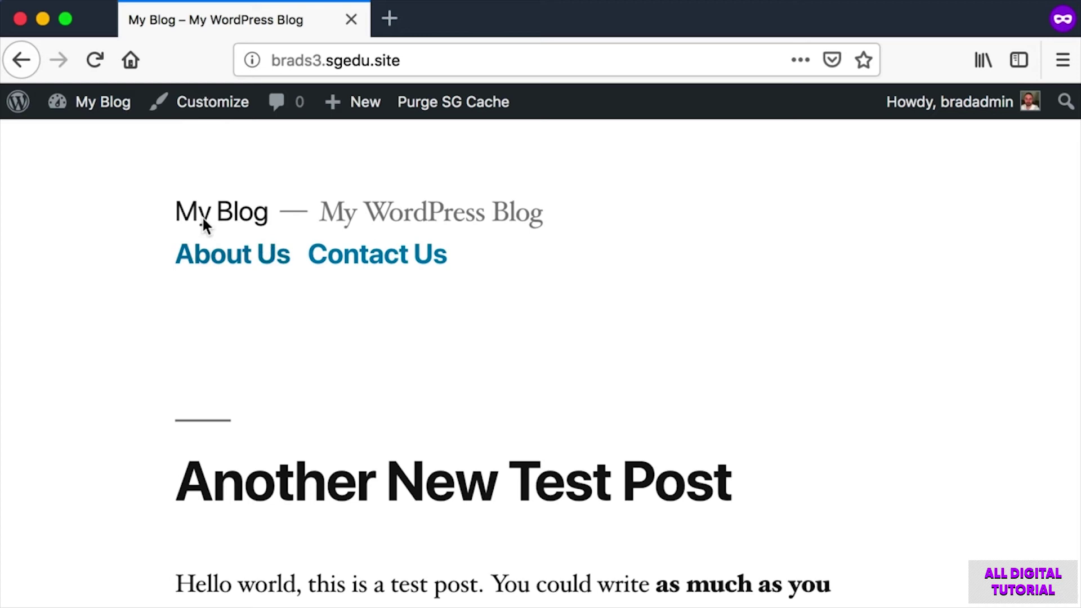
pyautogui.click(83, 103)
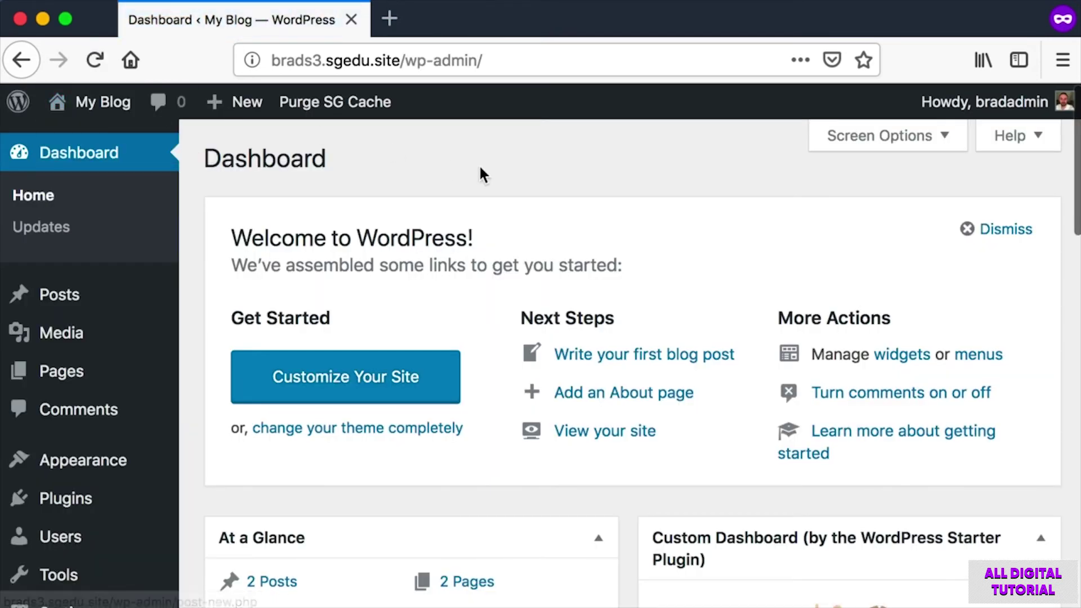
# Publish a page titled 'Photo Gallery' reading 'Photo Gallery content will live on this page very soon.'.
pyautogui.moveTo(91, 371)
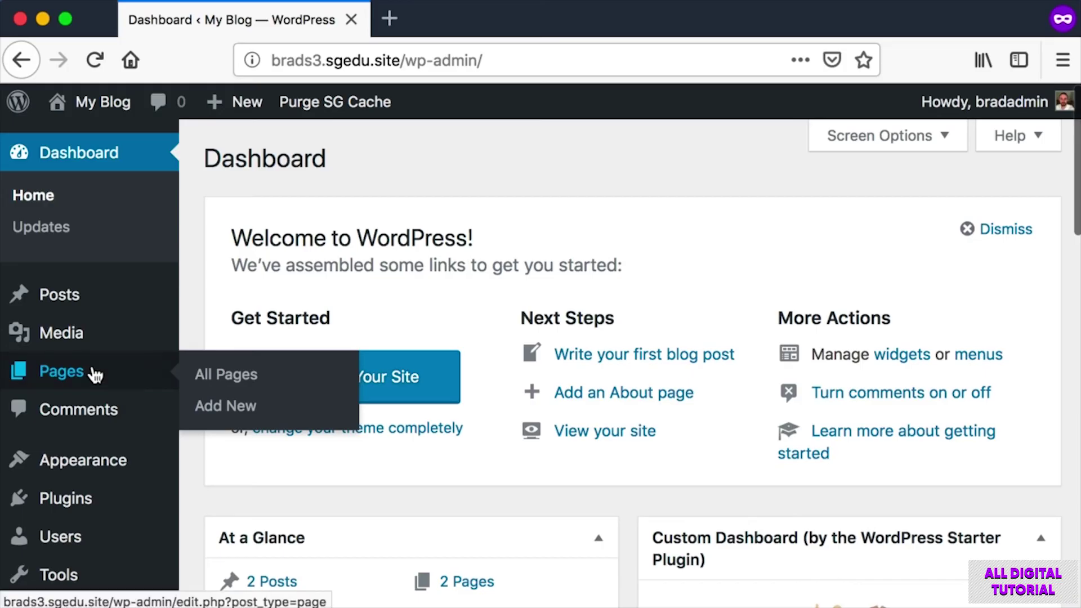
pyautogui.click(240, 414)
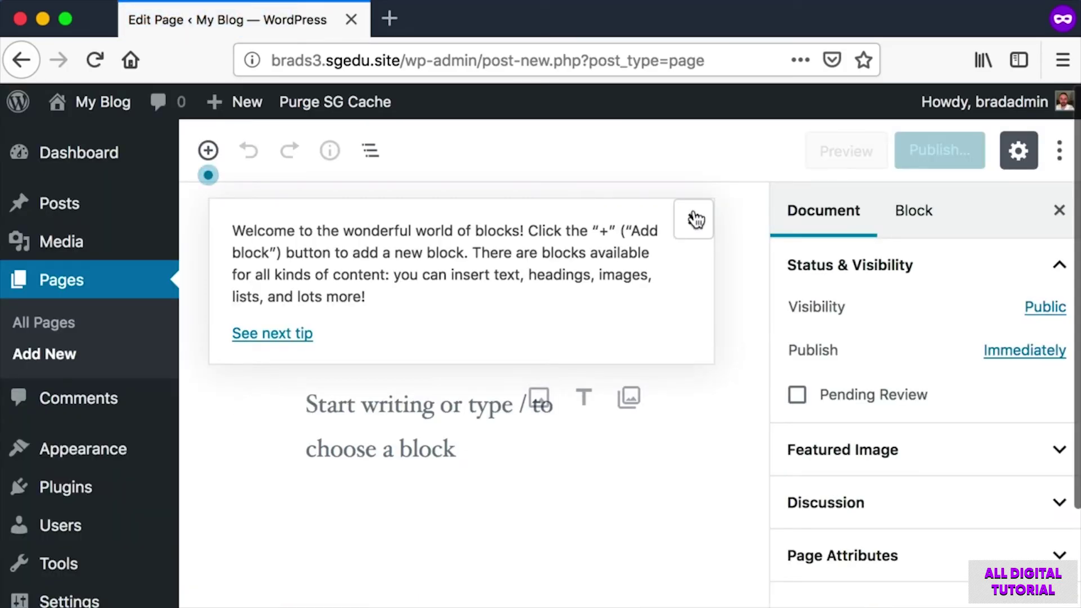
pyautogui.click(693, 219)
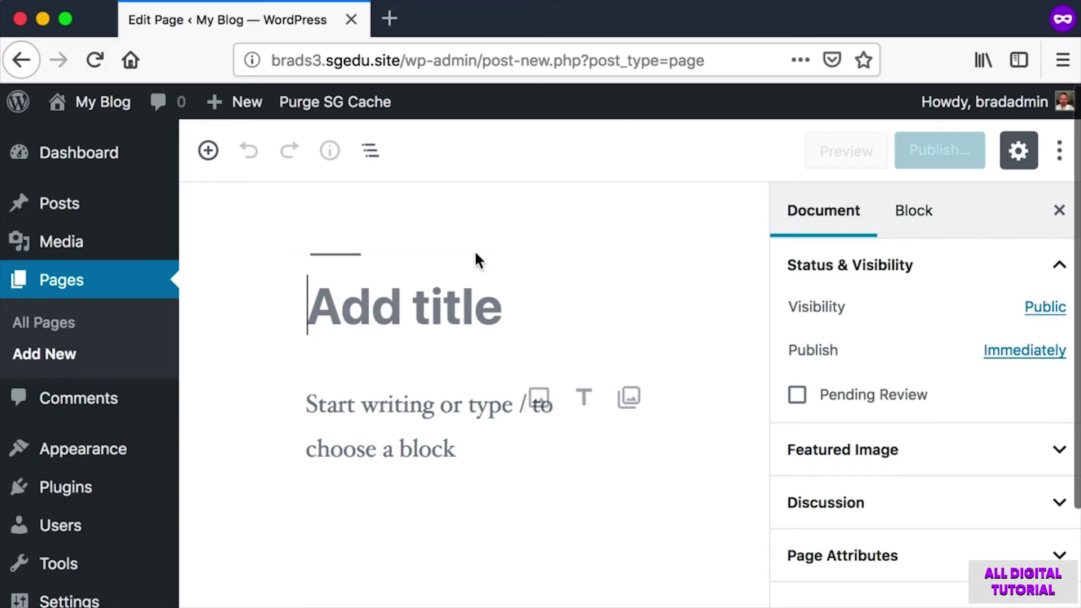
pyautogui.write('Photo Gallery')
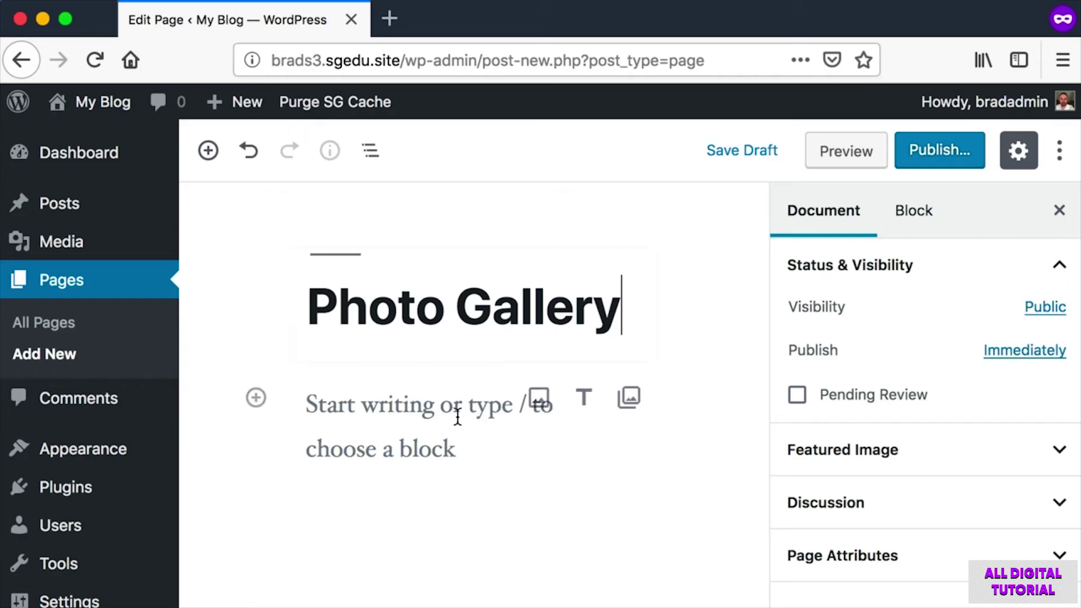
pyautogui.click(425, 395)
pyautogui.write('Photo Gallery ')
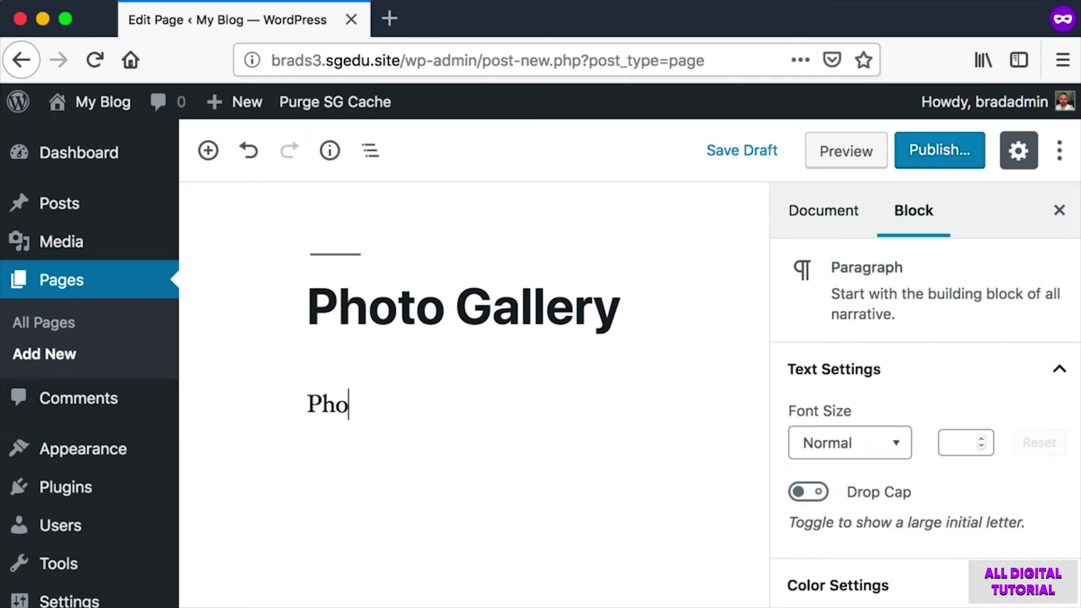
pyautogui.write('conten')
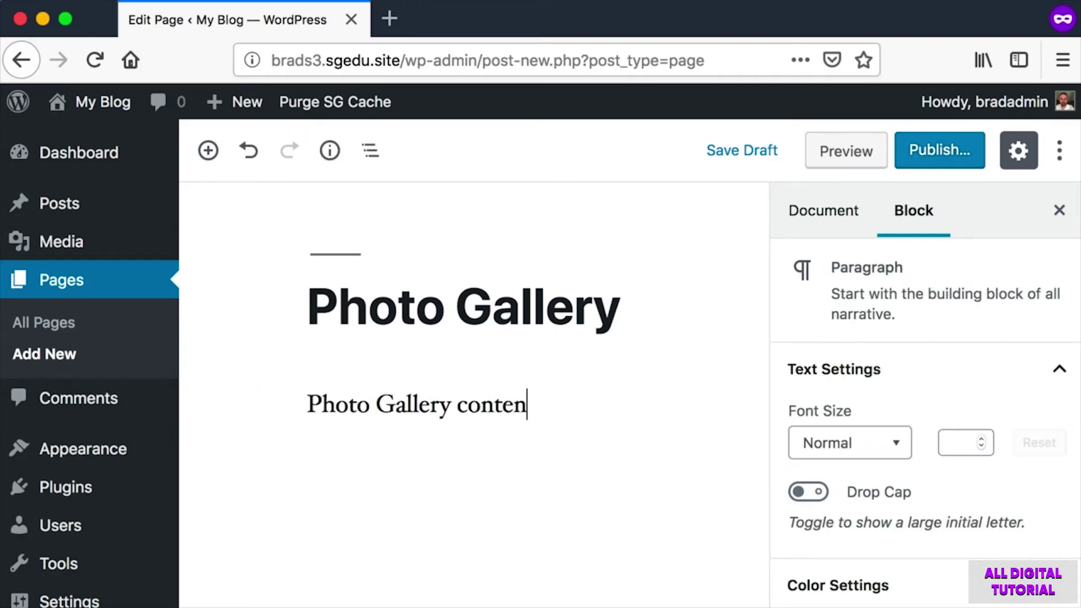
pyautogui.write('t will live on thi')
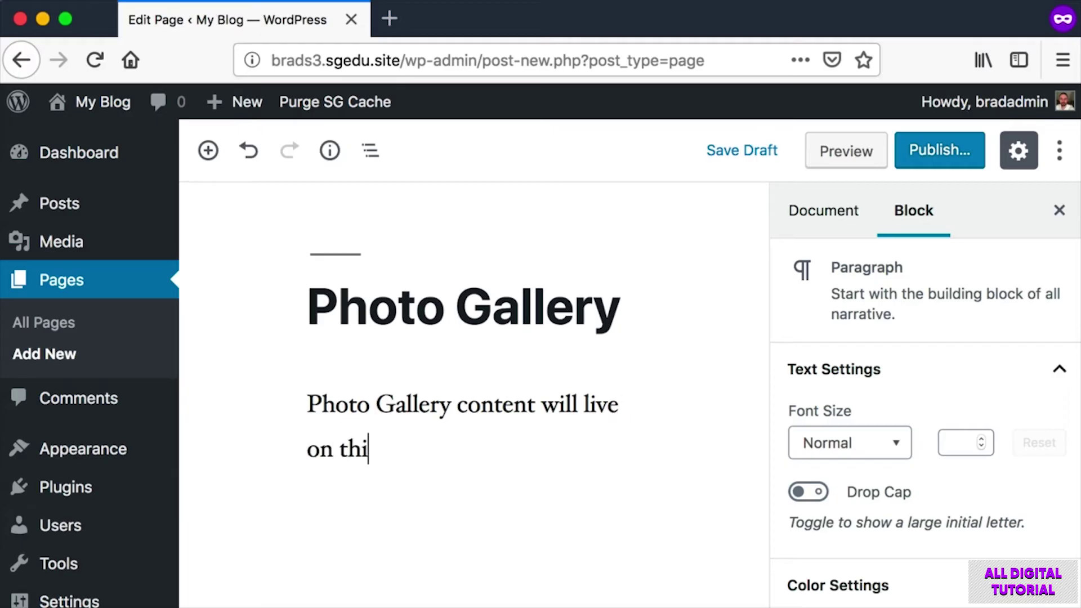
pyautogui.write('s page very soon.')
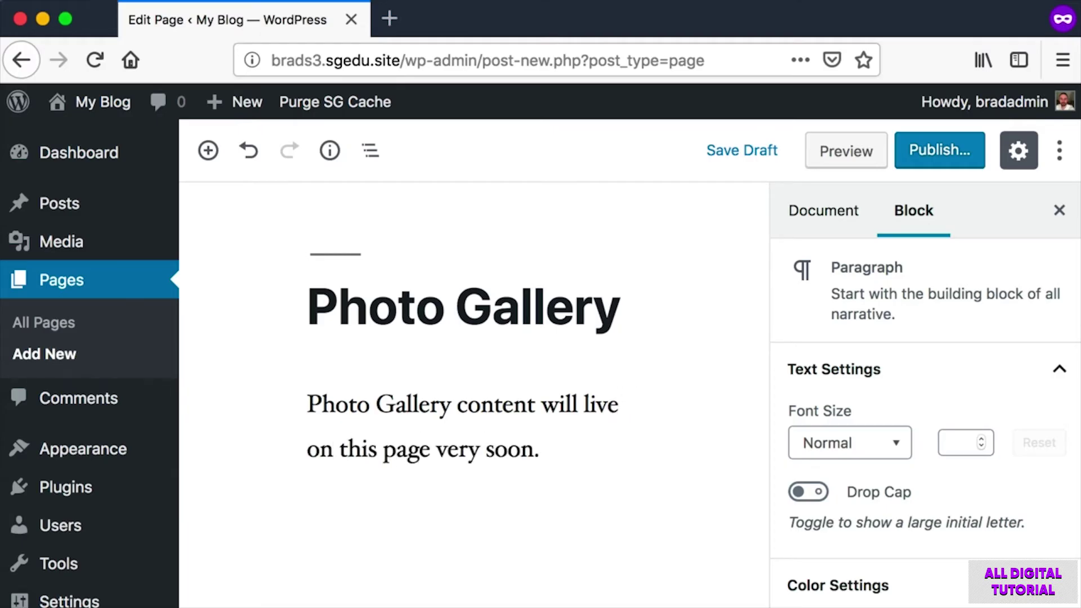
pyautogui.press('super+shift+4')
pyautogui.moveTo(903, 125); pyautogui.dragTo(979, 211)
pyautogui.click(957, 158)
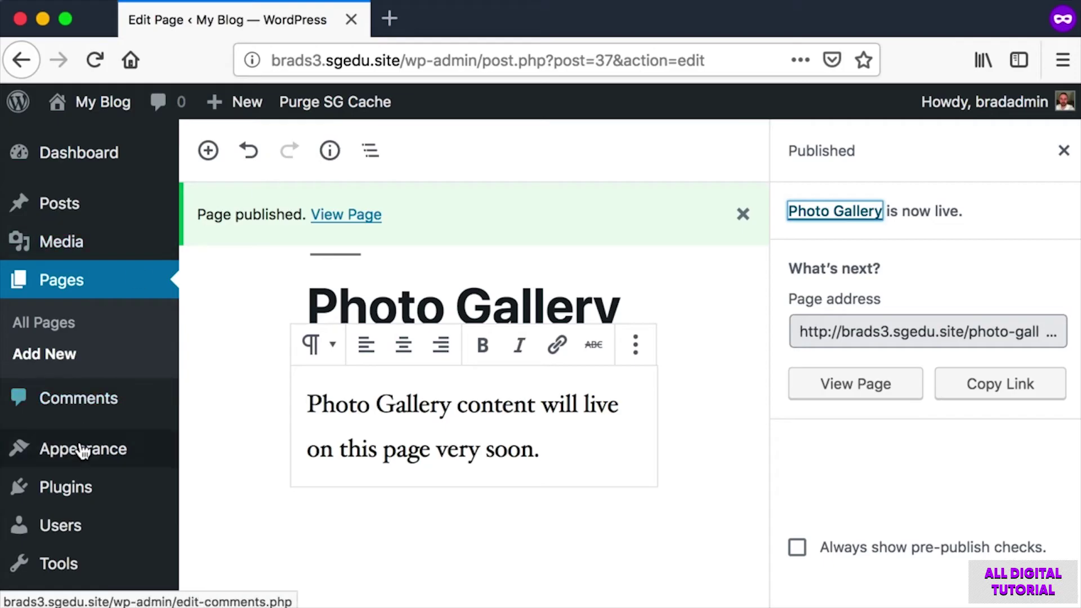
# Go to Appearance > Menus to edit the Main Menu.
pyautogui.moveTo(78, 457)
pyautogui.press('super+shift+4')
pyautogui.moveTo(35, 432)
pyautogui.mouseDown()
pyautogui.moveTo(140, 460)
pyautogui.moveTo(95, 460)
pyautogui.mouseUp()
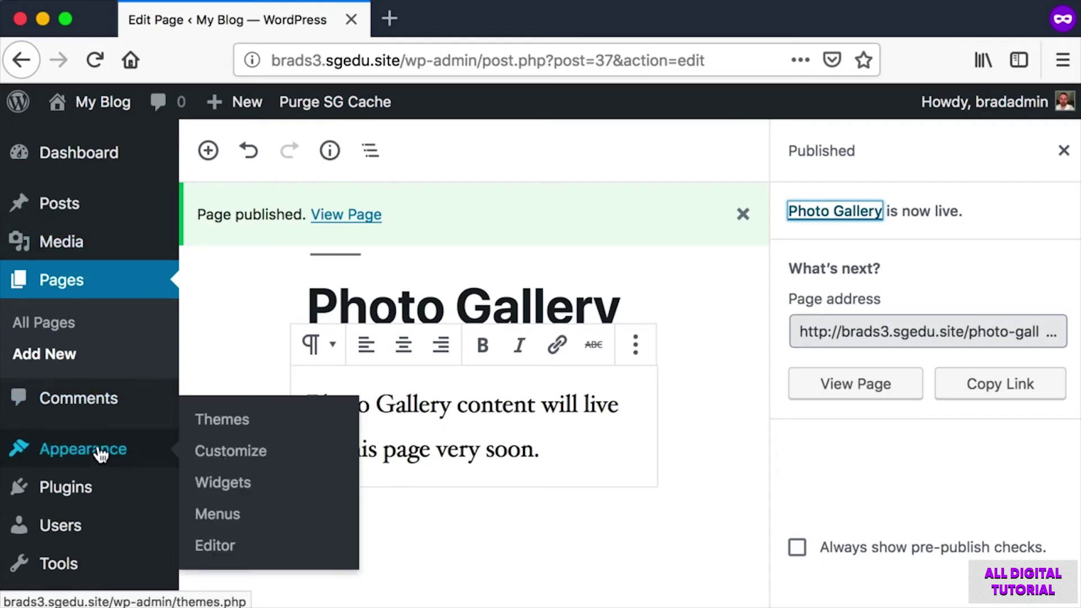
pyautogui.press('super+shift+4')
pyautogui.moveTo(193, 498); pyautogui.dragTo(298, 530)
pyautogui.click(226, 514)
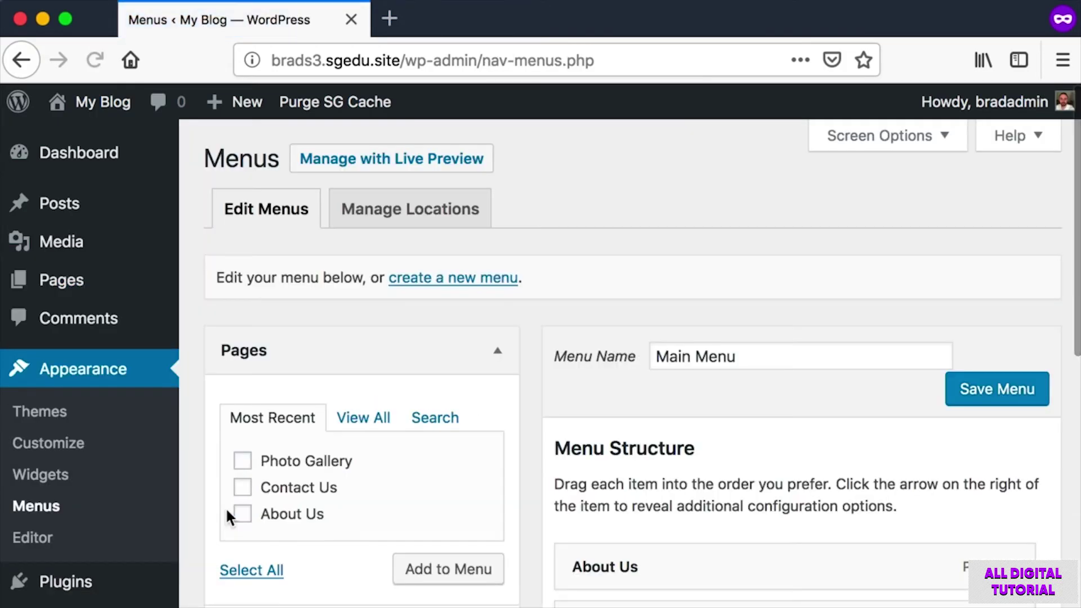
# Tick the Photo Gallery page and add it to the Main Menu.
pyautogui.scroll(-5, 583, 365)
pyautogui.press('super+shift+4')
pyautogui.moveTo(564, 366); pyautogui.dragTo(988, 514)
pyautogui.press('super+shift+4')
pyautogui.moveTo(205, 295); pyautogui.dragTo(518, 437)
pyautogui.click(240, 319)
pyautogui.press('super+shift+4')
pyautogui.moveTo(227, 300); pyautogui.dragTo(383, 332)
pyautogui.press('super+shift+4')
pyautogui.moveTo(382, 404); pyautogui.dragTo(517, 455)
pyautogui.click(486, 435)
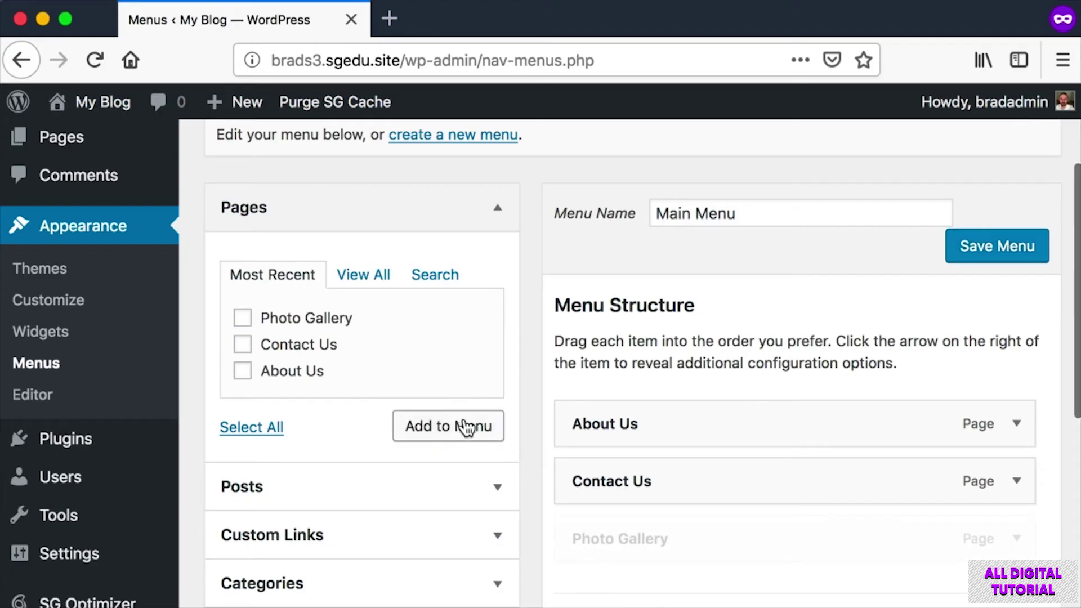
# Move Photo Gallery between About Us and Contact Us and save the Main Menu.
pyautogui.scroll(-2, 542, 434)
pyautogui.press('super+shift+4')
pyautogui.moveTo(536, 434); pyautogui.dragTo(1064, 503)
pyautogui.press('super+shift+4')
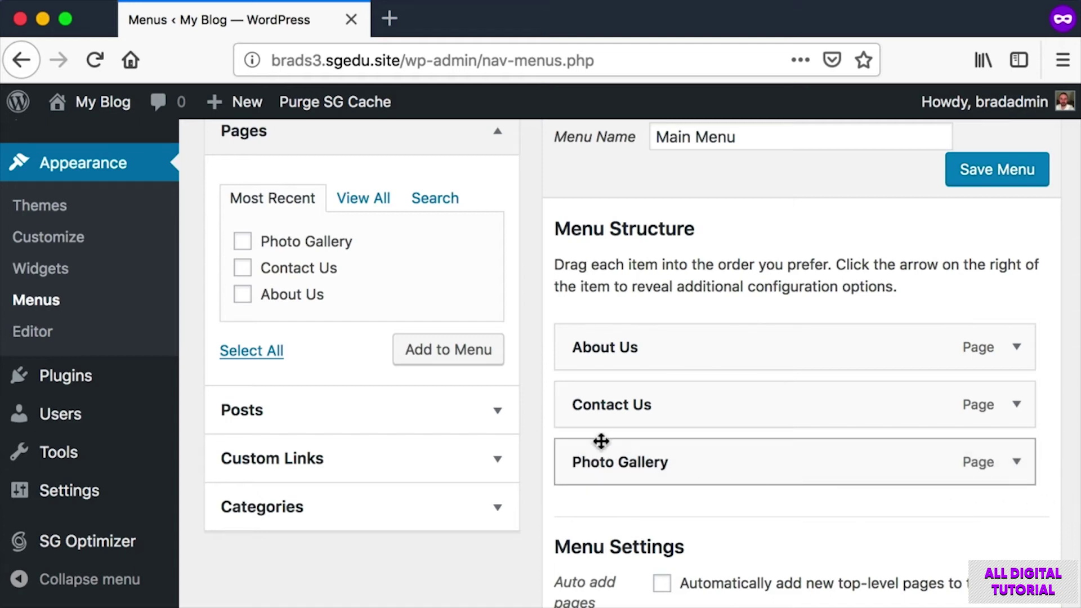
pyautogui.moveTo(555, 372); pyautogui.dragTo(806, 373)
pyautogui.moveTo(722, 467); pyautogui.dragTo(717, 416)
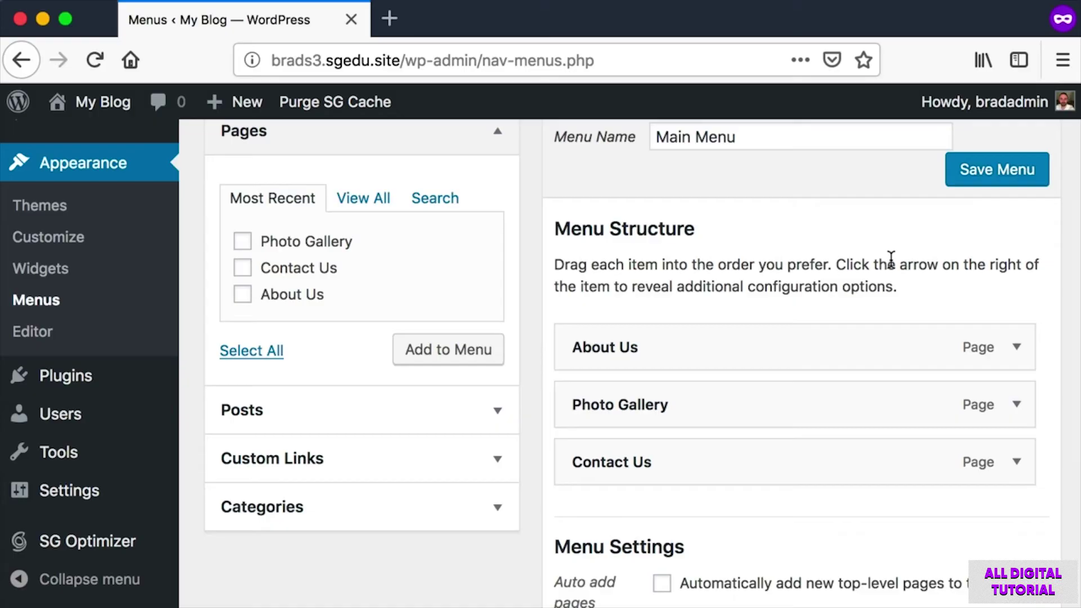
pyautogui.click(1024, 179)
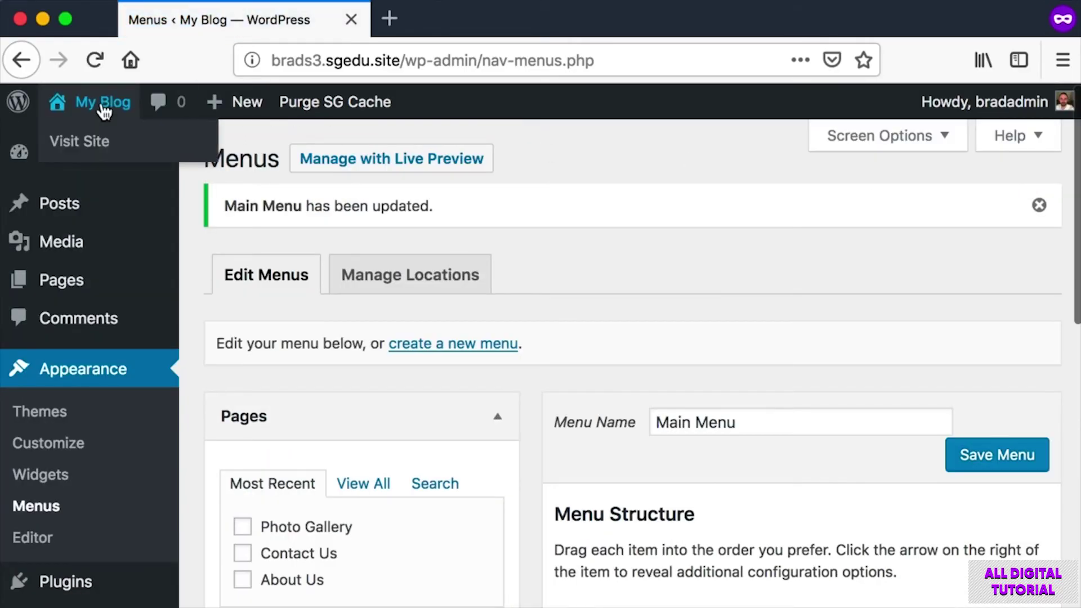
# Visit the live site and open the new Photo Gallery page from its menu.
pyautogui.click(103, 105)
pyautogui.press('super+shift+4')
pyautogui.moveTo(146, 301); pyautogui.dragTo(749, 223)
pyautogui.press('Escape')
pyautogui.press('super+shift+4')
pyautogui.moveTo(304, 223); pyautogui.dragTo(492, 290)
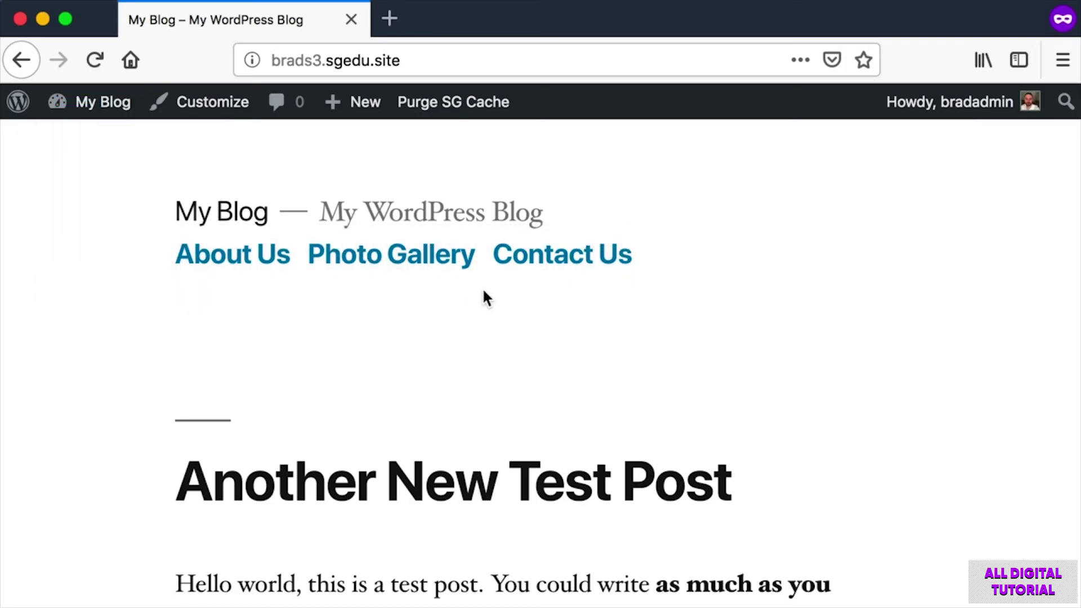
pyautogui.click(352, 247)
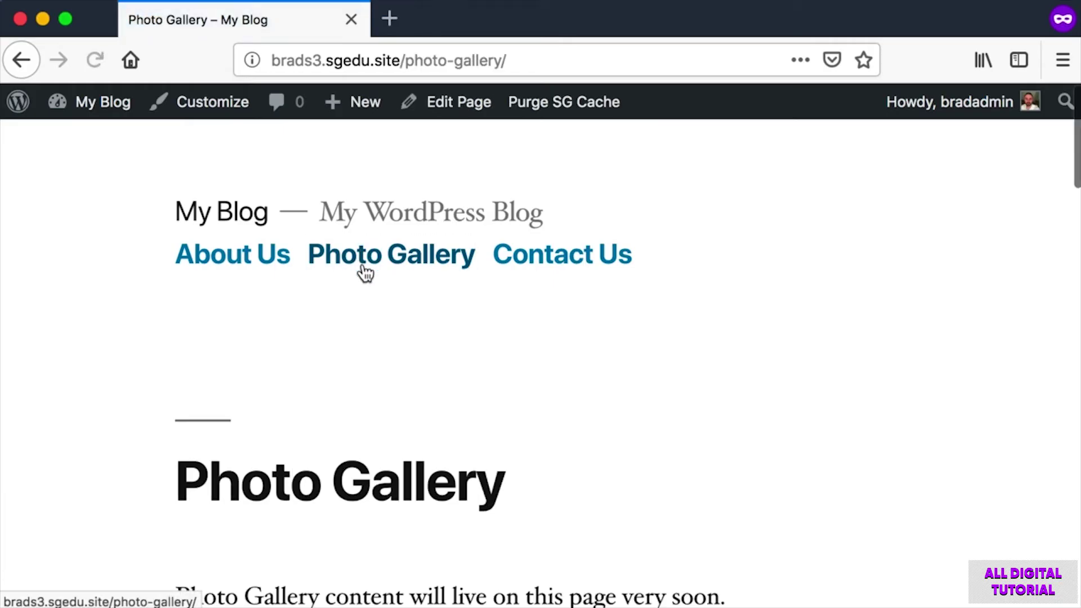
pyautogui.scroll(-4, 364, 272)
pyautogui.moveTo(210, 329); pyautogui.dragTo(584, 492)
pyautogui.click(583, 490)
pyautogui.scroll(1, 583, 488)
pyautogui.scroll(3, 582, 487)
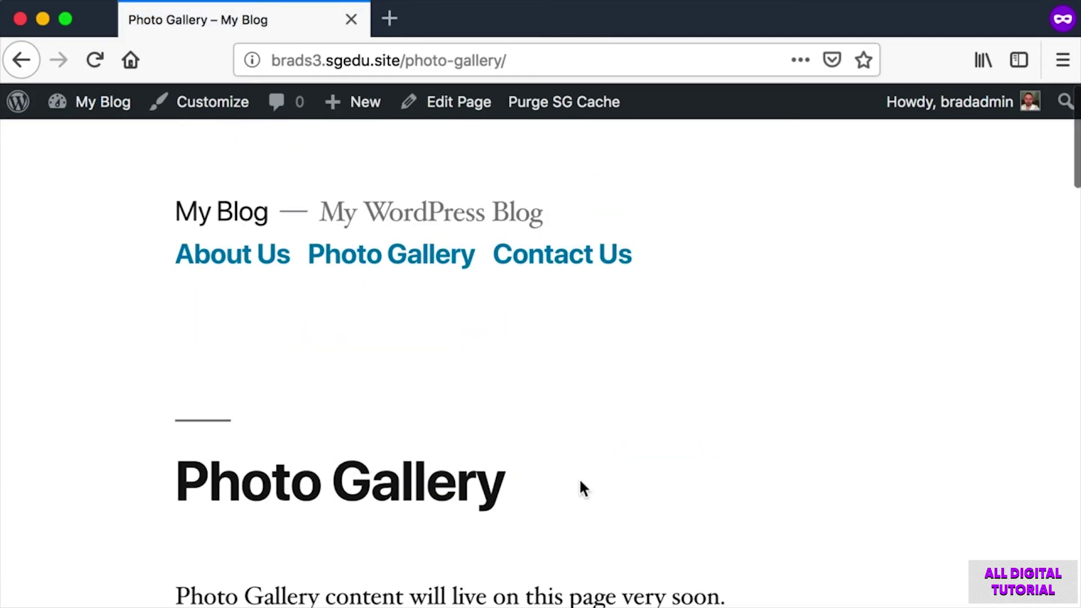
pyautogui.scroll(-2, 582, 487)
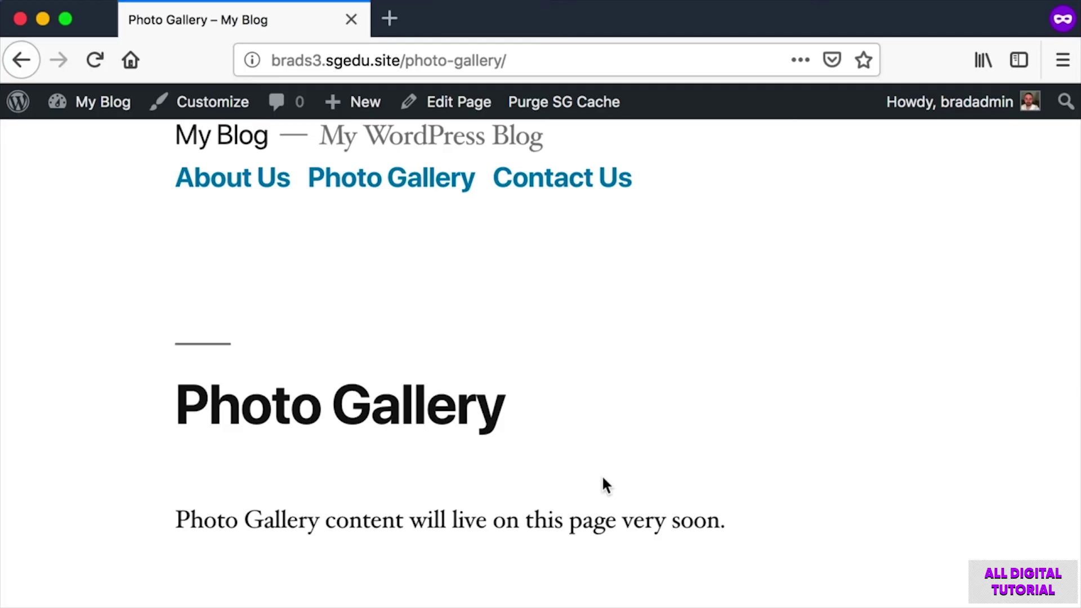
pyautogui.scroll(3, 385, 280)
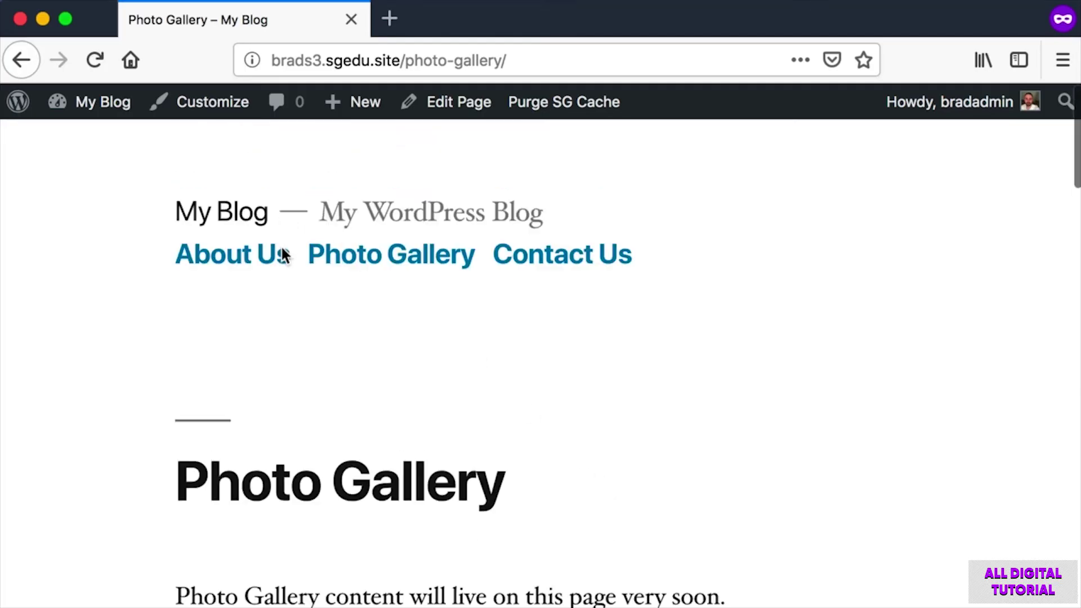
# Try the About Us, Photo Gallery and Contact Us menu links, ending on Contact Us.
pyautogui.click(248, 259)
pyautogui.click(369, 264)
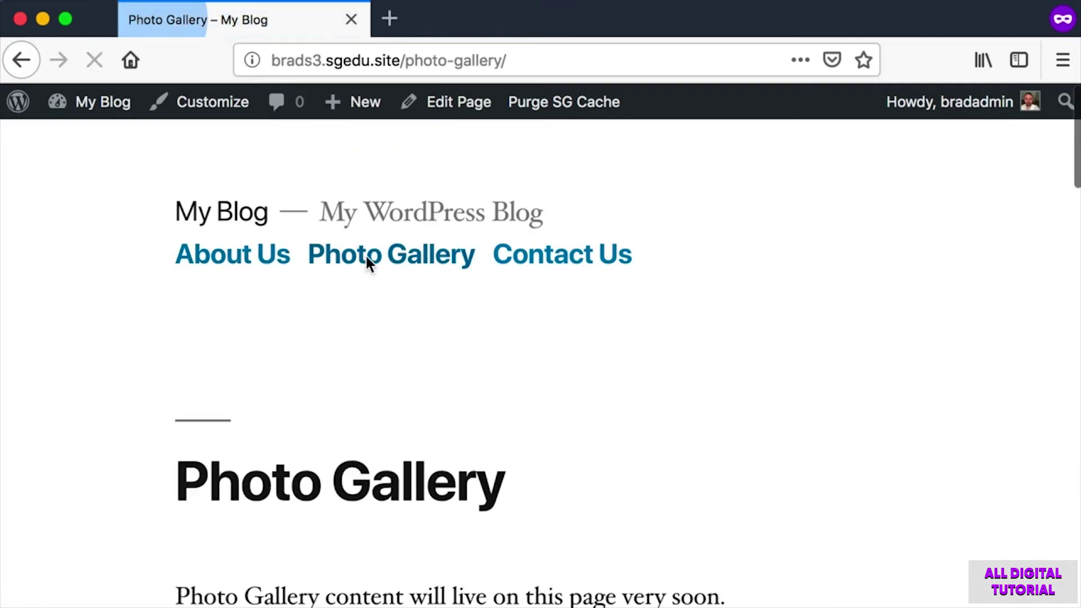
pyautogui.click(541, 262)
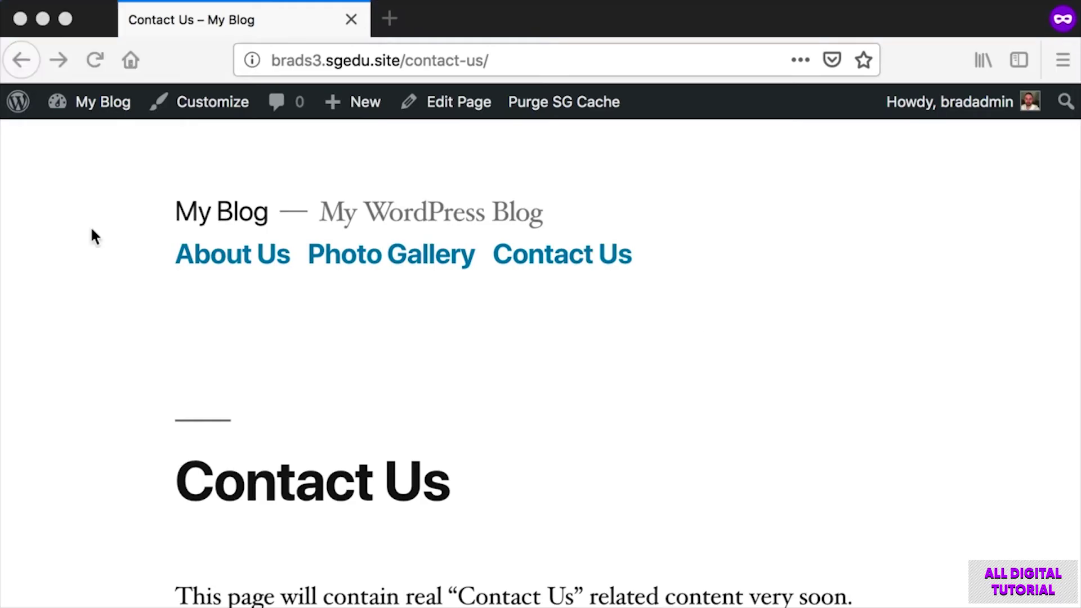
pyautogui.press('super+shift+4')
pyautogui.moveTo(173, 155); pyautogui.dragTo(929, 602)
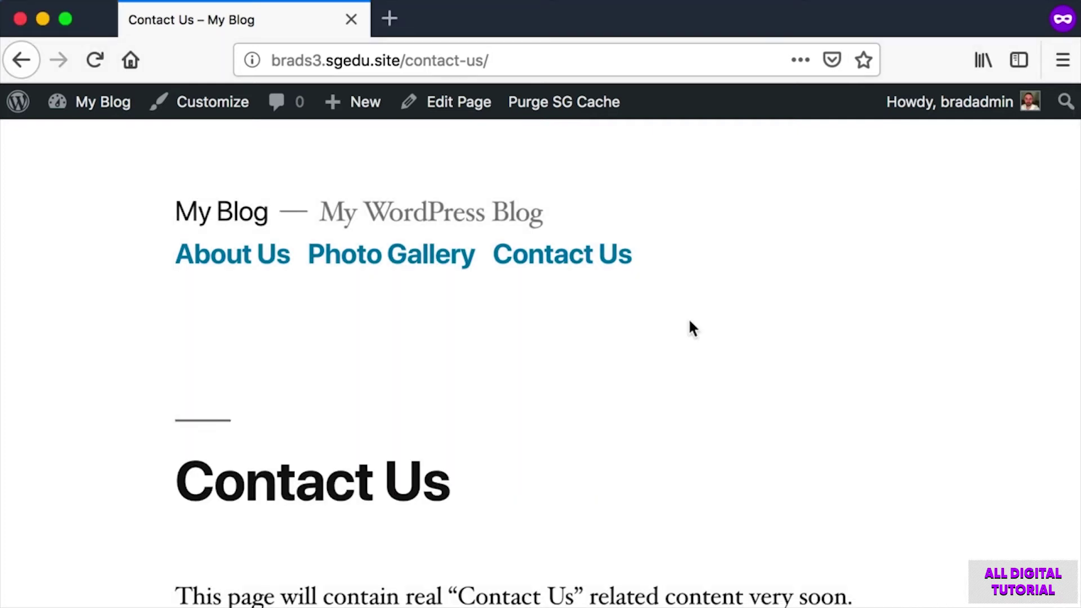
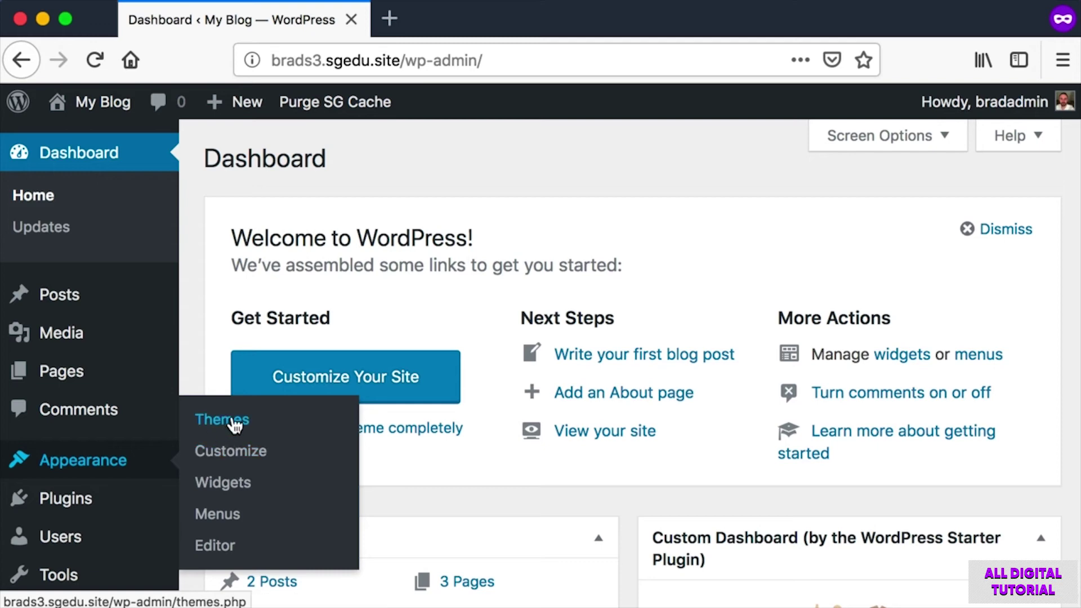
# Open Appearance > Themes and screenshot the theme cards and the Active: Twenty Nineteen bar.
pyautogui.click(236, 426)
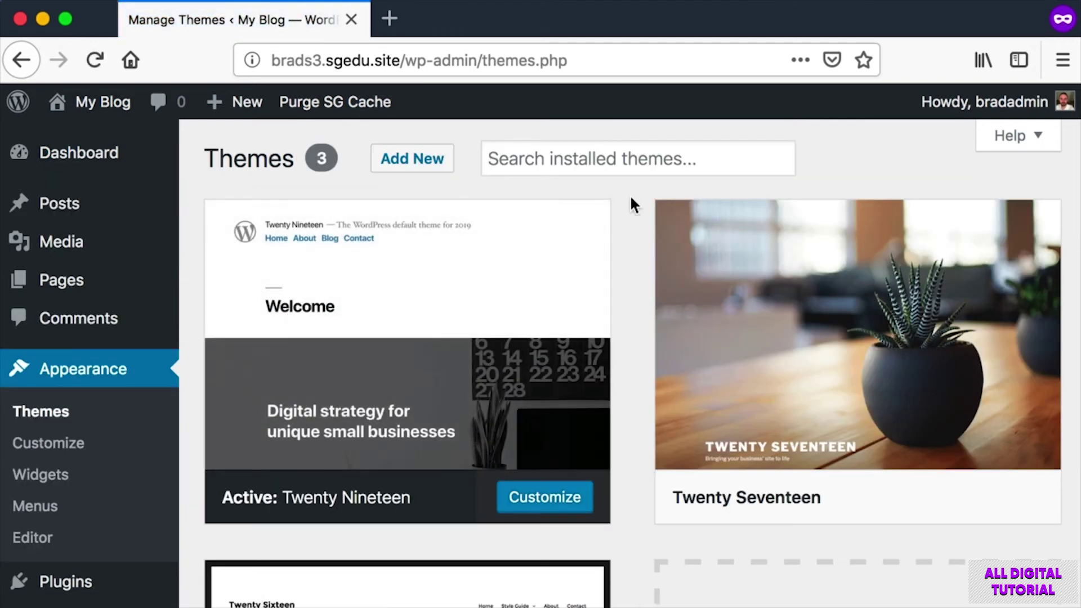
pyautogui.scroll(-2, 620, 197)
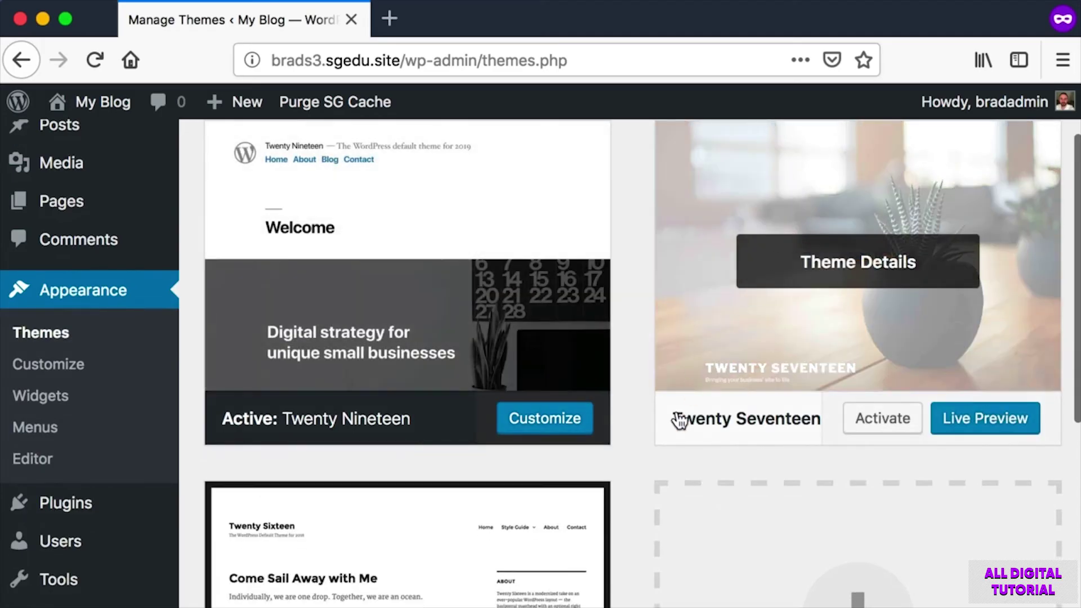
pyautogui.scroll(-5, 563, 476)
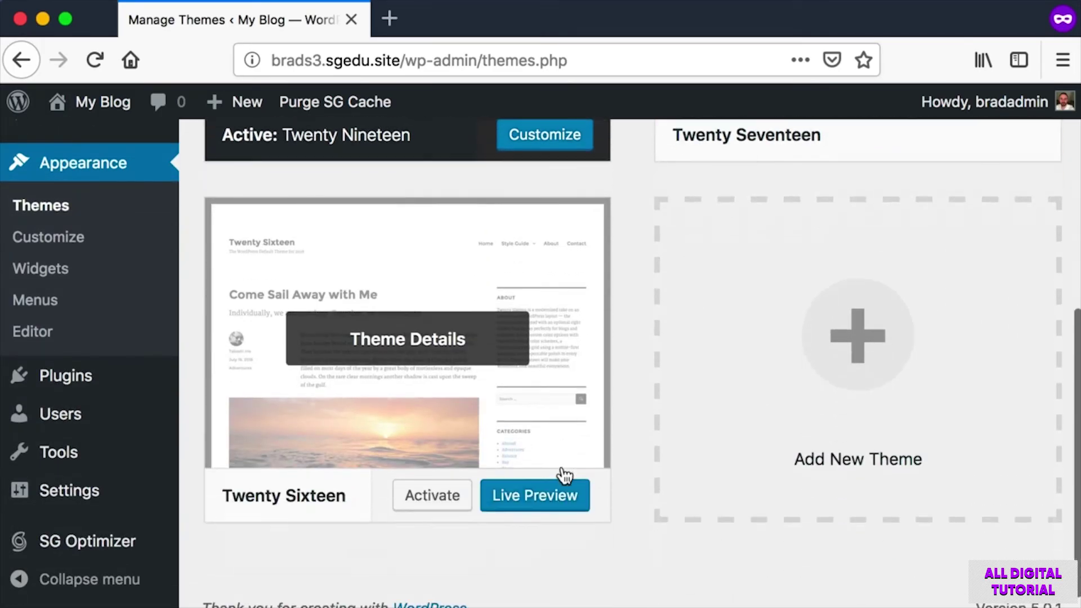
pyautogui.scroll(4, 563, 476)
pyautogui.scroll(3, 564, 476)
pyautogui.scroll(1, 471, 352)
pyautogui.press('super+shift+4')
pyautogui.moveTo(625, 188); pyautogui.dragTo(172, 555)
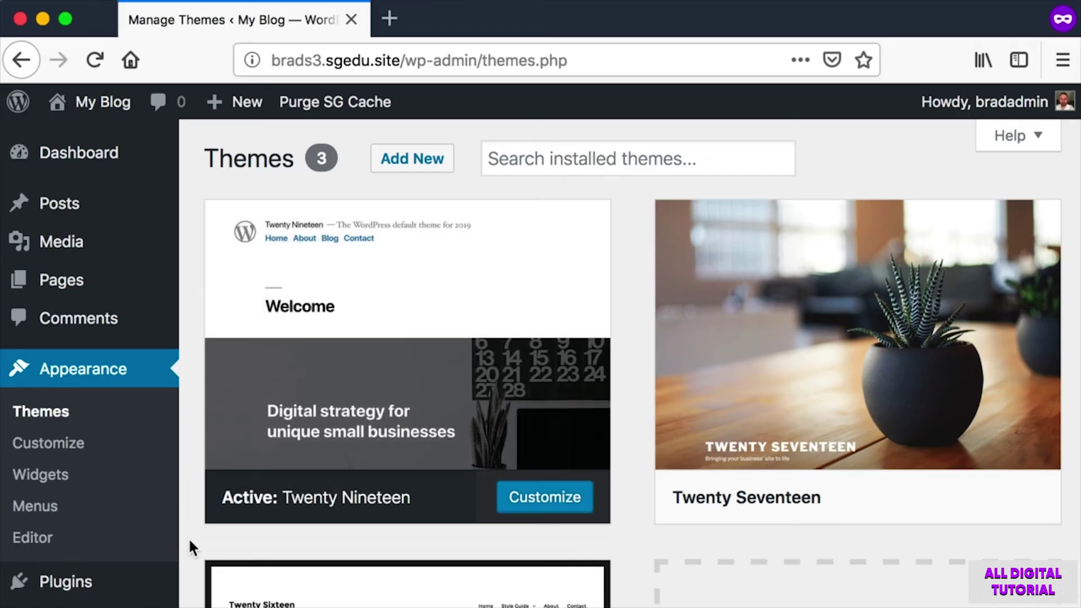
pyautogui.press('super+shift+4')
pyautogui.moveTo(212, 476); pyautogui.dragTo(409, 516)
# Screenshot the Twenty Seventeen theme card and the area below its preview.
pyautogui.scroll(-5, 640, 487)
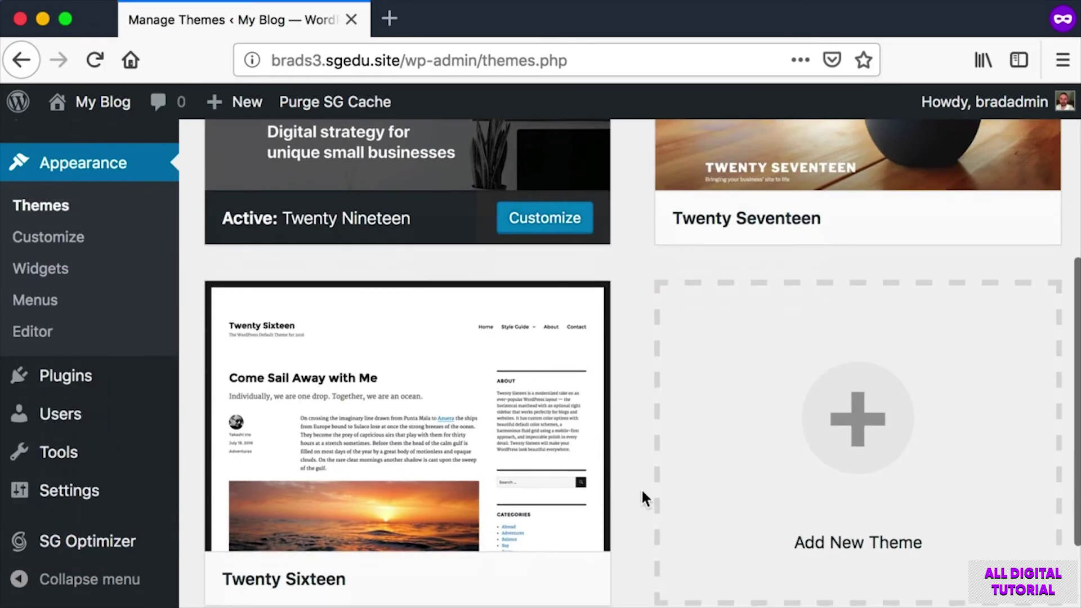
pyautogui.scroll(2, 538, 493)
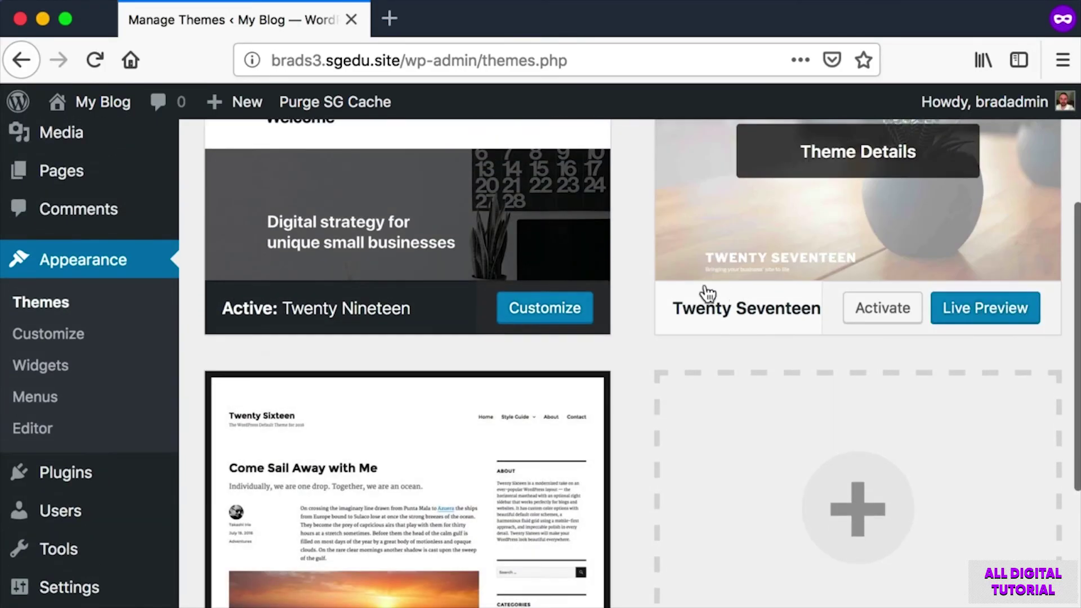
pyautogui.scroll(-2, 516, 441)
pyautogui.scroll(5, 838, 237)
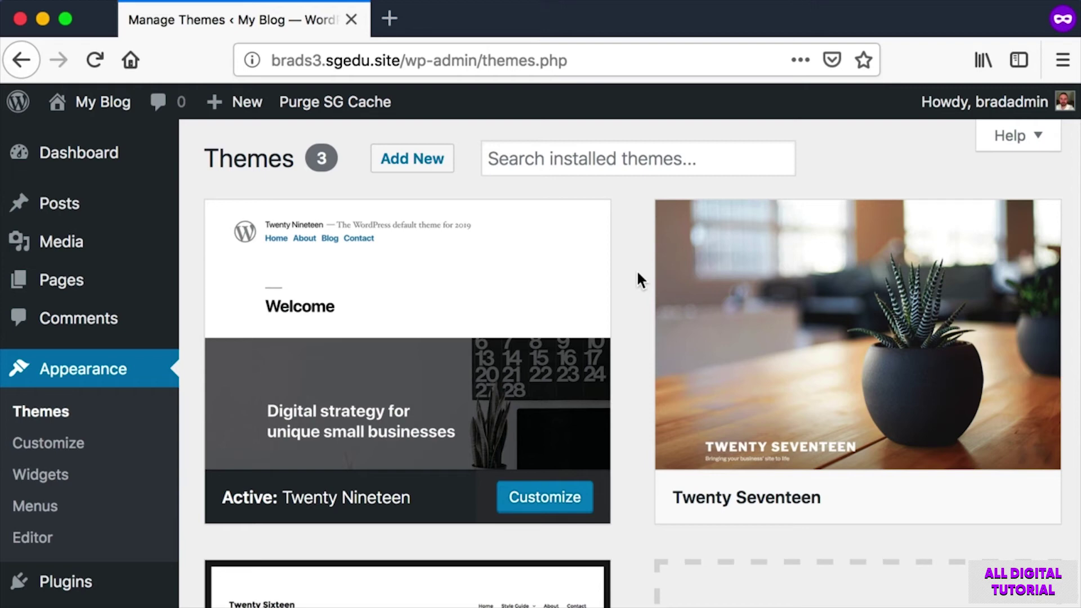
pyautogui.scroll(-5, 639, 278)
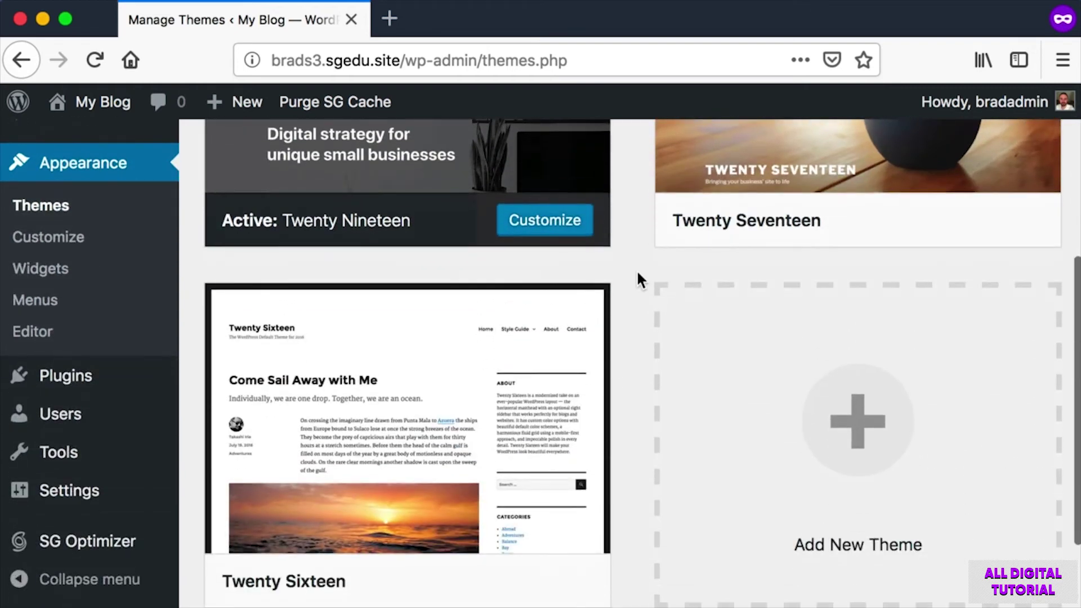
pyautogui.scroll(1, 640, 276)
pyautogui.scroll(4, 549, 288)
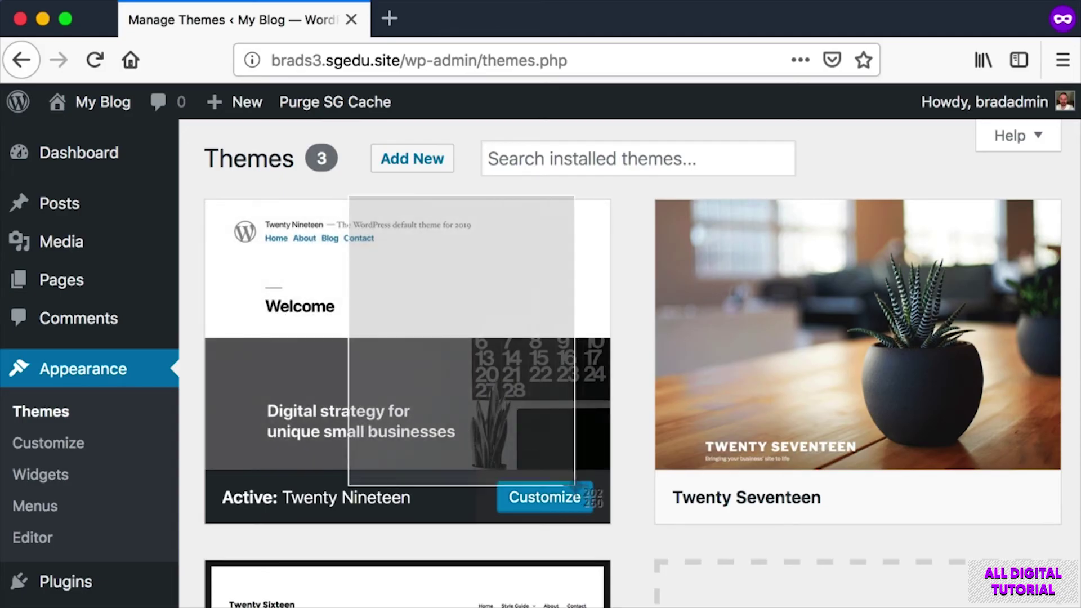
pyautogui.press('shift+super+4')
pyautogui.moveTo(604, 180); pyautogui.dragTo(1023, 524)
pyautogui.scroll(-10, 555, 502)
pyautogui.scroll(10, 379, 372)
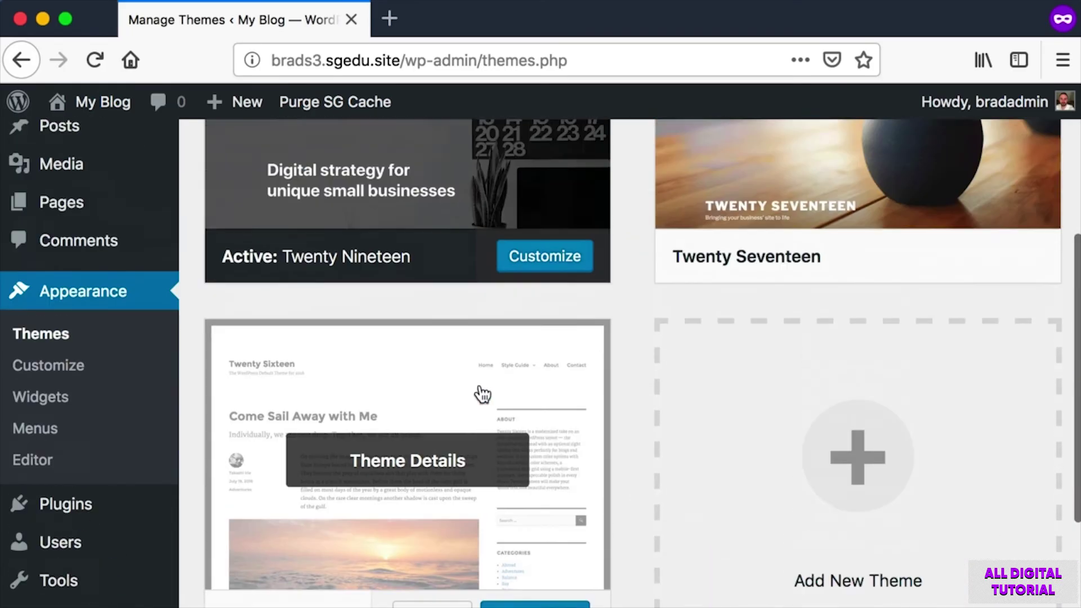
pyautogui.scroll(1, 647, 403)
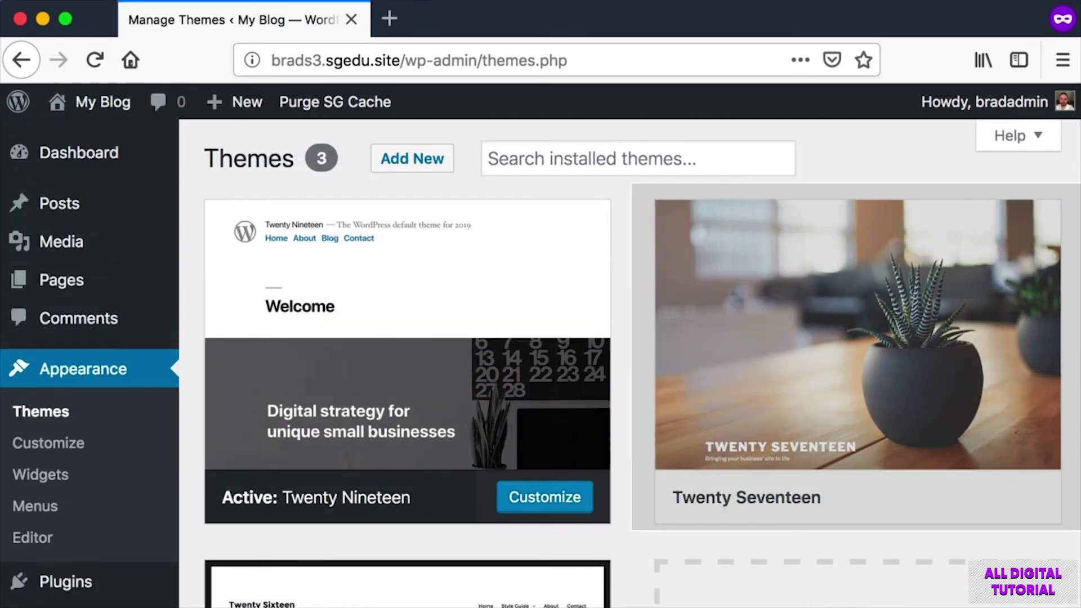
pyautogui.press('shift+super+4')
pyautogui.moveTo(825, 461); pyautogui.dragTo(900, 526)
# Activate Twenty Seventeen and open the site's front page from My Blog.
pyautogui.click(896, 500)
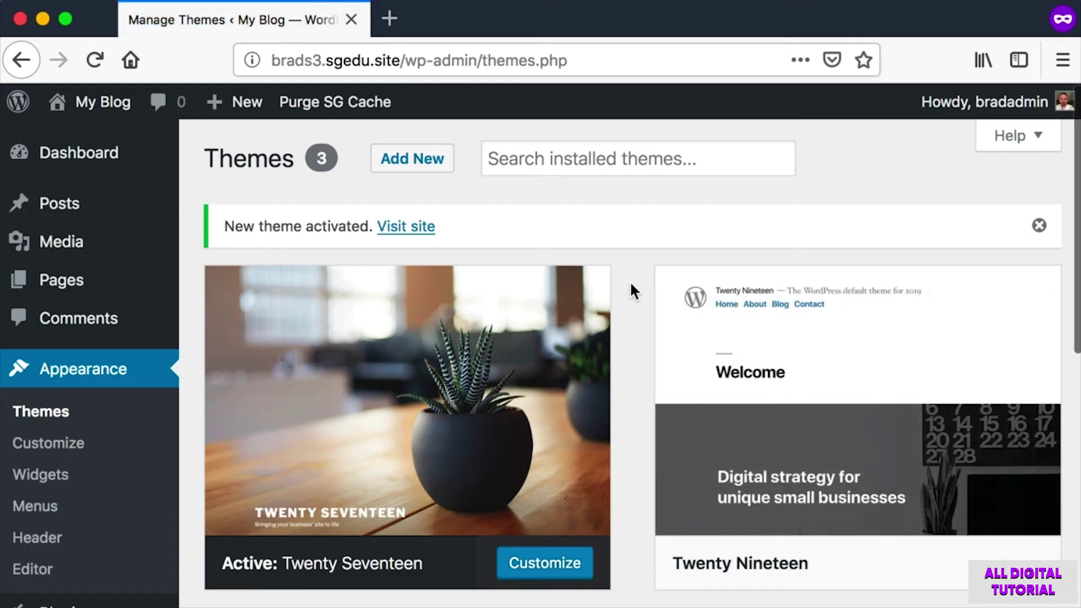
pyautogui.moveTo(67, 103)
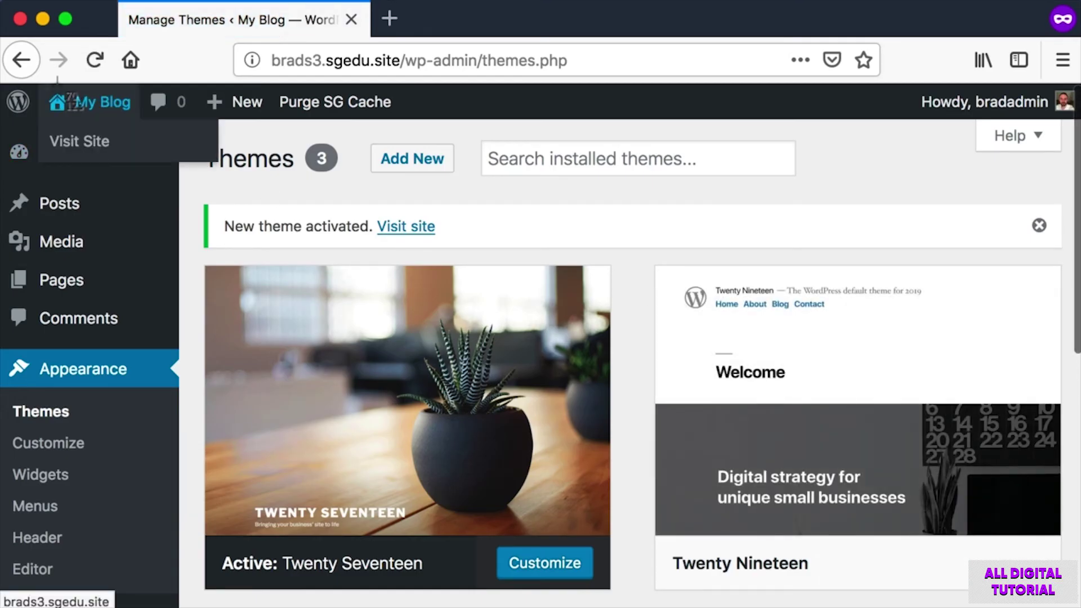
pyautogui.click(84, 104)
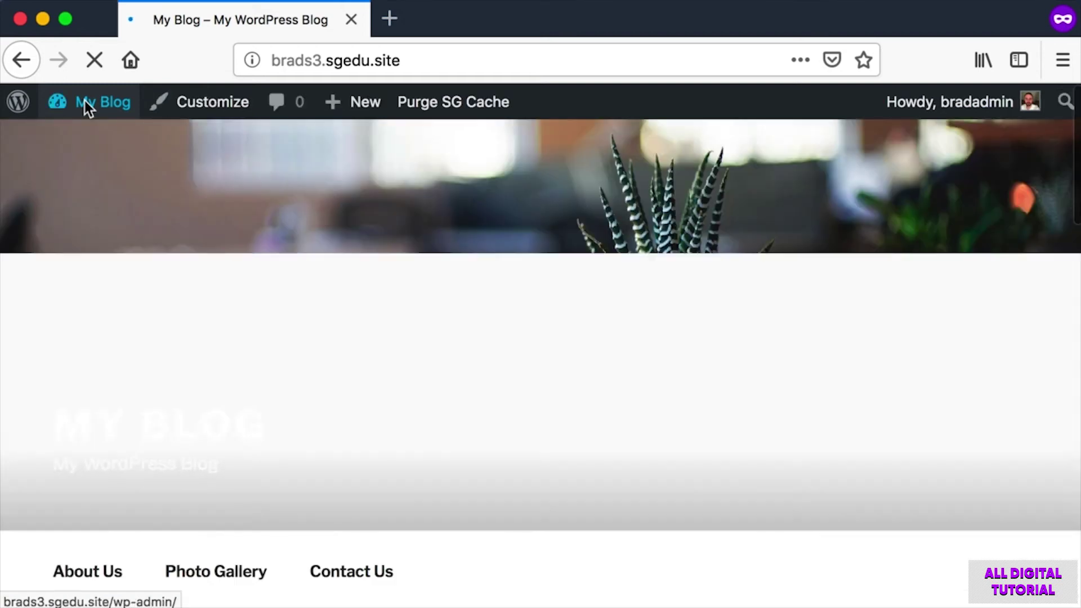
# Scroll through the front page in its new Twenty Seventeen design.
pyautogui.scroll(-7, 572, 291)
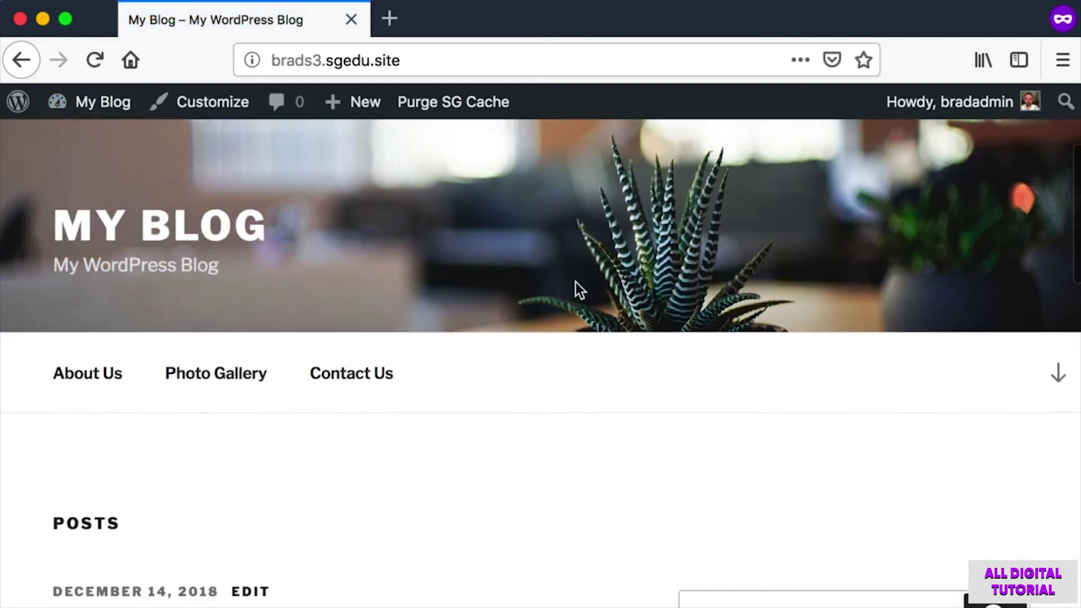
pyautogui.scroll(-15, 577, 290)
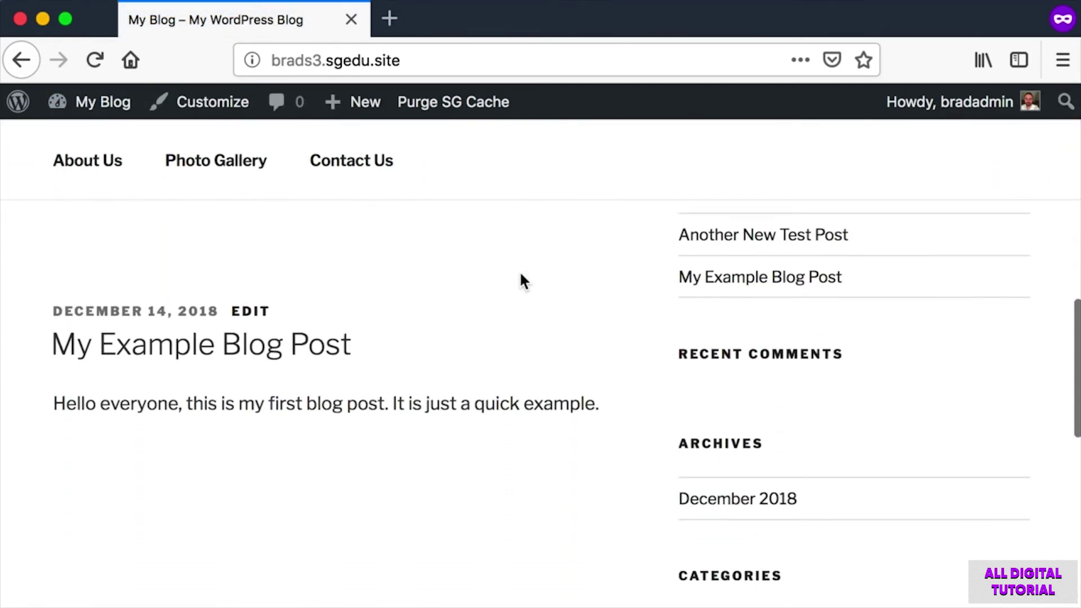
pyautogui.scroll(20, 521, 284)
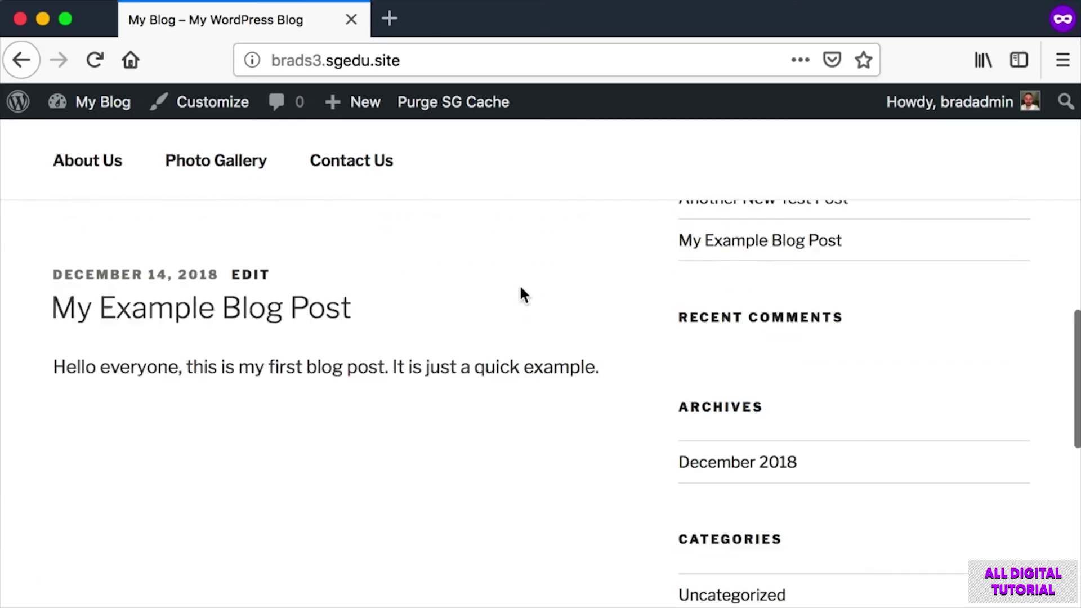
pyautogui.scroll(-5, 521, 287)
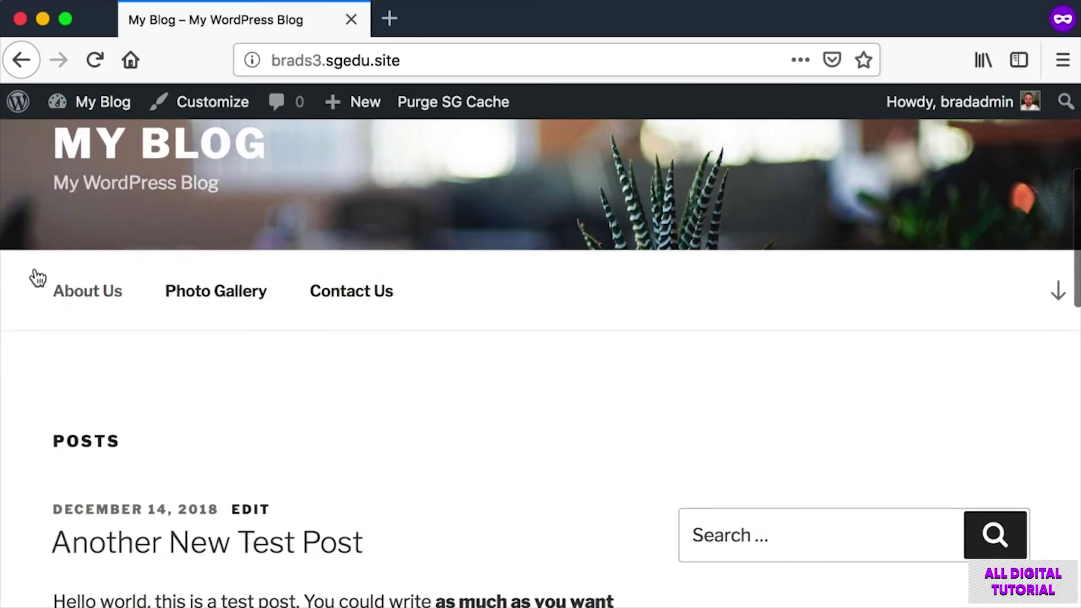
pyautogui.scroll(-5, 227, 313)
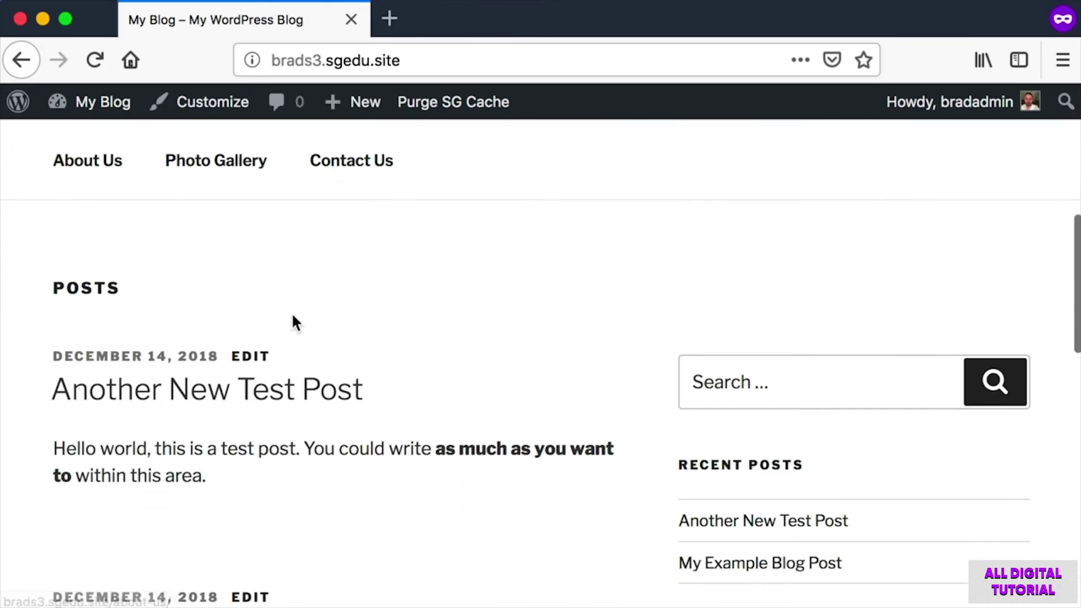
pyautogui.scroll(10, 530, 322)
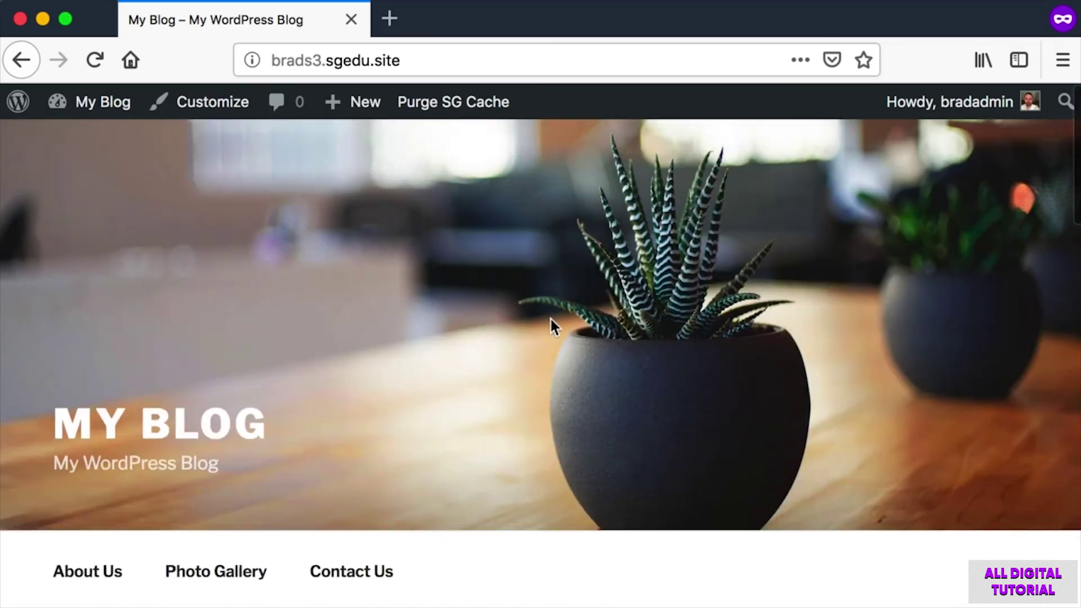
pyautogui.scroll(-8, 549, 317)
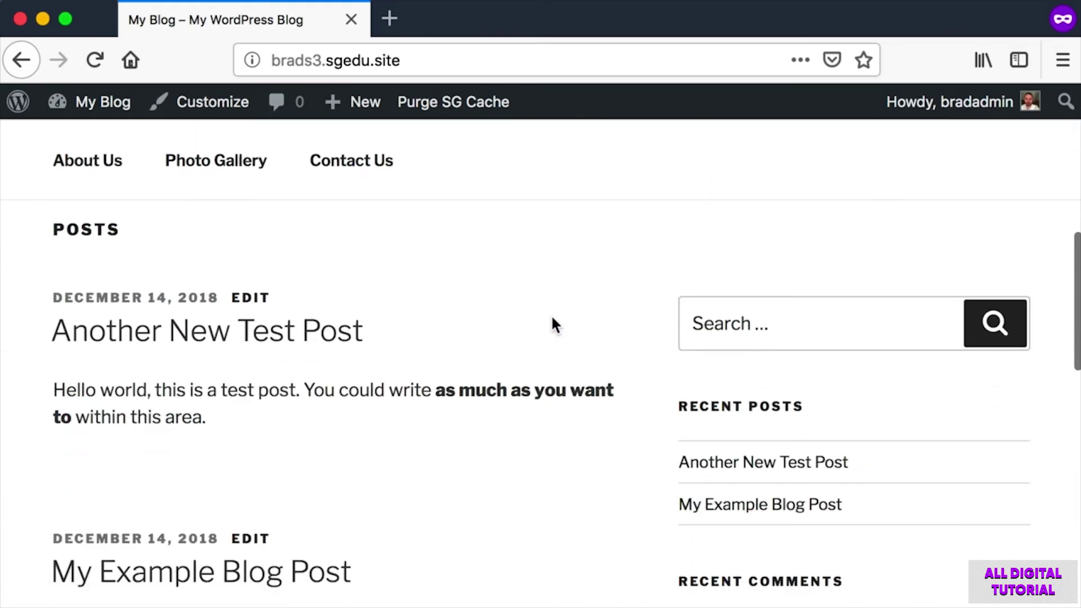
pyautogui.scroll(1, 552, 317)
pyautogui.moveTo(106, 106)
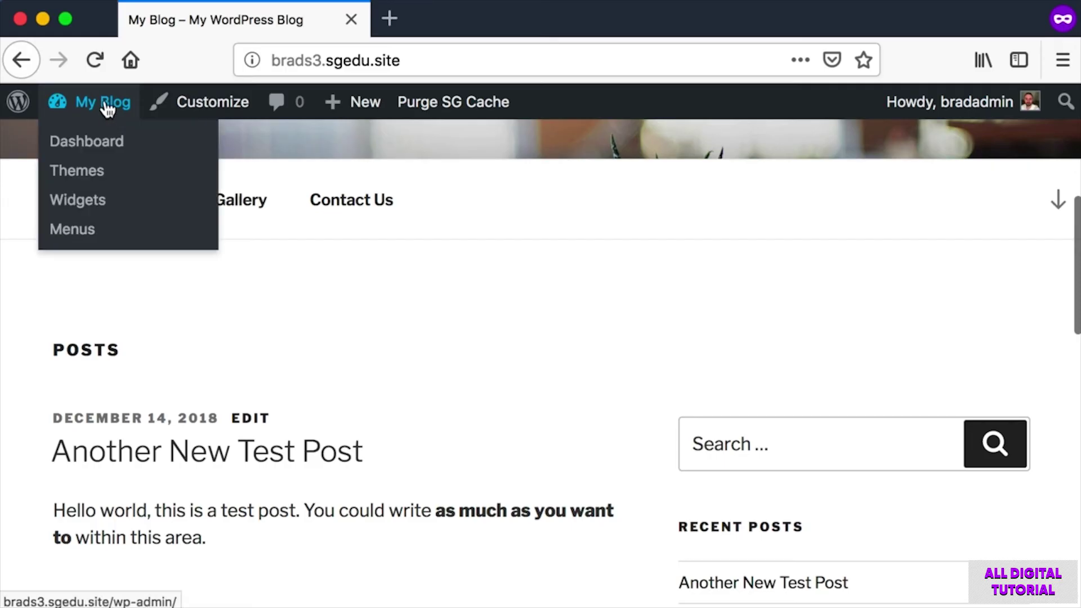
pyautogui.click(107, 105)
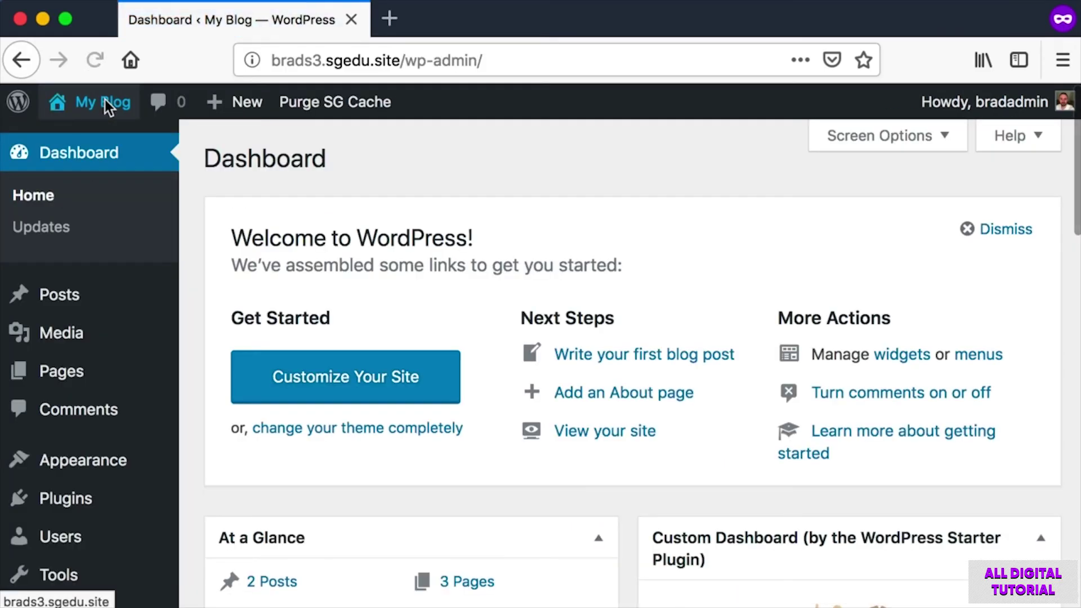
pyautogui.click(94, 456)
pyautogui.scroll(-5, 596, 394)
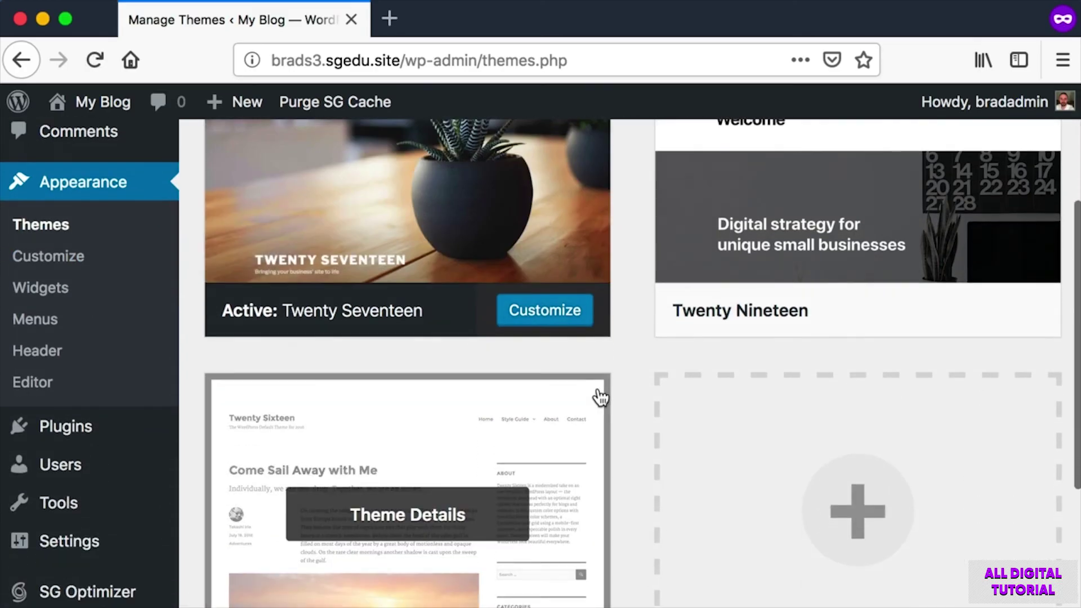
pyautogui.press('super+shift+4')
pyautogui.moveTo(194, 496); pyautogui.dragTo(631, 216)
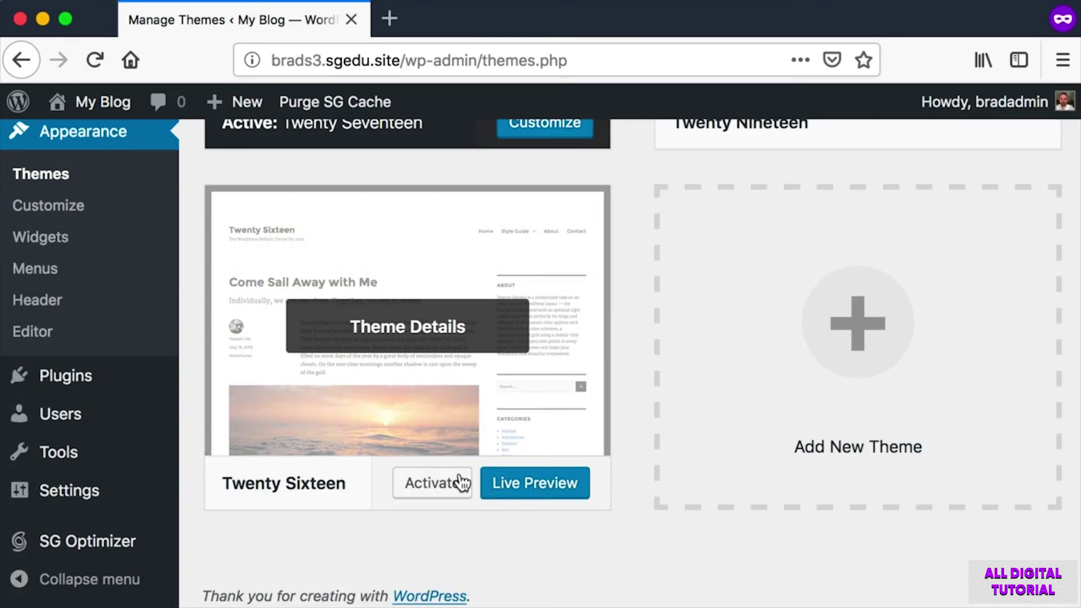
pyautogui.click(441, 489)
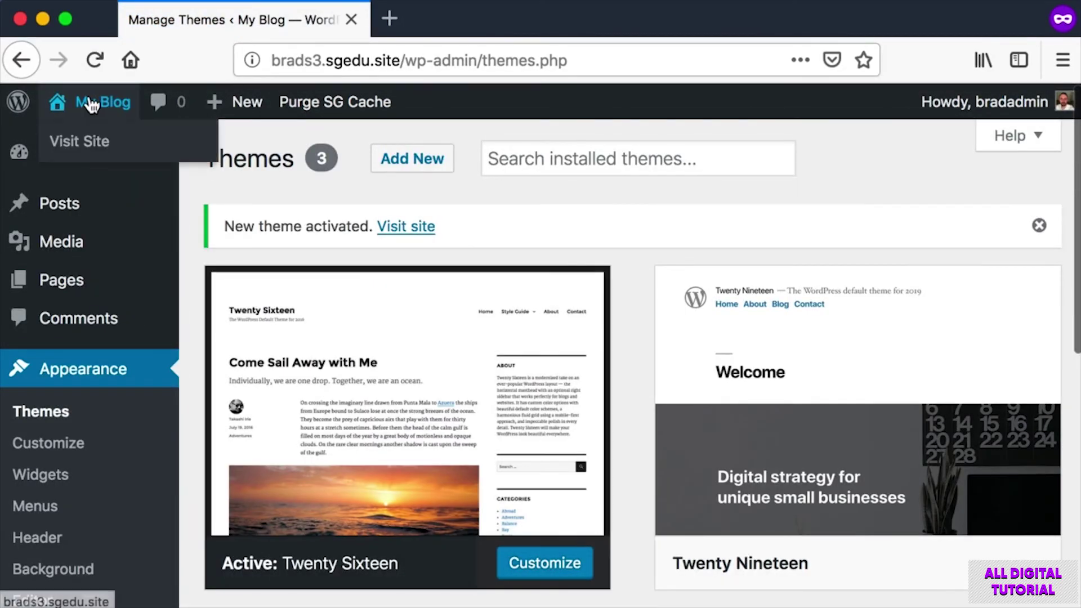
pyautogui.click(90, 103)
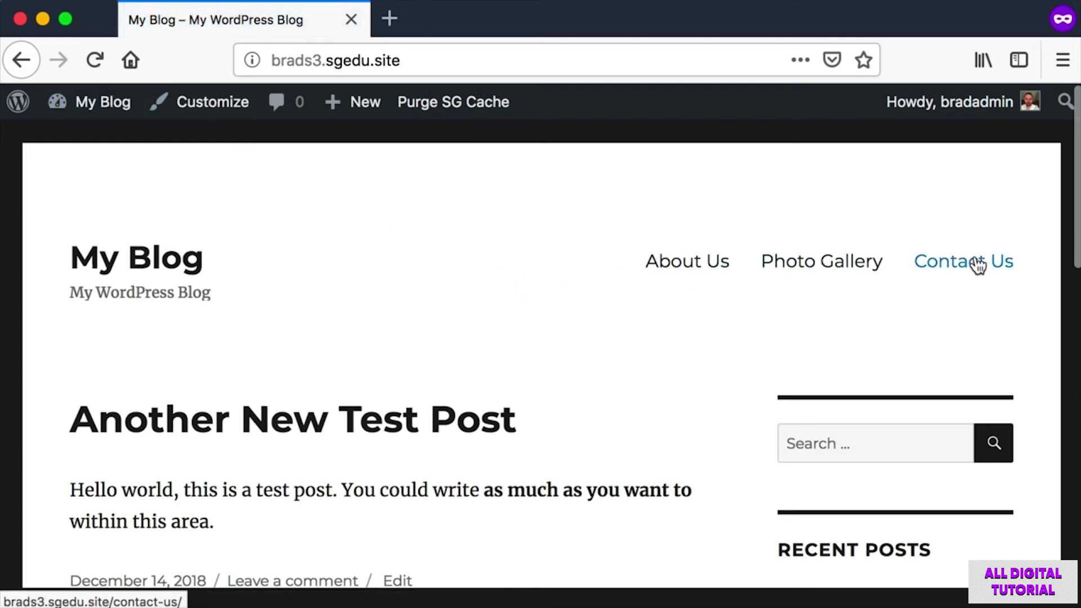
pyautogui.scroll(-5, 377, 335)
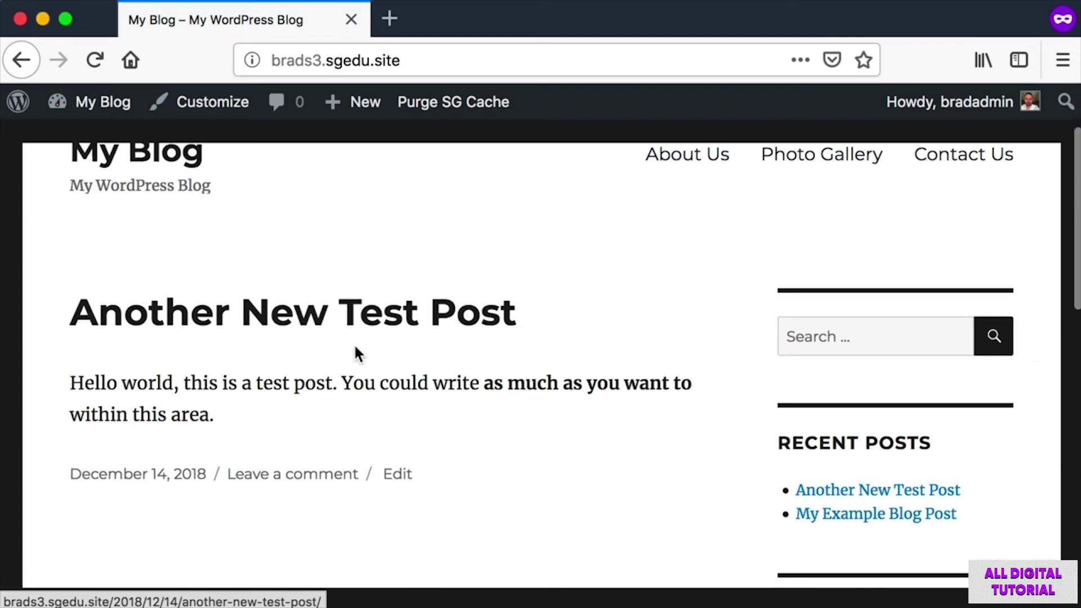
pyautogui.scroll(-7, 359, 336)
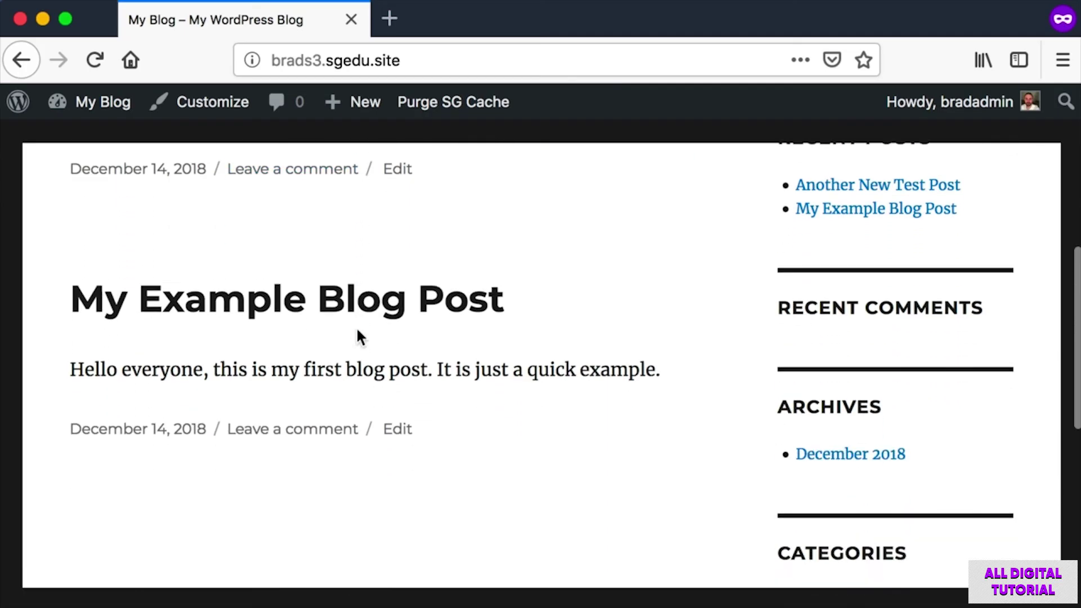
pyautogui.scroll(10, 358, 339)
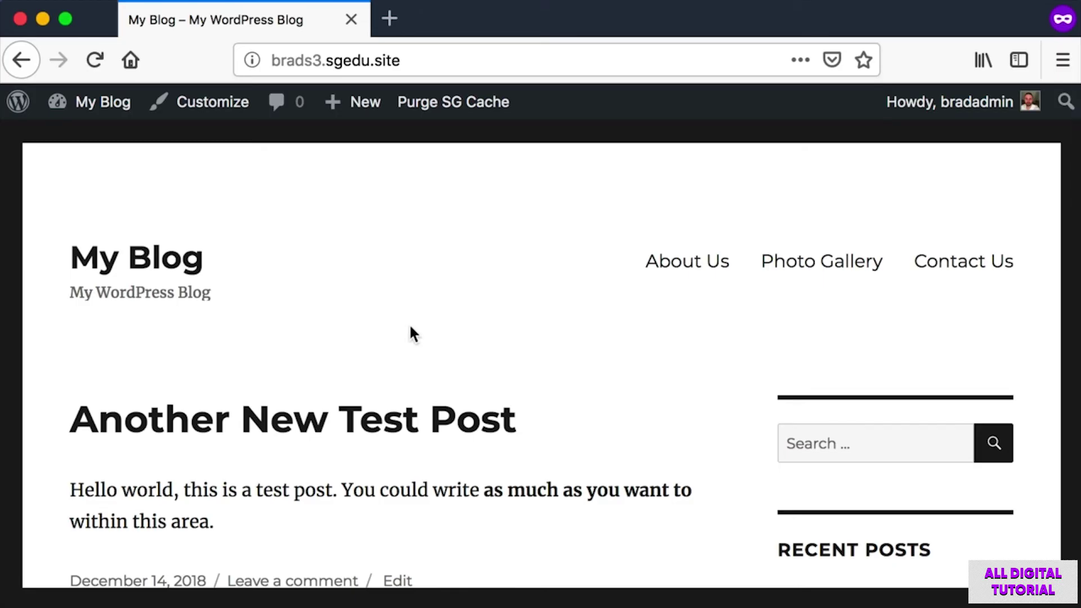
pyautogui.scroll(-2, 412, 334)
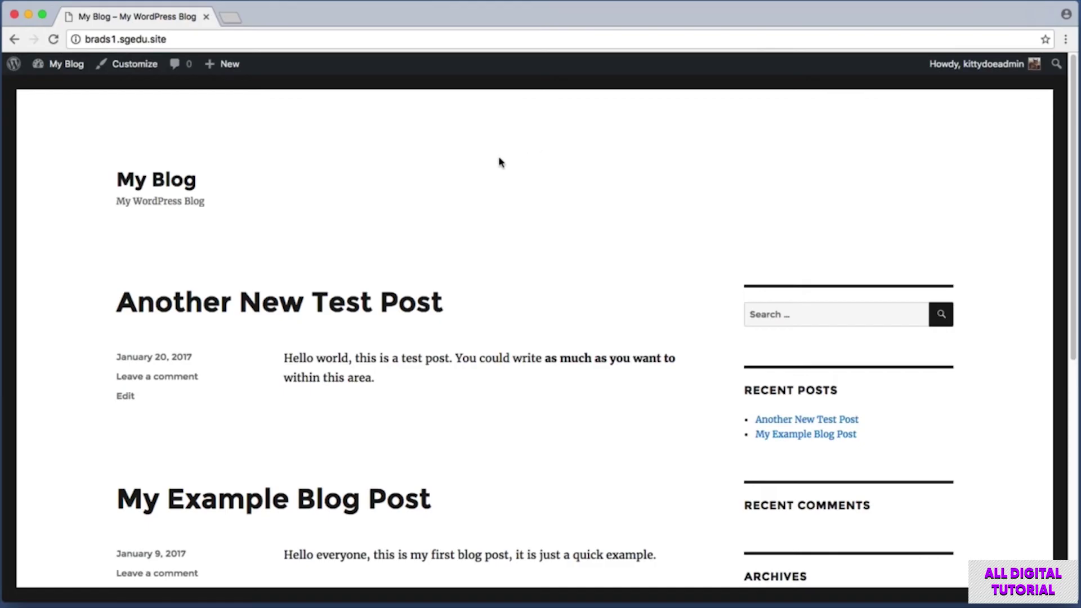
# Return to the Dashboard, open Themes, and screenshot the list with Twenty Sixteen active.
pyautogui.click(66, 64)
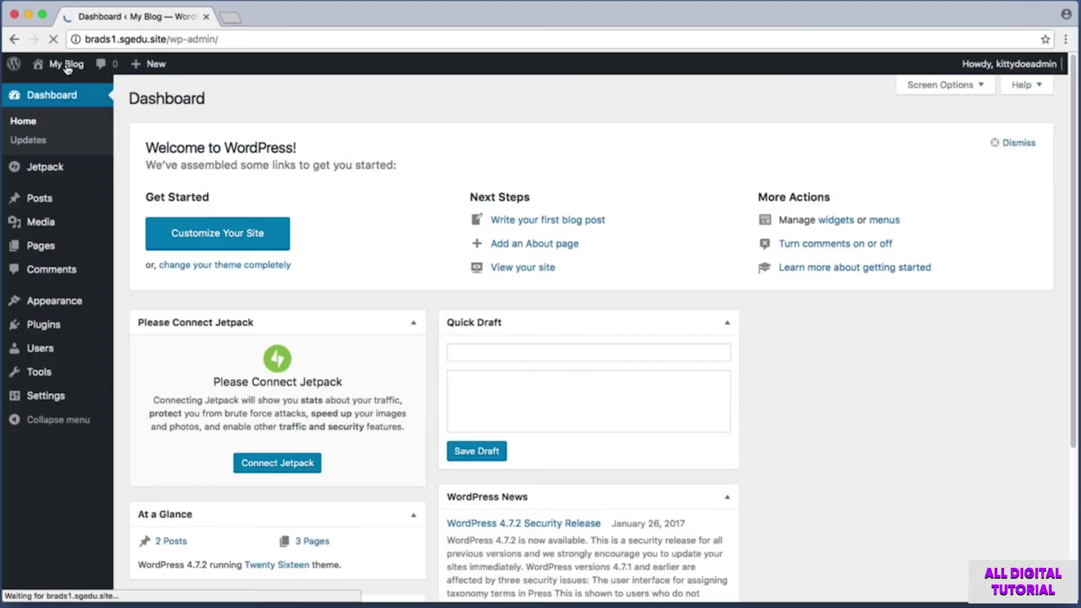
pyautogui.click(62, 302)
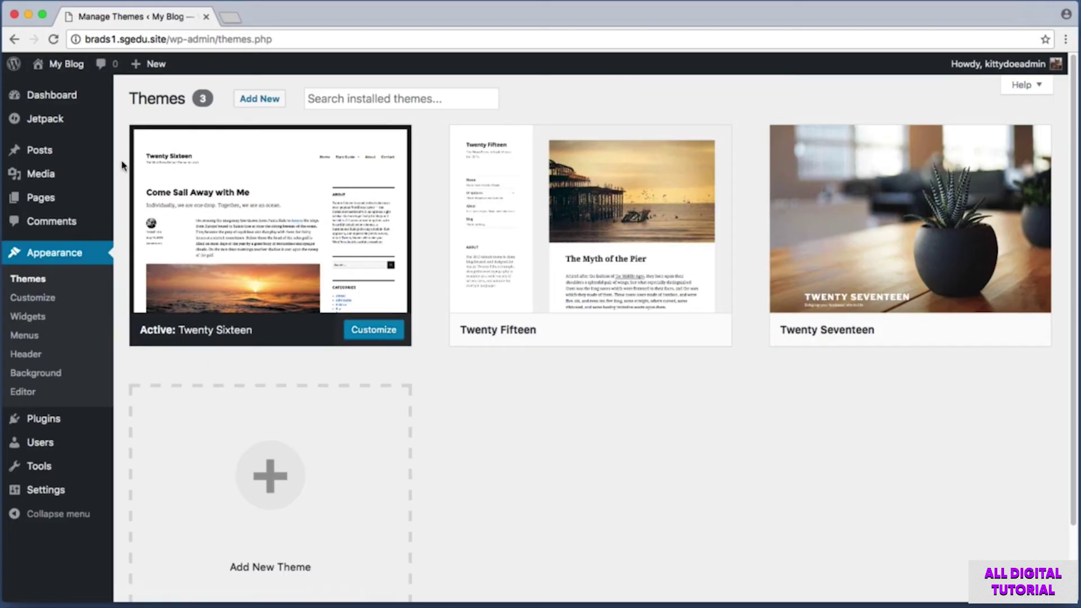
pyautogui.moveTo(122, 120); pyautogui.dragTo(1066, 363)
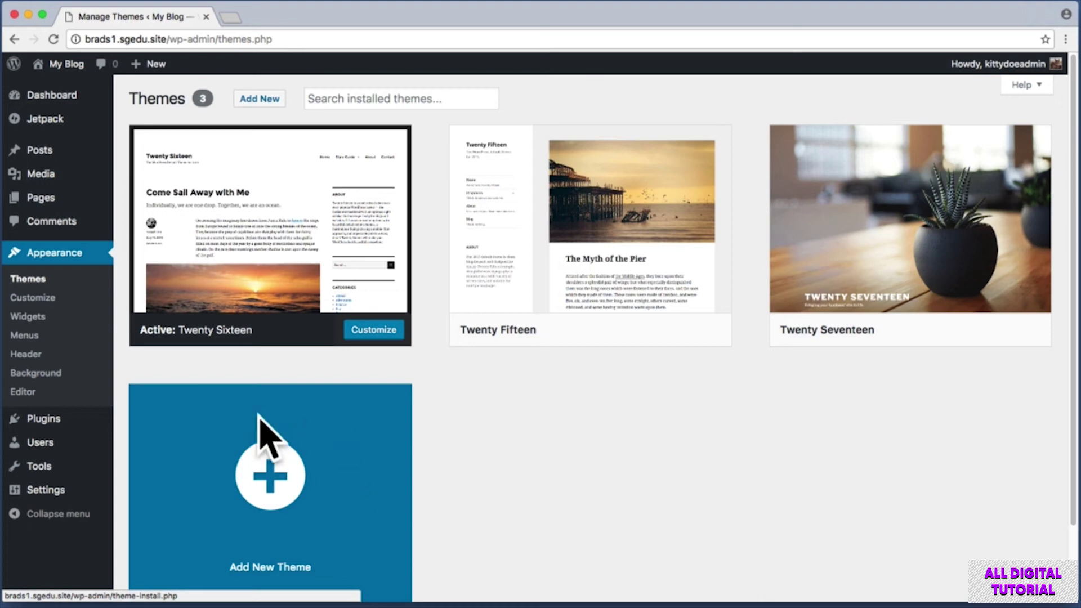
pyautogui.press('super+shift+4')
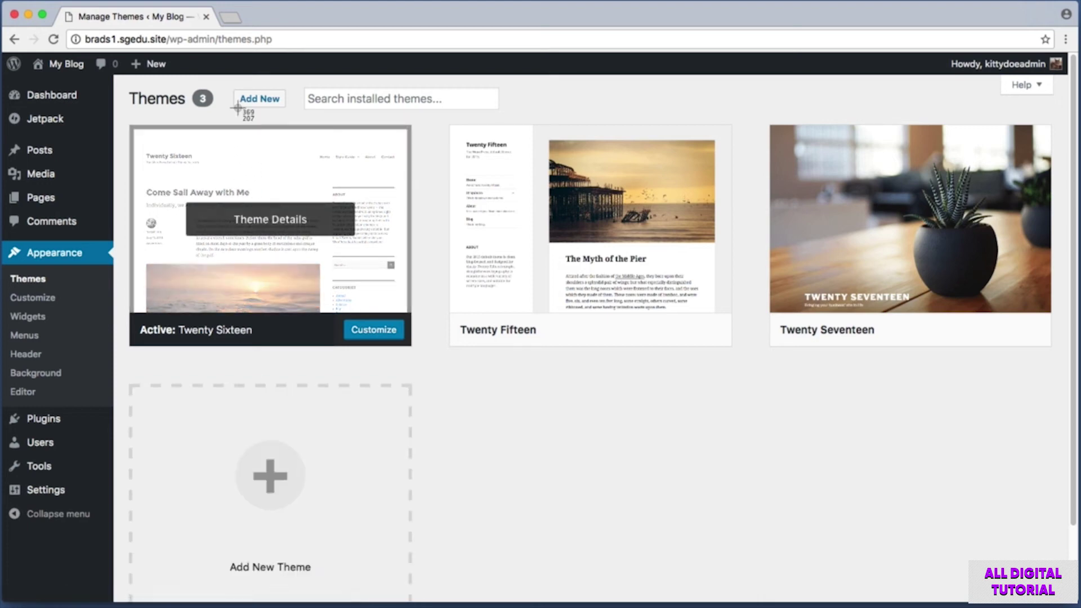
pyautogui.moveTo(227, 79); pyautogui.dragTo(299, 115)
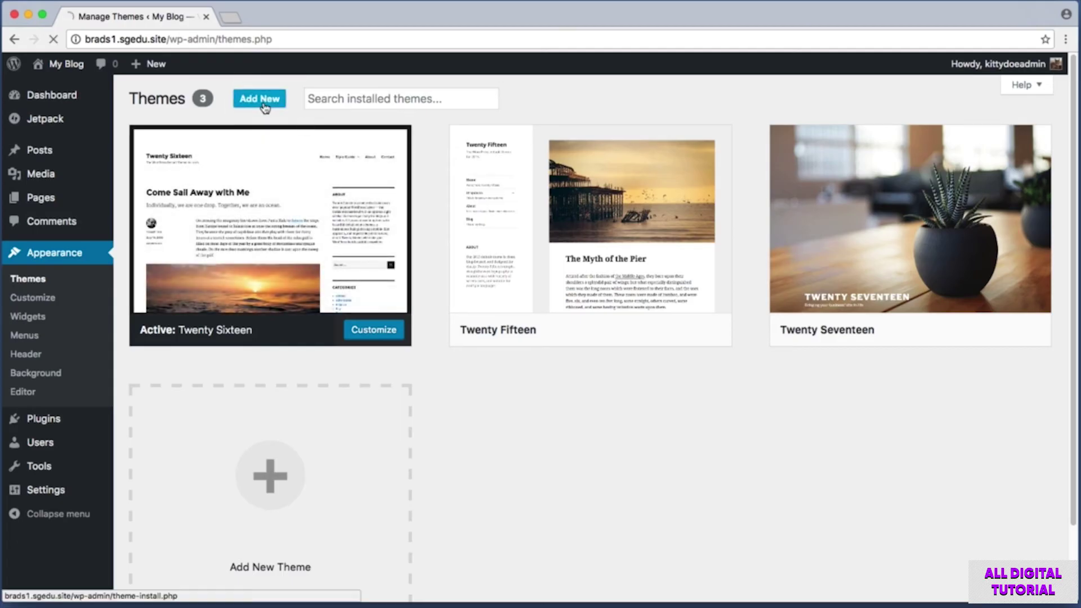
# Open Add New themes and scroll through the Featured themes.
pyautogui.click(263, 100)
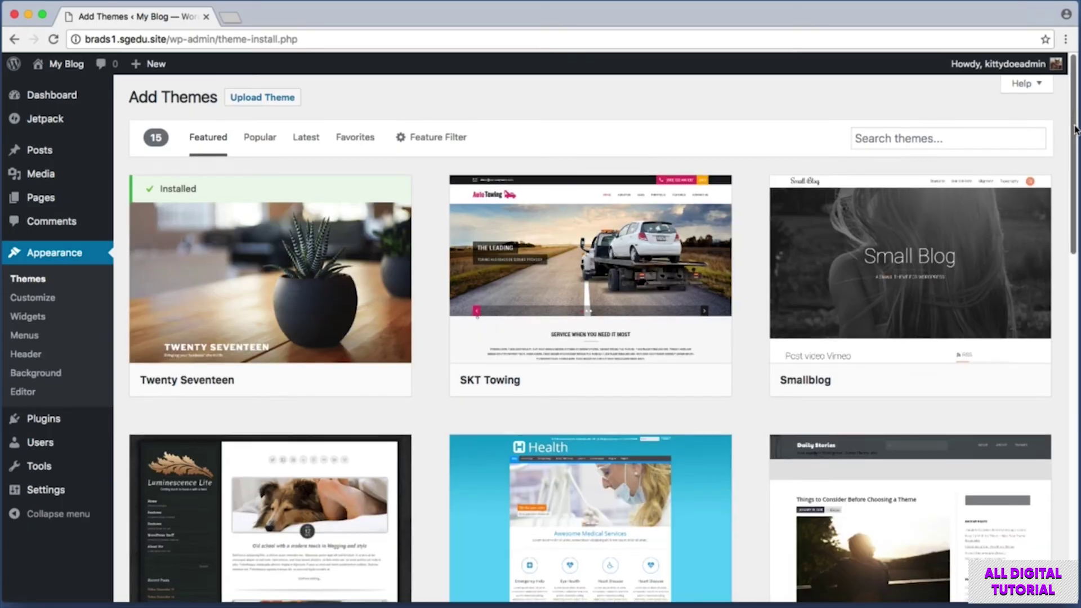
pyautogui.moveTo(1071, 121); pyautogui.dragTo(1076, 314)
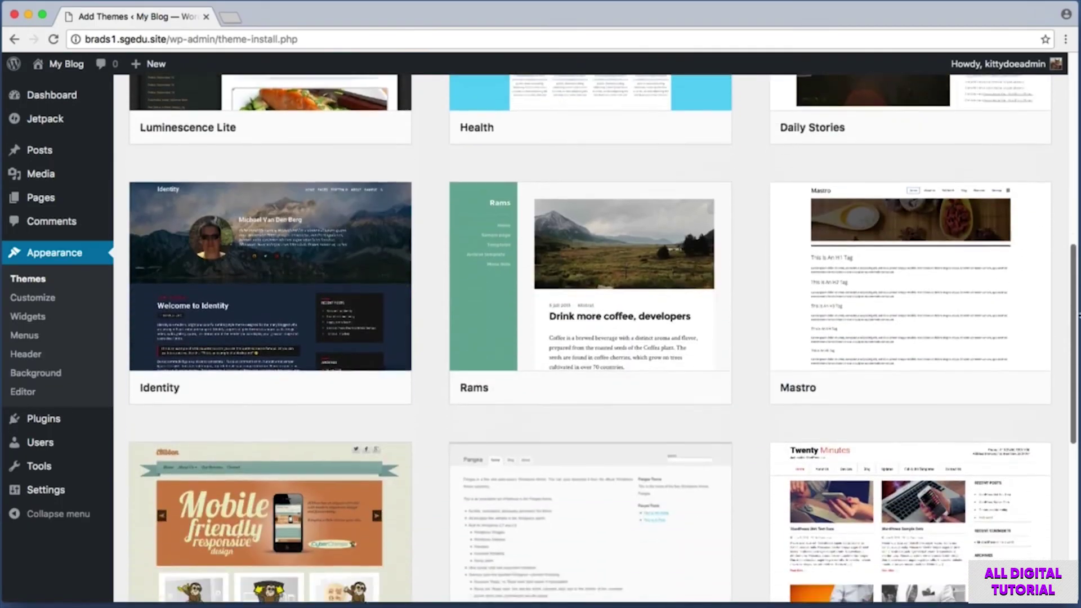
pyautogui.scroll(-5, 1061, 261)
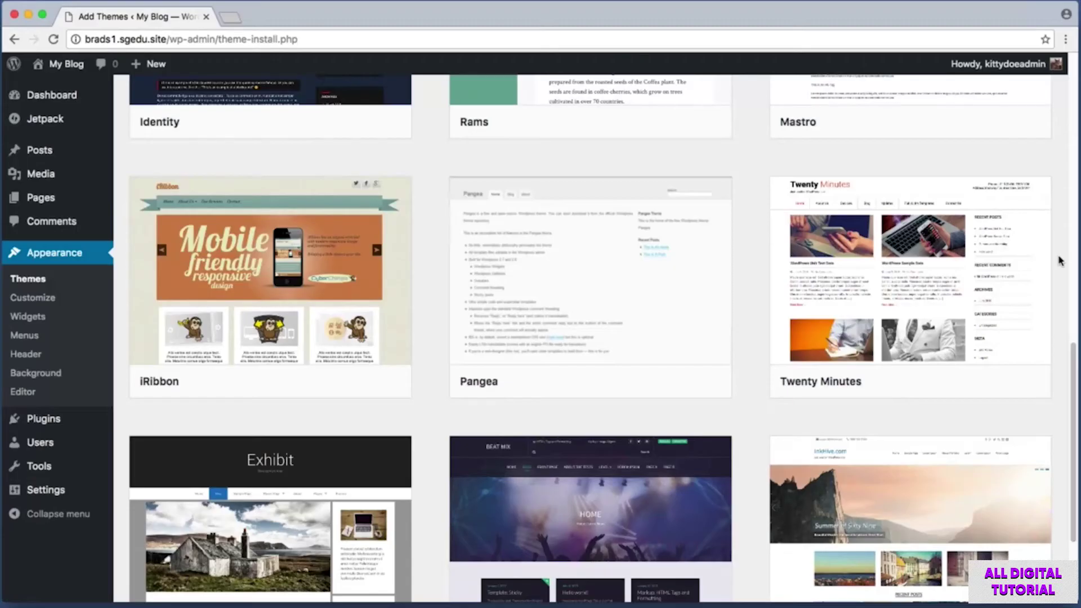
pyautogui.moveTo(1009, 253)
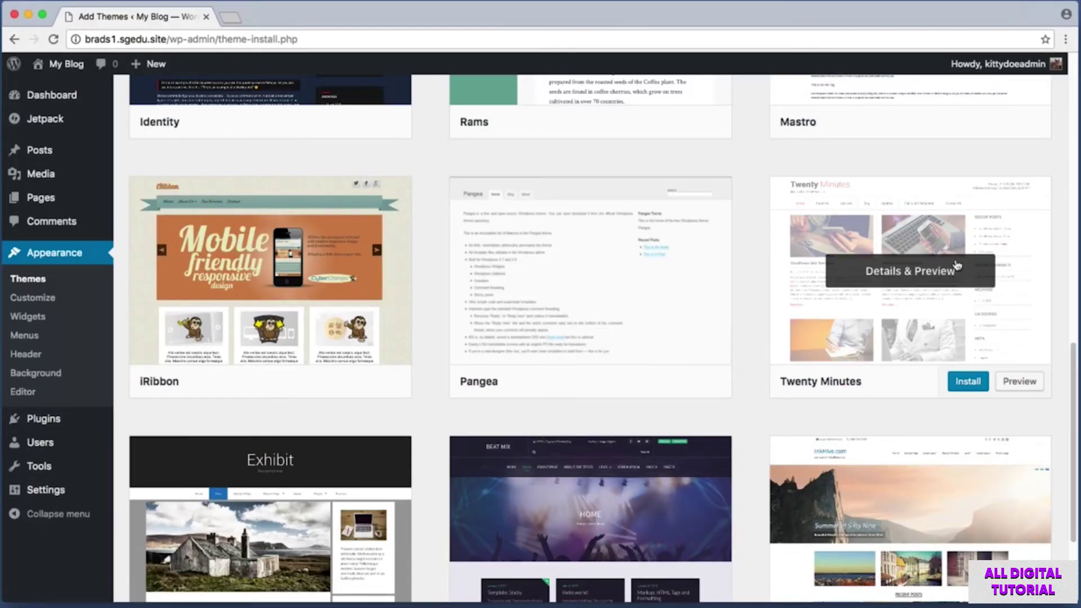
pyautogui.moveTo(939, 370); pyautogui.dragTo(994, 392)
pyautogui.moveTo(1071, 406); pyautogui.dragTo(1066, 99)
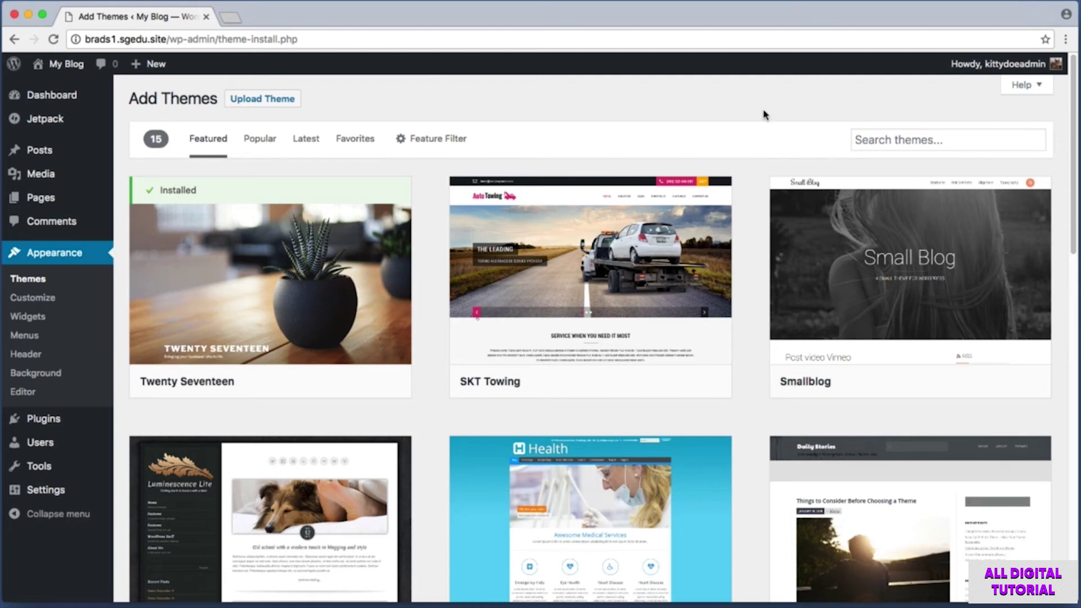
pyautogui.moveTo(820, 110); pyautogui.dragTo(1057, 162)
# Try theme searches like 'lig', 'bl', 'gr', 're' and 'photo gallery', then clear the search.
pyautogui.write('da')
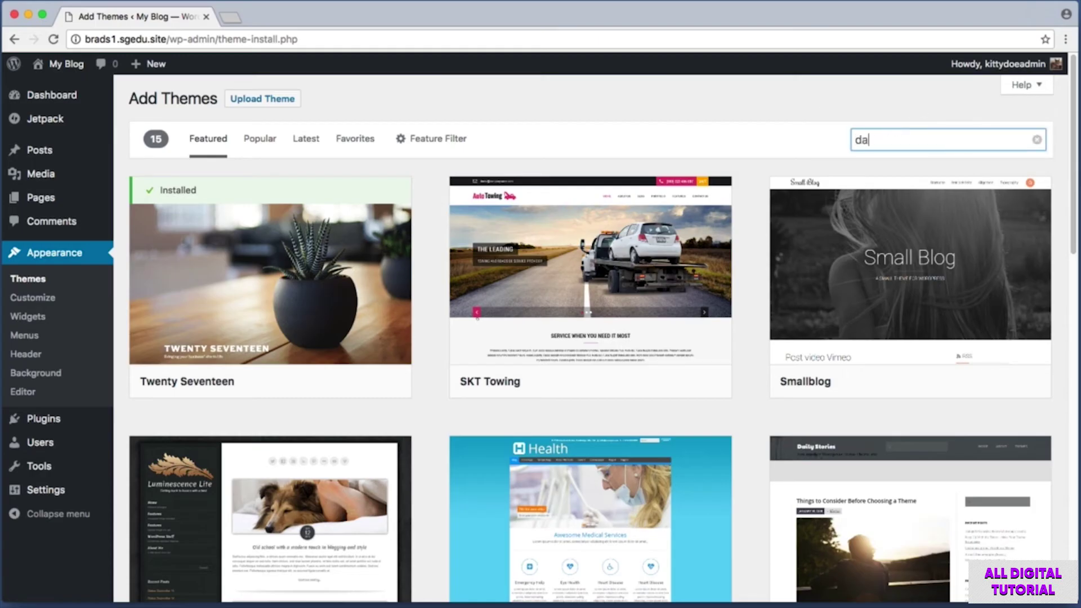
pyautogui.press('BackSpace')
pyautogui.write('lig')
pyautogui.press('BackSpace')
pyautogui.press('BackSpace')
pyautogui.press('BackSpace')
pyautogui.write('bl')
pyautogui.press('BackSpace')
pyautogui.write('gr')
pyautogui.press('BackSpace')
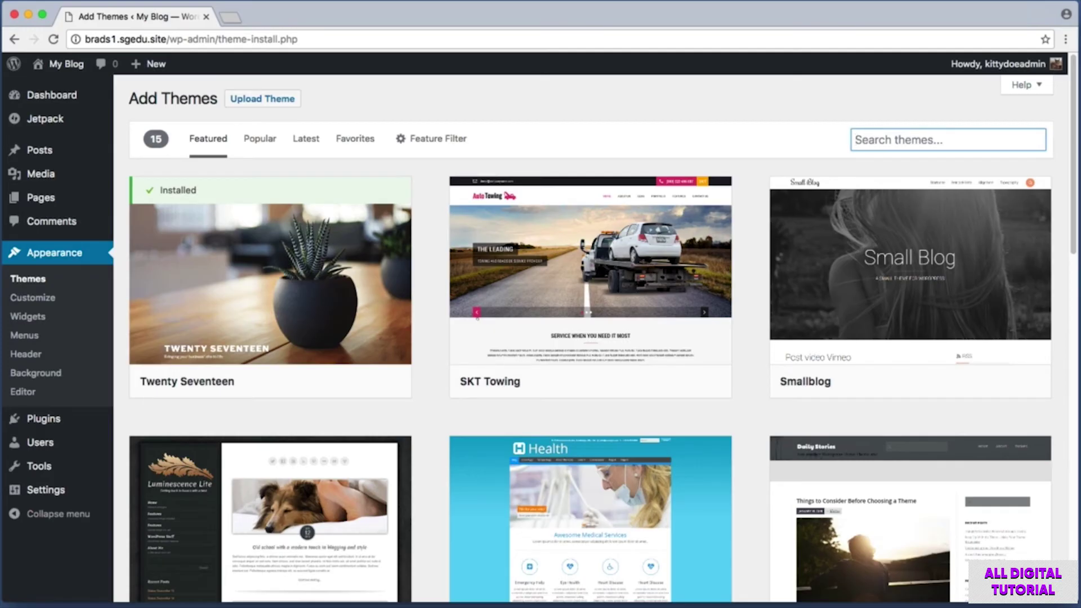
pyautogui.write('restaurant')
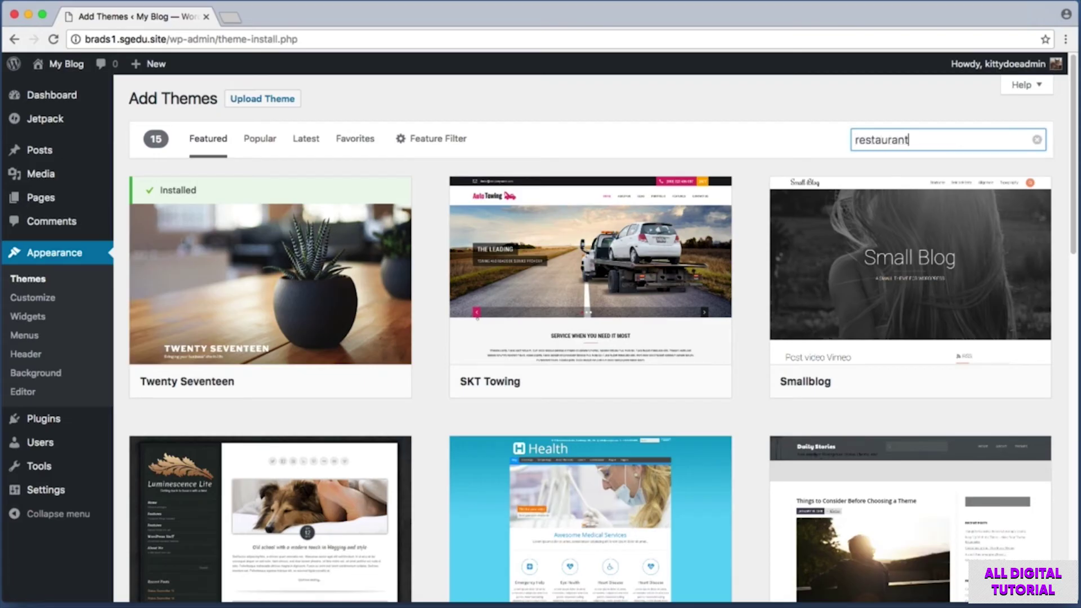
pyautogui.press('Escape')
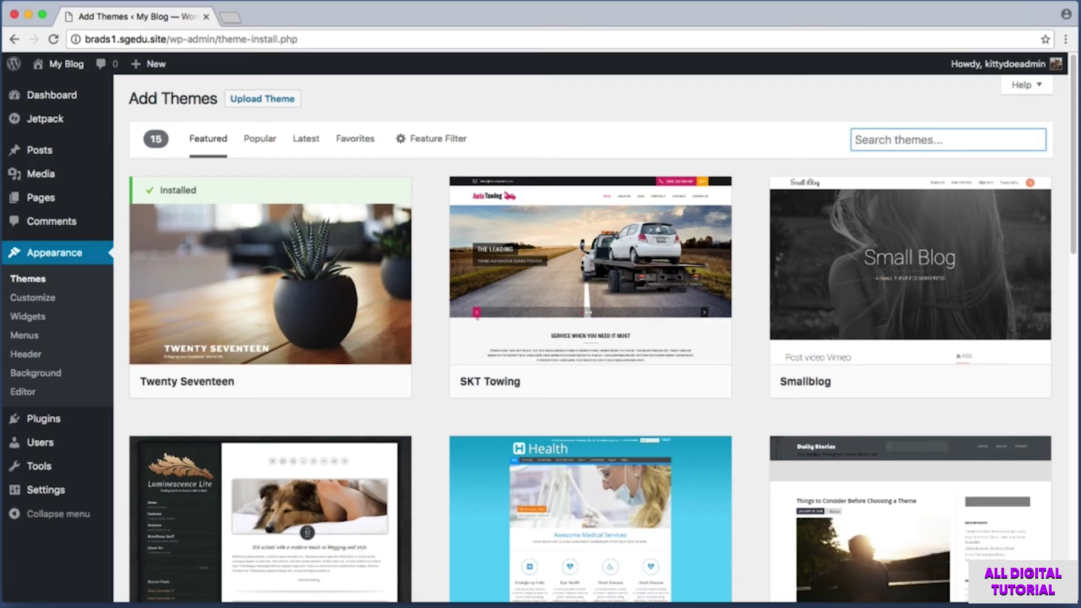
pyautogui.write('pho')
pyautogui.write('to gallery')
pyautogui.press('BackSpace')
pyautogui.press('BackSpace')
pyautogui.press('BackSpace')
pyautogui.press('BackSpace')
pyautogui.press('BackSpace')
pyautogui.press('BackSpace')
pyautogui.press('BackSpace')
pyautogui.press('BackSpace')
pyautogui.press('BackSpace')
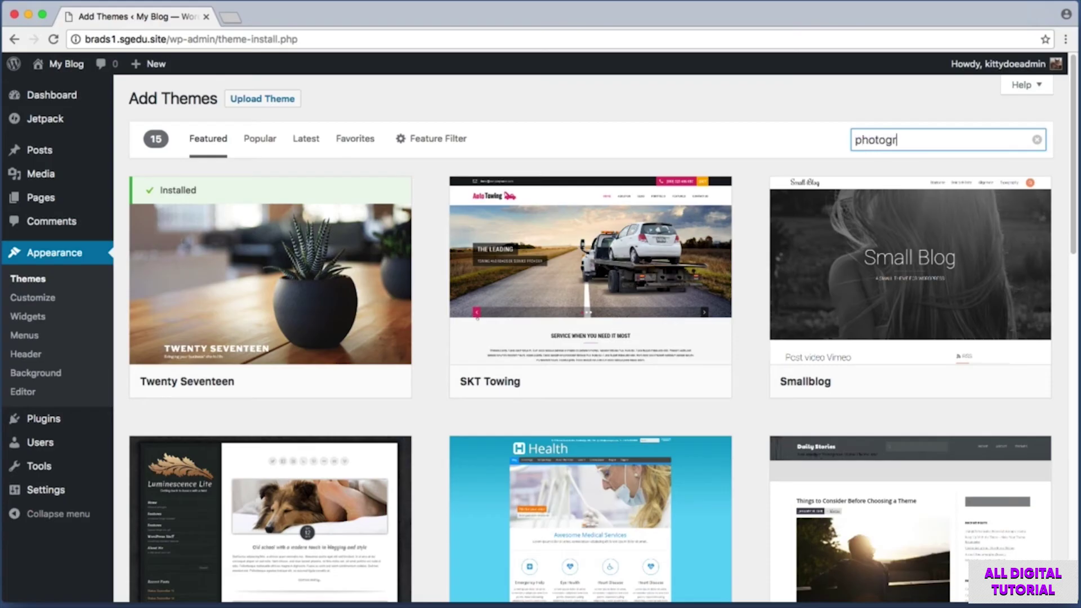
pyautogui.press('Escape')
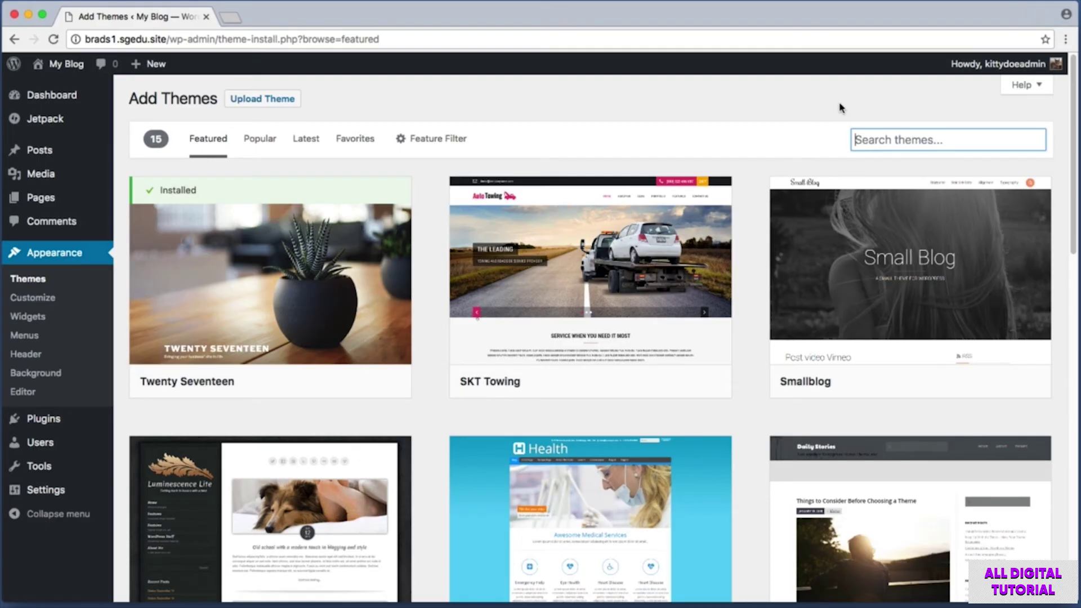
# Search themes for 'button' and install the Button theme.
pyautogui.write('button')
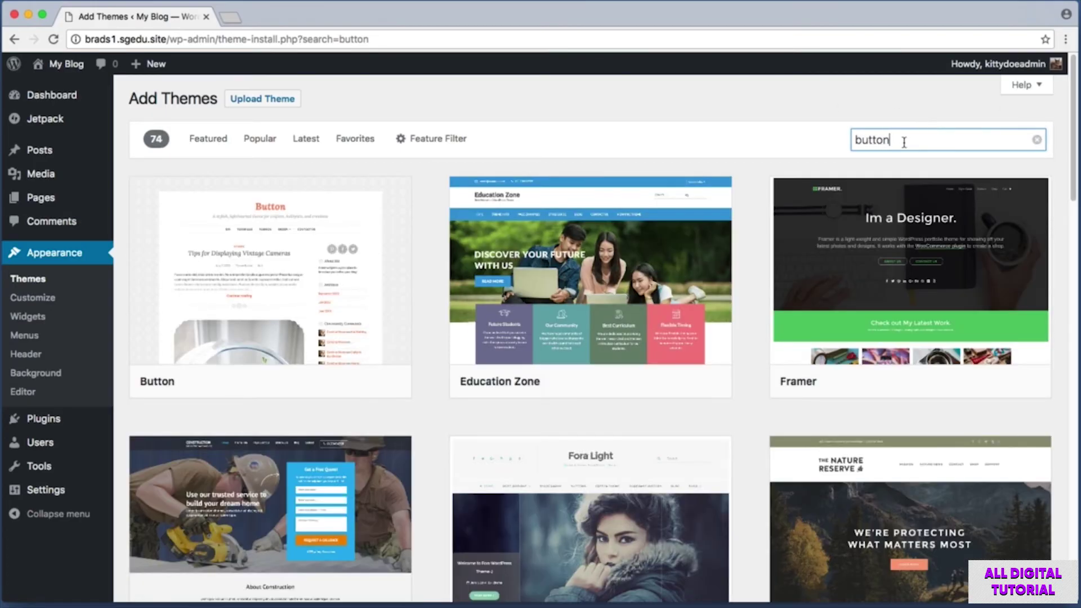
pyautogui.press('super+shift+4')
pyautogui.moveTo(417, 167); pyautogui.dragTo(125, 416)
pyautogui.moveTo(260, 229)
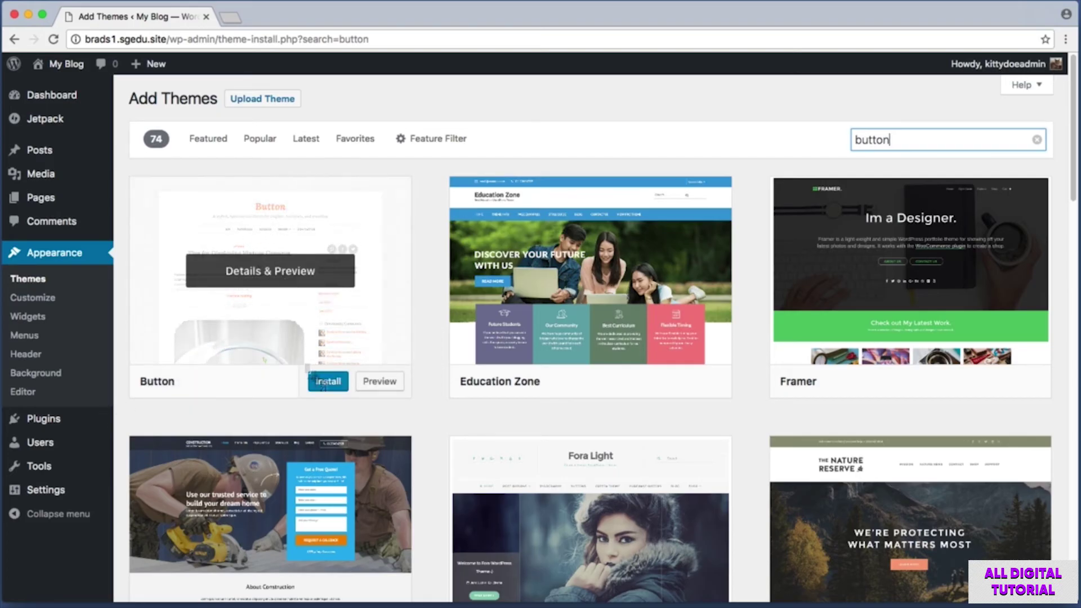
pyautogui.click(337, 390)
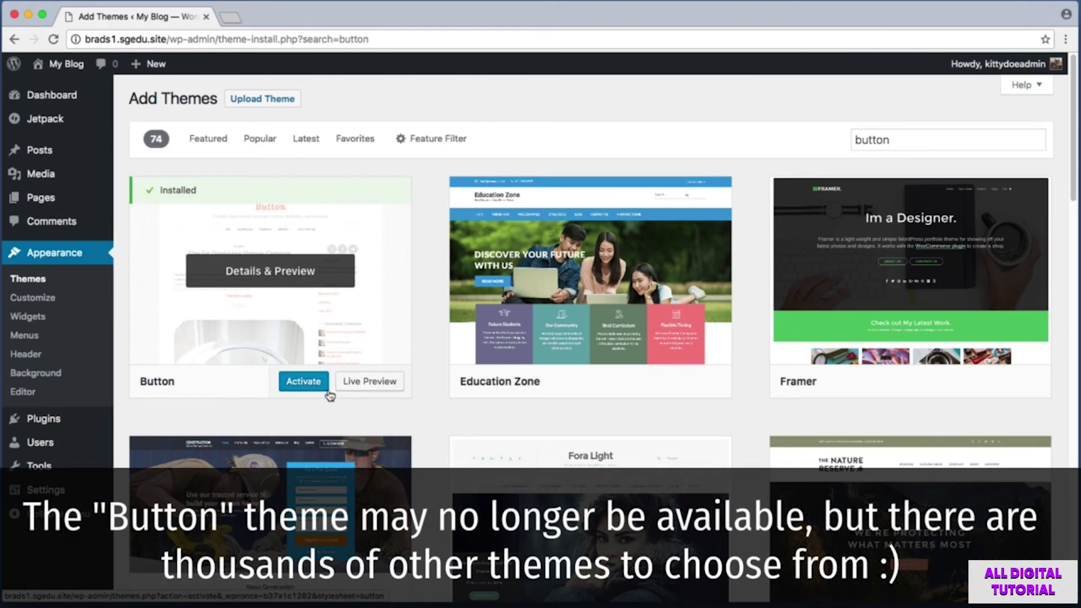
# Screenshot the install result and return to the installed themes list.
pyautogui.press('super+shift+4')
pyautogui.moveTo(276, 365); pyautogui.dragTo(333, 401)
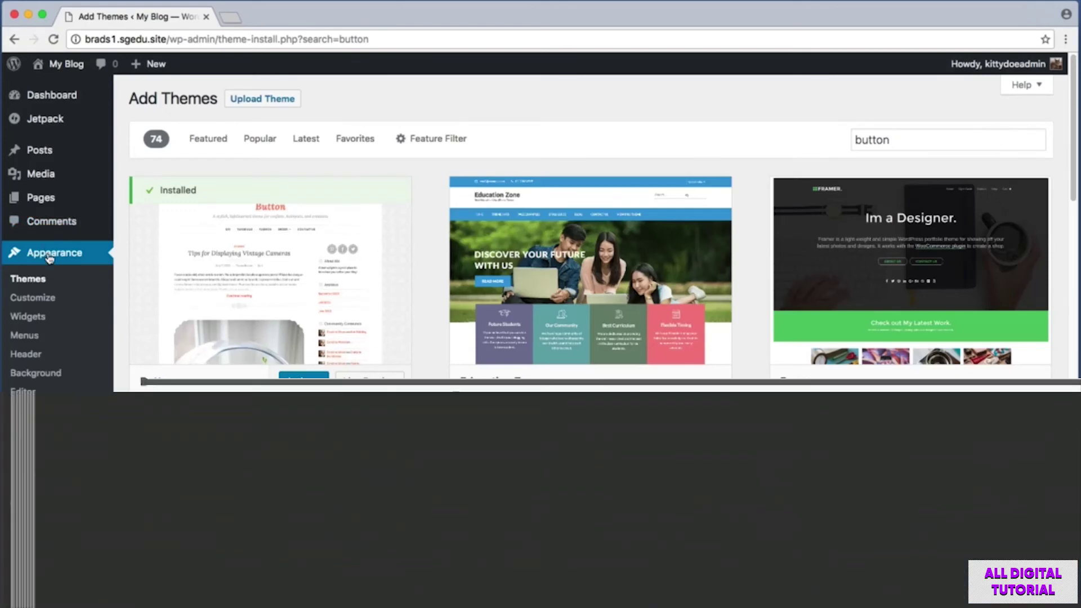
pyautogui.click(50, 258)
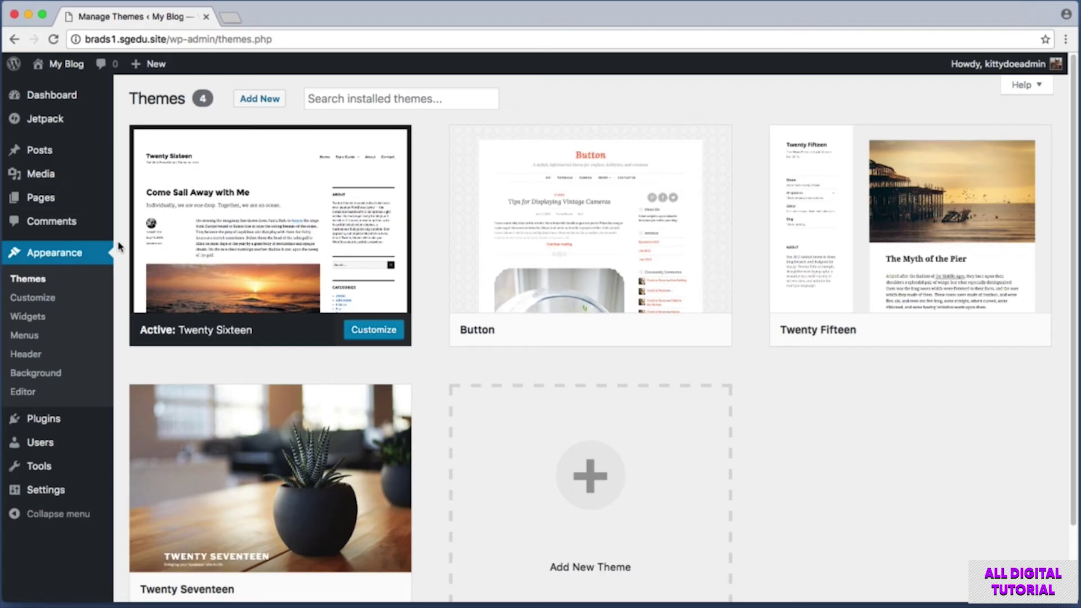
# Activate the Button theme and view the site's front page via My Blog.
pyautogui.moveTo(555, 220)
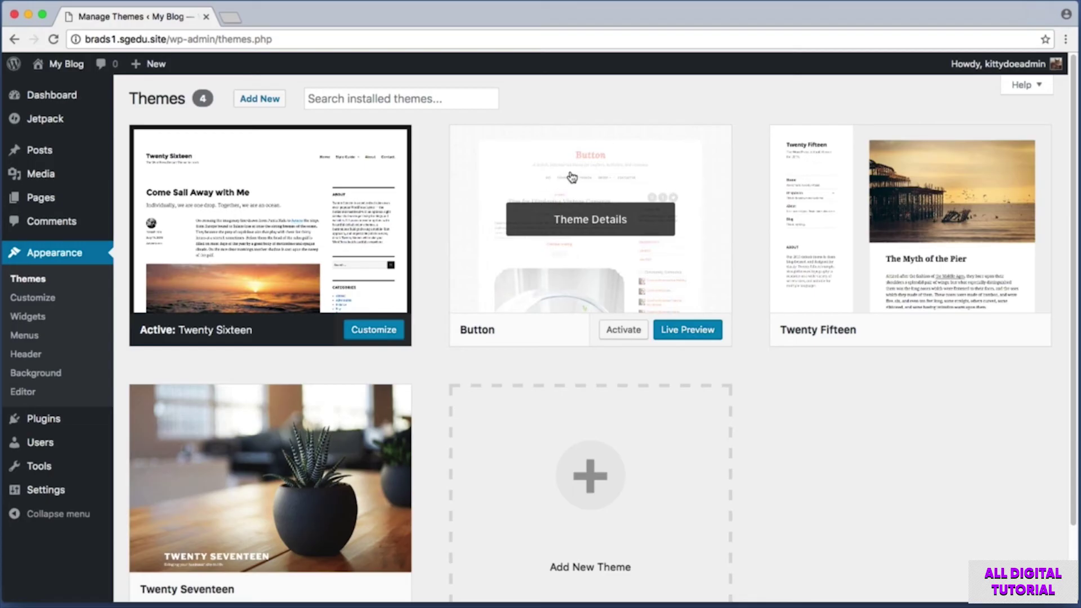
pyautogui.click(623, 331)
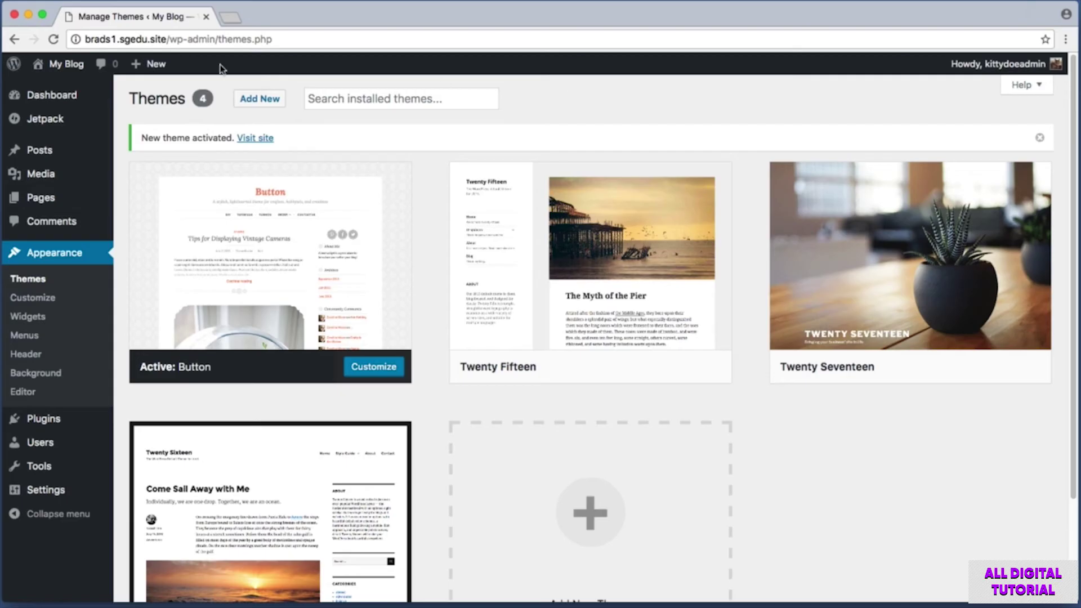
pyautogui.click(61, 74)
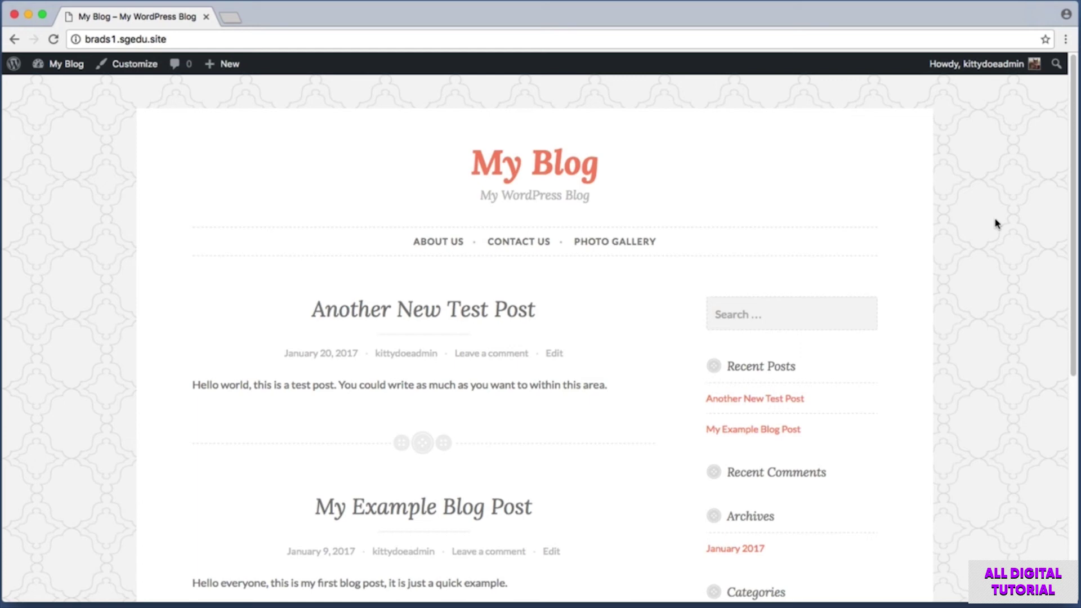
# From the Dashboard, open Themes, activate Twenty Sixteen, and screenshot its active card.
pyautogui.click(57, 69)
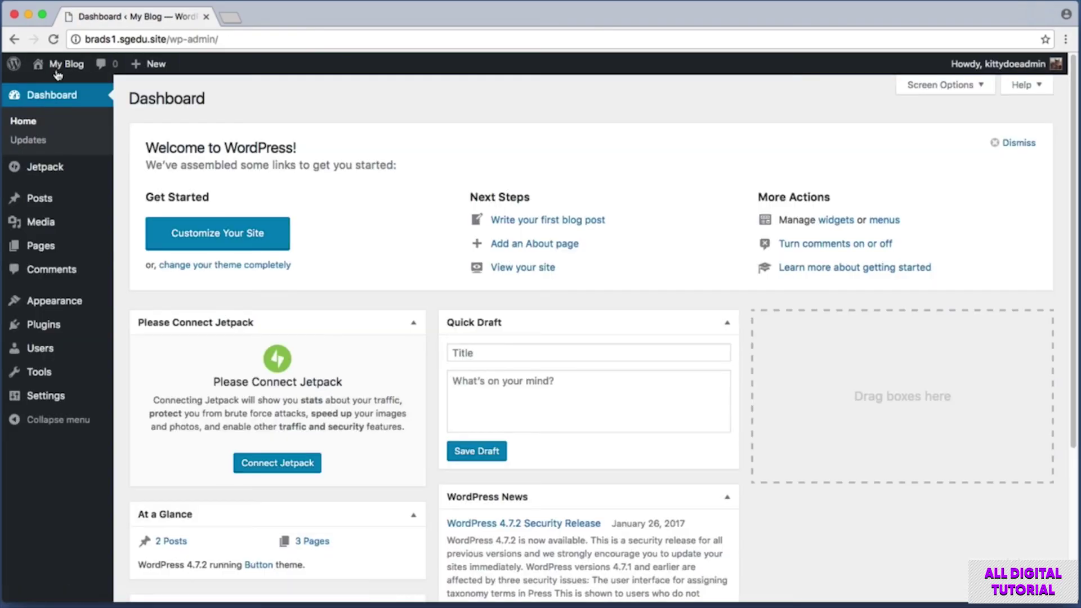
pyautogui.click(53, 315)
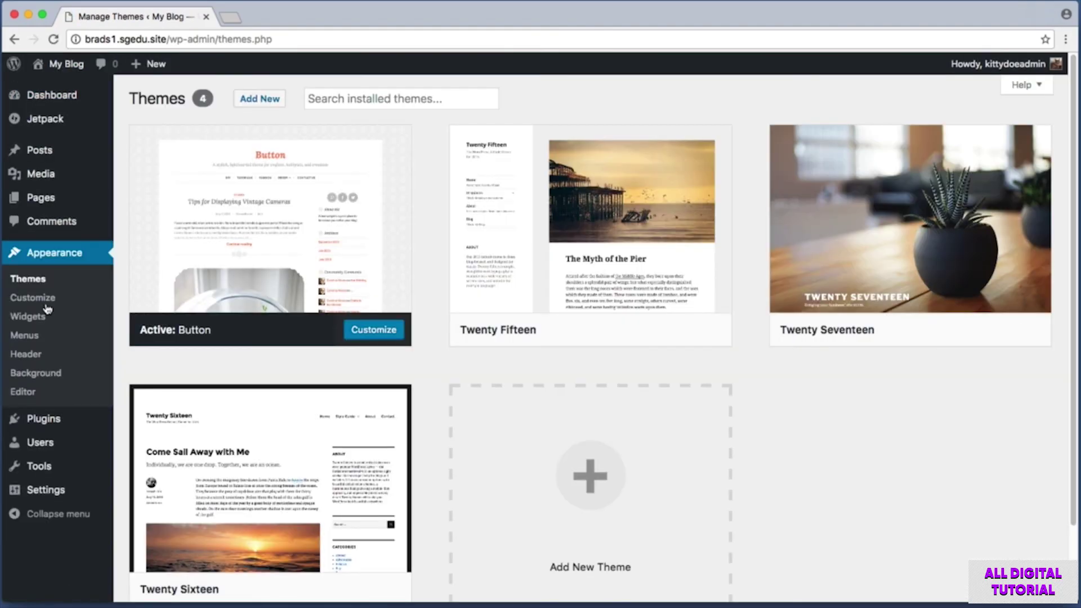
pyautogui.scroll(-3, 124, 251)
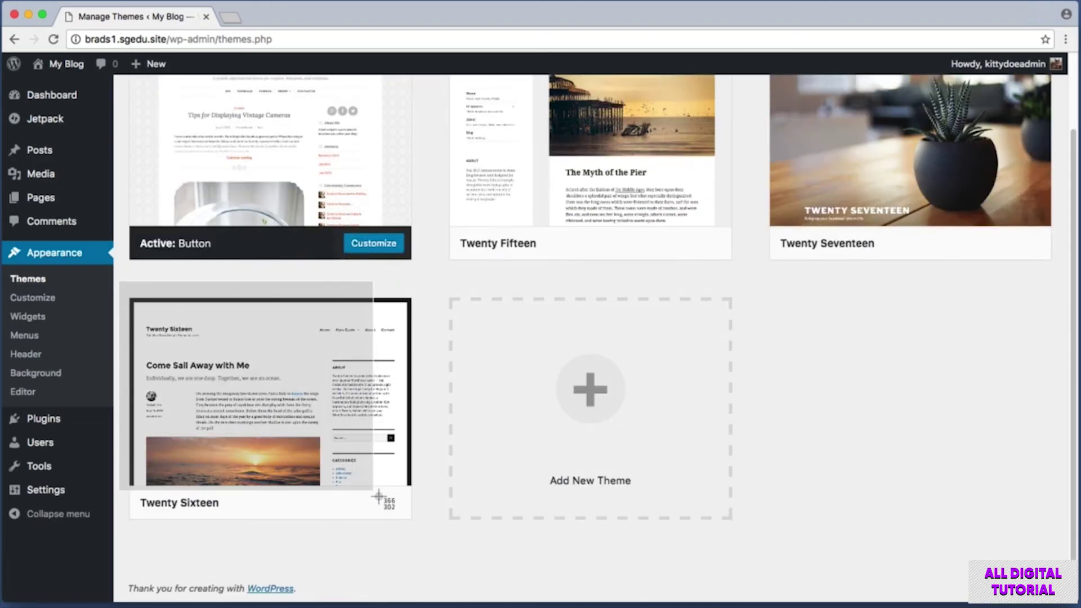
pyautogui.click(303, 505)
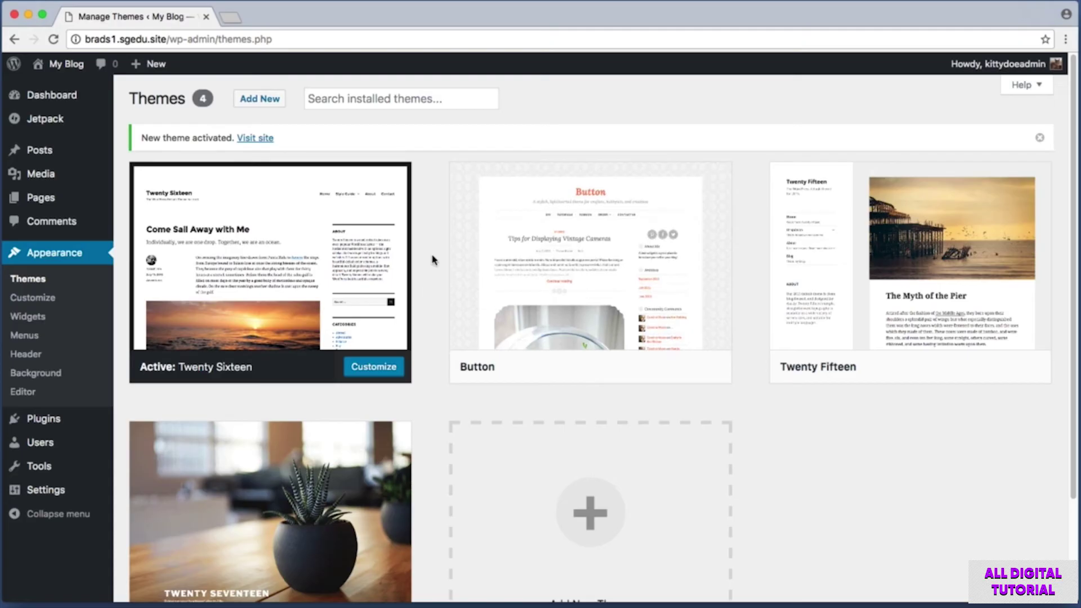
pyautogui.press('super+shift+4')
pyautogui.moveTo(117, 342); pyautogui.dragTo(270, 392)
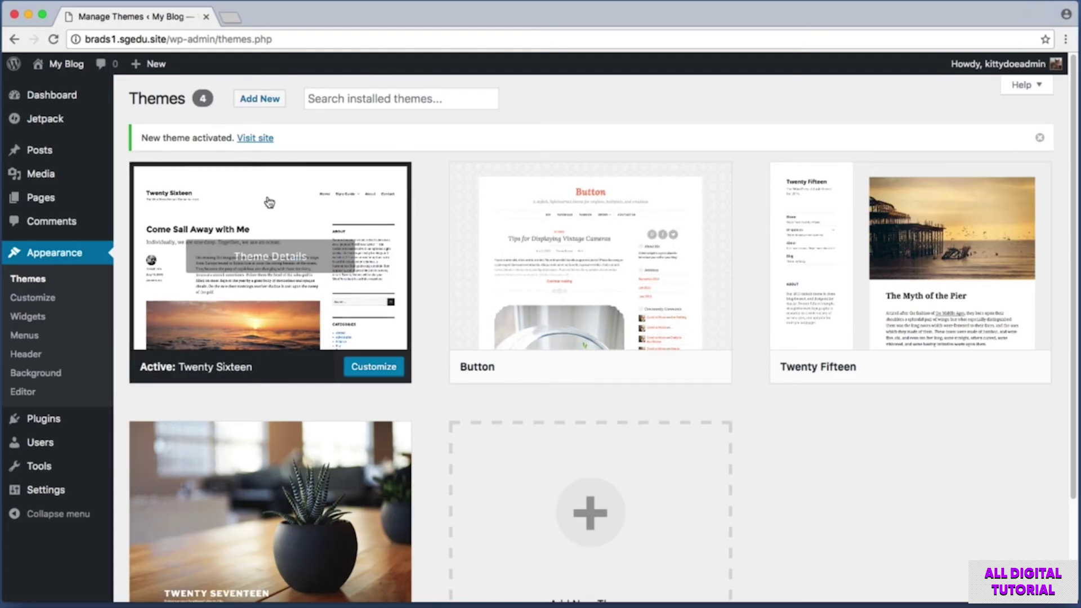
# Search new themes for 'twenty sixteen', screenshot the installed result, then open My Blog.
pyautogui.click(265, 103)
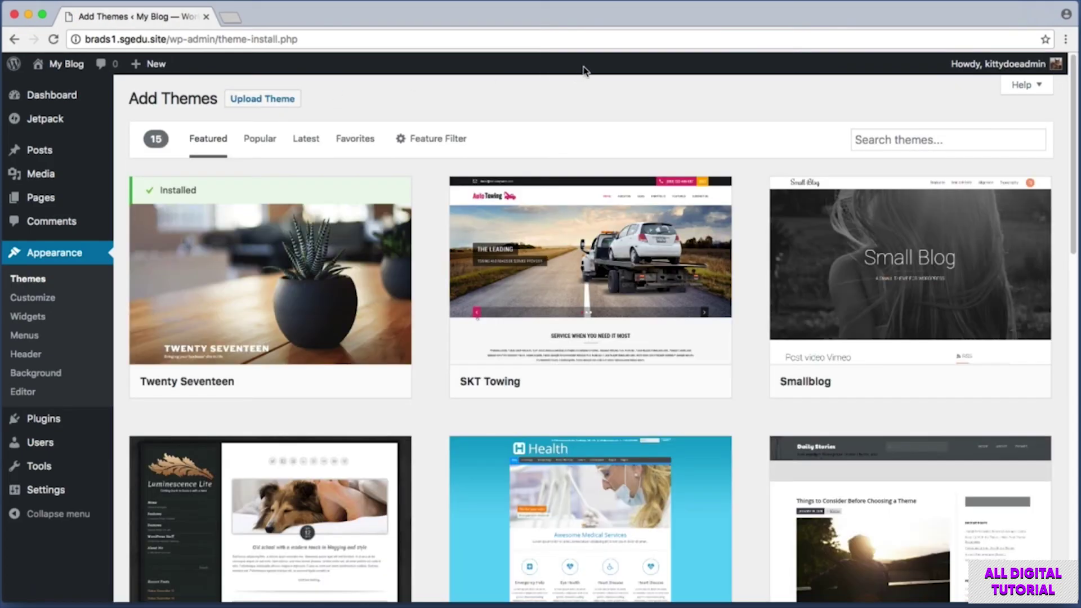
pyautogui.press('super+shift+4')
pyautogui.moveTo(821, 114); pyautogui.dragTo(1064, 164)
pyautogui.click(985, 132)
pyautogui.write('twenty ')
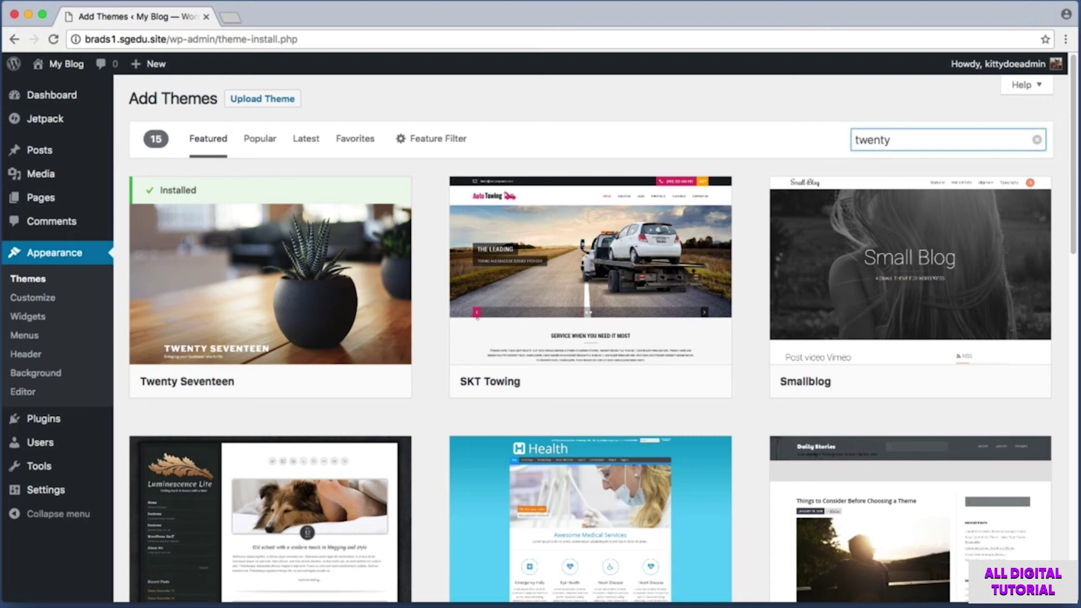
pyautogui.write('sixteen')
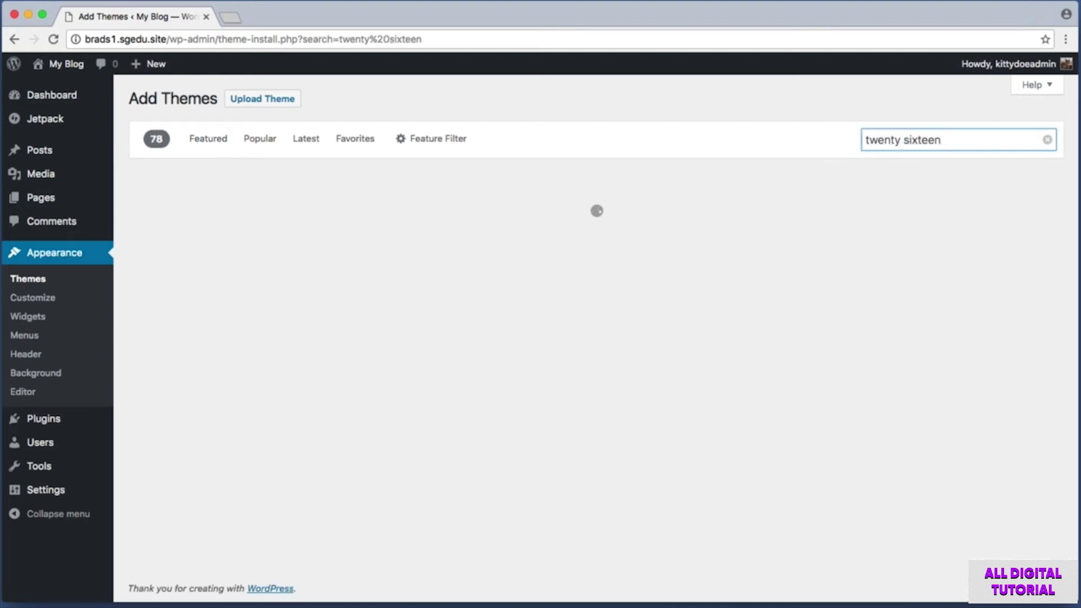
pyautogui.press('super+shift+4')
pyautogui.moveTo(436, 169); pyautogui.dragTo(121, 422)
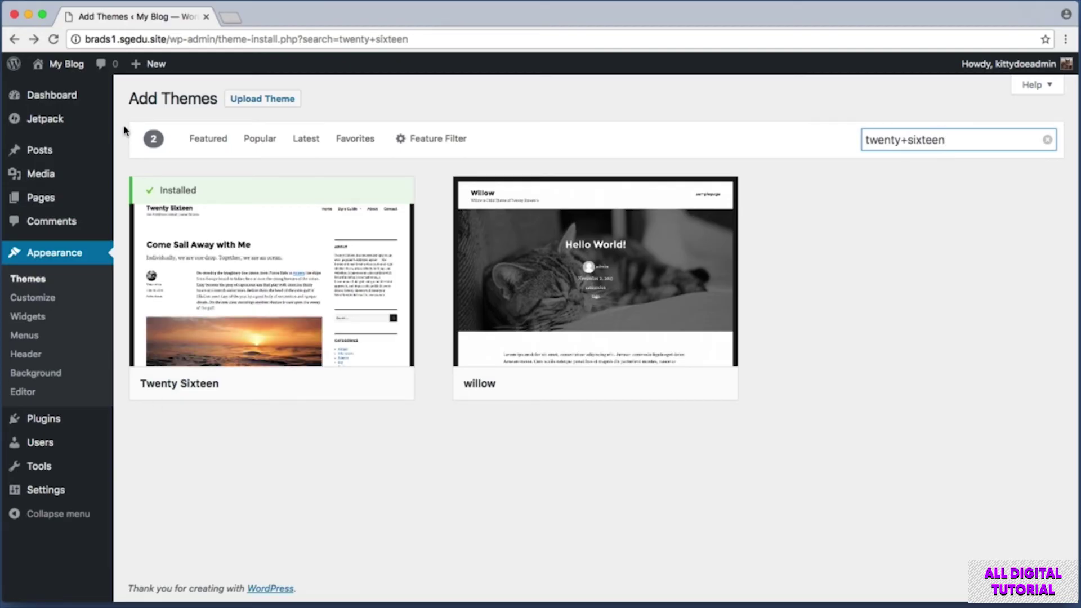
pyautogui.click(66, 67)
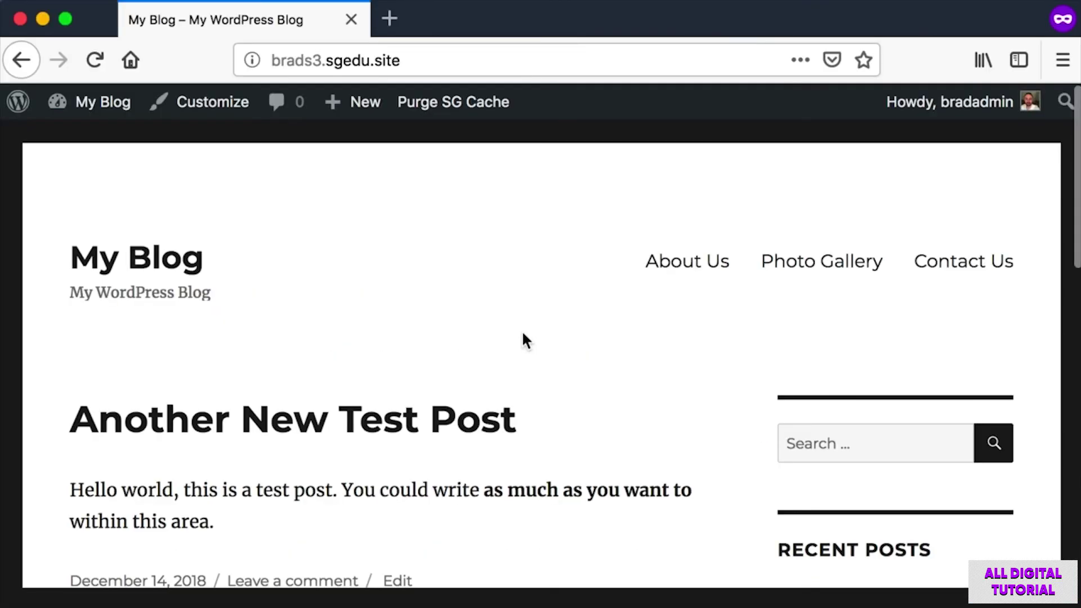
# Screenshot the About Us, Photo Gallery and Contact Us menu links, then open the Dashboard.
pyautogui.press('super+shift+4')
pyautogui.moveTo(600, 211)
pyautogui.mouseDown()
pyautogui.moveTo(897, 289)
pyautogui.moveTo(1054, 295)
pyautogui.moveTo(1033, 307)
pyautogui.mouseUp()
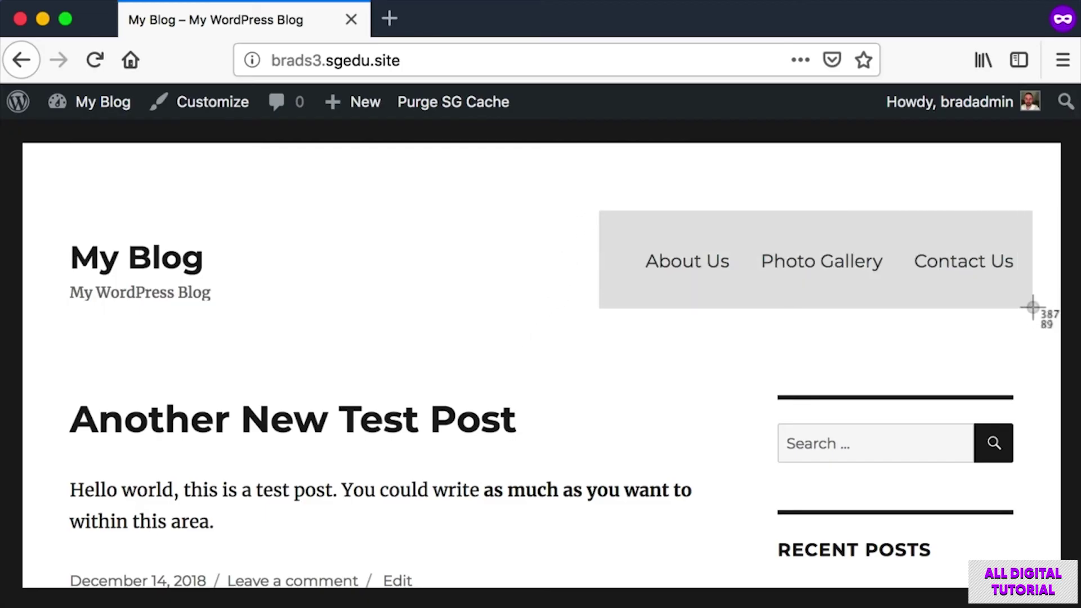
pyautogui.moveTo(1033, 307); pyautogui.dragTo(1044, 316)
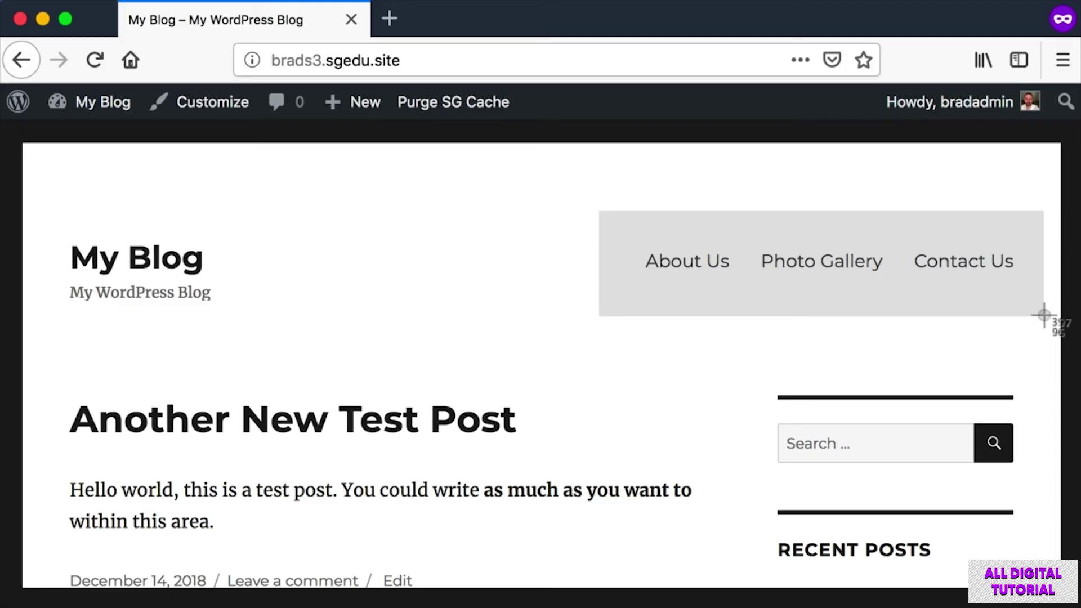
pyautogui.moveTo(1044, 315); pyautogui.dragTo(1046, 313)
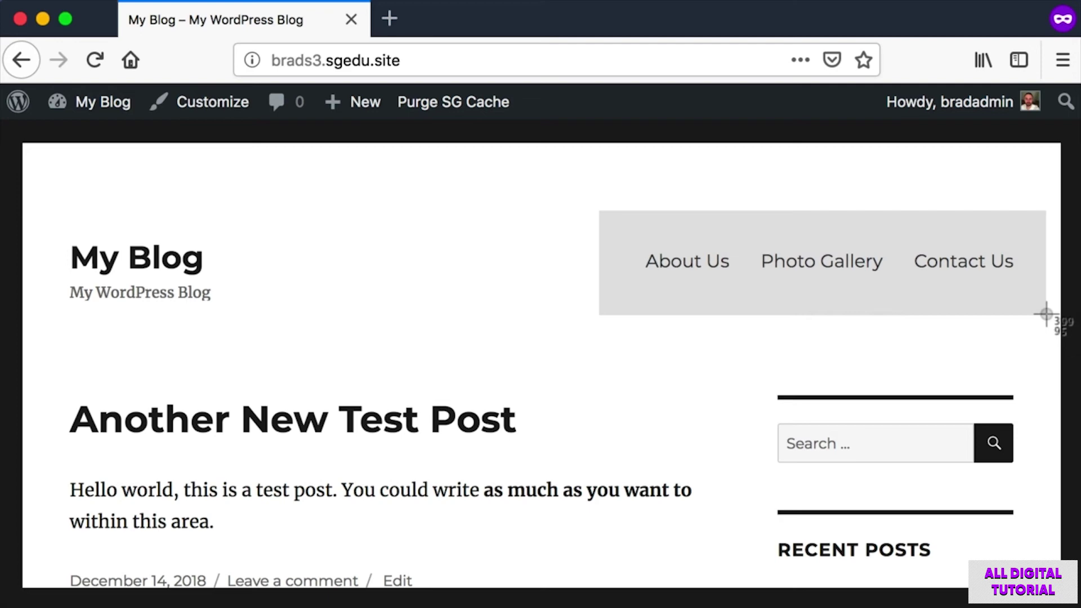
pyautogui.moveTo(1047, 313); pyautogui.dragTo(1043, 304)
pyautogui.press('super+shift+4')
pyautogui.moveTo(597, 228); pyautogui.dragTo(1039, 292)
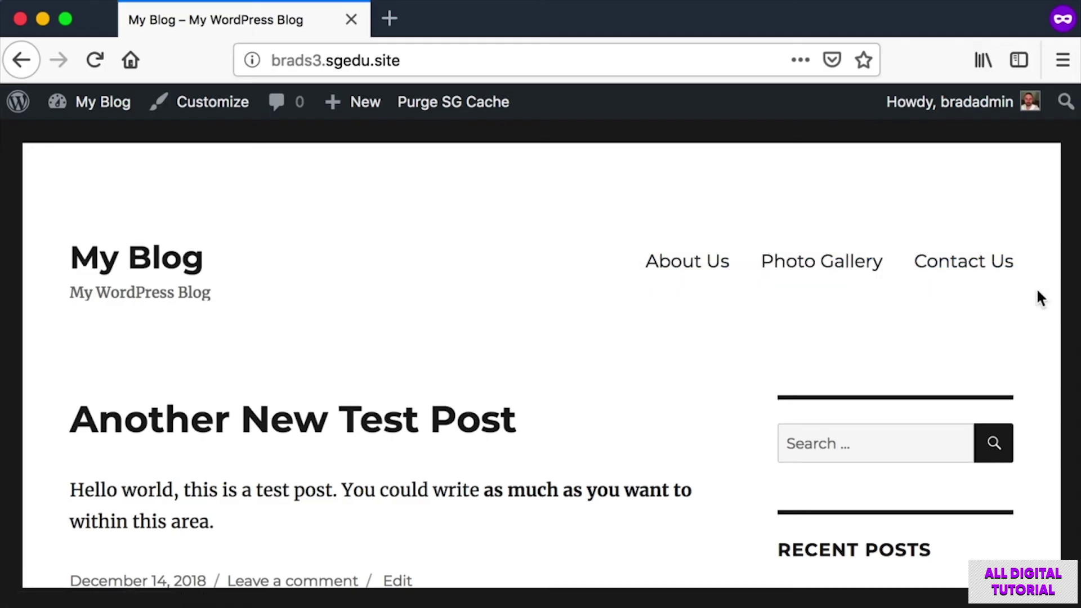
pyautogui.click(87, 103)
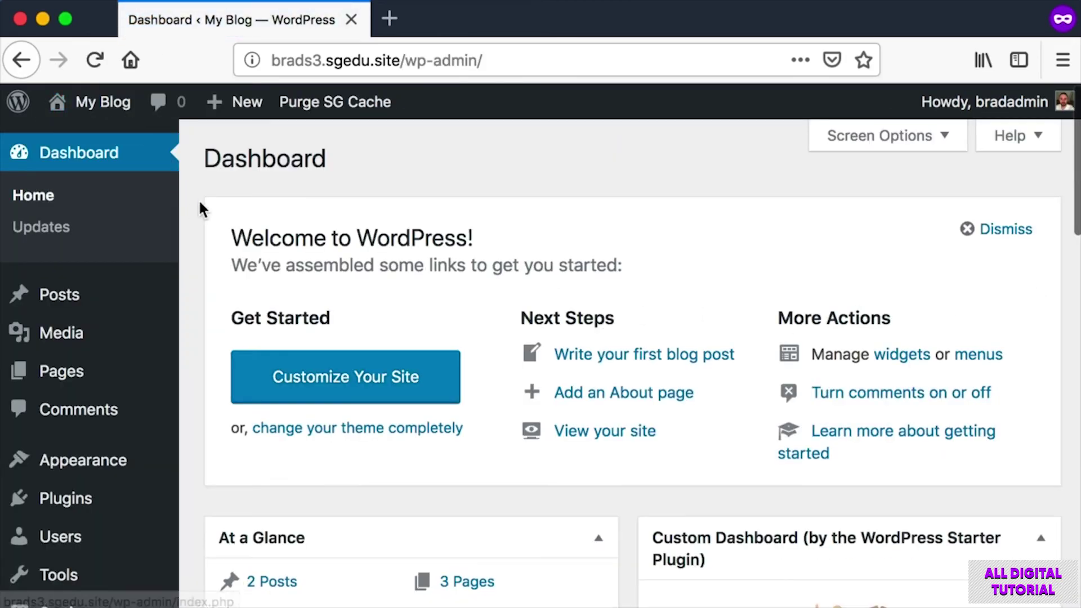
# Open Appearance > Menus and screenshot the menu's display location settings.
pyautogui.scroll(-2, 186, 226)
pyautogui.moveTo(14, 388)
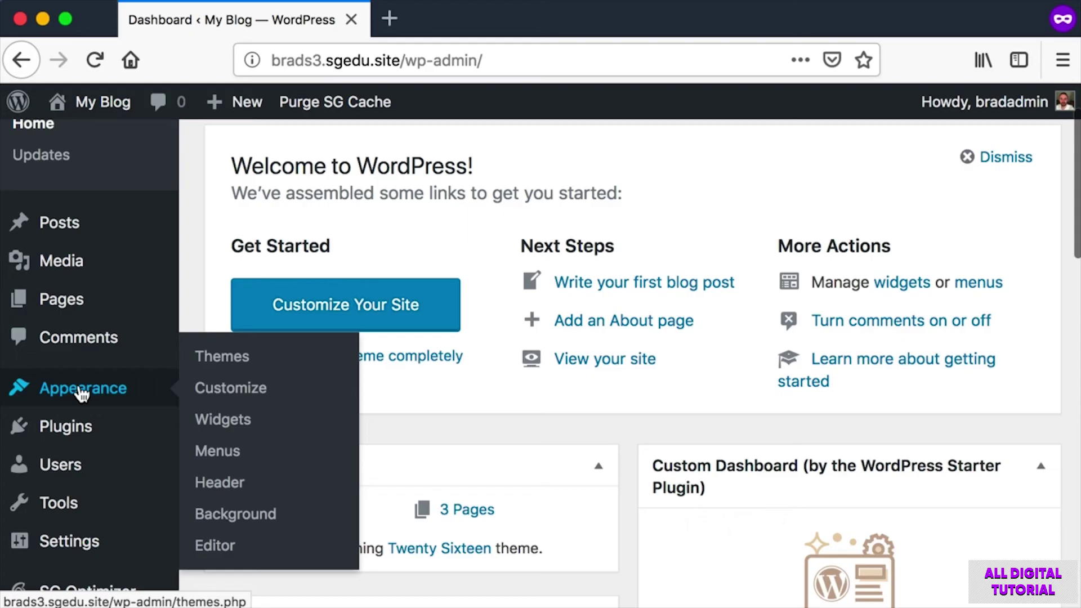
pyautogui.click(217, 453)
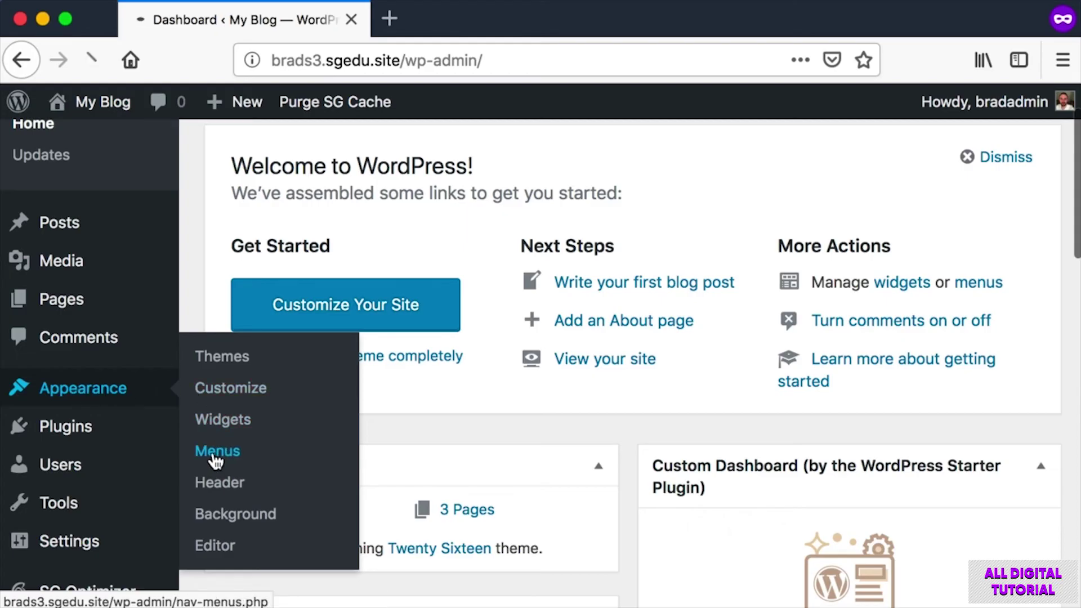
pyautogui.scroll(-3, 526, 430)
pyautogui.press('super+shift+4')
pyautogui.moveTo(542, 317); pyautogui.dragTo(1057, 591)
pyautogui.scroll(-5, 709, 507)
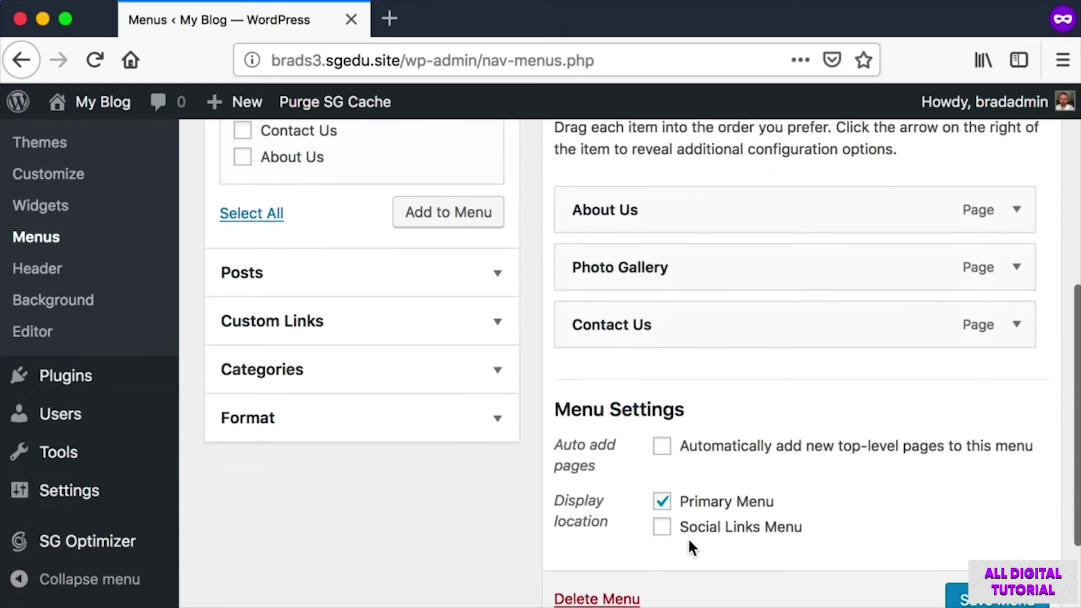
pyautogui.press('super+shift+4')
pyautogui.moveTo(539, 480); pyautogui.dragTo(857, 544)
# Screenshot the Primary Menu setting and the display location options.
pyautogui.scroll(1, 857, 543)
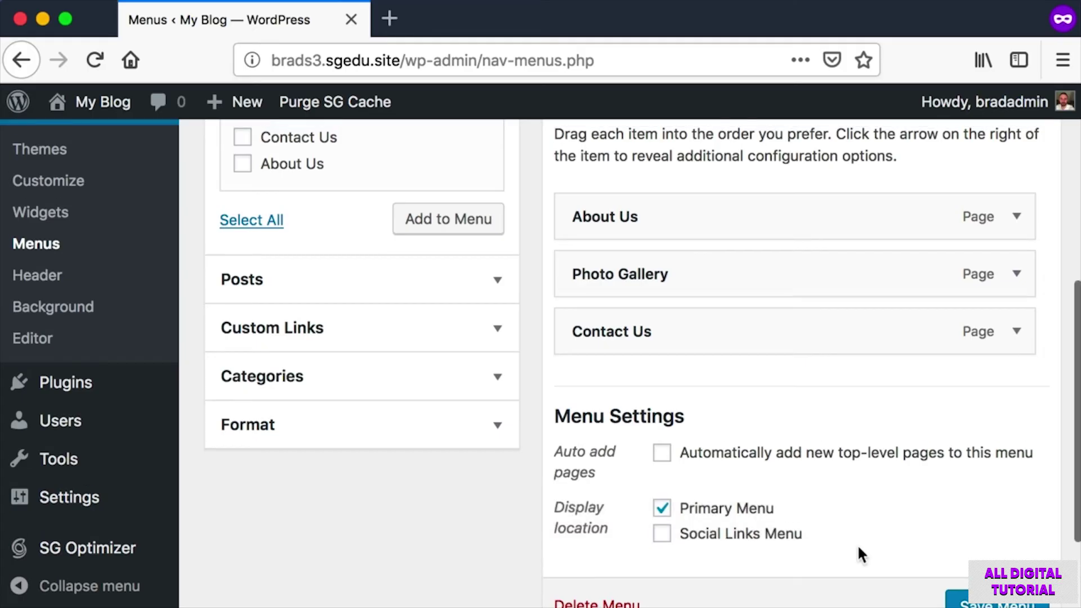
pyautogui.press('super+shift+4')
pyautogui.moveTo(623, 495); pyautogui.dragTo(775, 520)
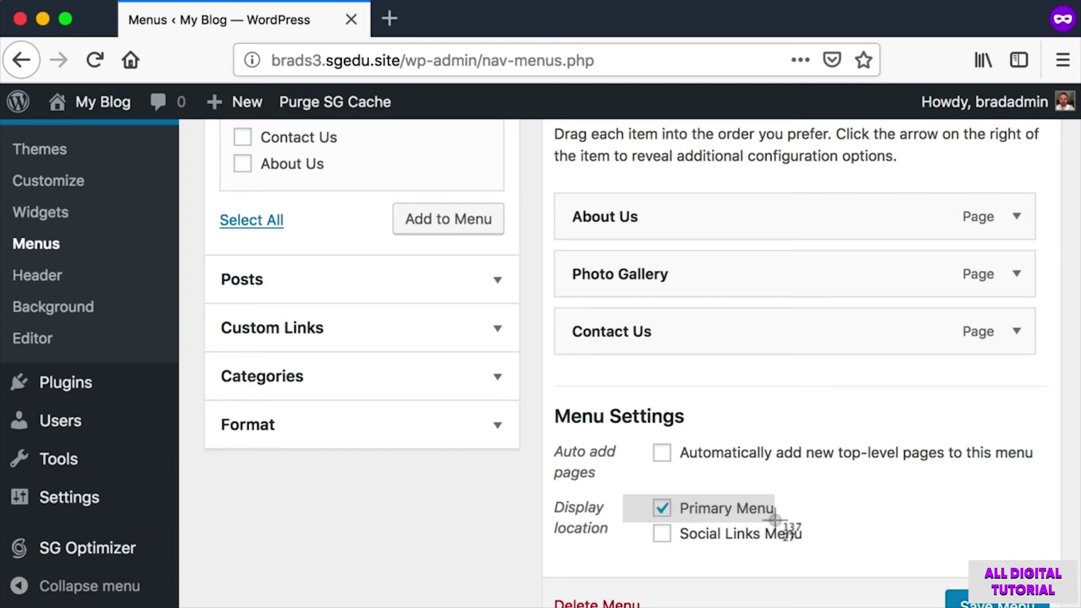
pyautogui.moveTo(774, 520); pyautogui.dragTo(775, 520)
pyautogui.scroll(1, 616, 526)
pyautogui.scroll(-2, 615, 526)
pyautogui.press('super+shift+4')
pyautogui.moveTo(643, 442); pyautogui.dragTo(838, 519)
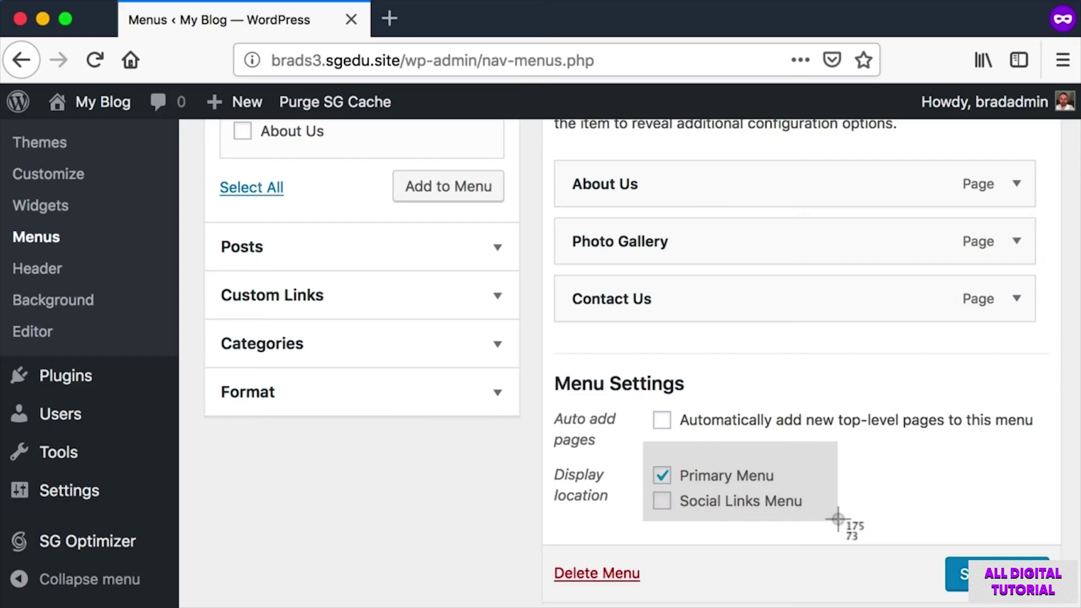
pyautogui.moveTo(821, 519); pyautogui.dragTo(820, 519)
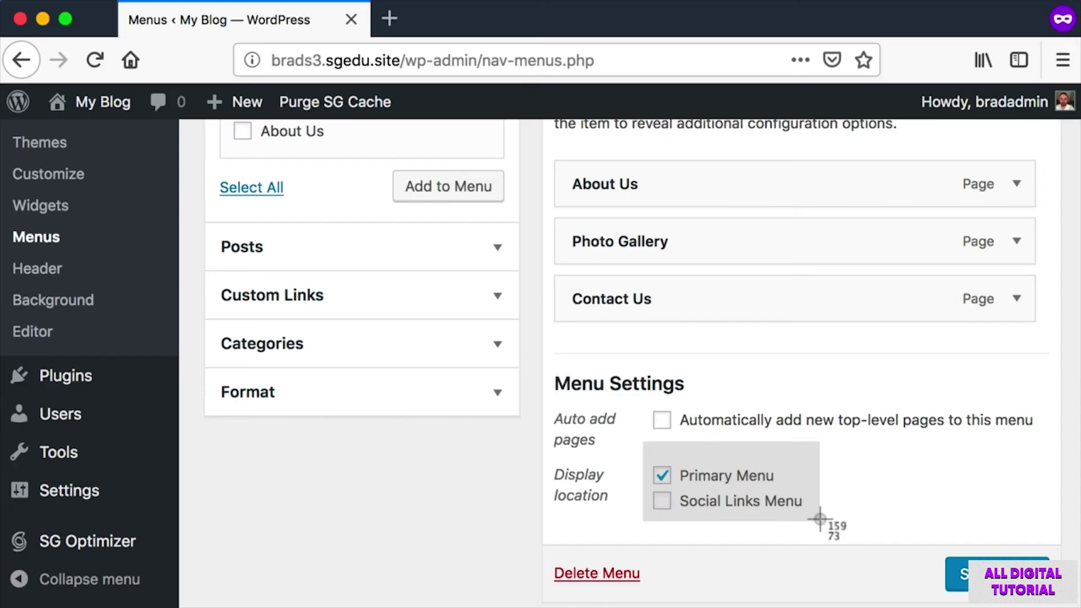
pyautogui.moveTo(820, 518); pyautogui.dragTo(820, 518)
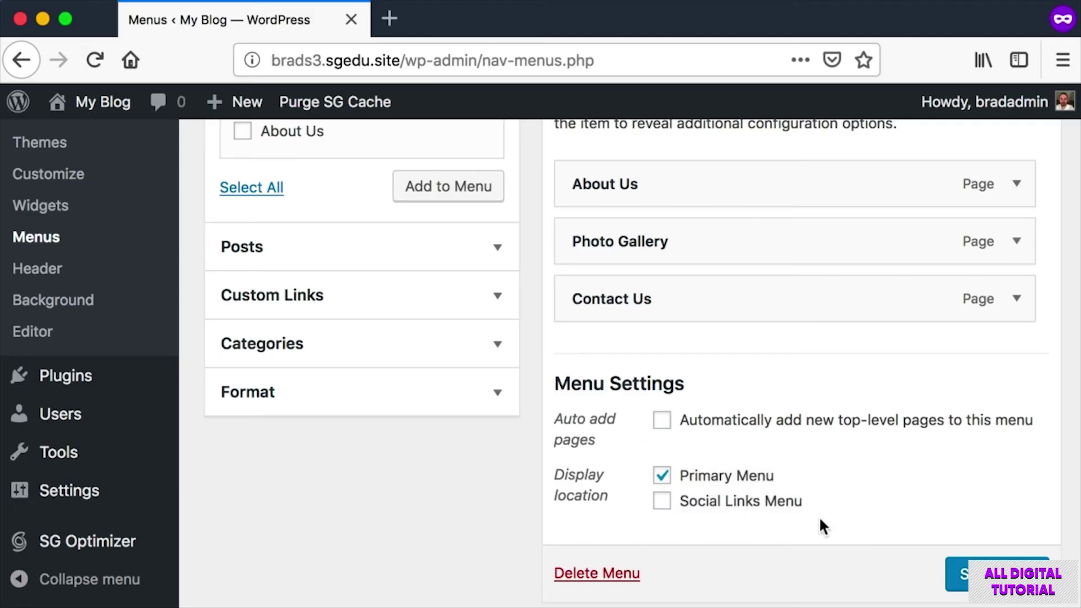
# Screenshot the Primary Menu and Social Links Menu options and the bottom of Menu Settings.
pyautogui.scroll(1, 757, 513)
pyautogui.press('super+shift+4')
pyautogui.moveTo(644, 459); pyautogui.dragTo(820, 498)
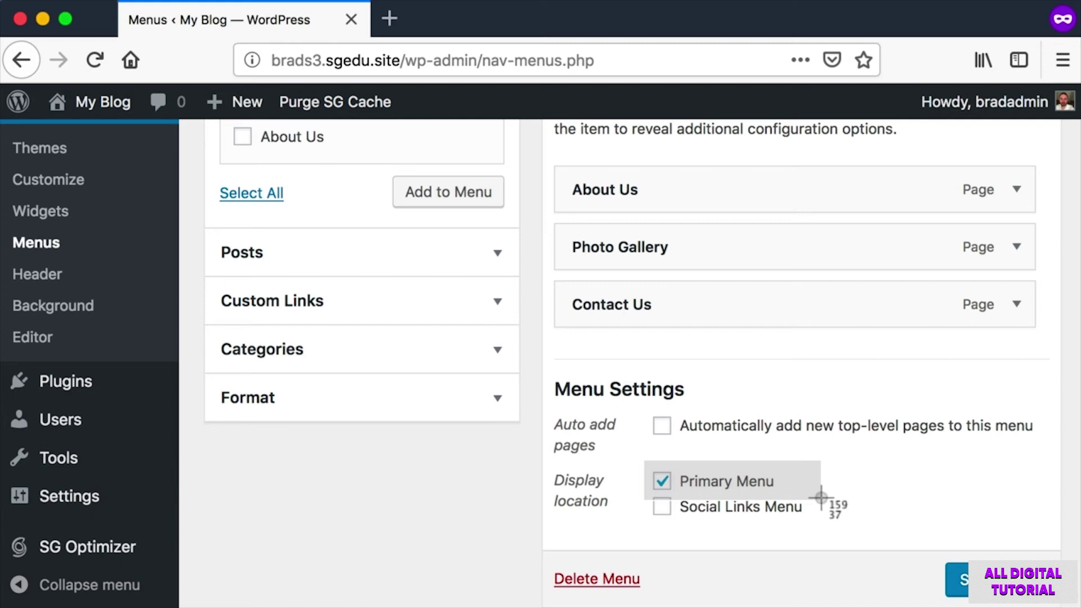
pyautogui.moveTo(821, 498); pyautogui.dragTo(816, 503)
pyautogui.press('super+shift+4')
pyautogui.moveTo(640, 466); pyautogui.dragTo(750, 492)
pyautogui.press('super+shift+4')
pyautogui.moveTo(914, 542); pyautogui.dragTo(1056, 604)
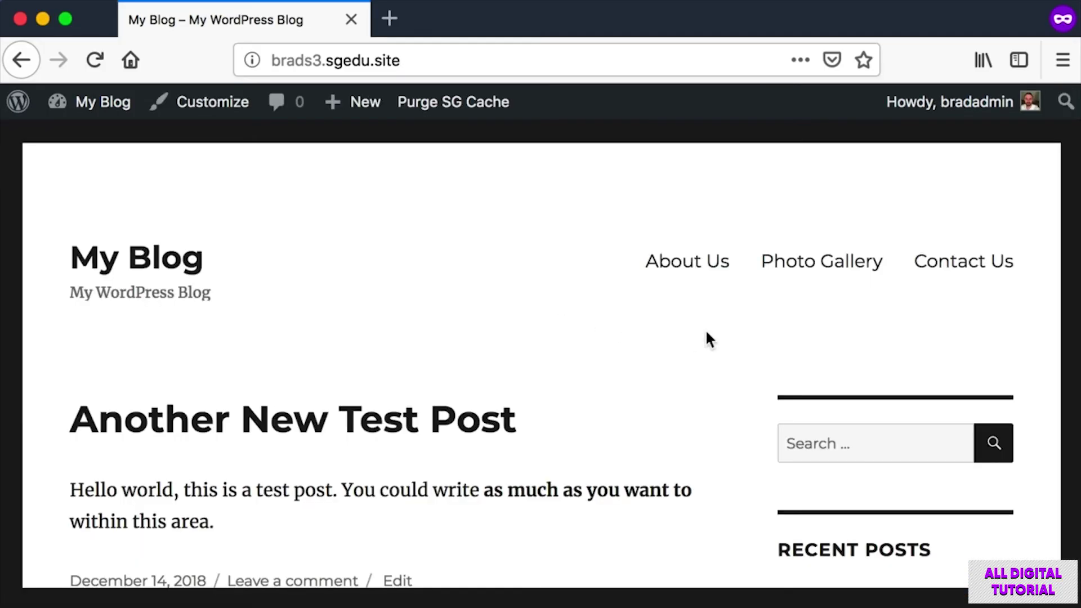
# Screenshot the front page's right edge, bottom strip and the About Us menu link.
pyautogui.press('super+shift+4')
pyautogui.moveTo(1025, 178); pyautogui.dragTo(1070, 604)
pyautogui.press('super+shift+4')
pyautogui.moveTo(1064, 555); pyautogui.dragTo(7, 603)
pyautogui.press('super+shift+4')
pyautogui.moveTo(630, 237); pyautogui.dragTo(748, 298)
# Scroll down to capture the Recent Posts list, then head back to the admin Dashboard.
pyautogui.scroll(-5, 796, 250)
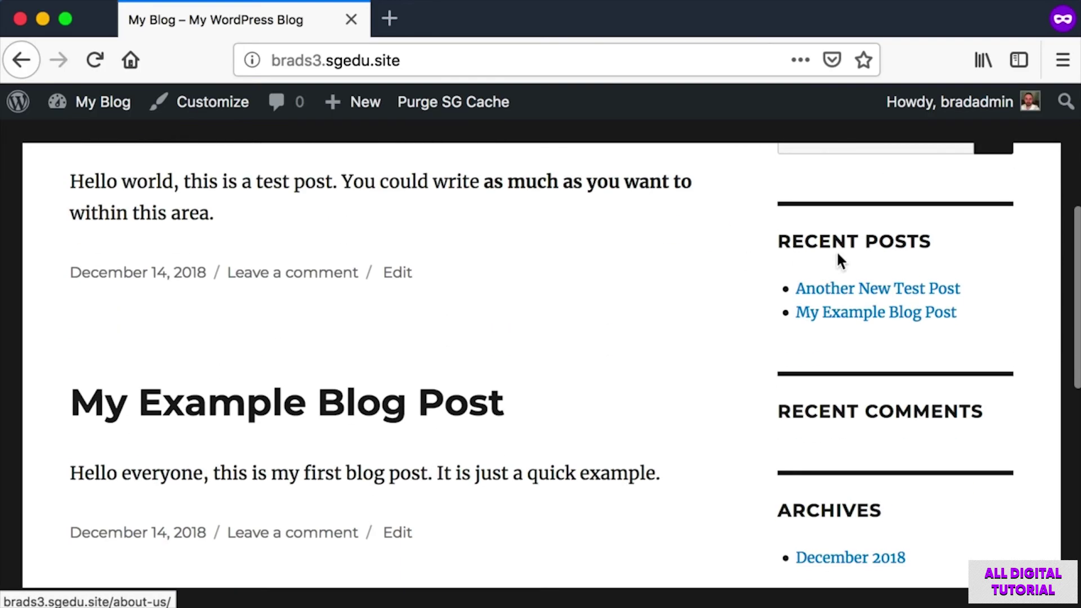
pyautogui.press('super+shift+4')
pyautogui.moveTo(773, 262); pyautogui.dragTo(972, 324)
pyautogui.scroll(1, 784, 318)
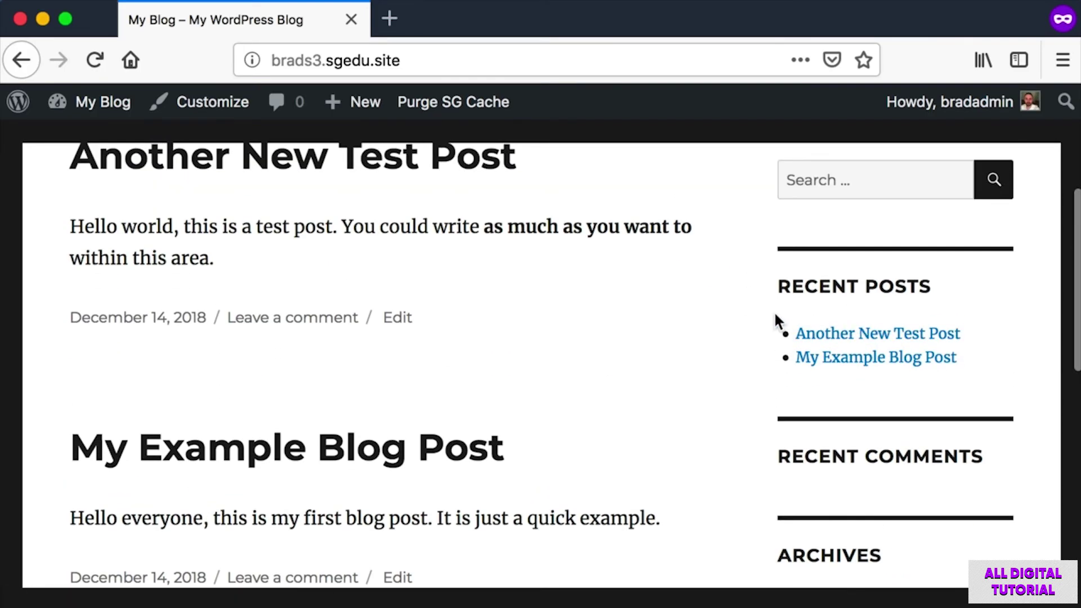
pyautogui.scroll(5, 775, 321)
pyautogui.scroll(-2, 775, 319)
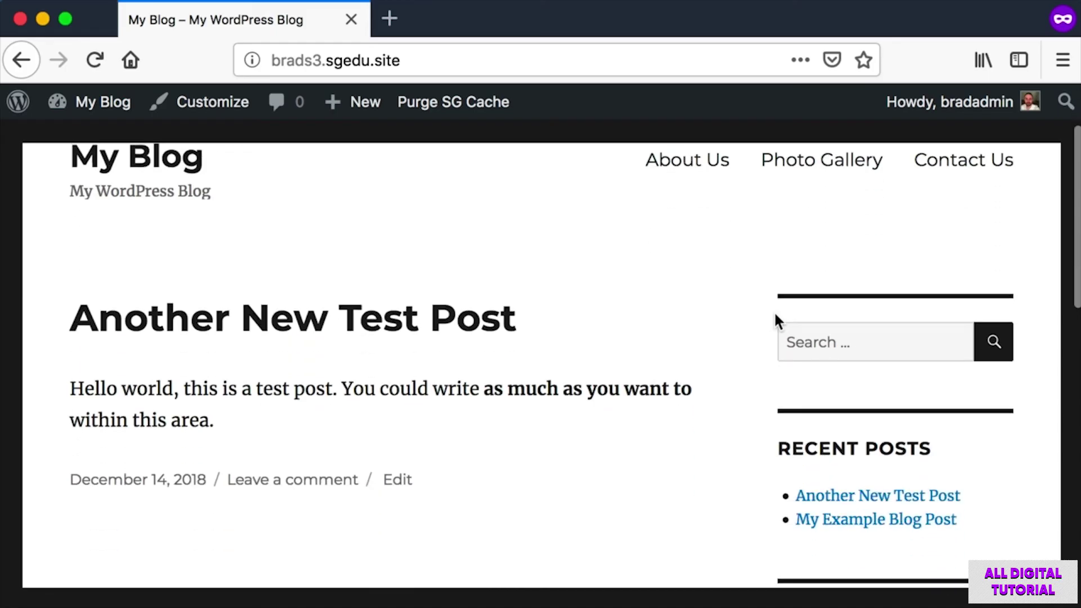
pyautogui.scroll(2, 753, 439)
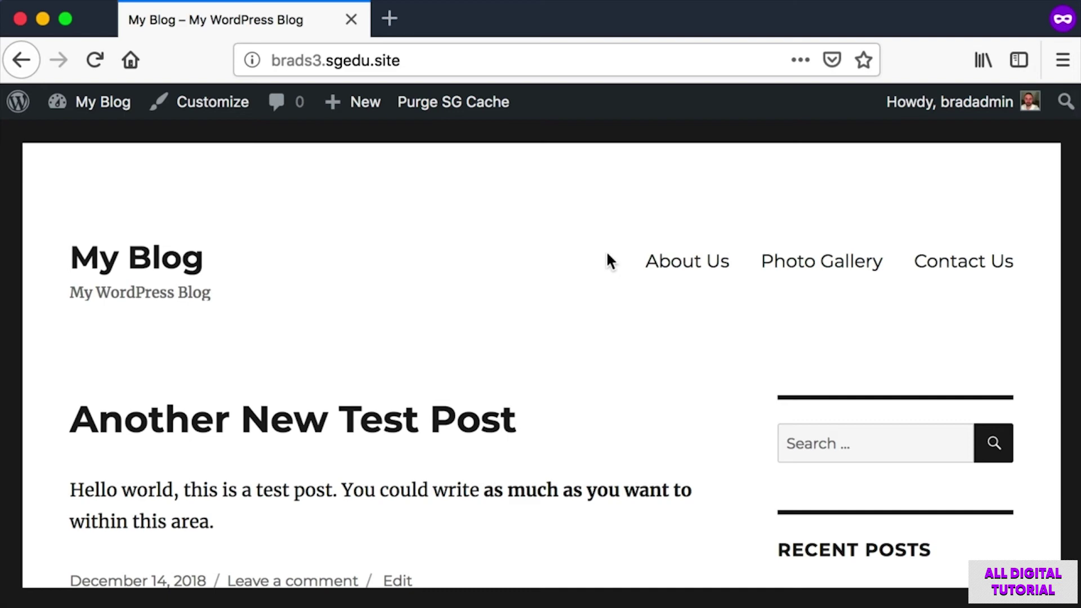
pyautogui.moveTo(80, 108)
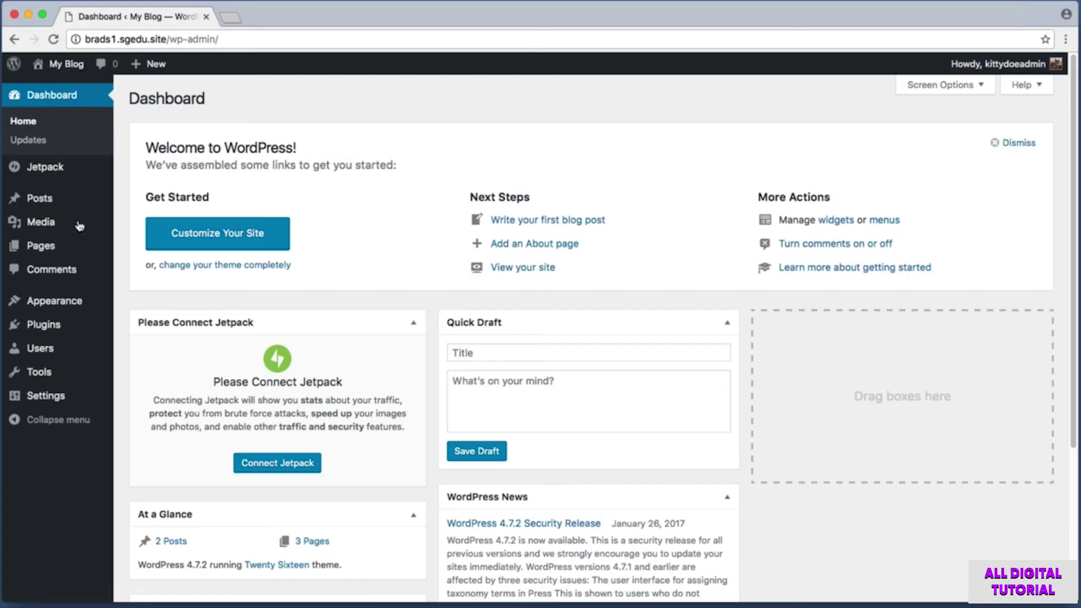
# Open the site Customizer and screenshot its sidebar.
pyautogui.moveTo(47, 311)
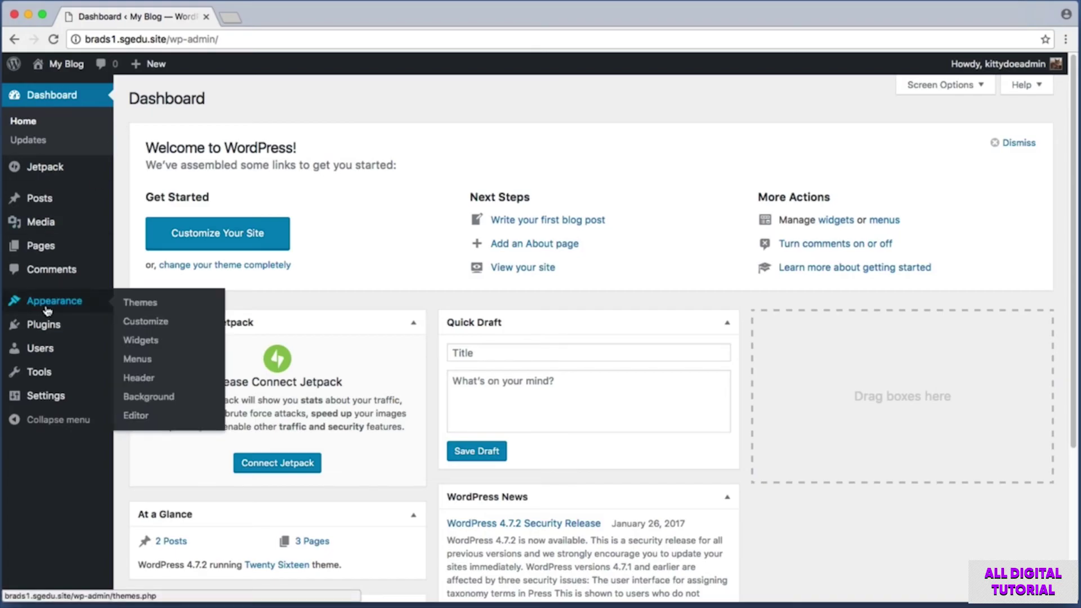
pyautogui.click(172, 326)
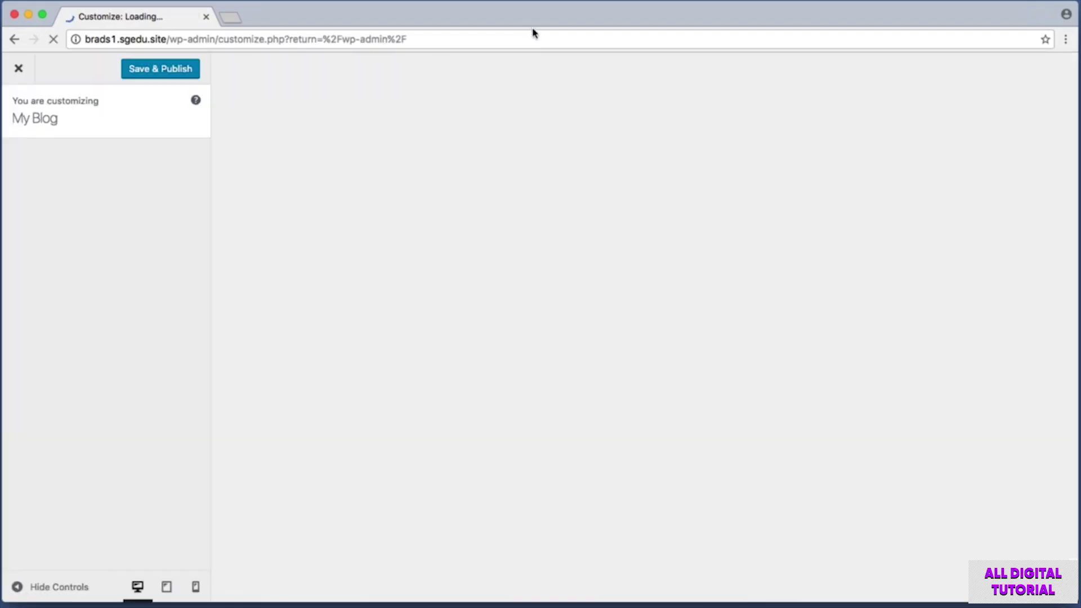
pyautogui.press('super+shift+4')
pyautogui.moveTo(7, 85); pyautogui.dragTo(207, 463)
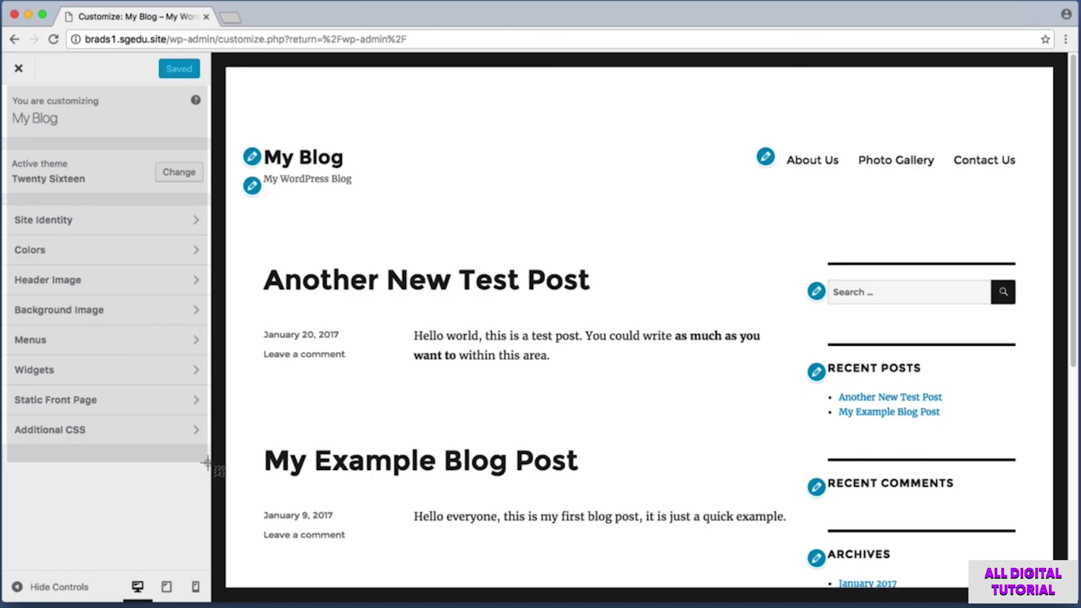
pyautogui.moveTo(207, 463); pyautogui.dragTo(209, 467)
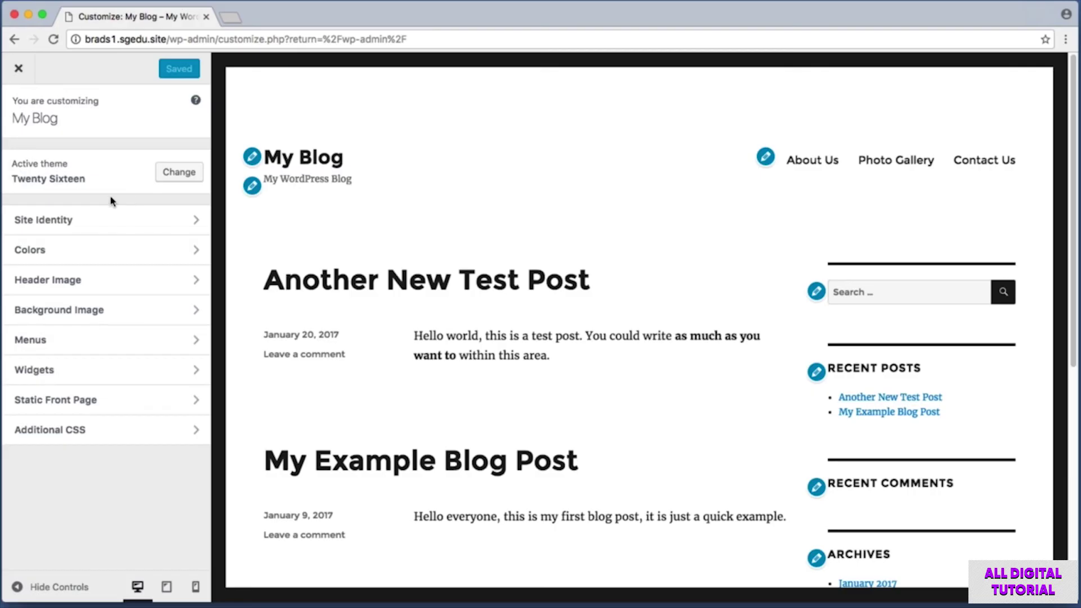
# Open the Colors section and screenshot the colour and Background Color settings.
pyautogui.moveTo(7, 236); pyautogui.dragTo(169, 260)
pyautogui.click(139, 253)
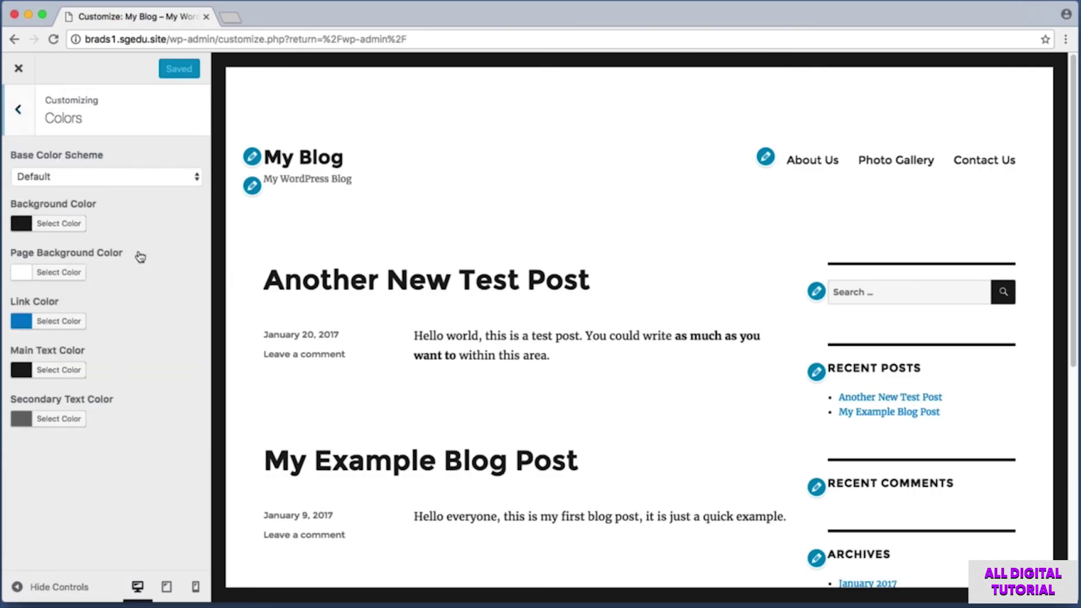
pyautogui.press('super+shift+4')
pyautogui.moveTo(6, 195); pyautogui.dragTo(192, 440)
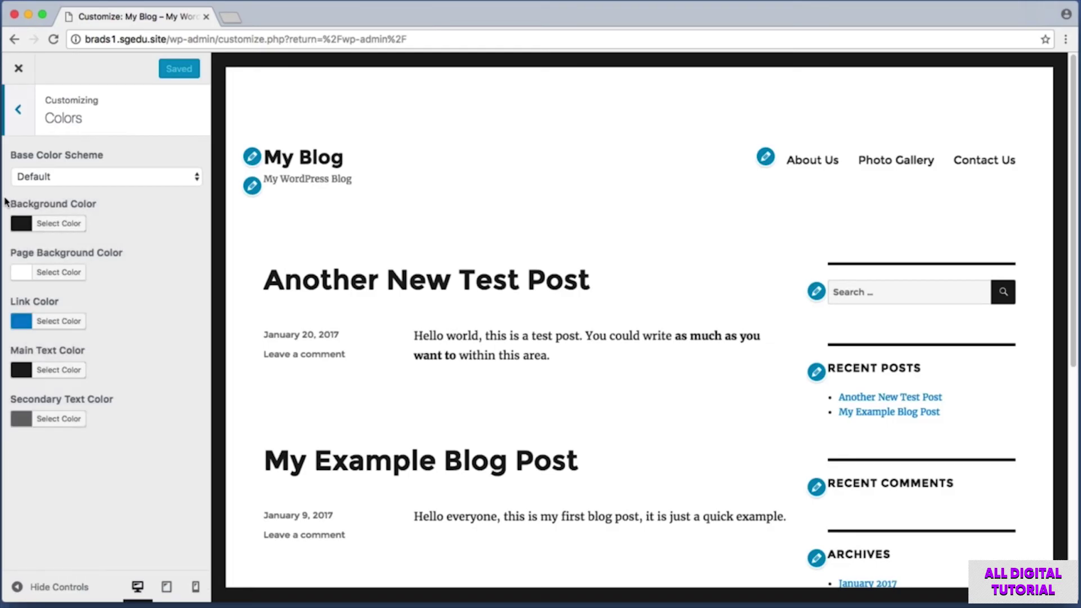
pyautogui.press('super+shift+4')
pyautogui.moveTo(6, 198); pyautogui.dragTo(117, 237)
# Preview red, orange, yellow, green and a custom spectrum colour as the site background.
pyautogui.click(21, 225)
pyautogui.click(57, 384)
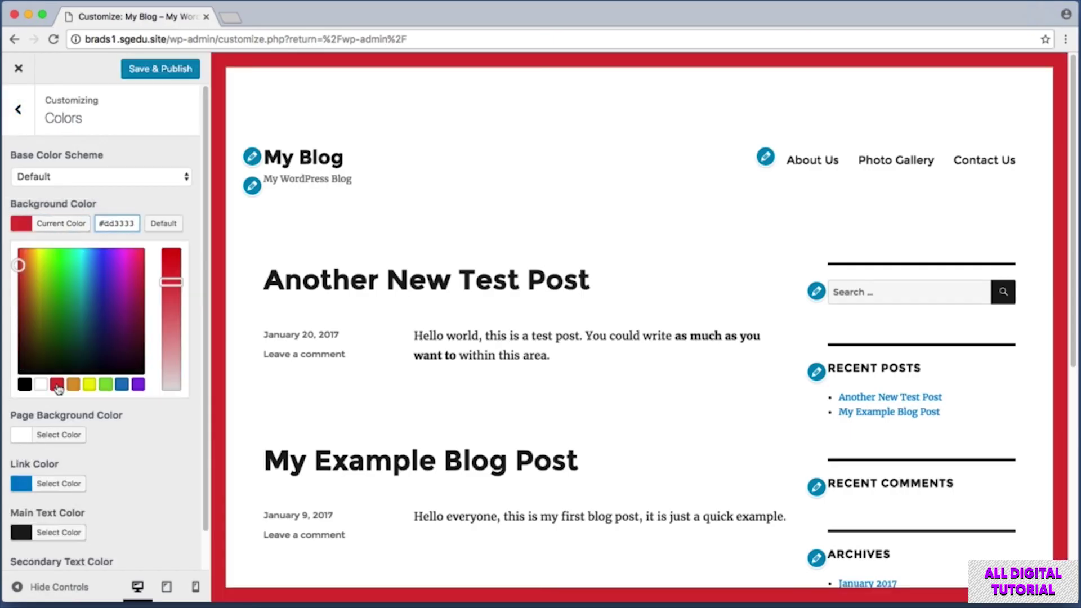
pyautogui.click(73, 384)
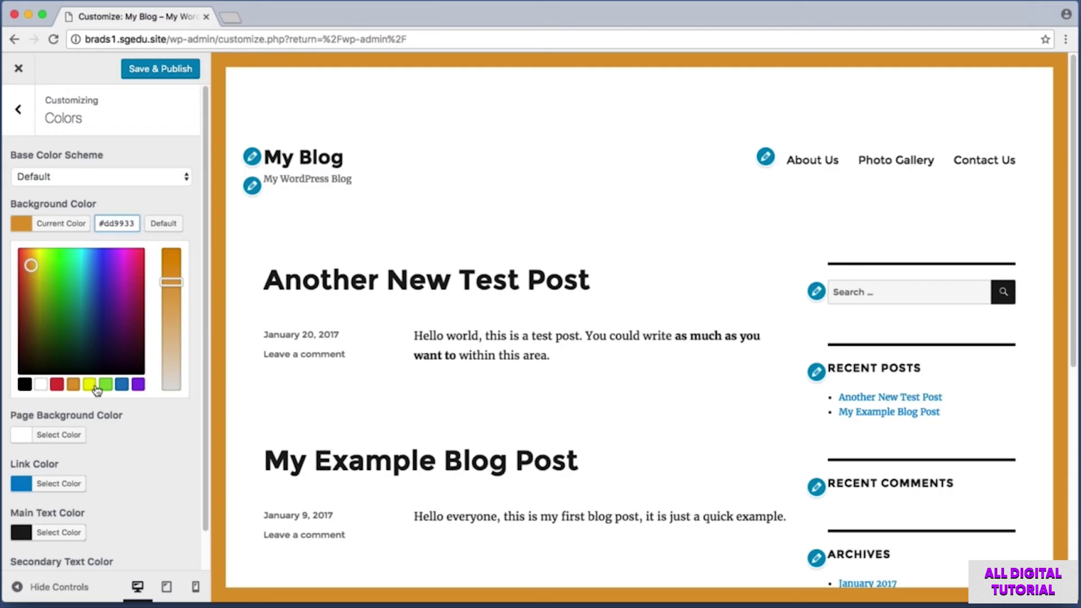
pyautogui.click(89, 385)
pyautogui.click(105, 385)
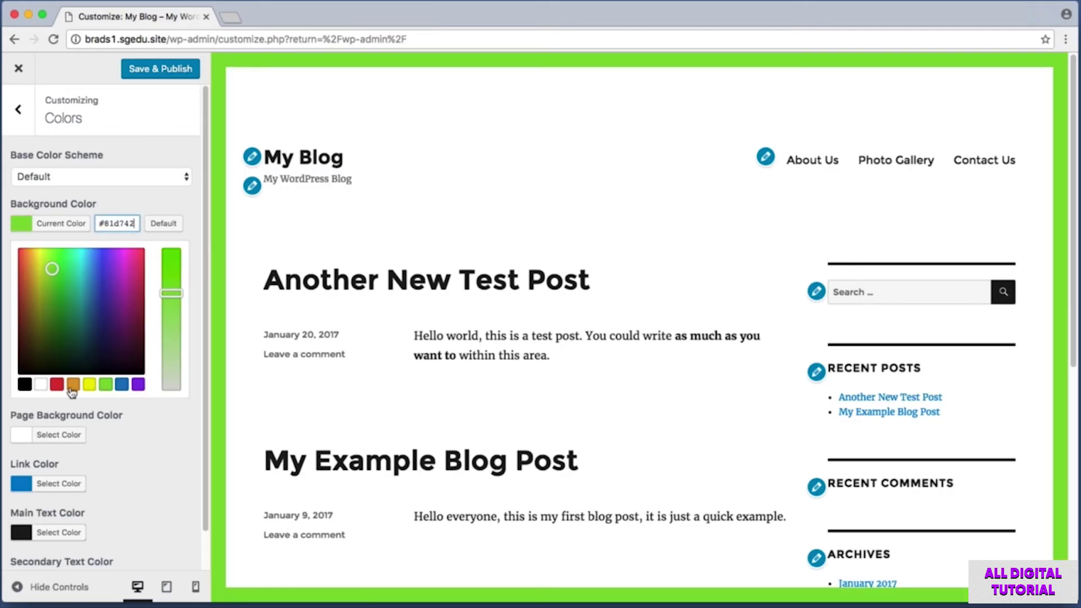
pyautogui.moveTo(51, 269)
pyautogui.mouseDown()
pyautogui.moveTo(102, 297)
pyautogui.moveTo(126, 260)
pyautogui.moveTo(103, 255)
pyautogui.moveTo(85, 285)
pyautogui.moveTo(98, 319)
pyautogui.moveTo(126, 332)
pyautogui.moveTo(138, 297)
pyautogui.moveTo(120, 287)
pyautogui.mouseUp()
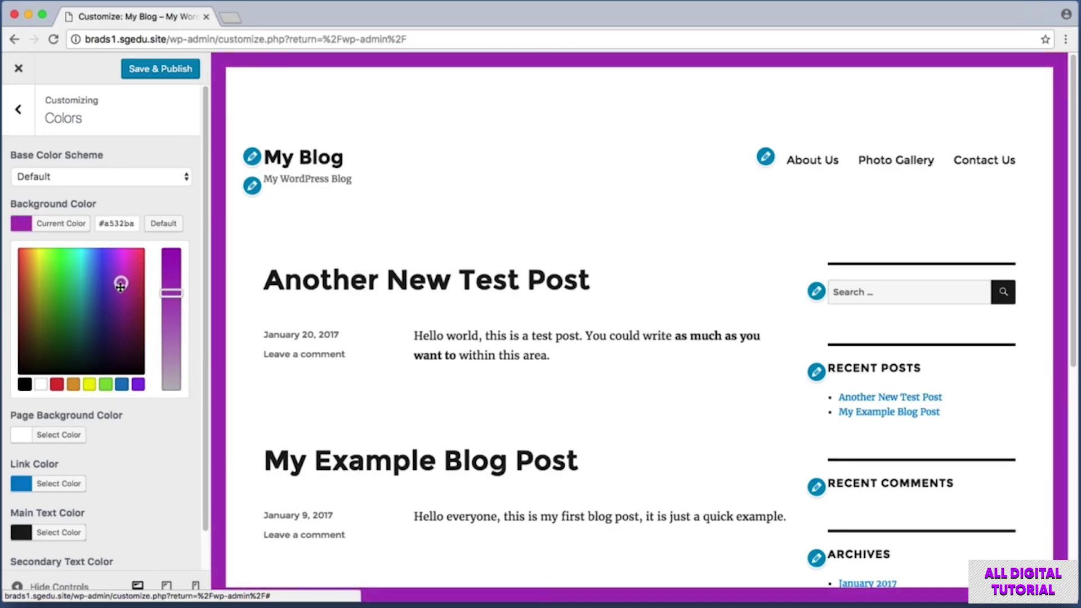
# Screenshot the coloured page corner and blog header, then set the background back to white.
pyautogui.press('super+shift+4')
pyautogui.moveTo(211, 53); pyautogui.dragTo(260, 106)
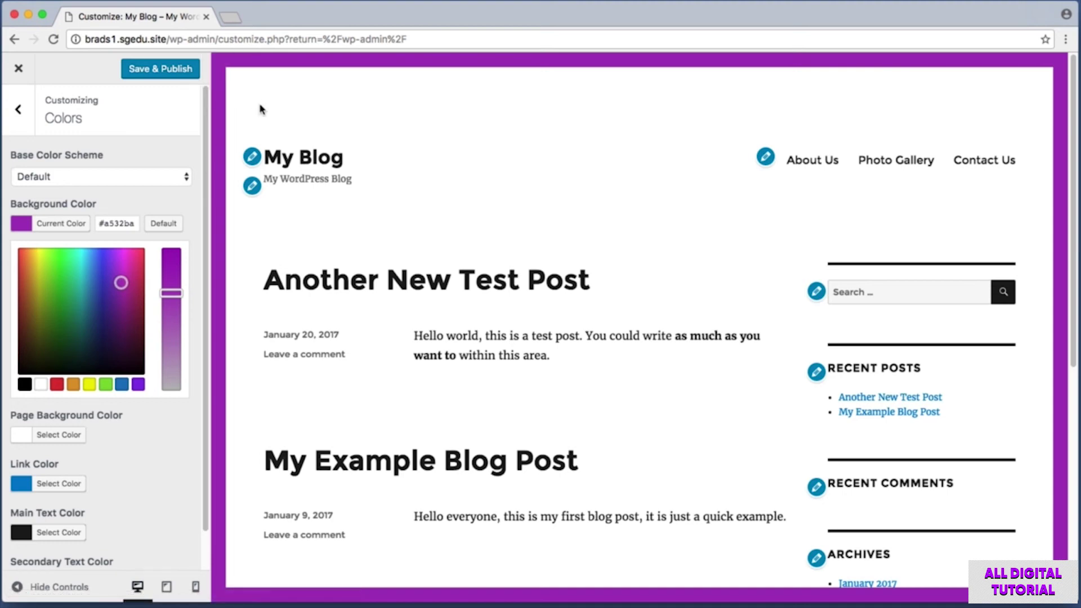
pyautogui.press('super+shift+4')
pyautogui.moveTo(238, 75); pyautogui.dragTo(553, 147)
pyautogui.click(41, 385)
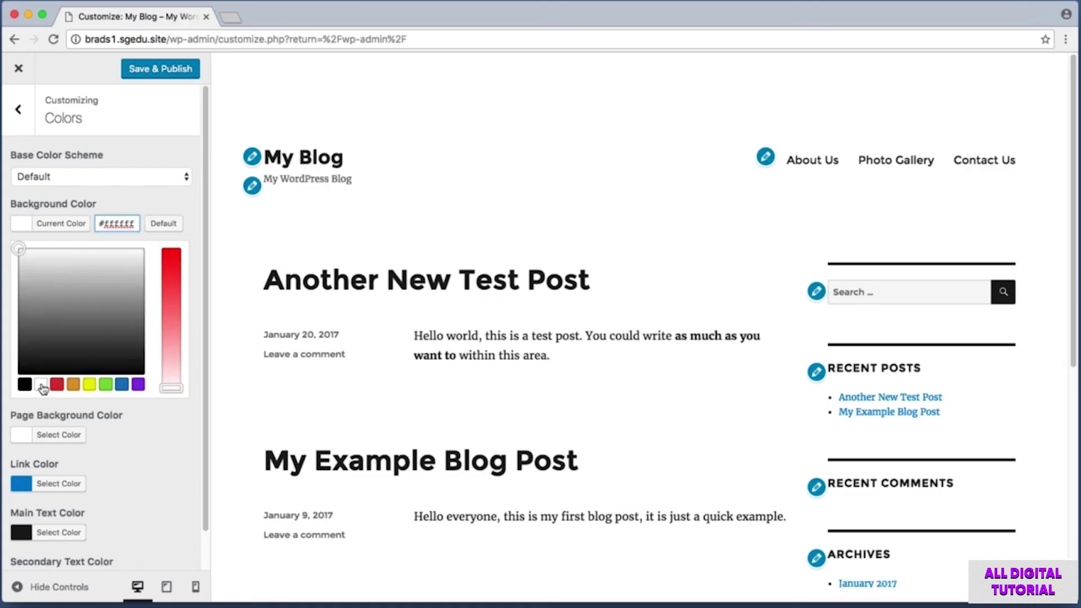
pyautogui.click(24, 228)
# Preview yellow, green, blue and custom green page backgrounds, then settle on white.
pyautogui.click(23, 224)
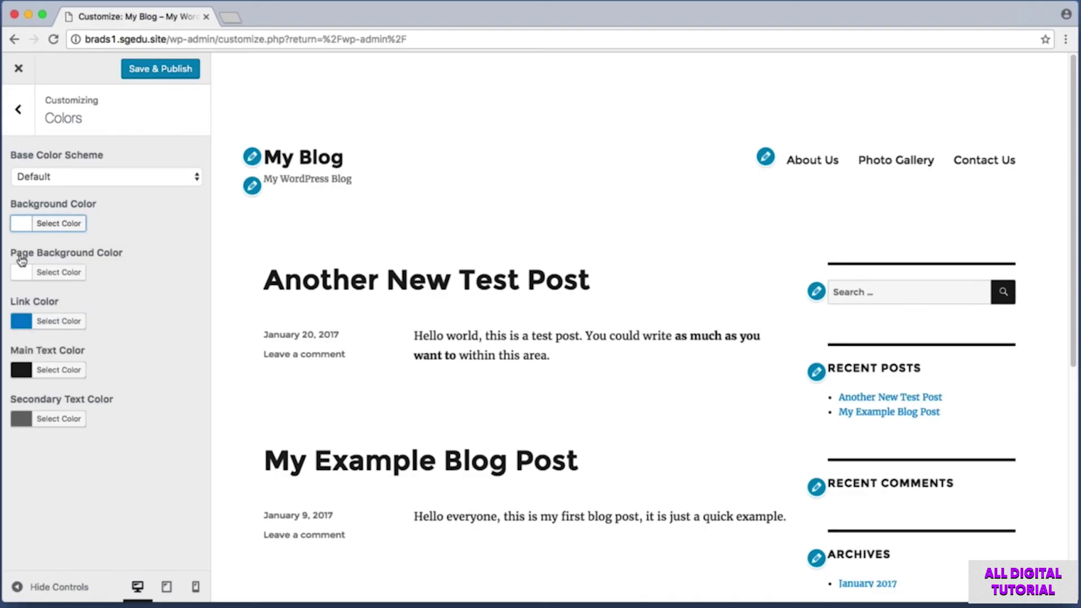
pyautogui.click(19, 275)
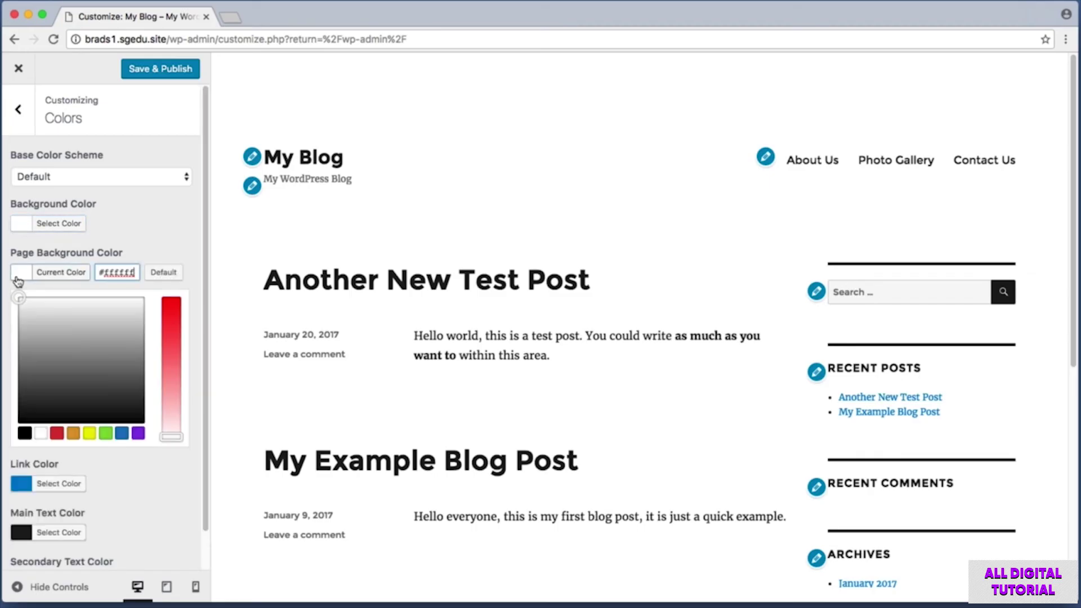
pyautogui.click(91, 435)
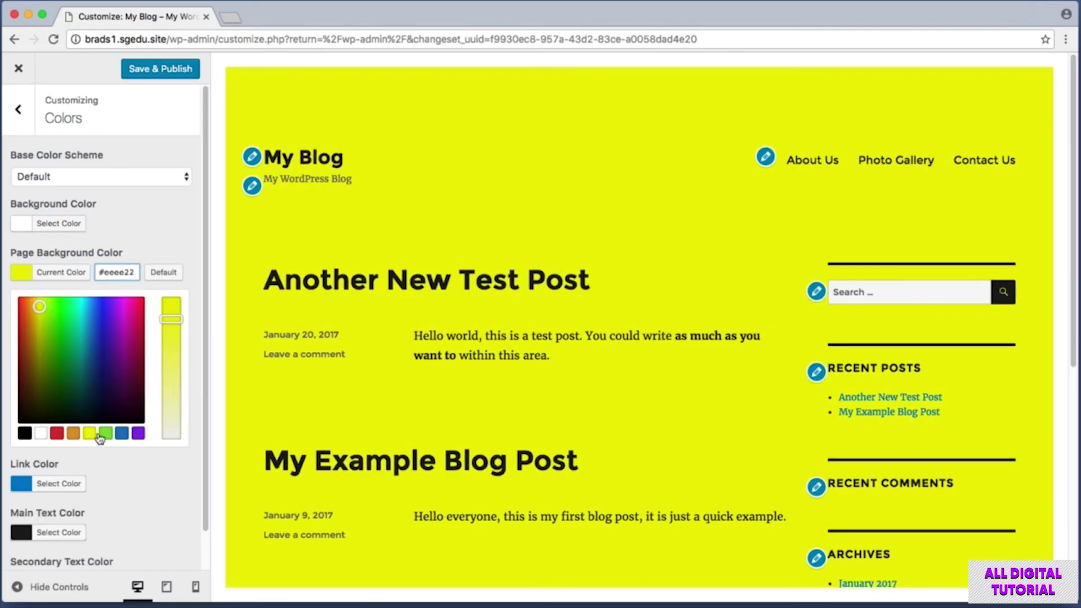
pyautogui.click(104, 436)
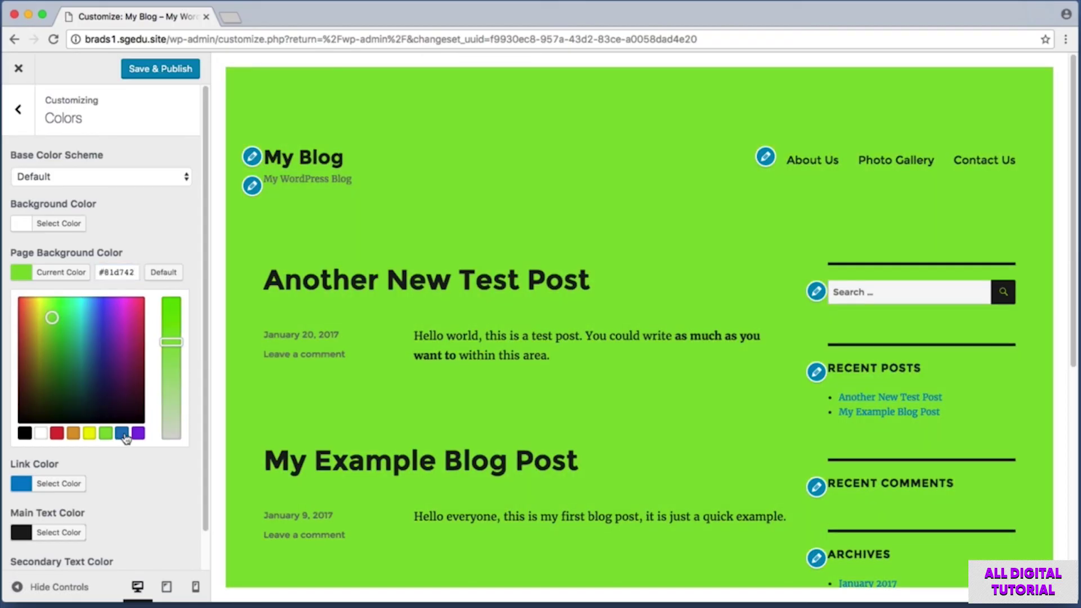
pyautogui.click(121, 434)
pyautogui.moveTo(87, 325); pyautogui.dragTo(71, 343)
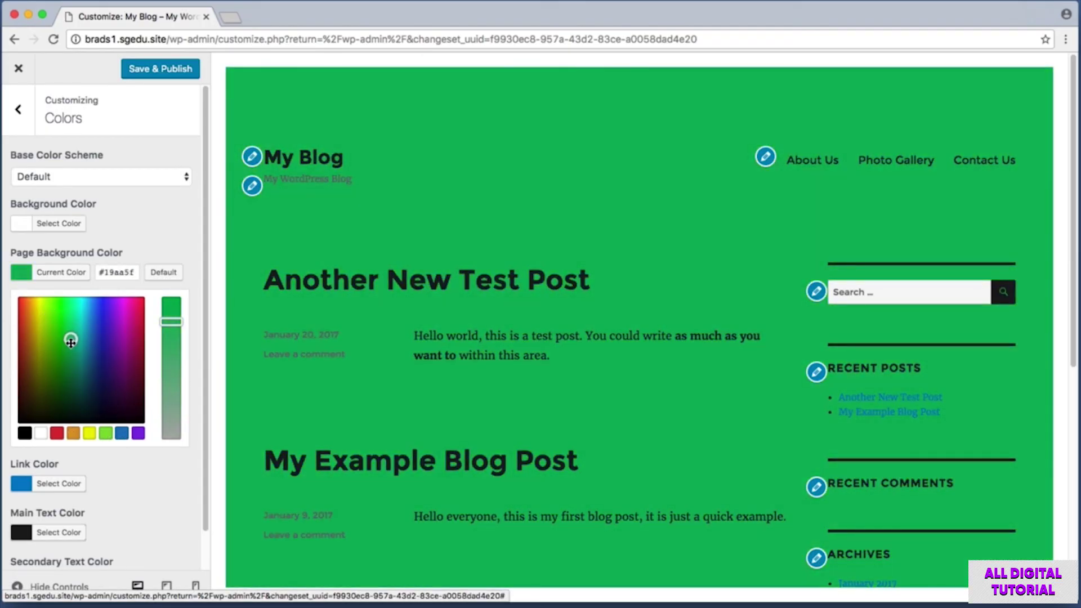
pyautogui.click(40, 434)
pyautogui.press('super+shift+4')
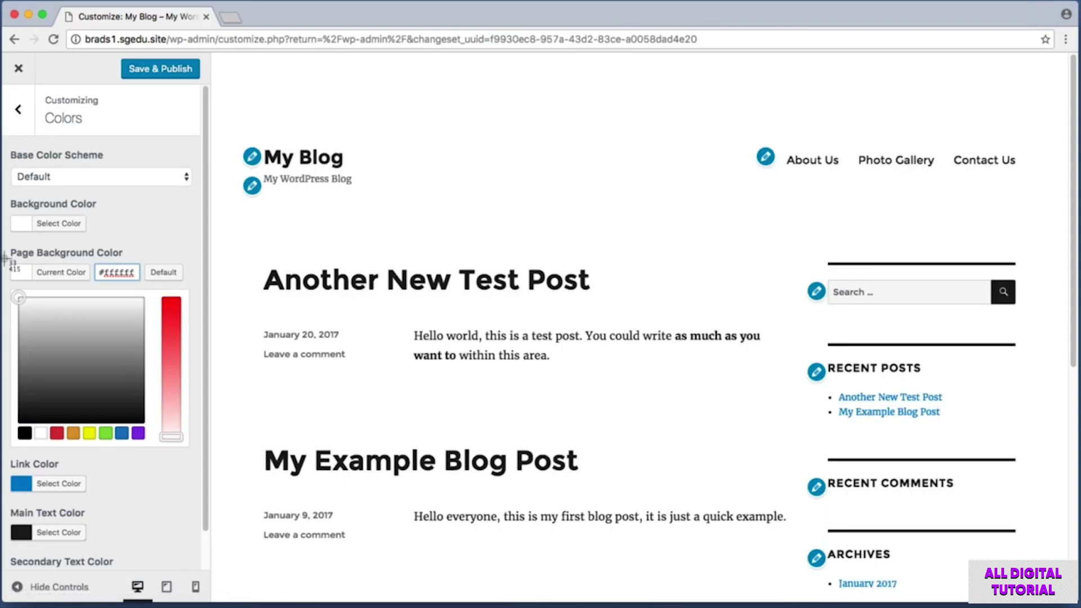
pyautogui.click(24, 275)
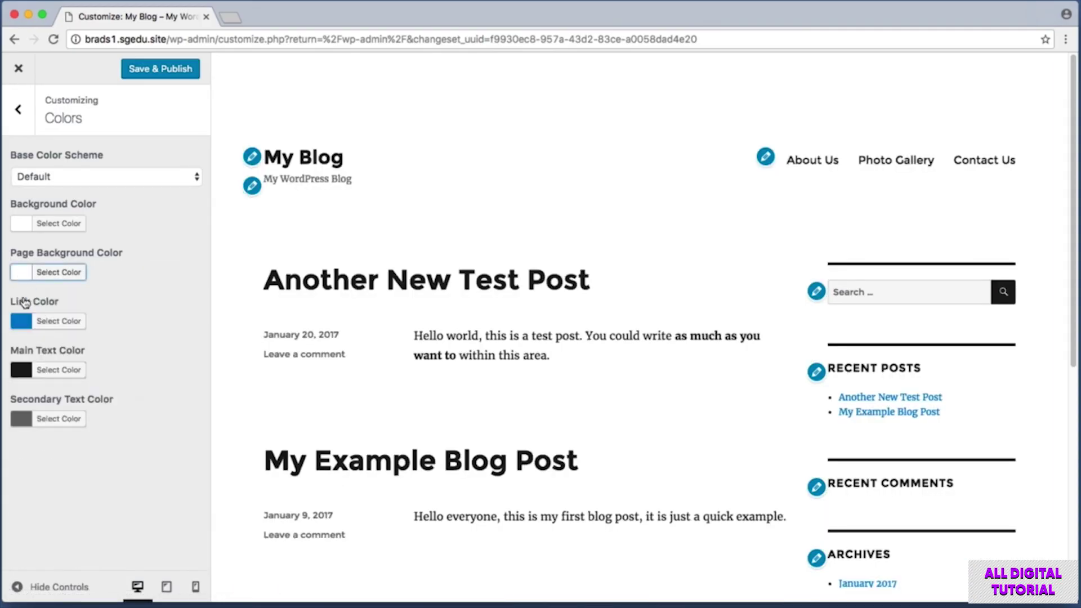
# Set the Link Color to crimson (#ea2e60) and screenshot the recoloured Recent Posts links.
pyautogui.click(20, 323)
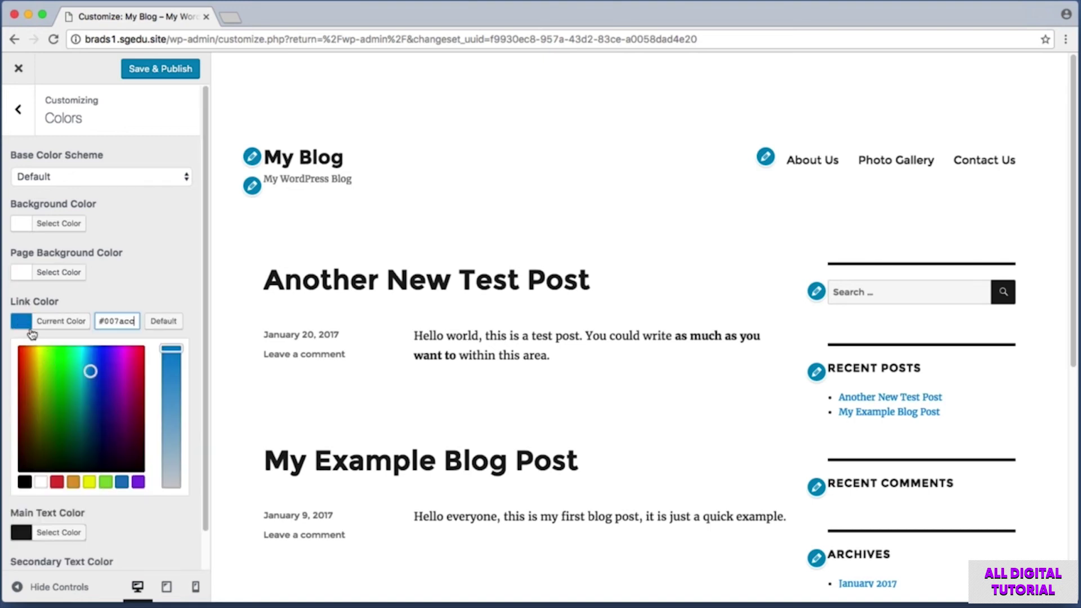
pyautogui.moveTo(93, 367); pyautogui.dragTo(176, 381)
pyautogui.press('super+shift+4')
pyautogui.moveTo(810, 385); pyautogui.dragTo(971, 426)
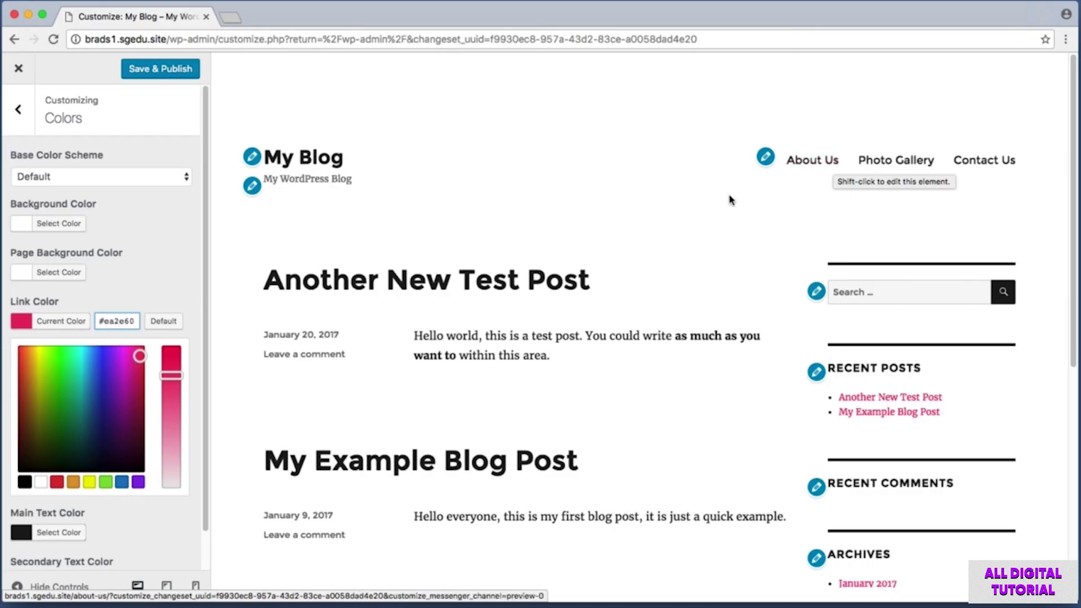
pyautogui.click(22, 323)
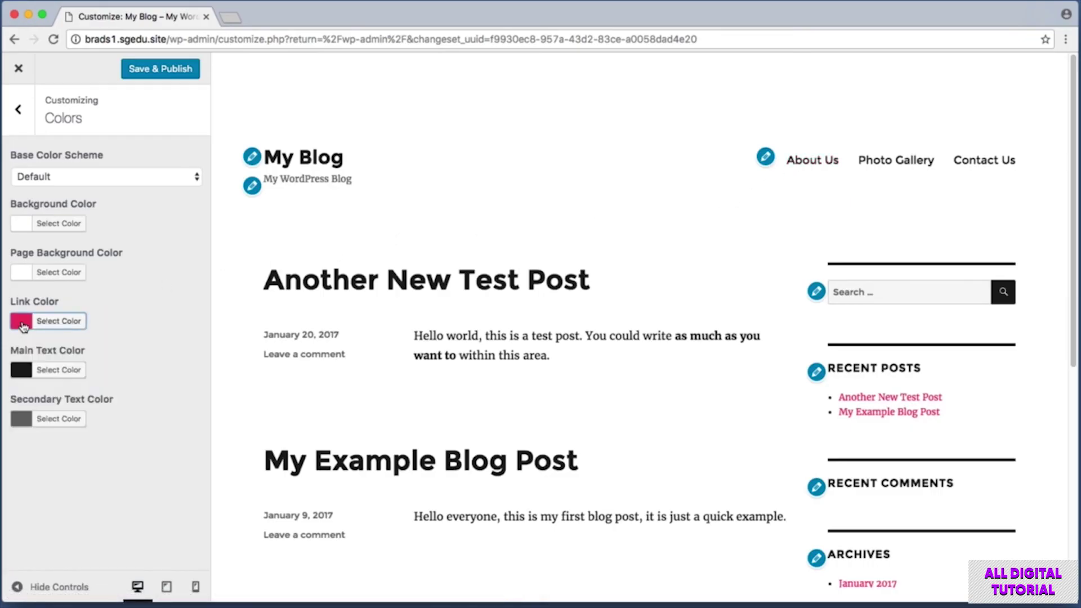
# Try several grey shades for Main Text Color, then set it to black (#000000).
pyautogui.click(27, 374)
pyautogui.click(63, 472)
pyautogui.moveTo(80, 475)
pyautogui.mouseDown()
pyautogui.moveTo(97, 443)
pyautogui.moveTo(57, 409)
pyautogui.mouseUp()
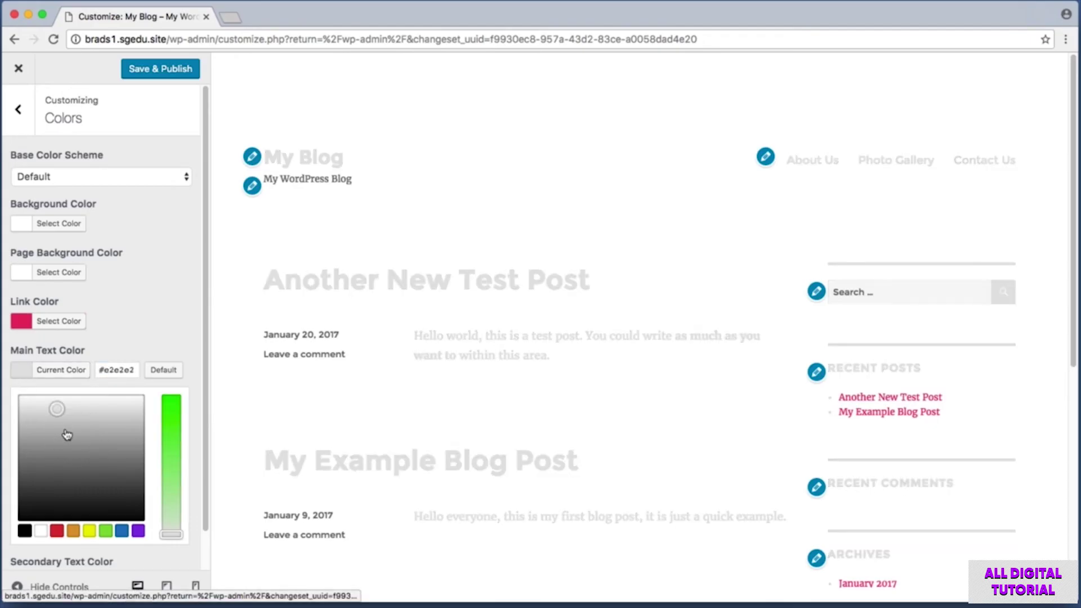
pyautogui.click(66, 431)
pyautogui.click(25, 530)
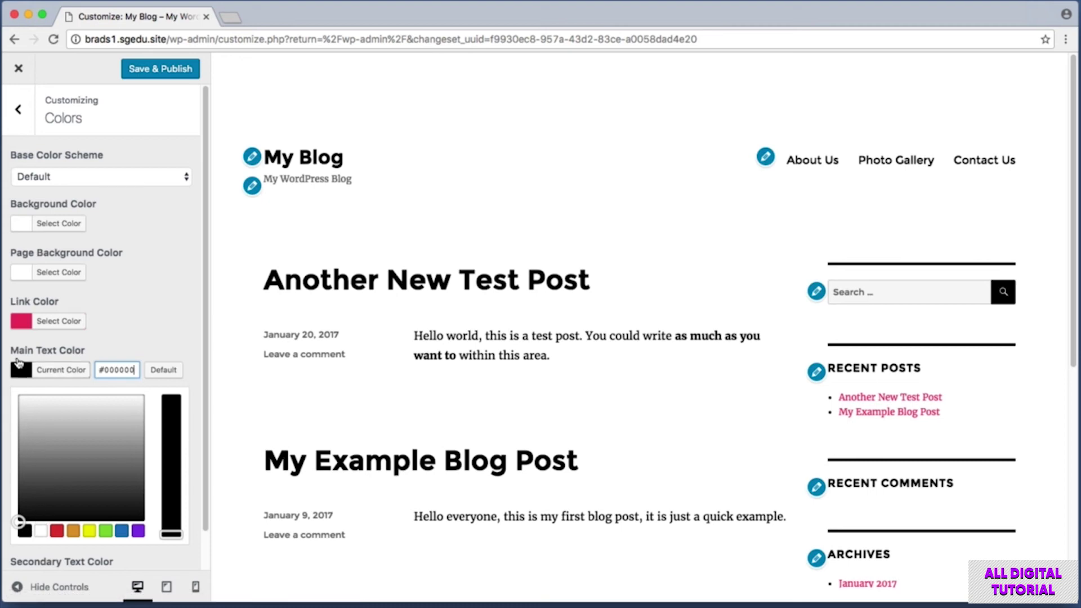
pyautogui.click(21, 371)
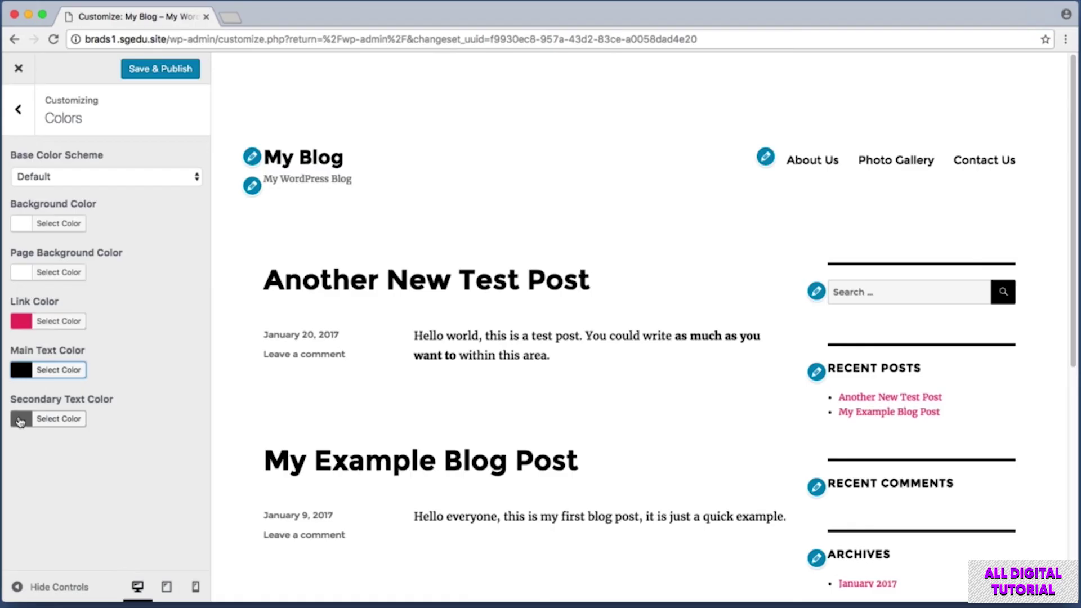
# Preview green secondary text and screenshot the green post date and tagline.
pyautogui.click(21, 421)
pyautogui.scroll(-2, 118, 485)
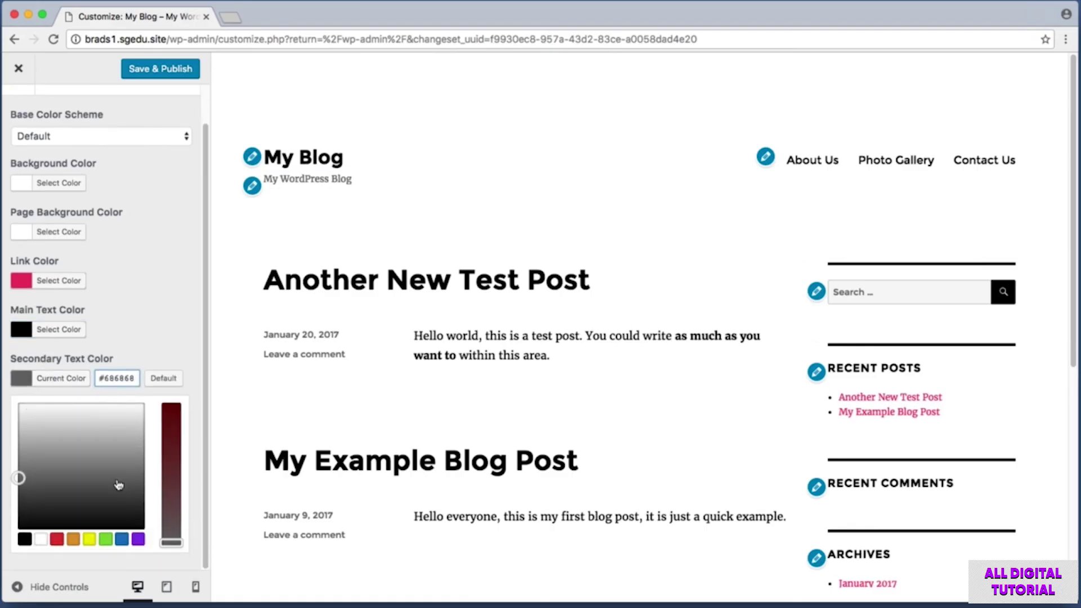
pyautogui.click(106, 539)
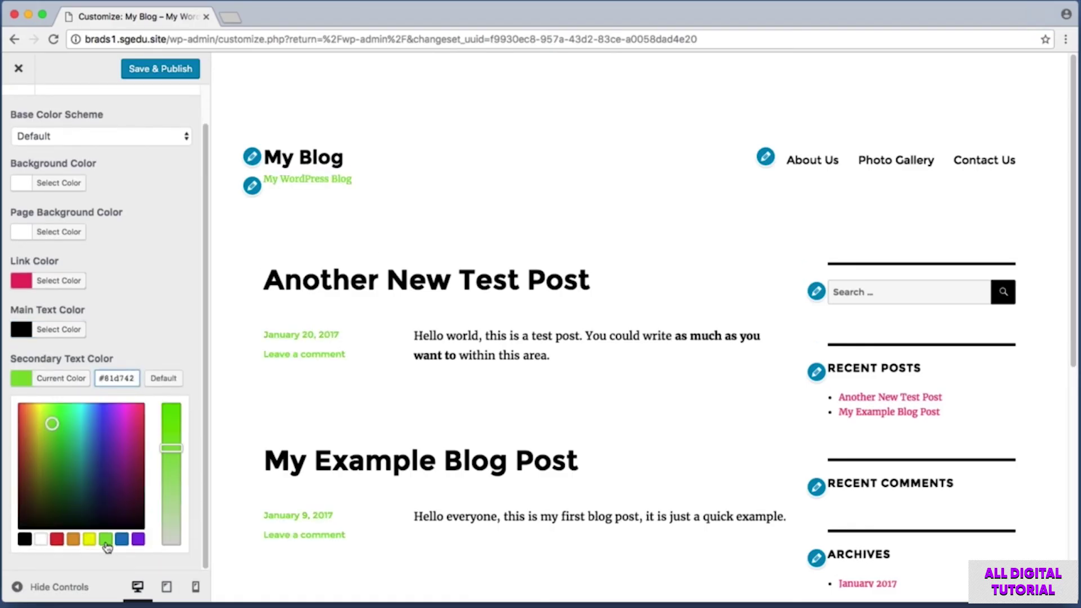
pyautogui.press('super+shift+4')
pyautogui.moveTo(247, 317); pyautogui.dragTo(367, 376)
pyautogui.moveTo(249, 212); pyautogui.dragTo(403, 155)
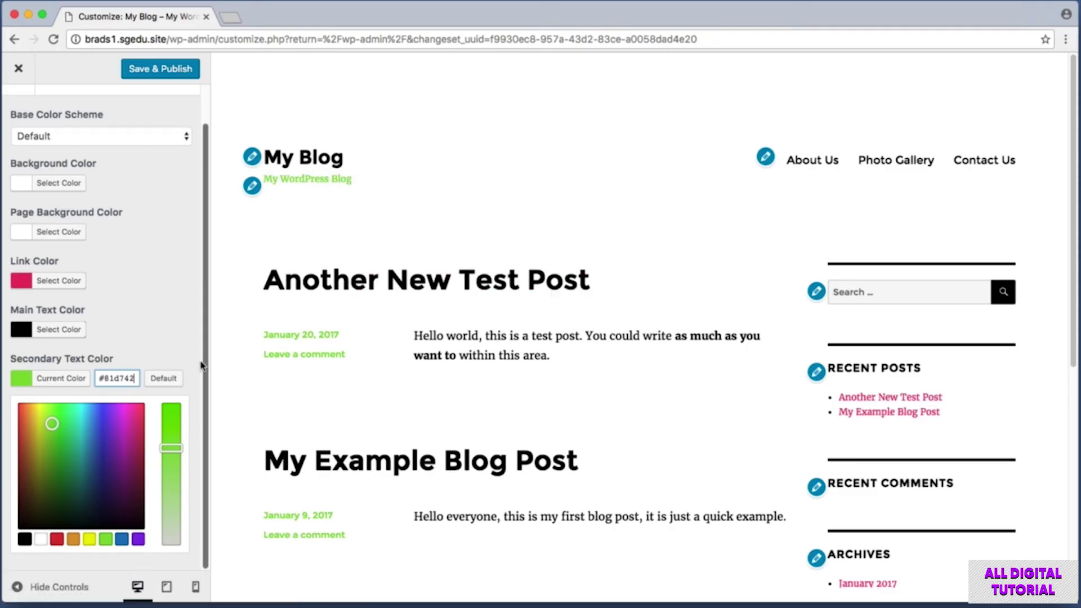
# Reset the secondary text colour to default grey (#686868) and publish the colour changes.
pyautogui.click(164, 379)
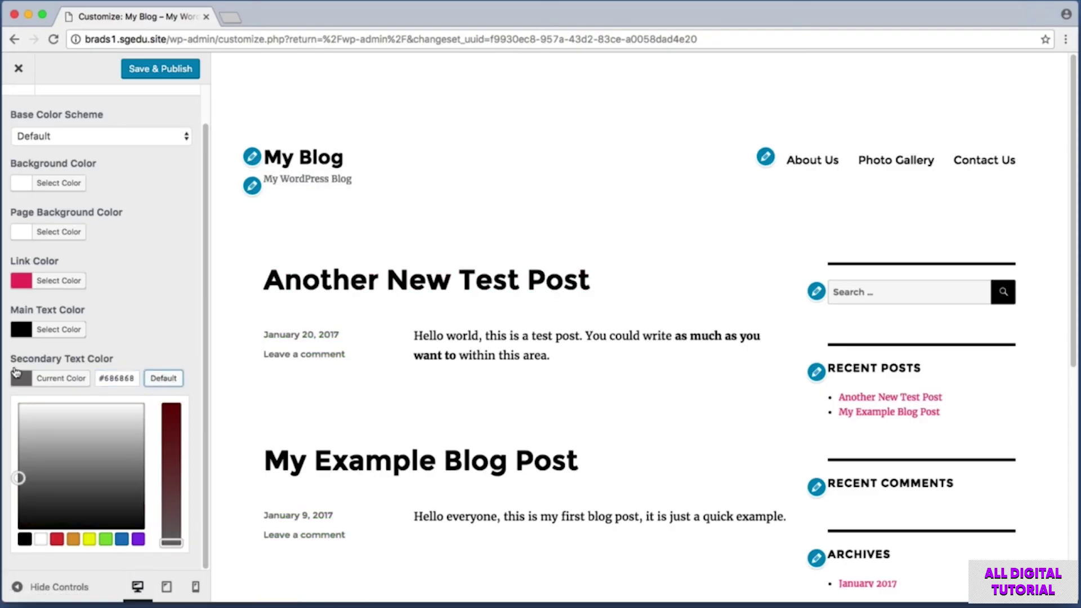
pyautogui.click(22, 379)
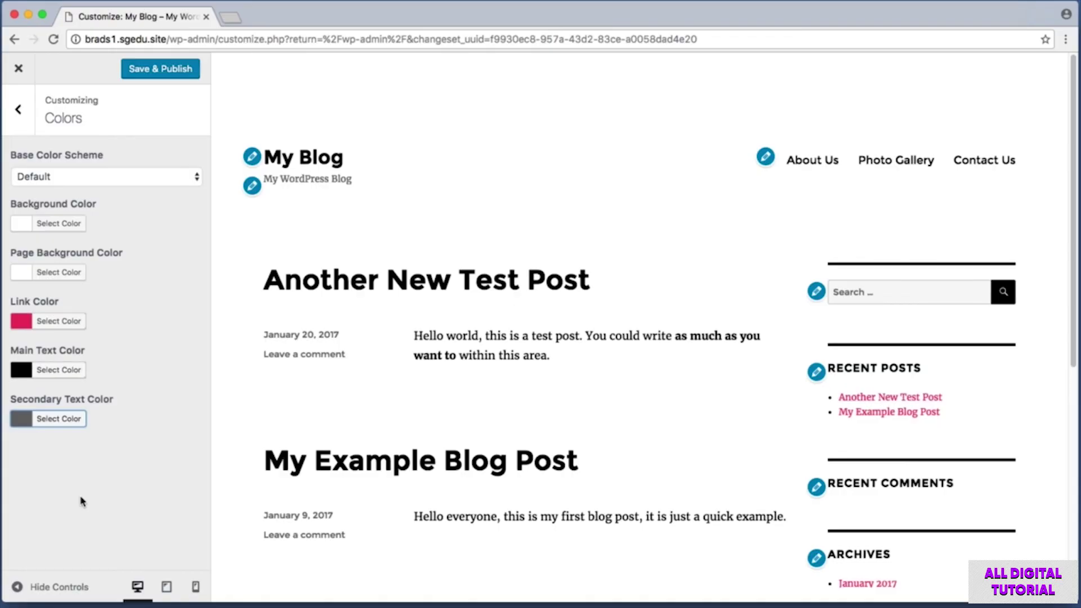
pyautogui.press('super+shift+4')
pyautogui.moveTo(97, 52); pyautogui.dragTo(202, 83)
pyautogui.click(178, 70)
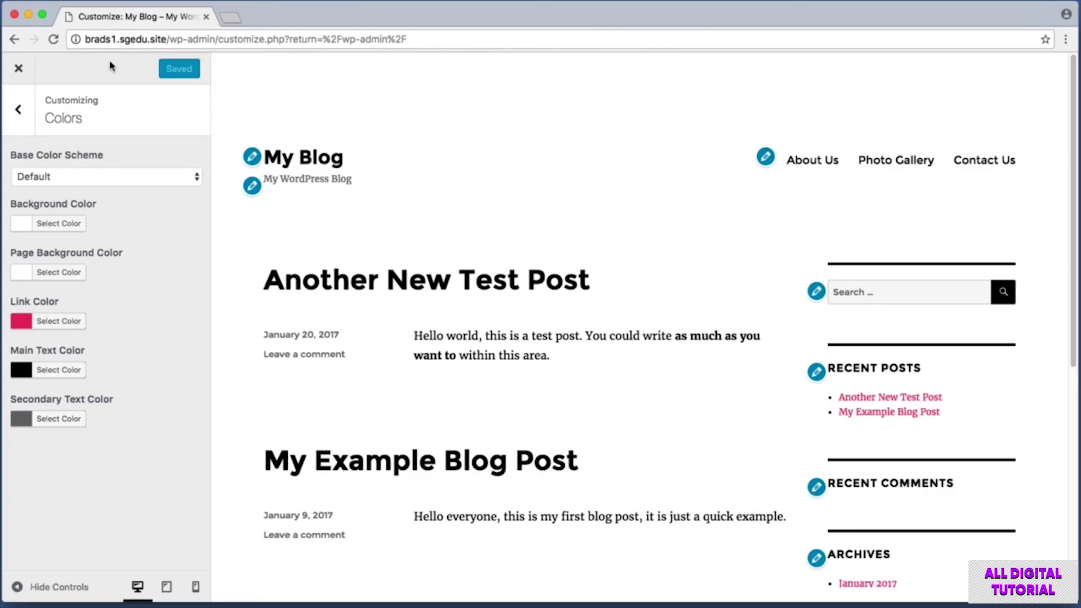
# Exit the Customizer to the live My Blog front page and screenshot its header area.
pyautogui.click(19, 70)
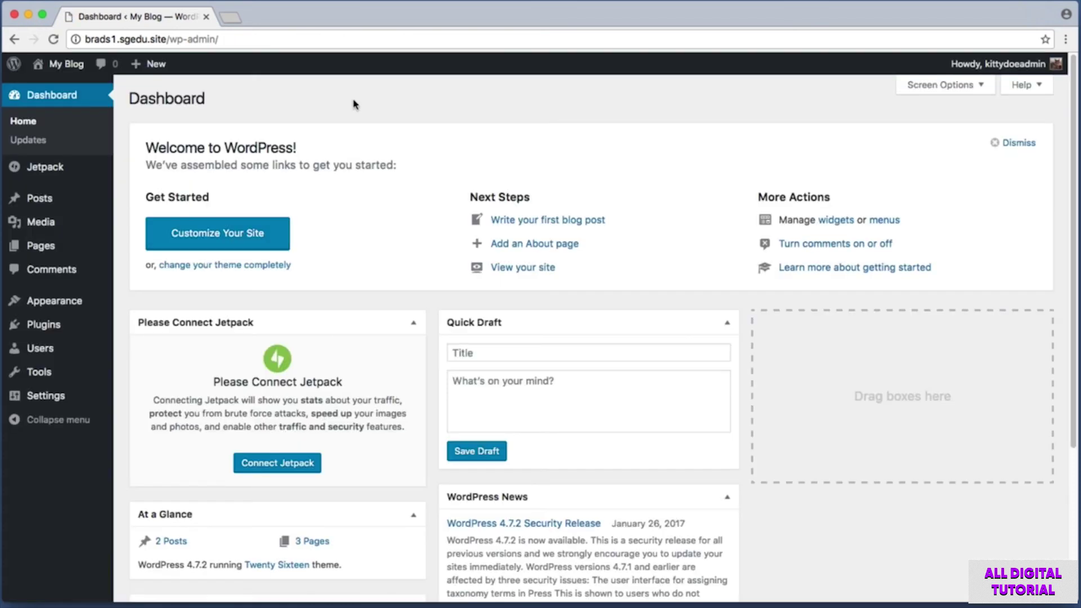
pyautogui.click(75, 66)
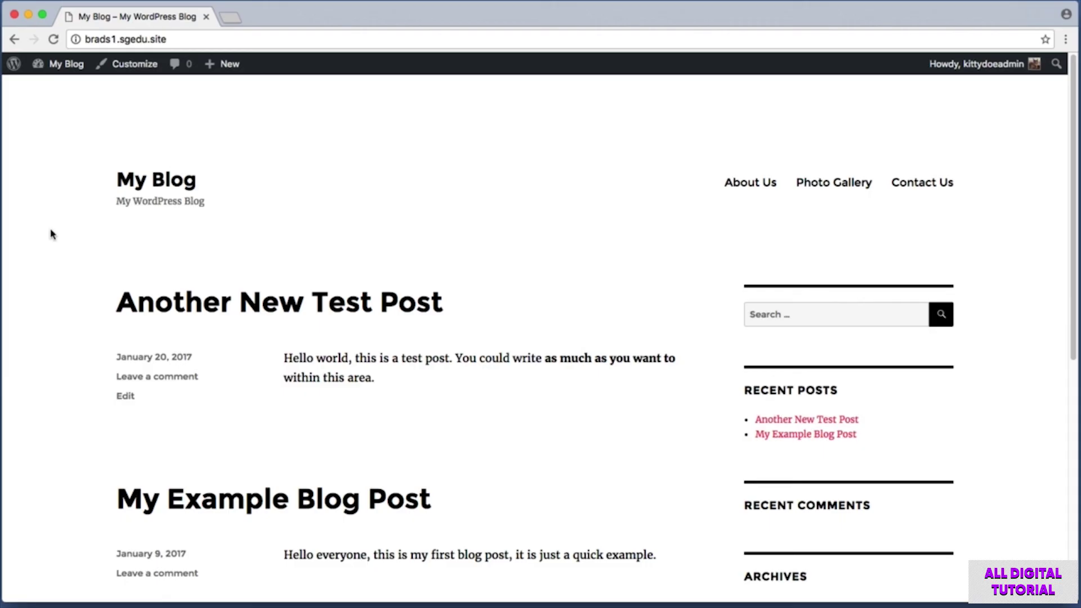
pyautogui.press('super+shift+4')
pyautogui.moveTo(78, 155); pyautogui.dragTo(243, 224)
pyautogui.press('super+shift+4')
pyautogui.moveTo(105, 165); pyautogui.dragTo(213, 197)
pyautogui.press('super+shift+4')
pyautogui.moveTo(94, 220); pyautogui.dragTo(237, 196)
pyautogui.press('super+shift+4')
pyautogui.moveTo(107, 156); pyautogui.dragTo(233, 190)
pyautogui.moveTo(55, 65)
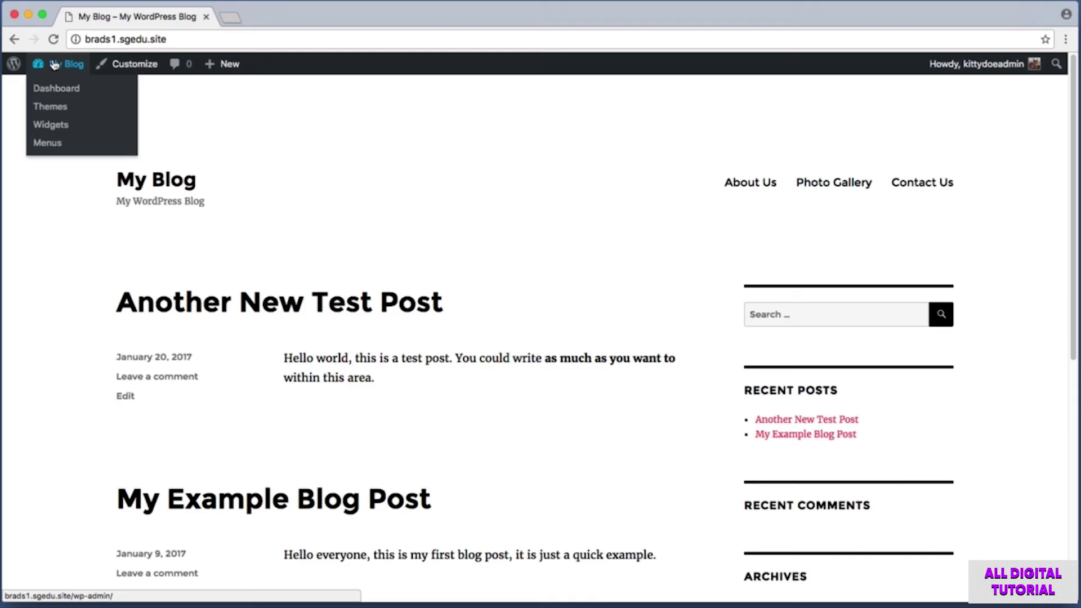
# Open the Customizer's Site Identity section and screenshot the Site Title field.
pyautogui.click(129, 66)
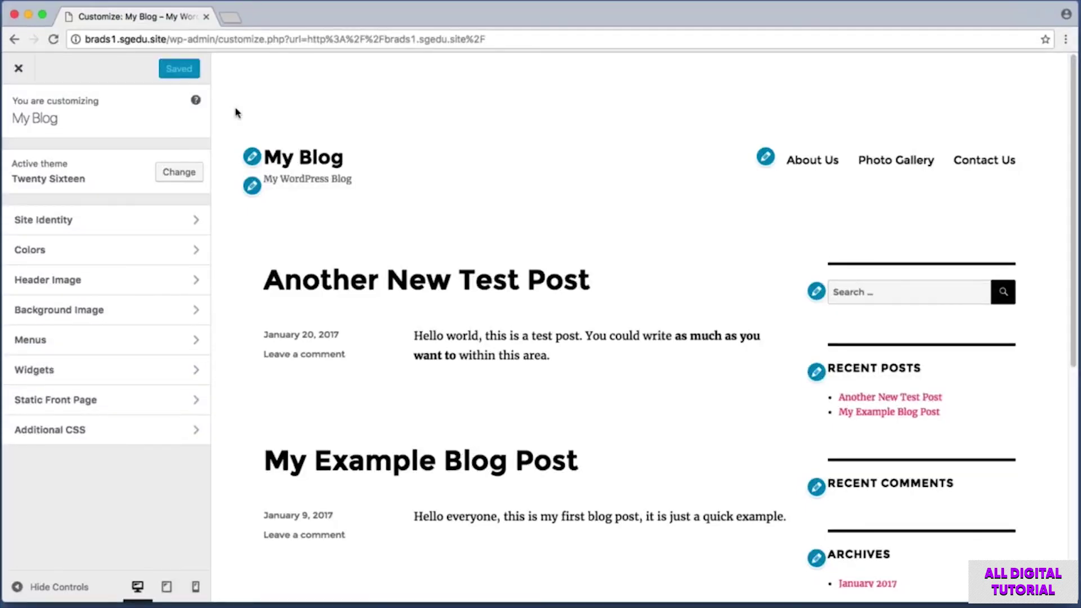
pyautogui.press('super+shift+4')
pyautogui.moveTo(234, 126); pyautogui.dragTo(395, 207)
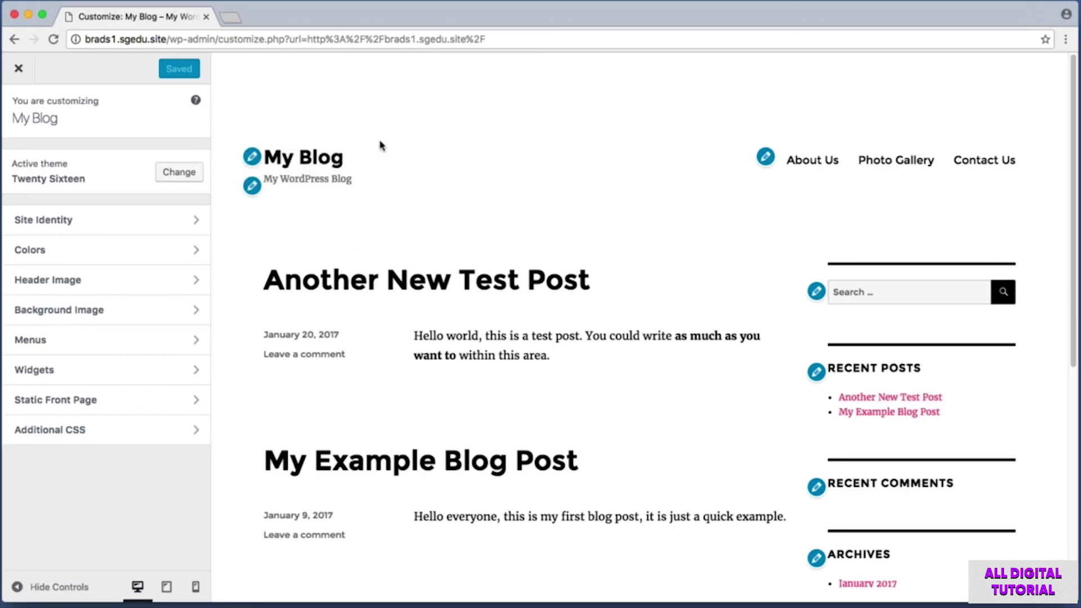
pyautogui.click(254, 162)
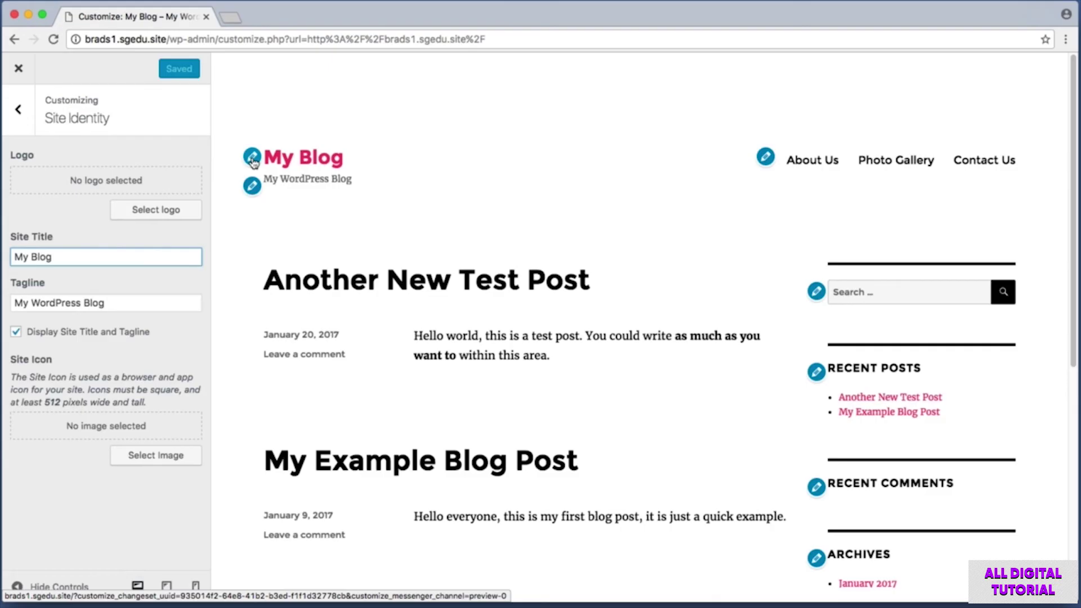
pyautogui.press('super+shift+4')
pyautogui.moveTo(6, 231); pyautogui.dragTo(206, 276)
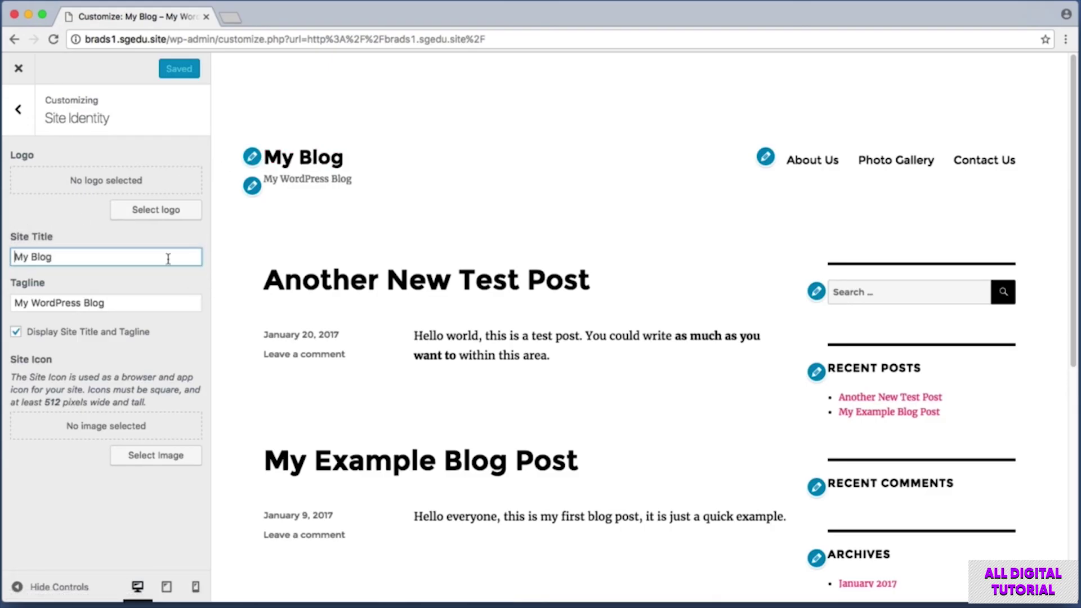
# Replace the Site Title with 'Learning WordPress' and return to the section list.
pyautogui.press('super+a')
pyautogui.write('Lear')
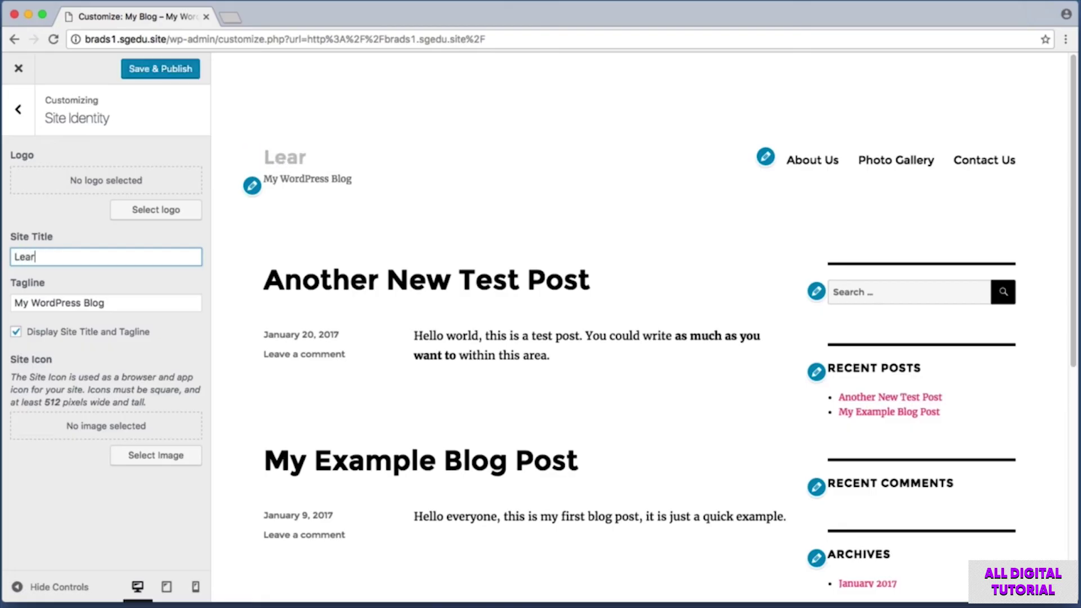
pyautogui.write('ning WordPress')
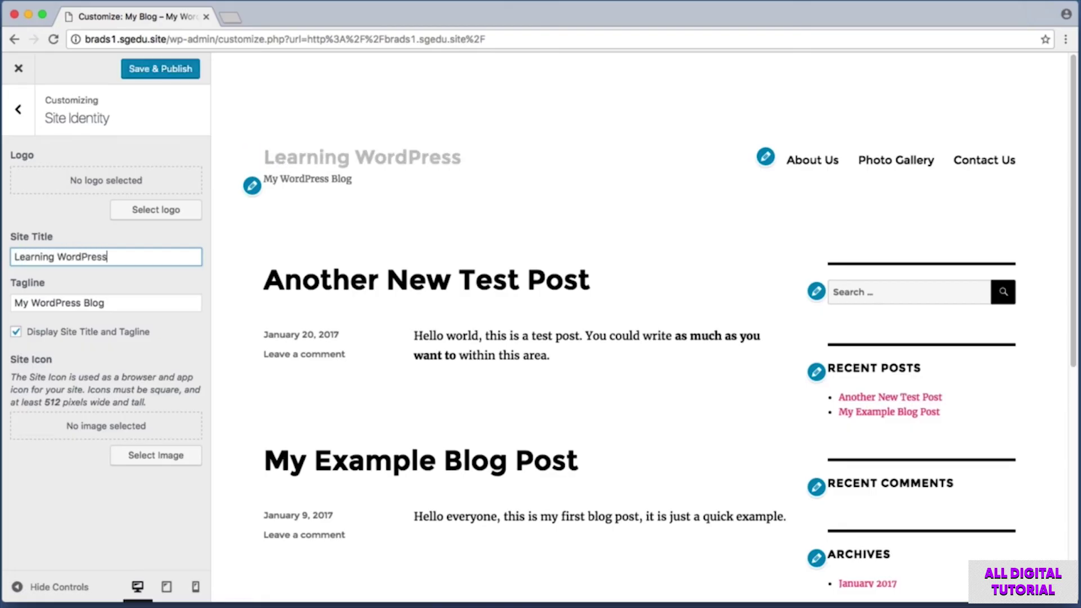
pyautogui.press('super+shift+4')
pyautogui.moveTo(242, 208); pyautogui.dragTo(272, 175)
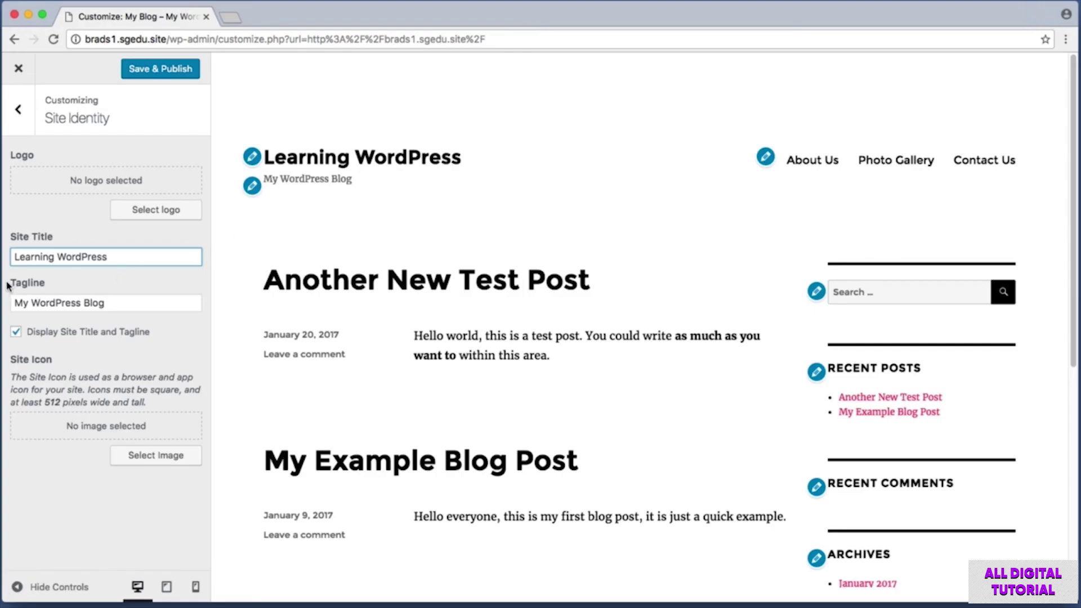
pyautogui.press('super+shift+4')
pyautogui.moveTo(8, 274); pyautogui.dragTo(75, 291)
pyautogui.click(18, 109)
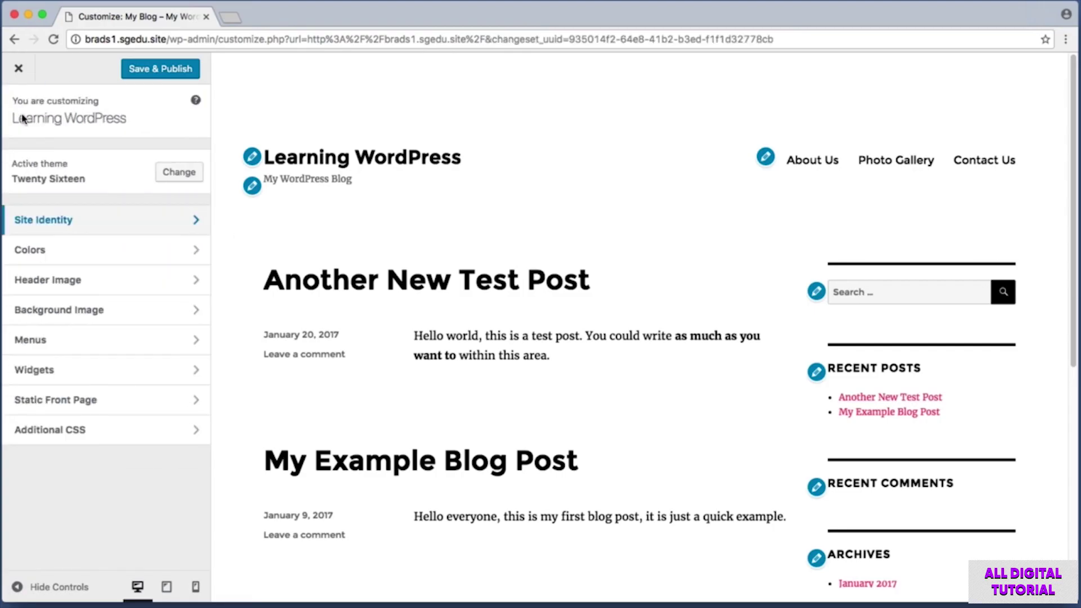
# In Site Identity, try 'Our Slogan Here' as the tagline, then clear it completely.
pyautogui.click(83, 221)
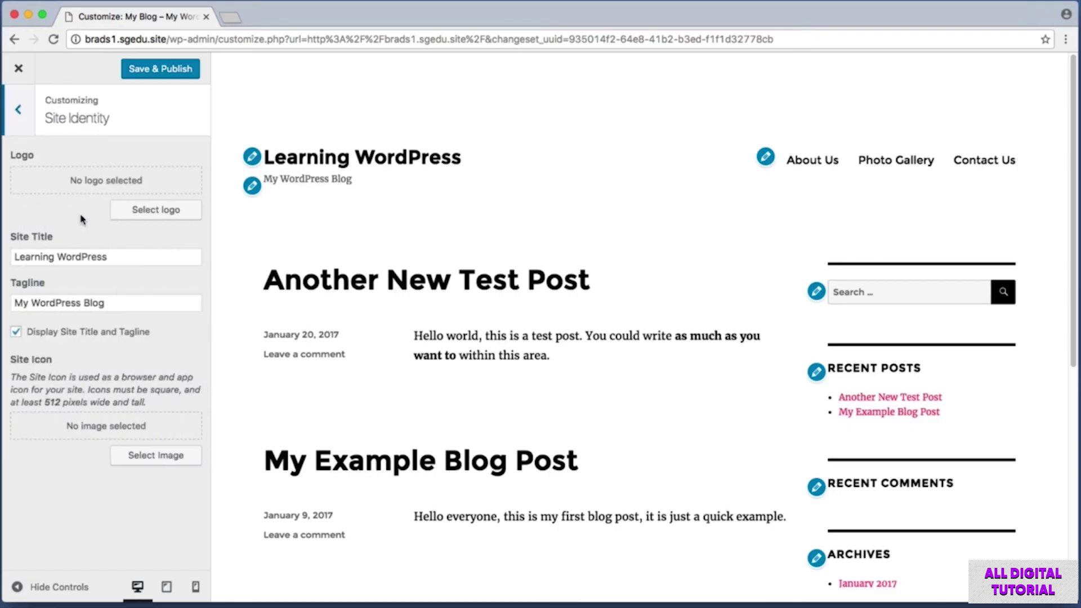
pyautogui.tripleClick(123, 304)
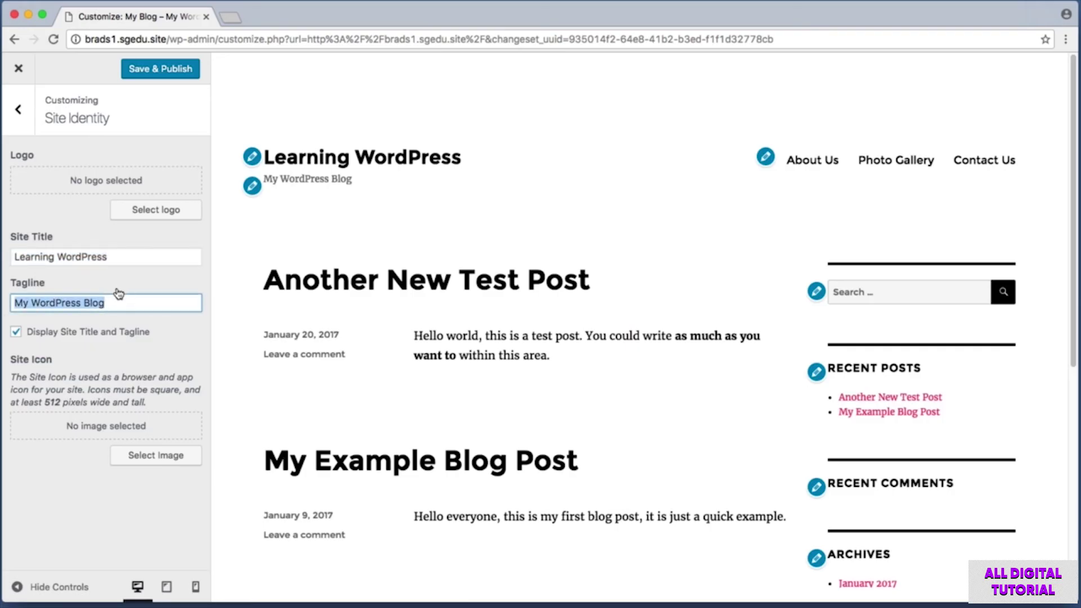
pyautogui.write('Our Slogan Here')
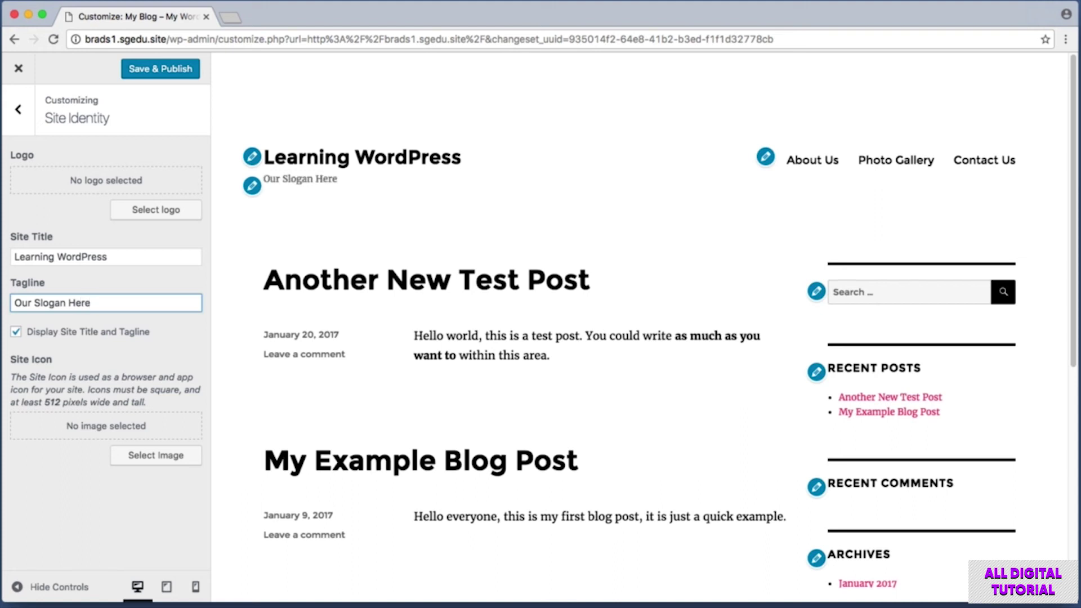
pyautogui.press('super+a')
pyautogui.press('BackSpace')
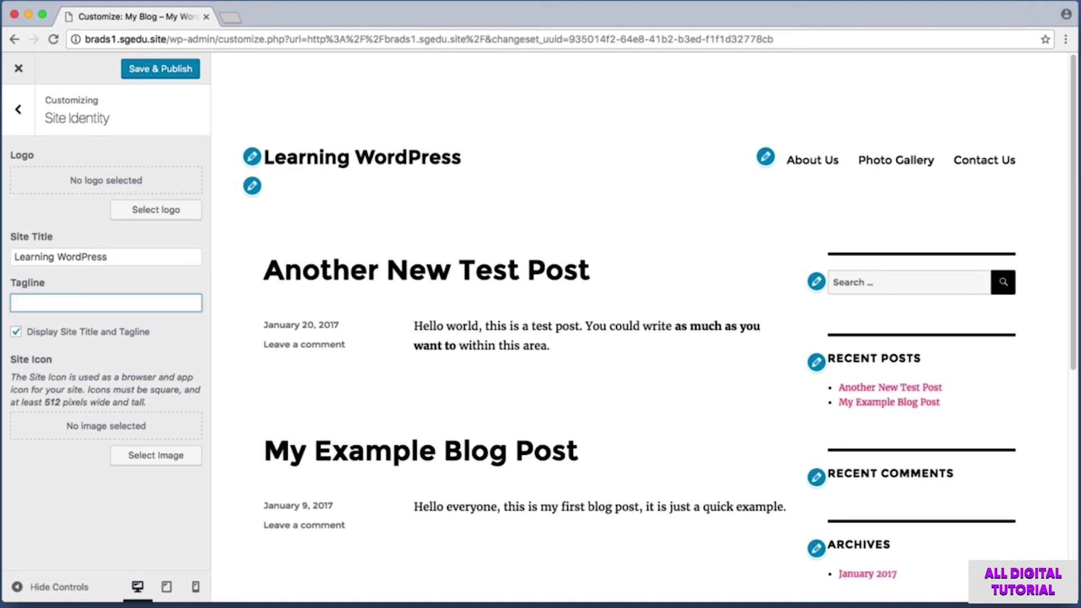
pyautogui.press('super+shift+4')
pyautogui.moveTo(237, 123); pyautogui.dragTo(492, 193)
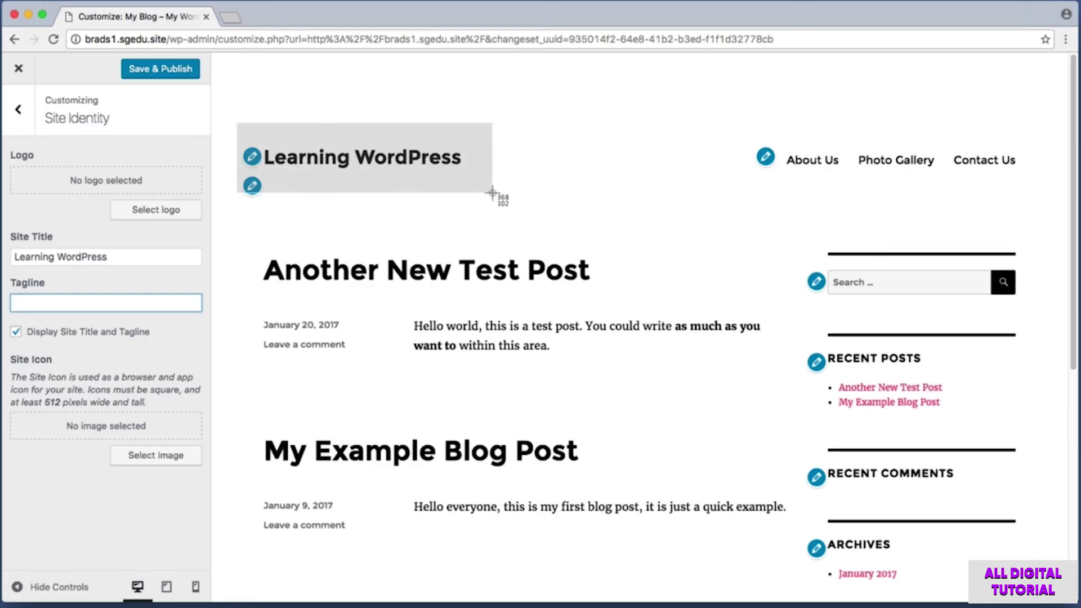
pyautogui.moveTo(492, 193)
pyautogui.mouseDown()
pyautogui.moveTo(481, 184)
pyautogui.moveTo(458, 196)
pyautogui.moveTo(488, 184)
pyautogui.mouseUp()
pyautogui.press('super+shift+4')
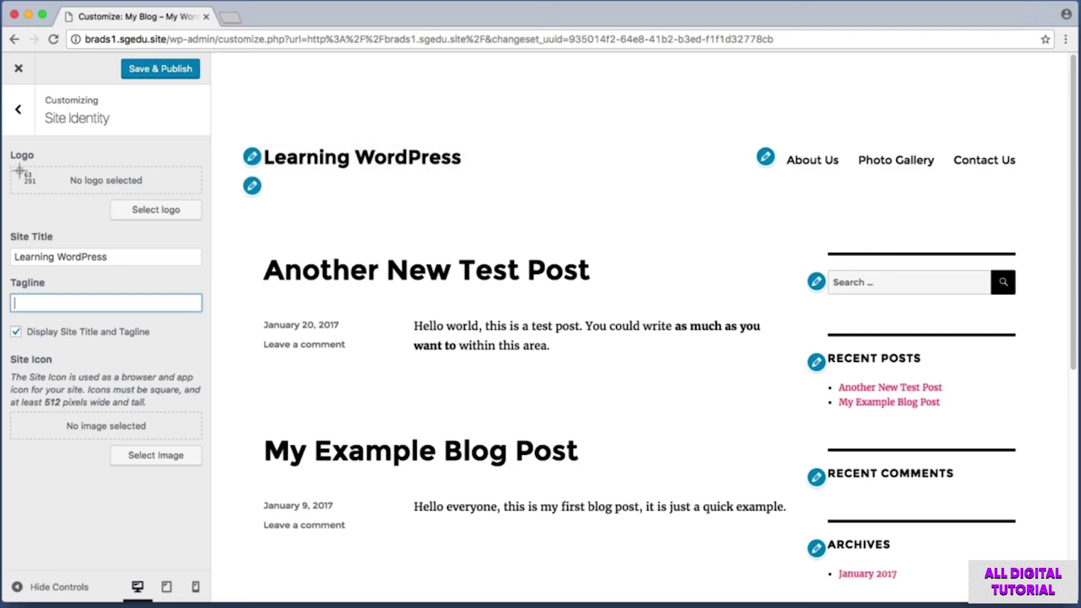
pyautogui.moveTo(8, 149); pyautogui.dragTo(207, 225)
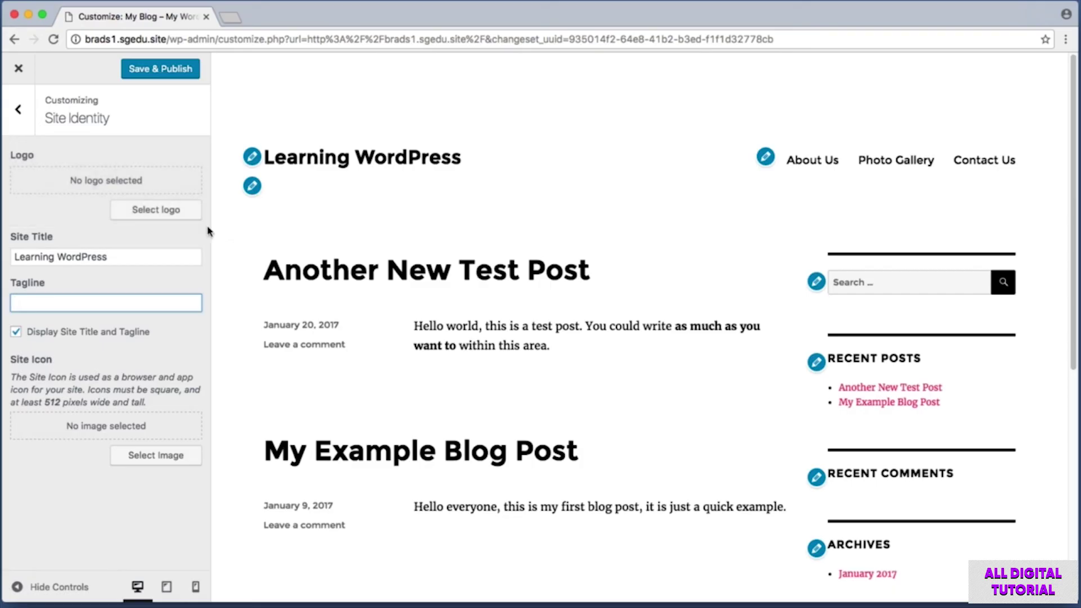
# Upload logo.png from the assets folder into the Media Library for the site logo.
pyautogui.click(170, 216)
pyautogui.press('super+shift+4')
pyautogui.moveTo(458, 300); pyautogui.dragTo(635, 350)
pyautogui.click(553, 334)
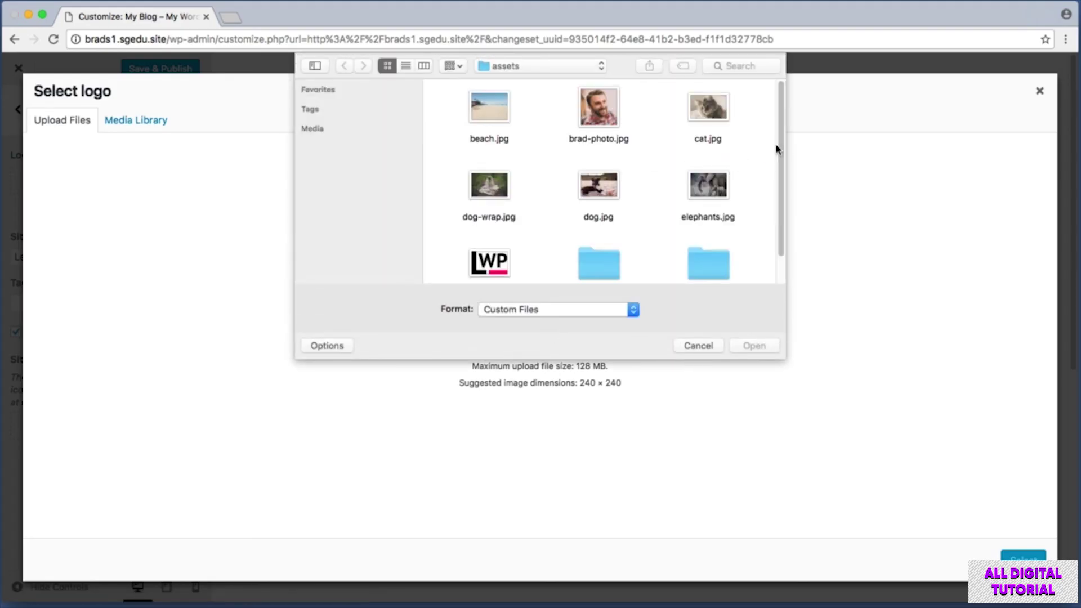
pyautogui.scroll(-1, 780, 160)
pyautogui.scroll(-3, 780, 161)
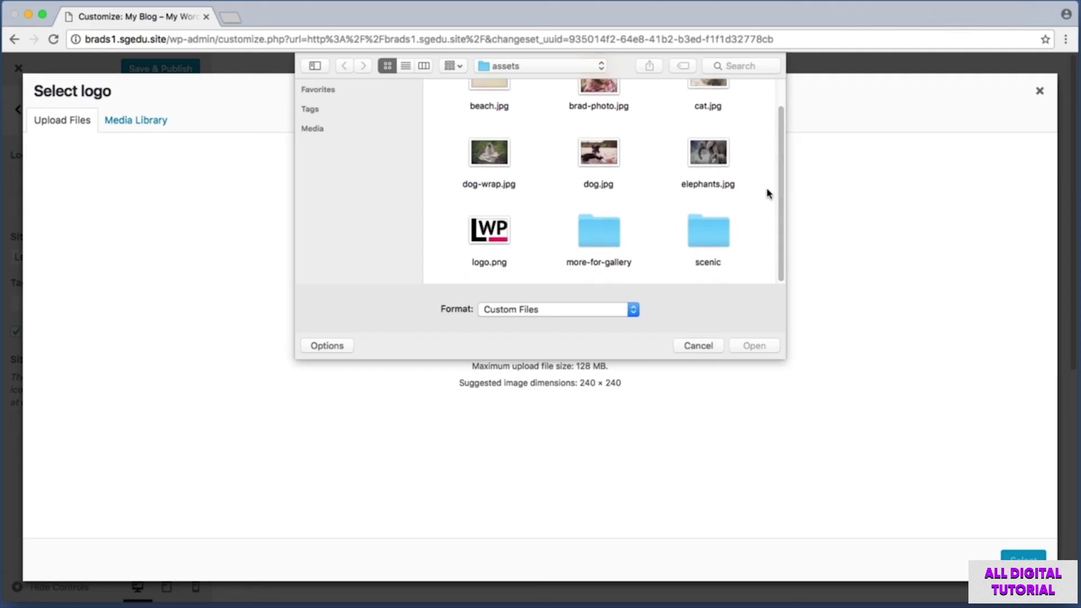
pyautogui.click(491, 236)
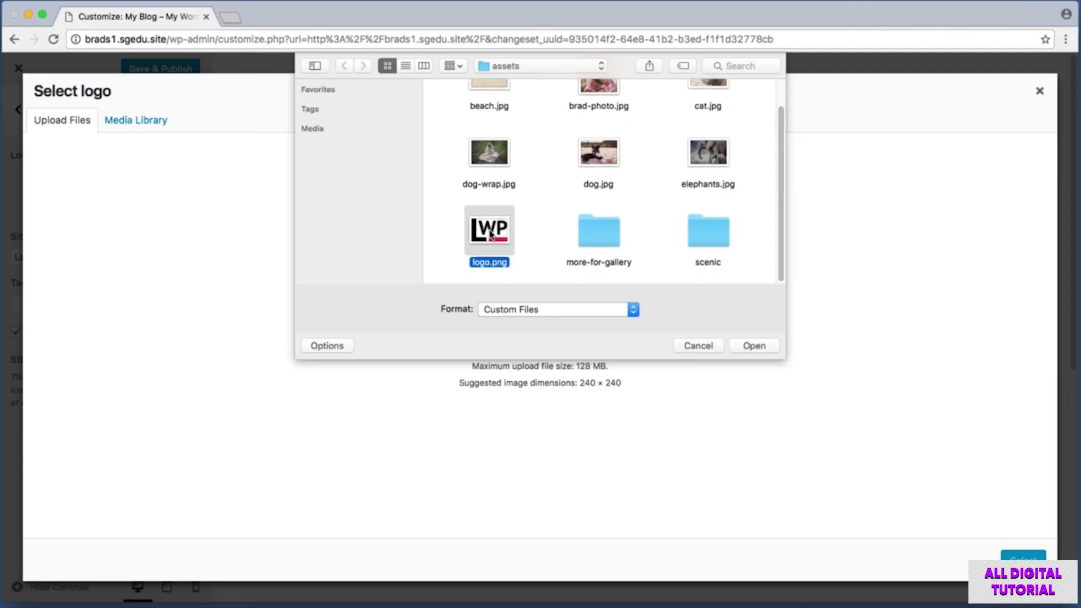
pyautogui.click(760, 348)
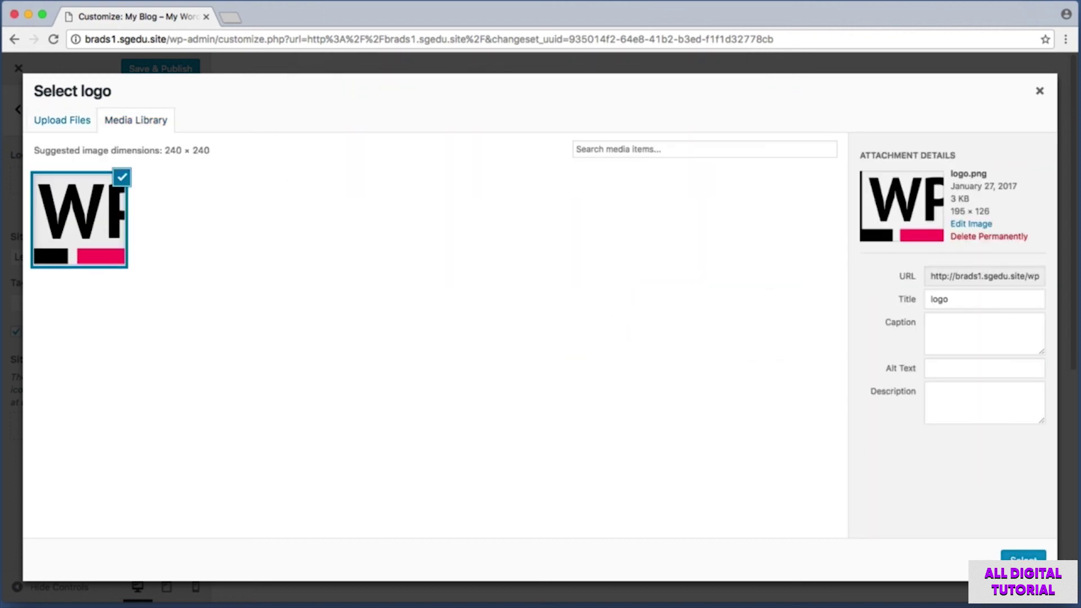
pyautogui.moveTo(981, 544); pyautogui.dragTo(1056, 574)
# Confirm logo.png as the site logo and use it uncropped via Skip Cropping.
pyautogui.click(1024, 557)
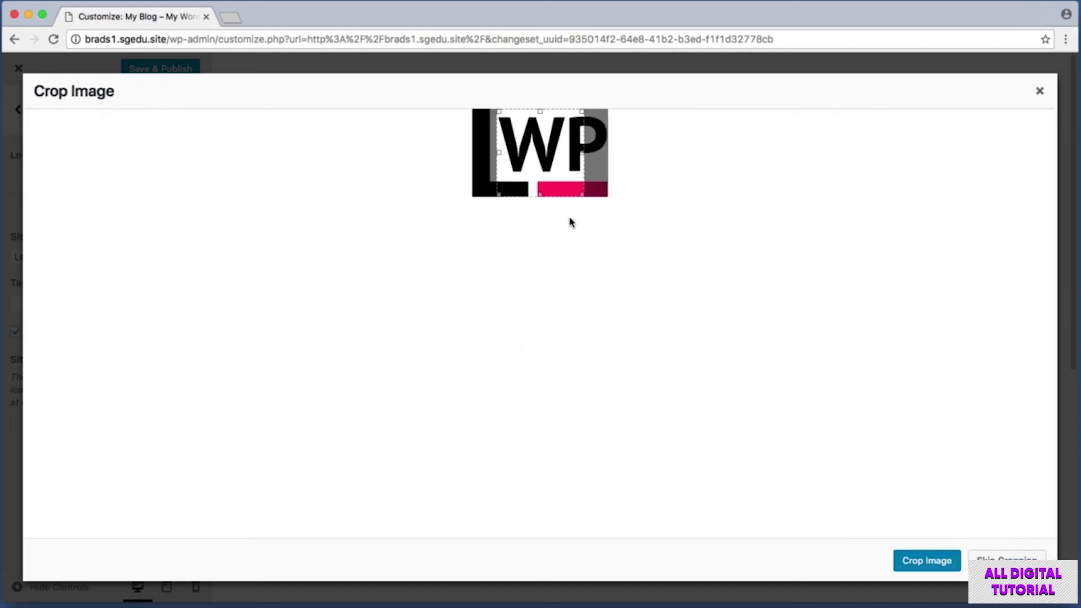
pyautogui.moveTo(554, 165); pyautogui.dragTo(558, 164)
pyautogui.press('super+shift+4')
pyautogui.moveTo(977, 547); pyautogui.dragTo(1054, 573)
pyautogui.click(1007, 561)
pyautogui.press('super+shift+4')
pyautogui.moveTo(242, 111); pyautogui.dragTo(450, 242)
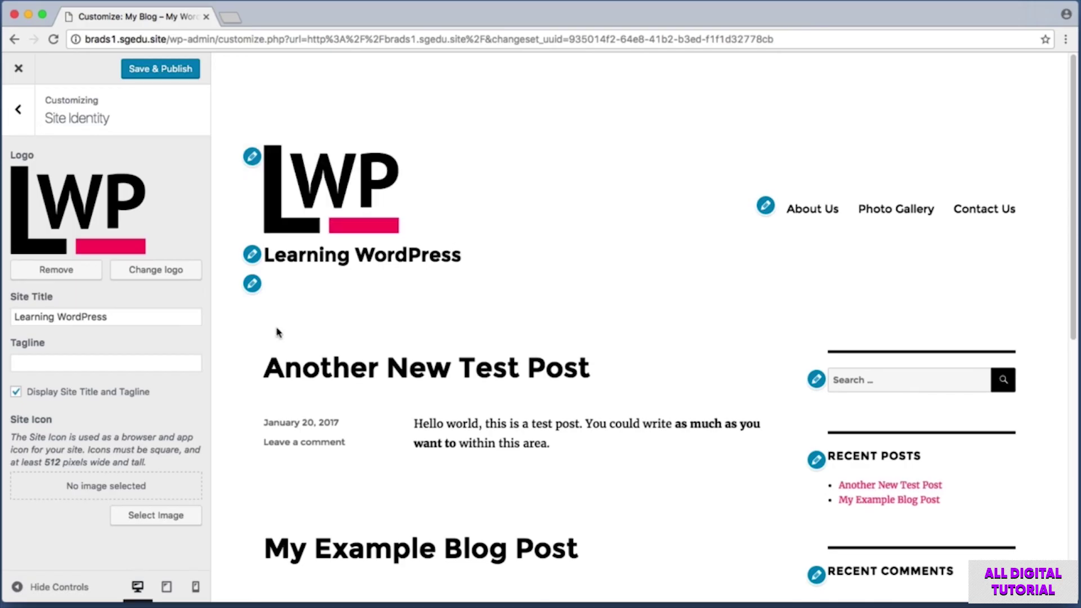
# Uncheck Display Site Title and Tagline and screenshot the logo-only header.
pyautogui.press('super+shift+4')
pyautogui.moveTo(226, 114); pyautogui.dragTo(254, 273)
pyautogui.press('super+shift+4')
pyautogui.press('super+shift+4')
pyautogui.moveTo(5, 378); pyautogui.dragTo(174, 419)
pyautogui.click(17, 394)
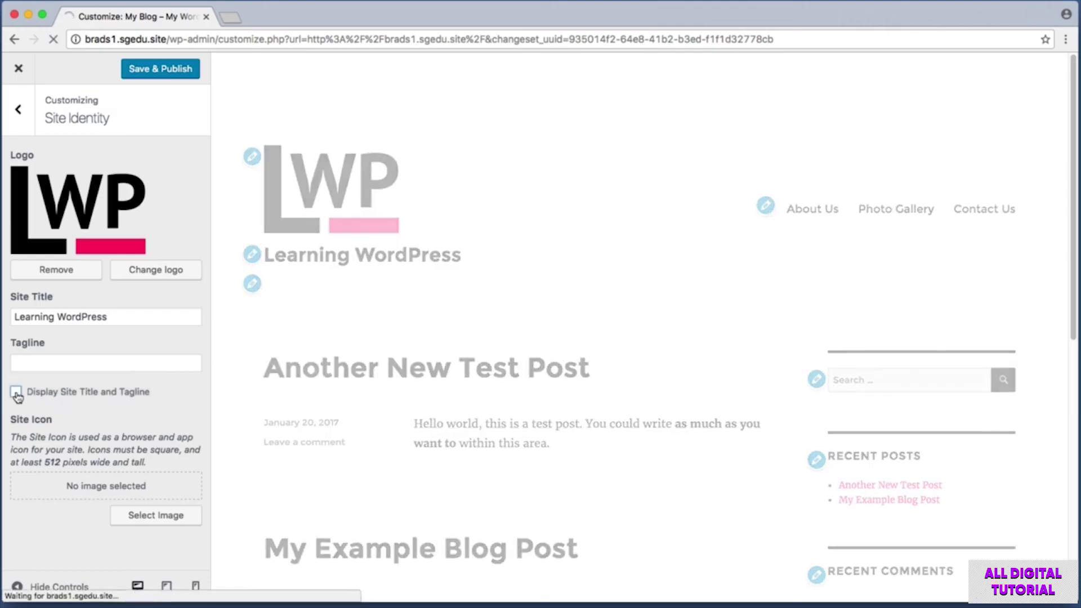
pyautogui.press('super+shift+4')
pyautogui.moveTo(239, 89); pyautogui.dragTo(549, 239)
pyautogui.press('super+shift+4')
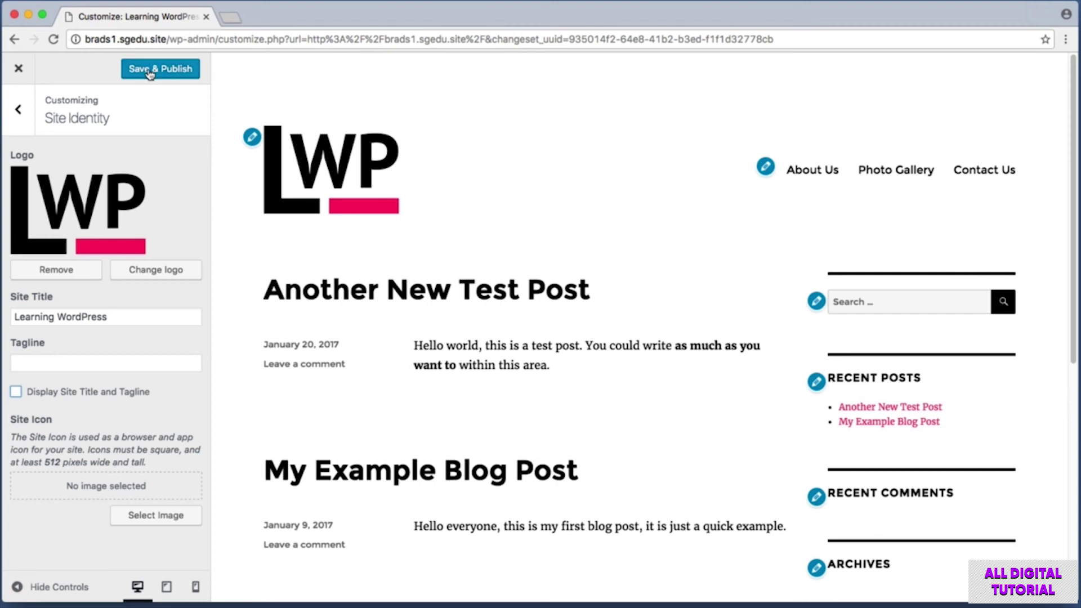
pyautogui.moveTo(113, 60); pyautogui.dragTo(194, 86)
pyautogui.click(190, 74)
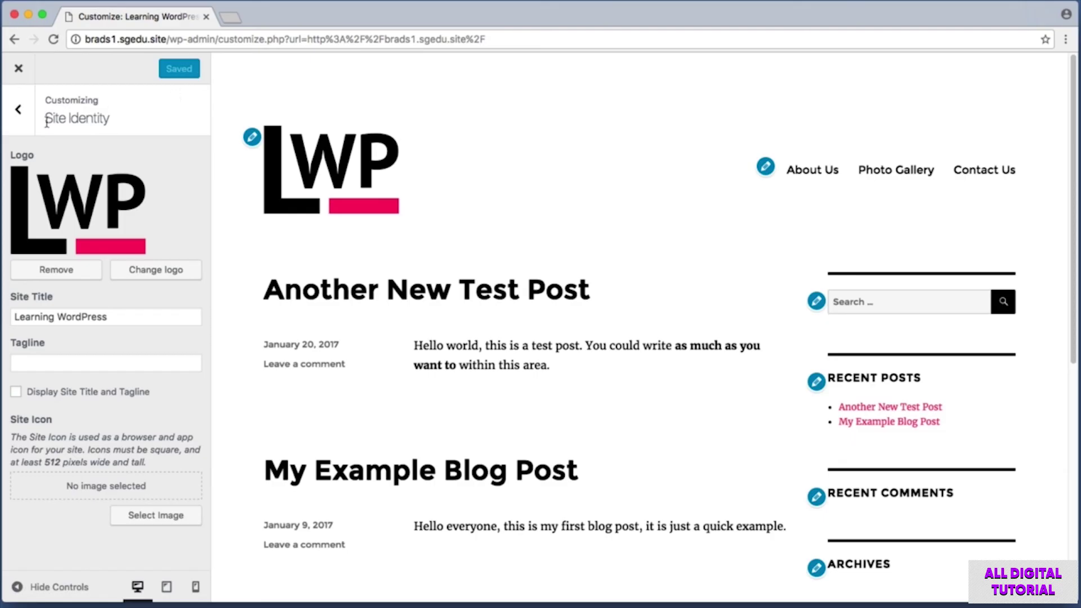
pyautogui.click(19, 112)
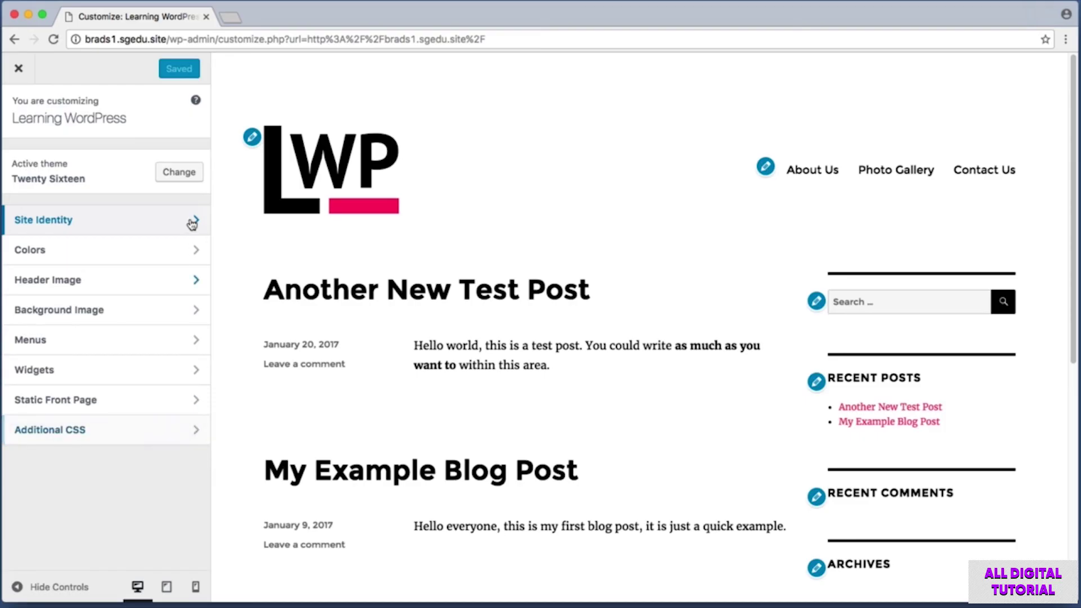
pyautogui.click(19, 69)
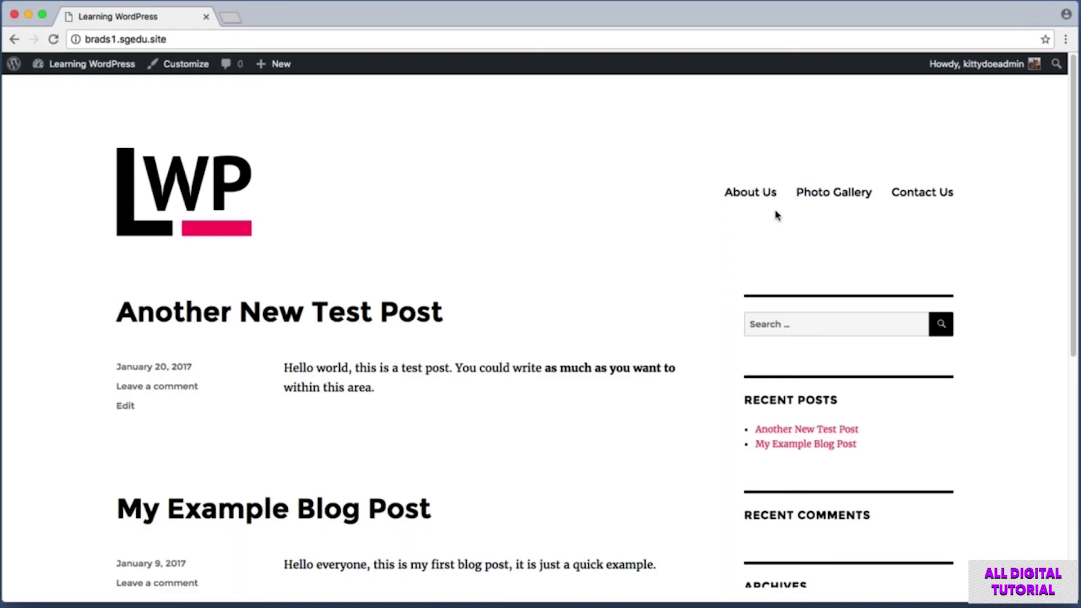
pyautogui.click(763, 195)
pyautogui.press('super+shift+4')
pyautogui.moveTo(70, 340); pyautogui.dragTo(497, 398)
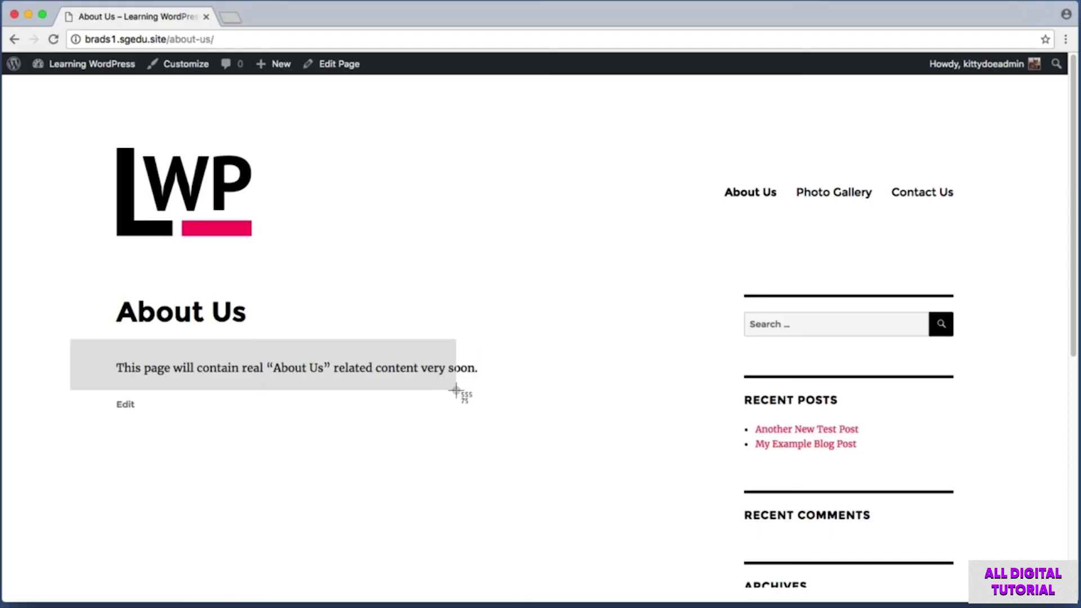
pyautogui.moveTo(459, 391); pyautogui.dragTo(500, 397)
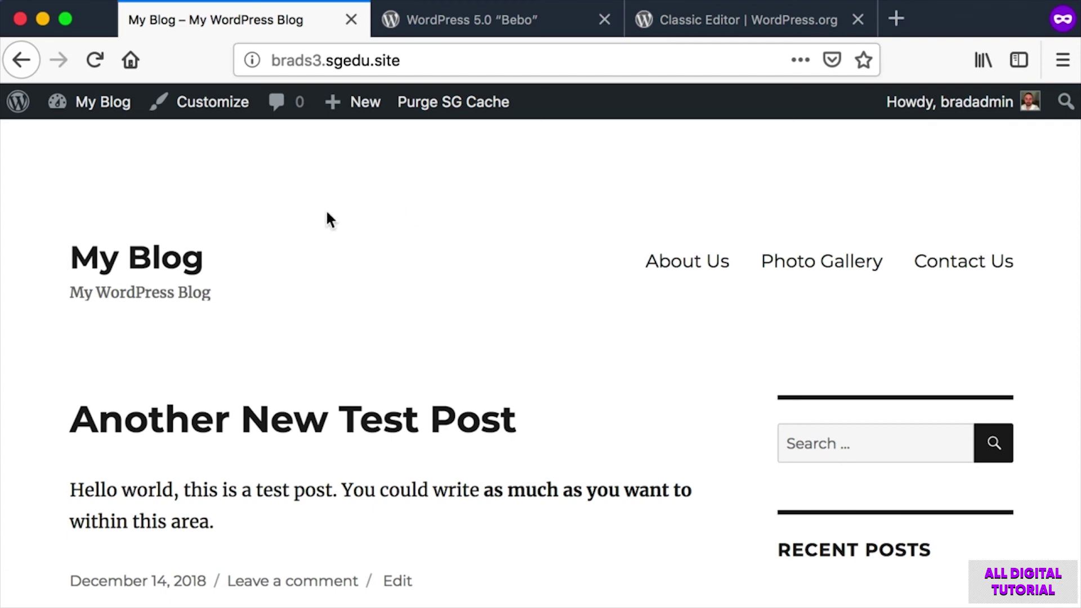
# Go from My Blog to the Dashboard and start a new post via Posts > Add New.
pyautogui.click(103, 105)
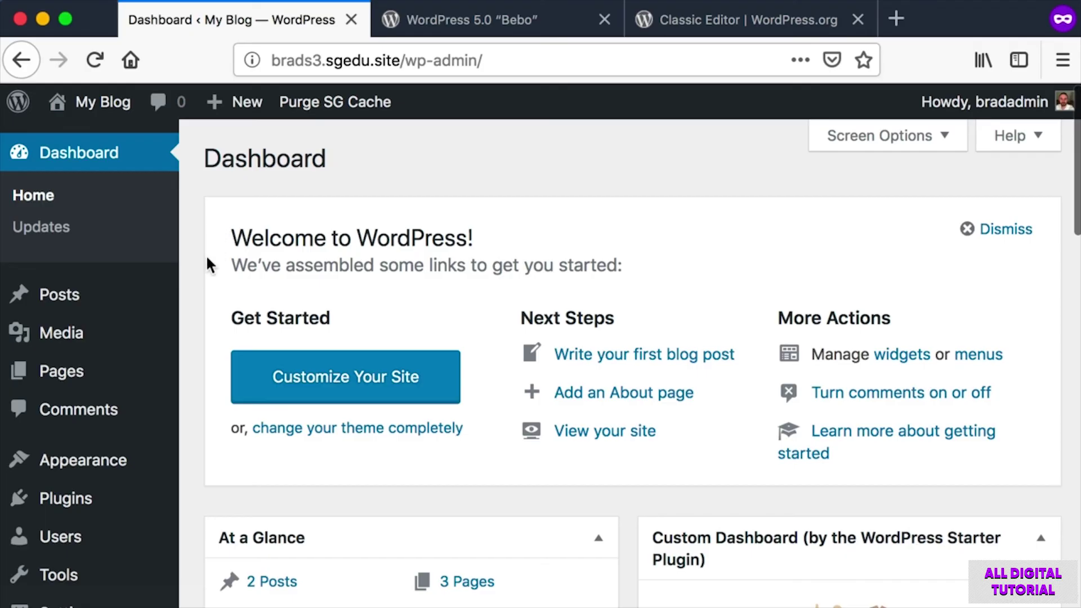
pyautogui.moveTo(48, 299)
pyautogui.click(198, 331)
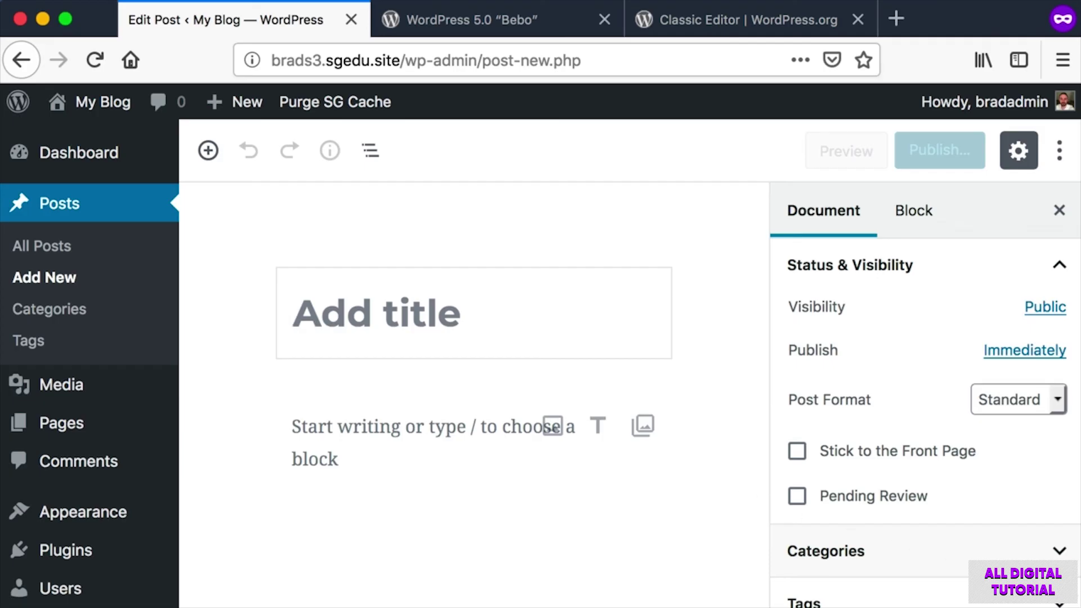
# Take region screenshots of the empty block-editor post screen.
pyautogui.press('super+shift+4')
pyautogui.moveTo(232, 159); pyautogui.dragTo(946, 550)
pyautogui.click(415, 226)
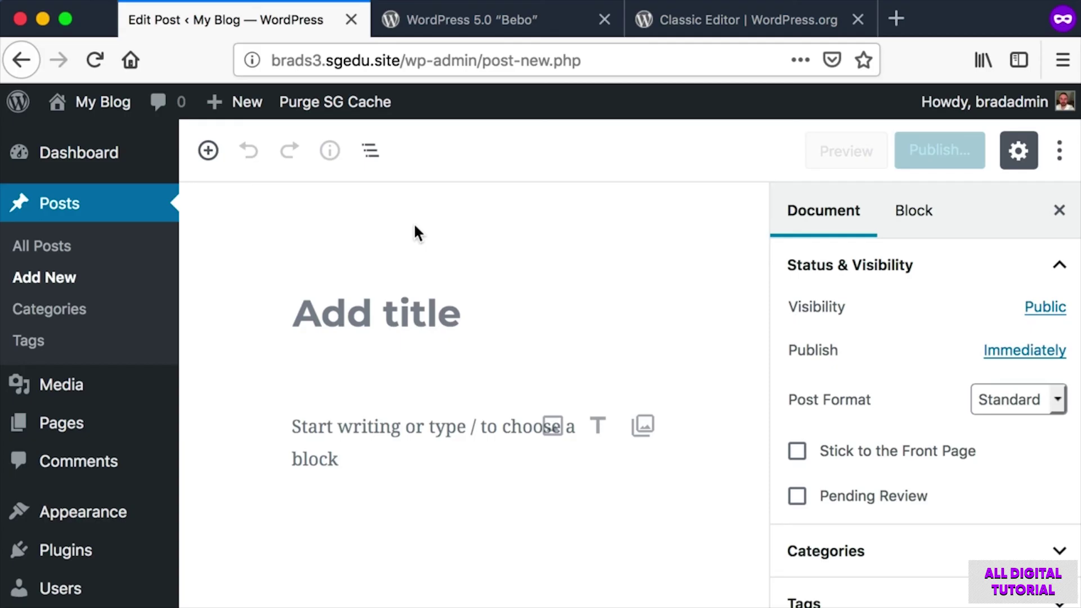
pyautogui.press('super+shift+4')
pyautogui.moveTo(222, 172); pyautogui.dragTo(1066, 603)
pyautogui.press('super+shift+4')
pyautogui.moveTo(222, 159); pyautogui.dragTo(973, 558)
pyautogui.press('super+shift+4')
pyautogui.moveTo(236, 181); pyautogui.dragTo(704, 493)
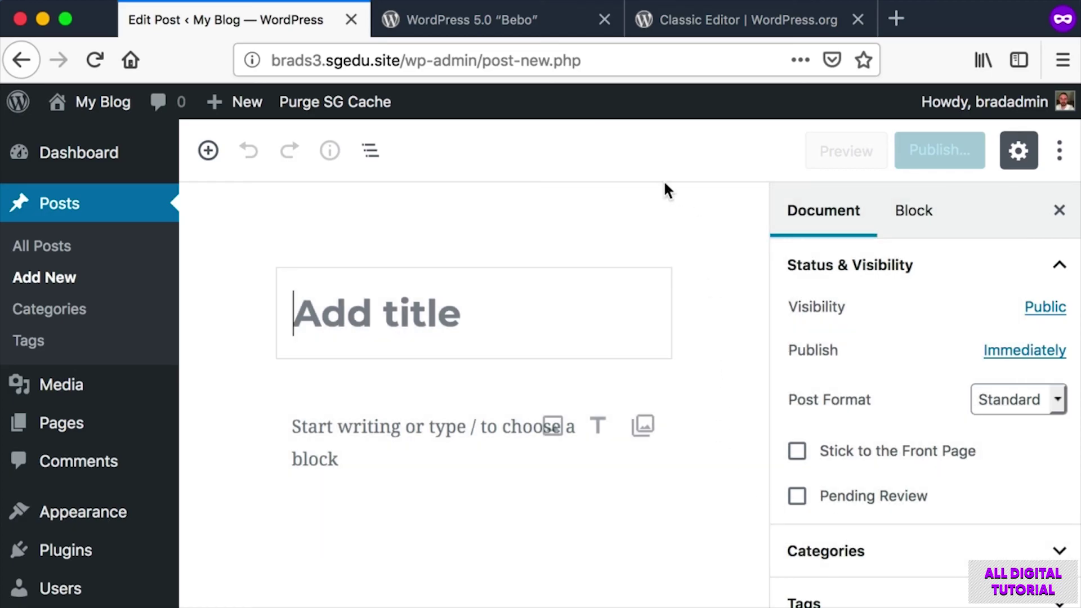
# Switch to the WordPress 5.0 'Bebo' release article tab and scroll up.
pyautogui.click(507, 18)
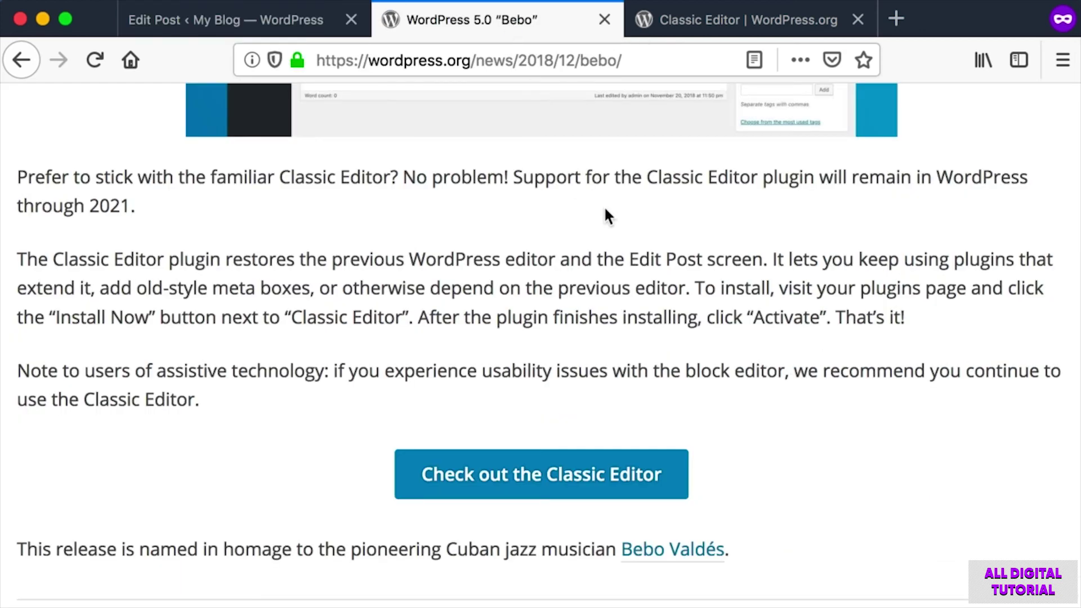
pyautogui.moveTo(404, 60); pyautogui.dragTo(525, 67)
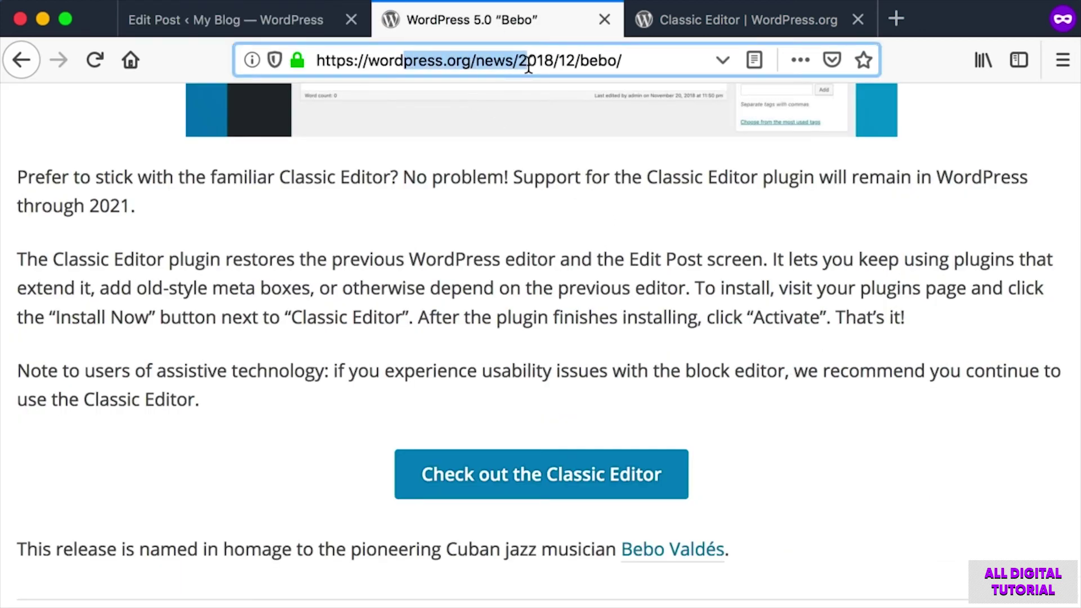
pyautogui.click(524, 67)
pyautogui.scroll(2, 496, 245)
pyautogui.scroll(6, 496, 241)
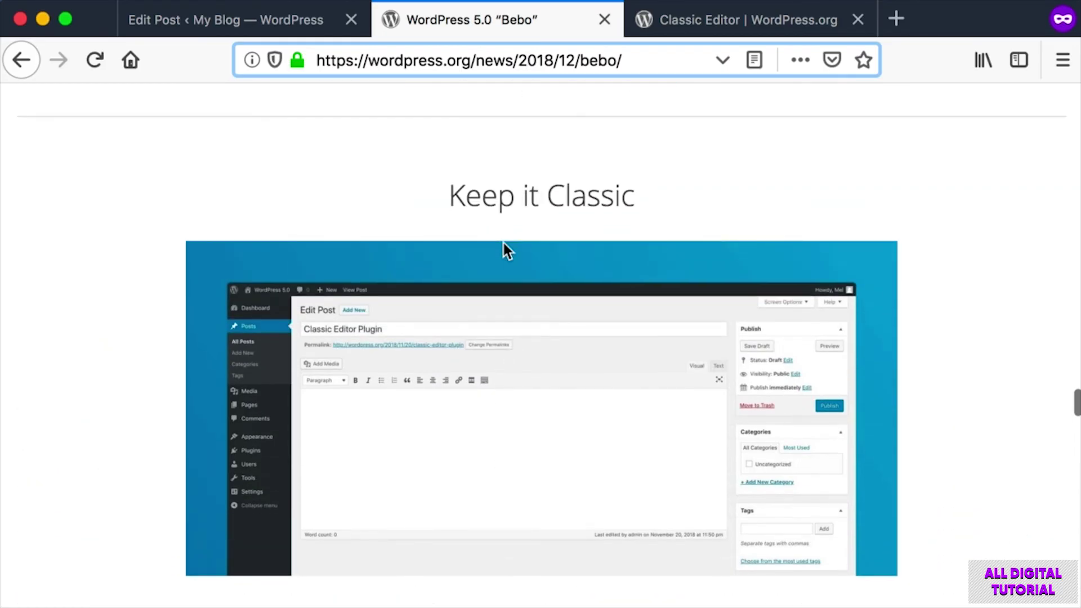
# Screenshot passages of the Keep it Classic section about the Classic Editor plugin.
pyautogui.press('super+shift+4')
pyautogui.moveTo(414, 166); pyautogui.dragTo(672, 228)
pyautogui.scroll(-6, 671, 228)
pyautogui.press('super+shift+4')
pyautogui.moveTo(5, 262); pyautogui.dragTo(403, 309)
pyautogui.press('super+shift+4')
pyautogui.moveTo(508, 269); pyautogui.dragTo(864, 304)
pyautogui.press('super+shift+4')
pyautogui.moveTo(87, 299); pyautogui.dragTo(133, 327)
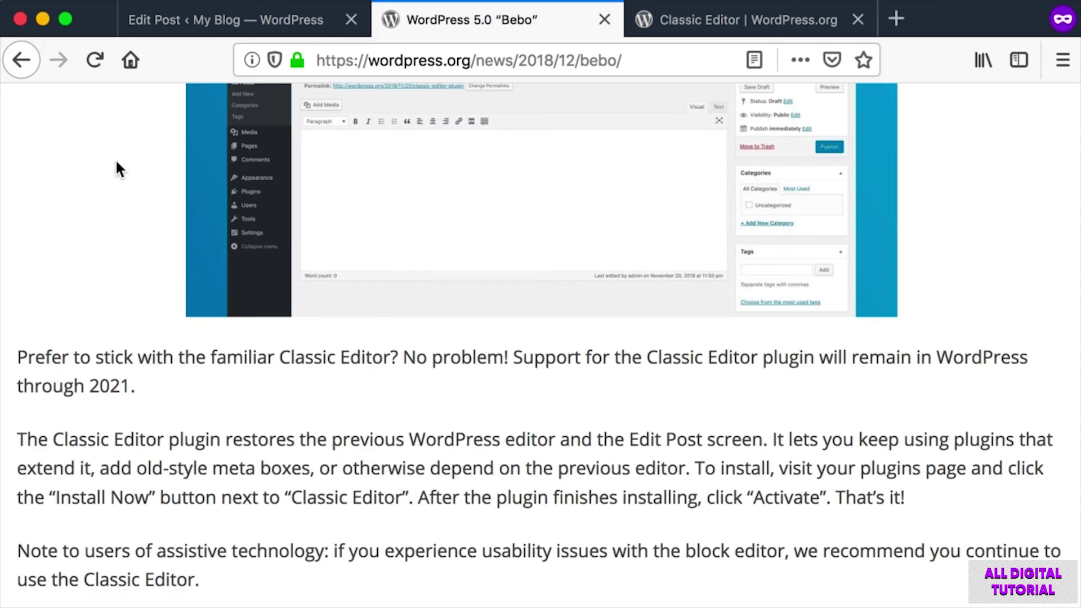
pyautogui.click(194, 23)
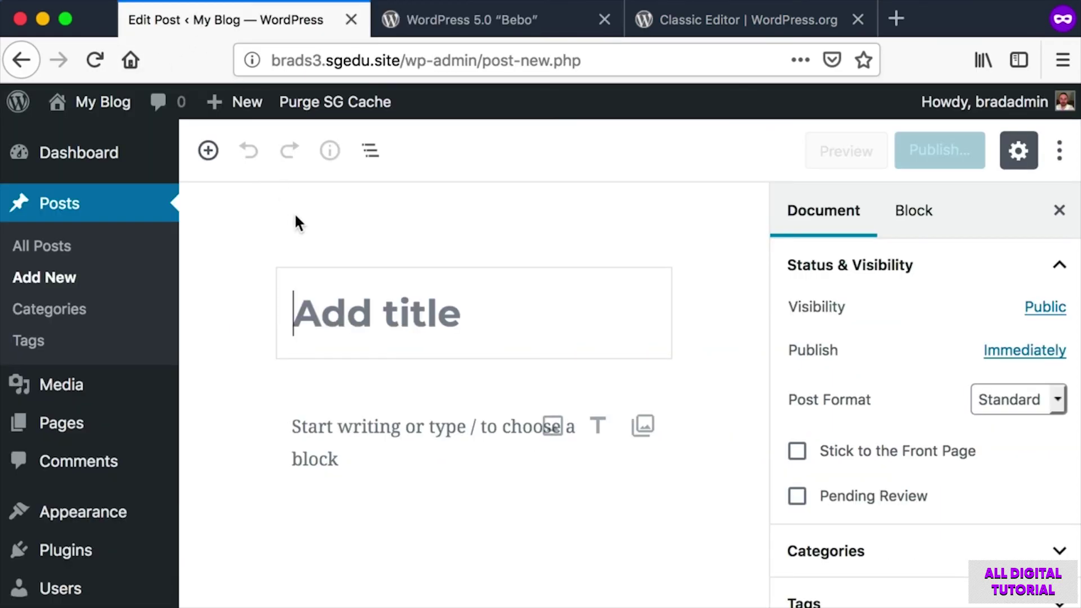
# Title the new post 'Hello World'.
pyautogui.press('super+shift+4')
pyautogui.moveTo(222, 189); pyautogui.dragTo(721, 578)
pyautogui.click(434, 334)
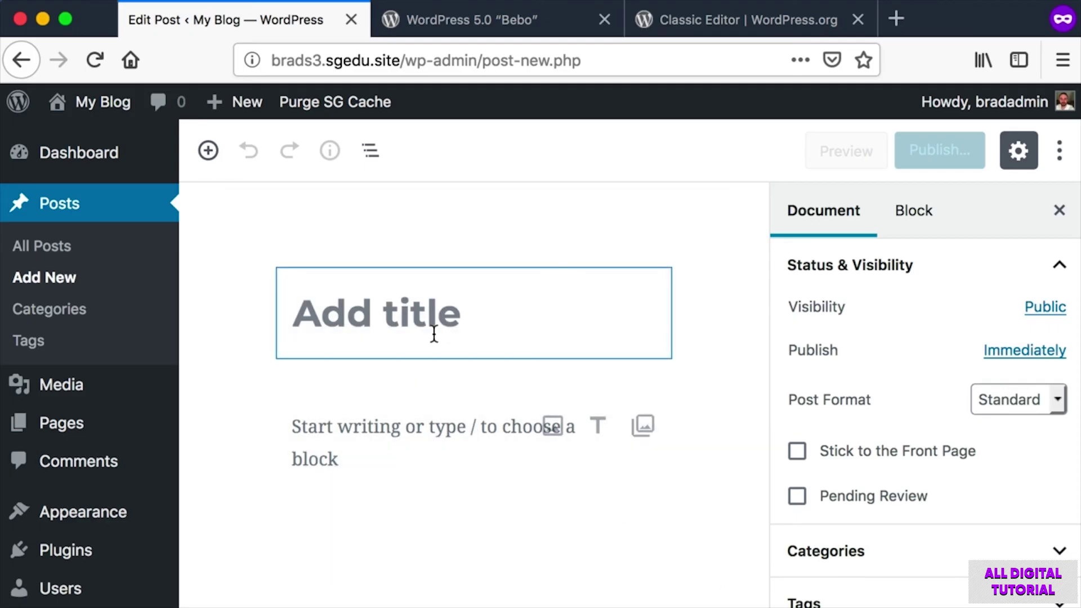
pyautogui.write('Hello World')
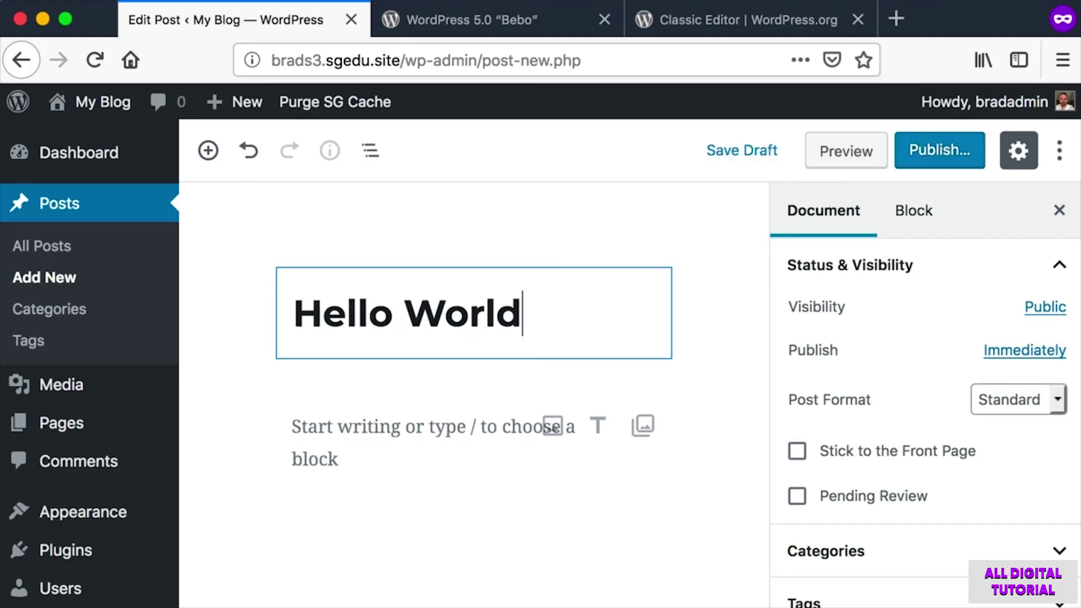
# Add paragraphs 'This is the content.' and 'Hello again.' to the post body.
pyautogui.press('super+shift+4')
pyautogui.moveTo(268, 380); pyautogui.dragTo(749, 578)
pyautogui.click(388, 429)
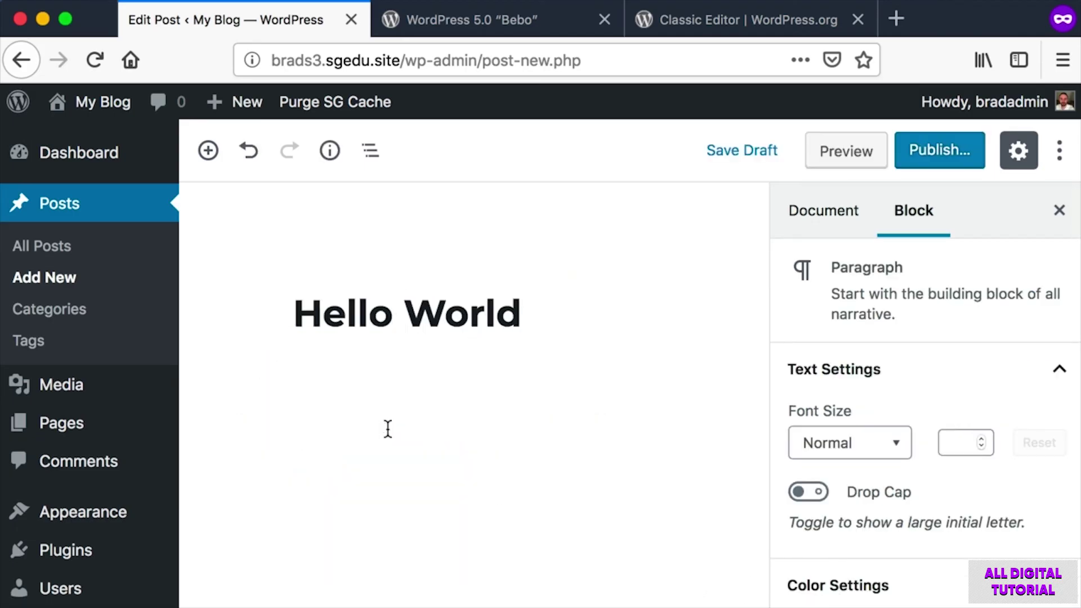
pyautogui.write('This is the content.')
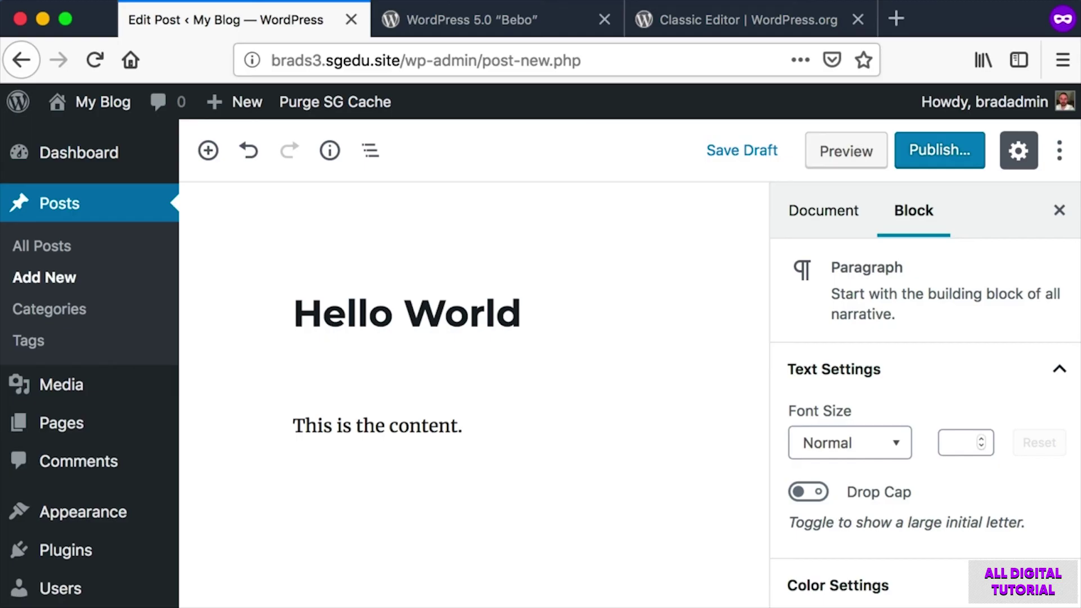
pyautogui.press('Return')
pyautogui.write('Hello again.')
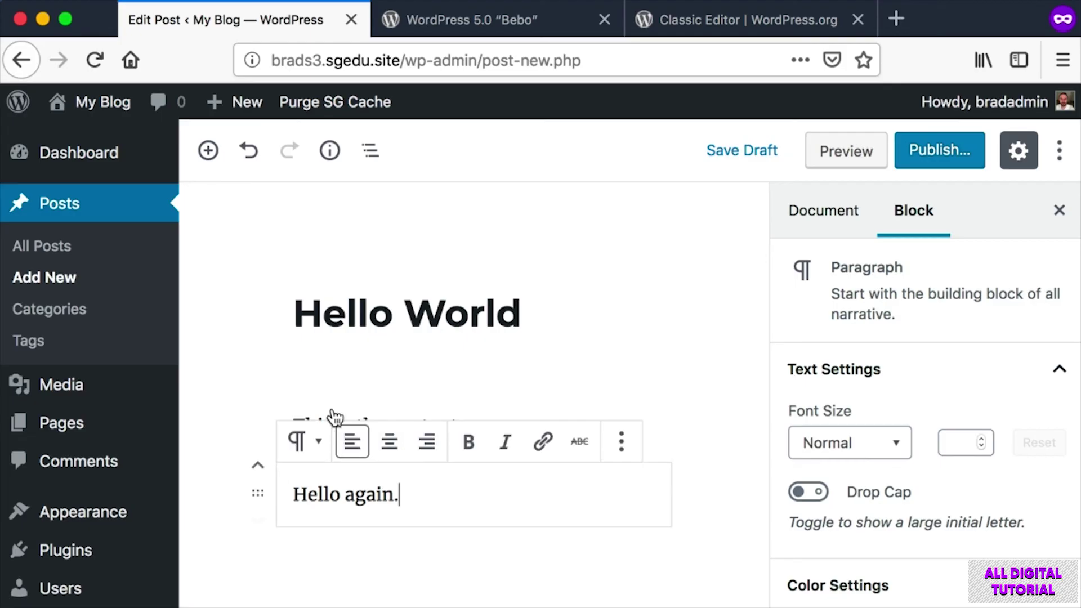
# Select the 'Hello again.' and 'This is the content.' paragraphs to arrange their order.
pyautogui.press('super+shift+4')
pyautogui.moveTo(233, 398); pyautogui.dragTo(541, 567)
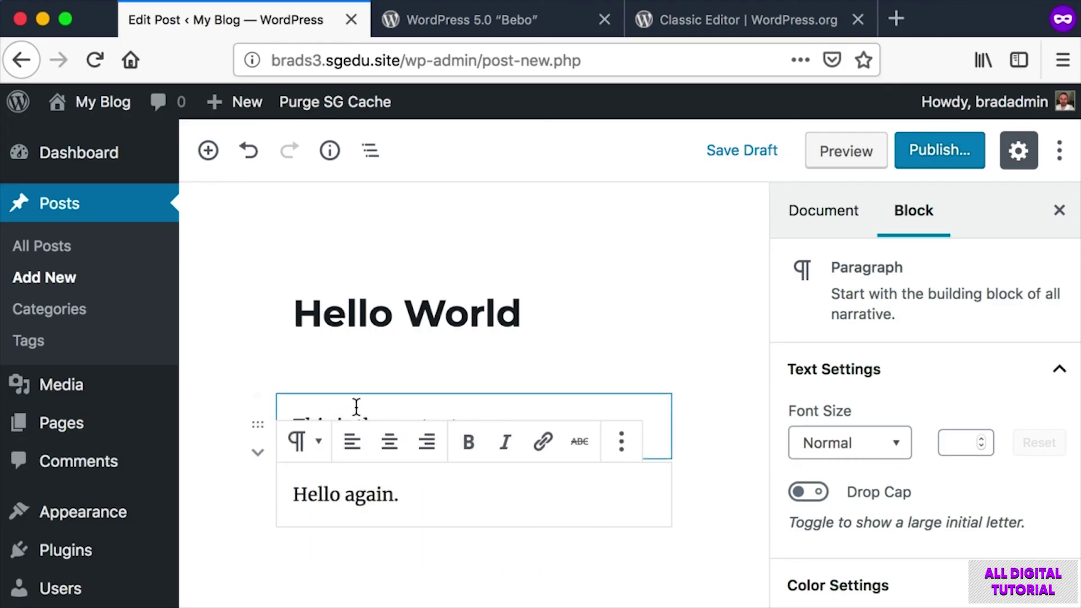
pyautogui.click(394, 494)
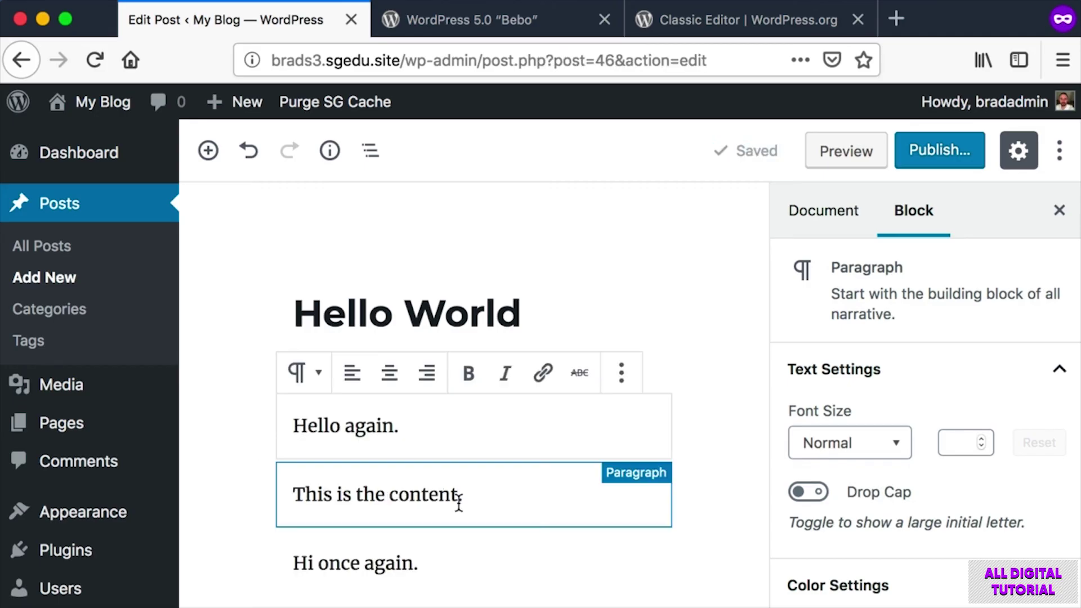
pyautogui.moveTo(473, 459)
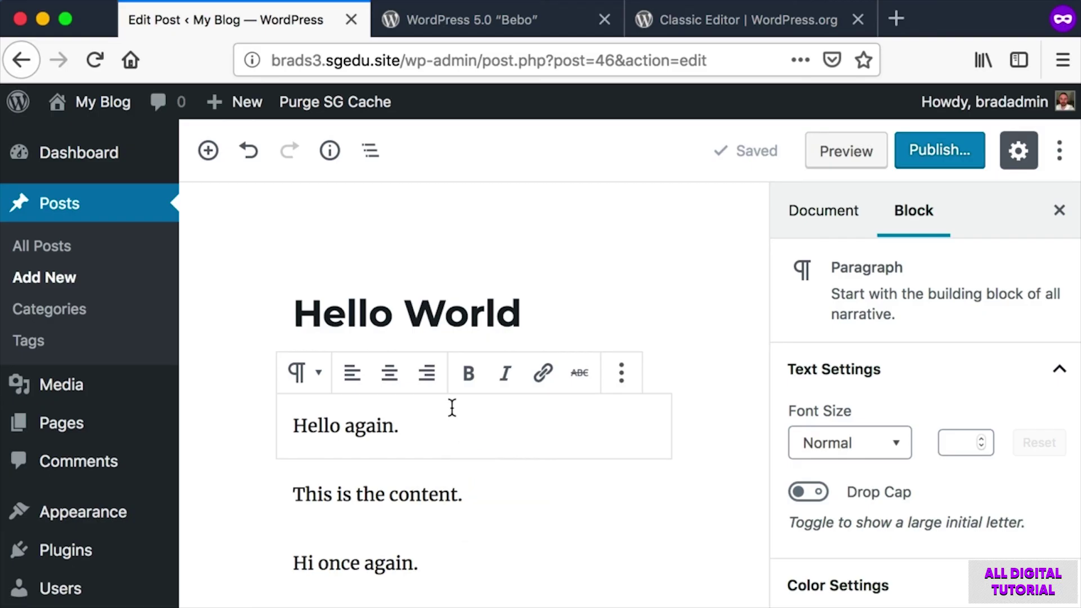
pyautogui.click(384, 492)
pyautogui.press('super+shift+4')
pyautogui.moveTo(490, 507); pyautogui.dragTo(292, 481)
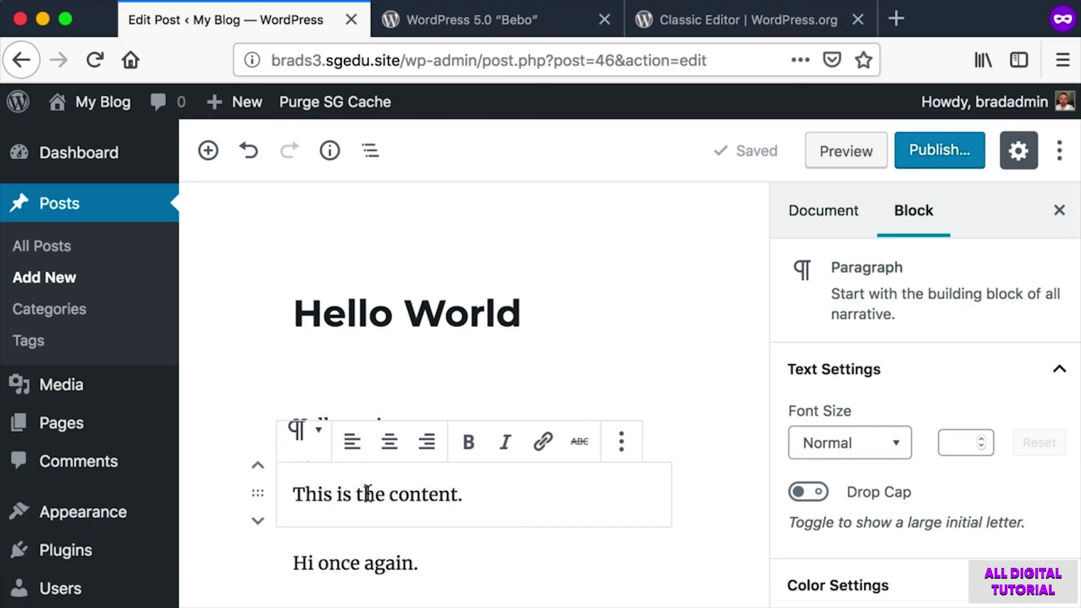
pyautogui.click(493, 501)
pyautogui.moveTo(387, 495); pyautogui.dragTo(317, 493)
pyautogui.click(408, 492)
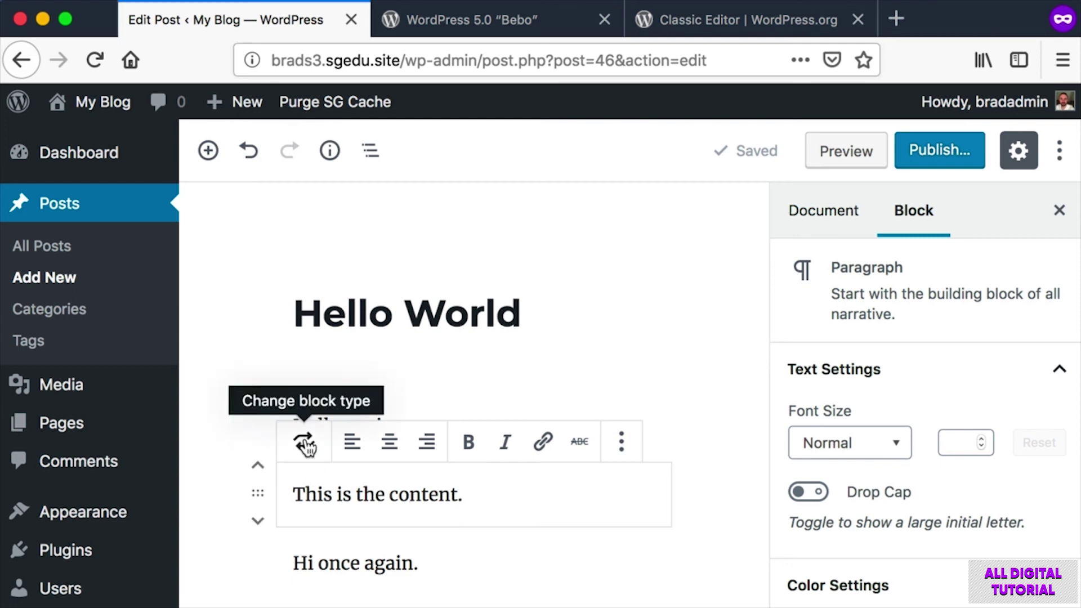
# Convert the 'This is the content.' paragraph into a heading block.
pyautogui.click(304, 444)
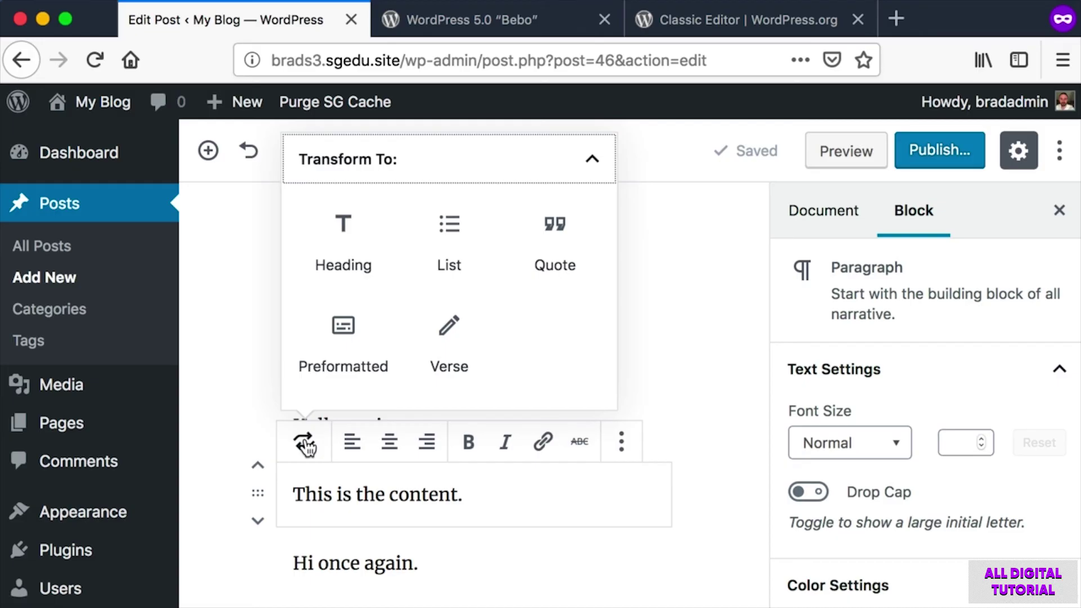
pyautogui.click(346, 231)
pyautogui.scroll(-3, 427, 417)
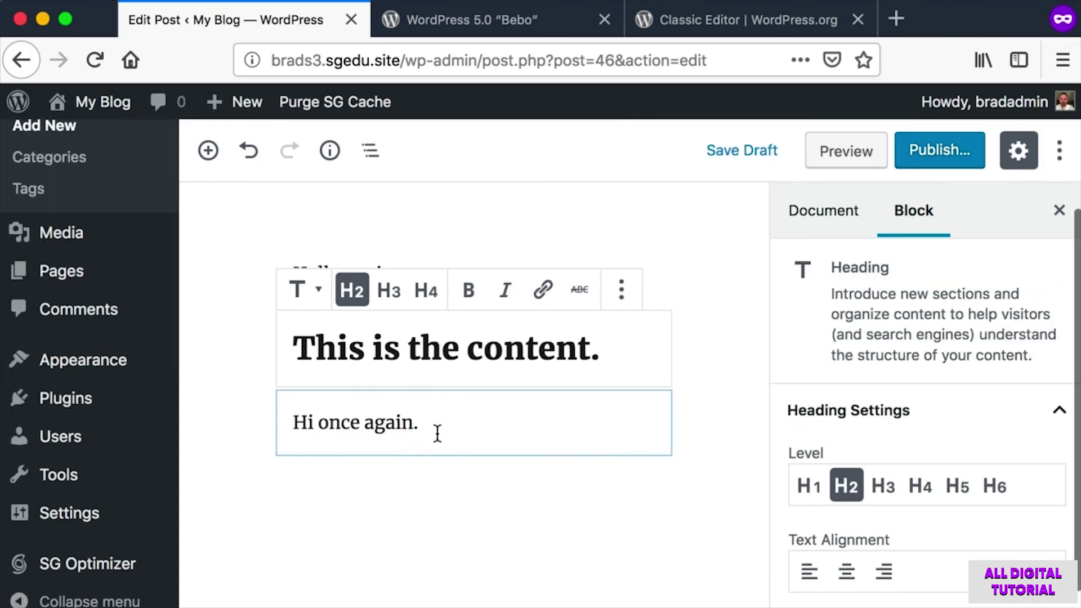
# Add an empty paragraph block after 'Hi once again.'.
pyautogui.click(441, 426)
pyautogui.press('Return')
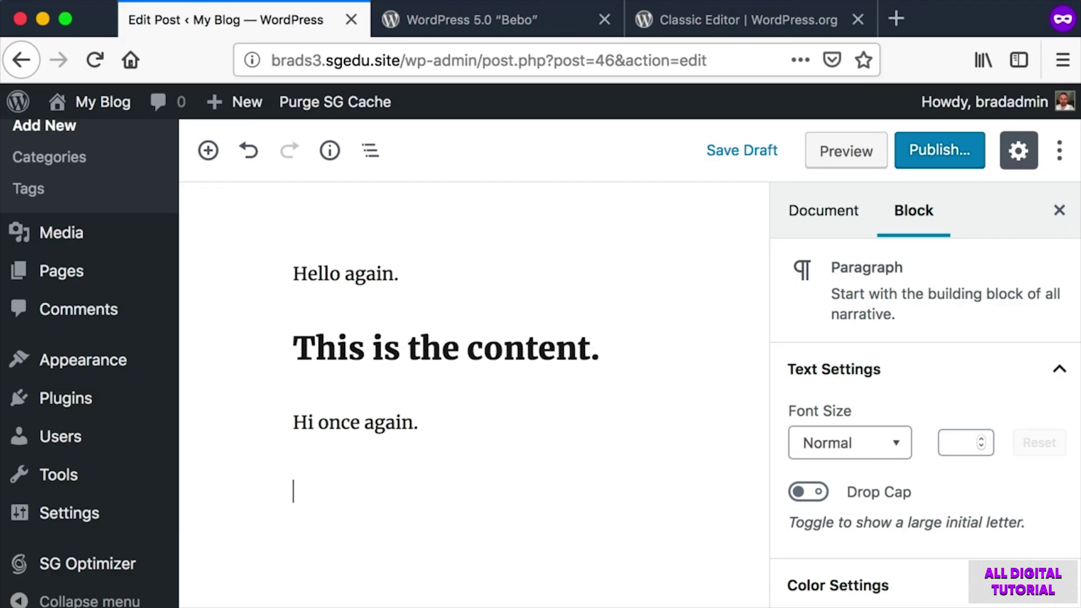
pyautogui.moveTo(278, 470); pyautogui.dragTo(489, 539)
pyautogui.scroll(3, 486, 535)
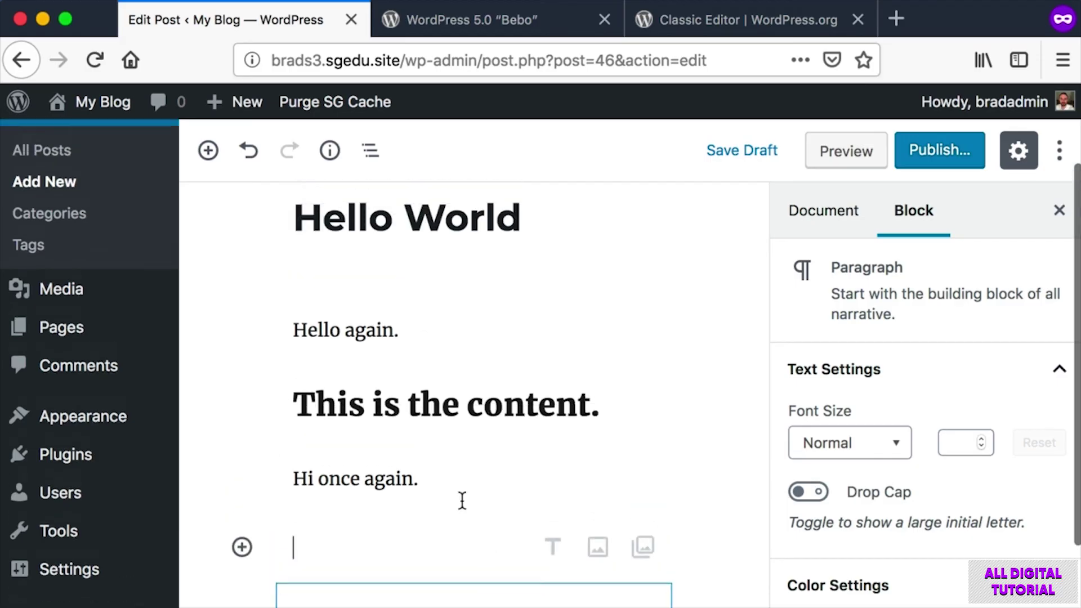
pyautogui.press('super+shift+4')
pyautogui.moveTo(191, 192); pyautogui.dragTo(227, 135)
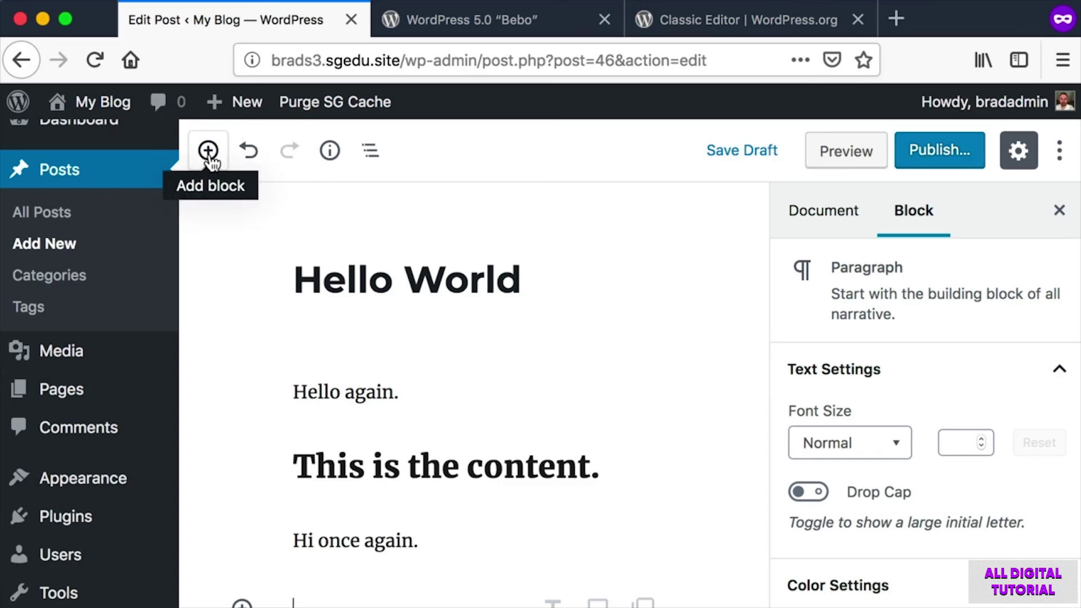
# Insert a YouTube embed block found by searching 'youtube' in the block inserter.
pyautogui.click(208, 151)
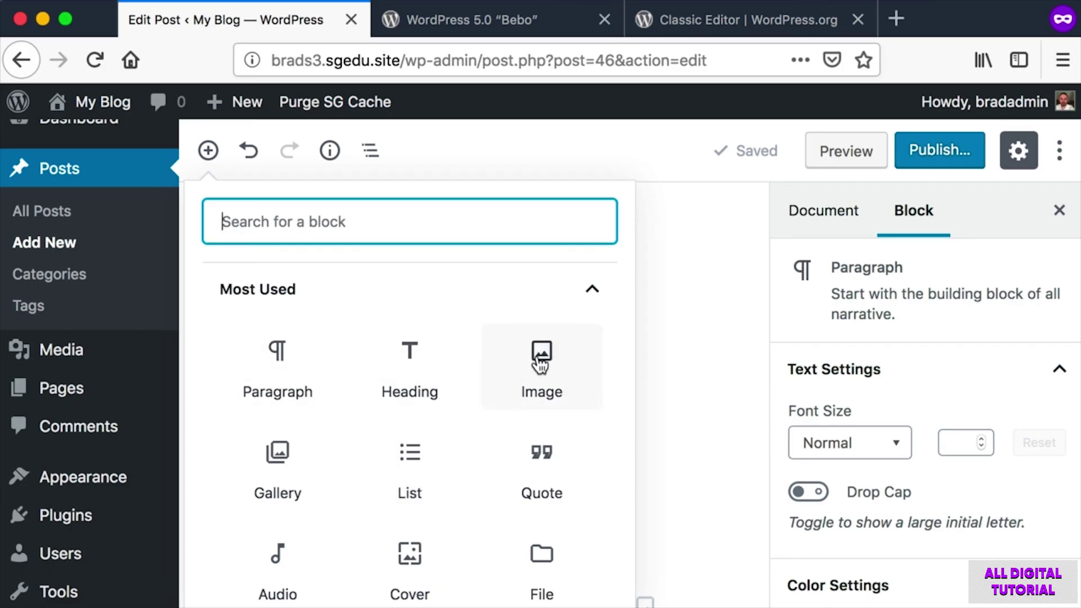
pyautogui.press('super+shift+4')
pyautogui.moveTo(367, 443); pyautogui.dragTo(437, 486)
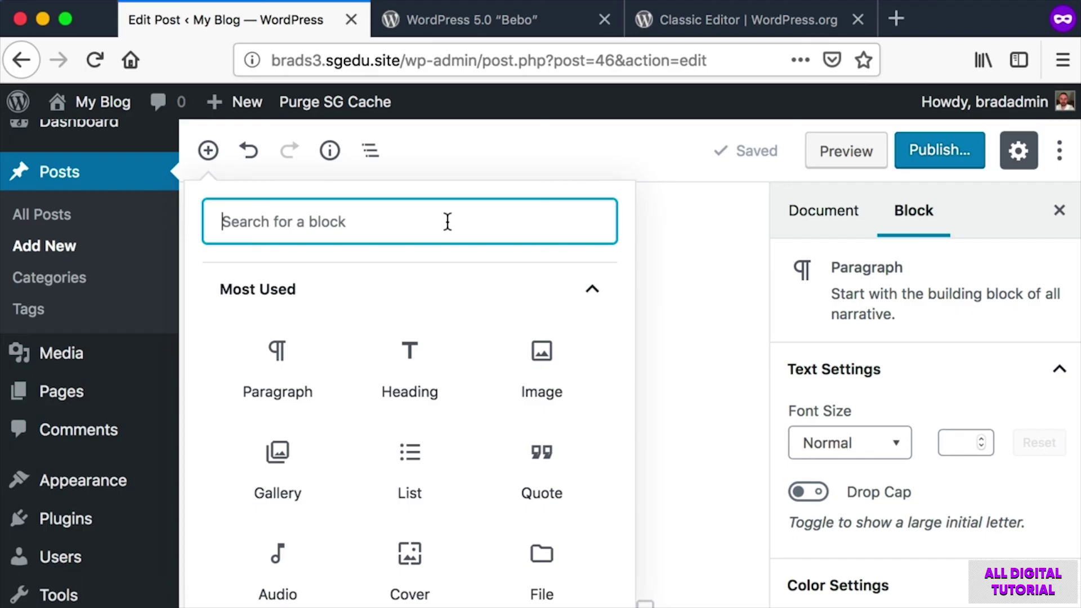
pyautogui.press('super+shift+4')
pyautogui.moveTo(203, 196); pyautogui.dragTo(611, 246)
pyautogui.write('youtube')
pyautogui.press('super+shift+4')
pyautogui.moveTo(243, 316); pyautogui.dragTo(353, 423)
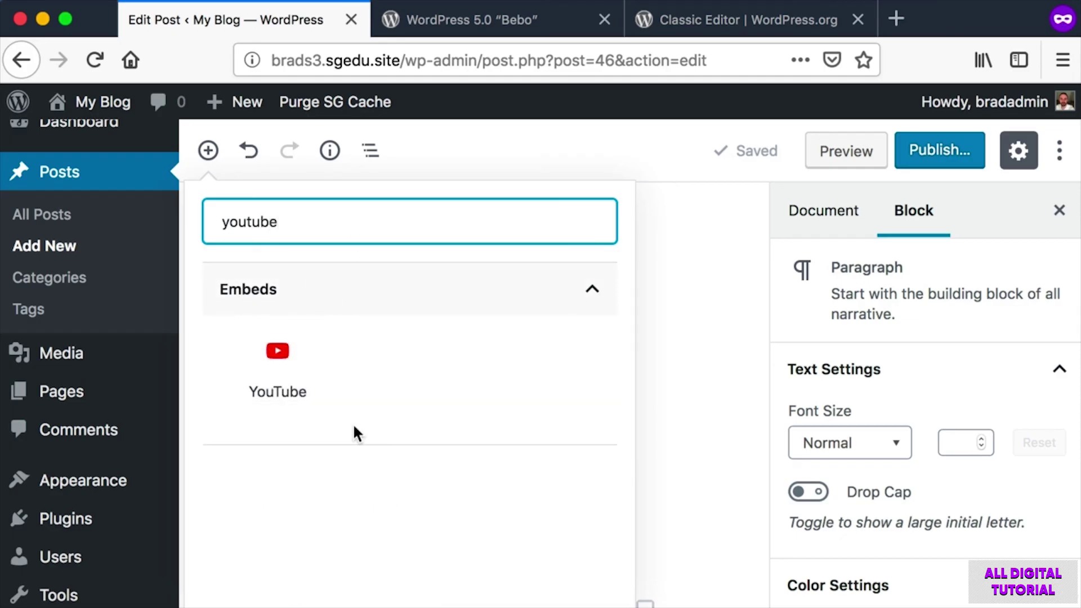
pyautogui.click(285, 374)
# Screenshot the YouTube URL field and drag 'Hi once again.' above the heading.
pyautogui.scroll(-3, 284, 363)
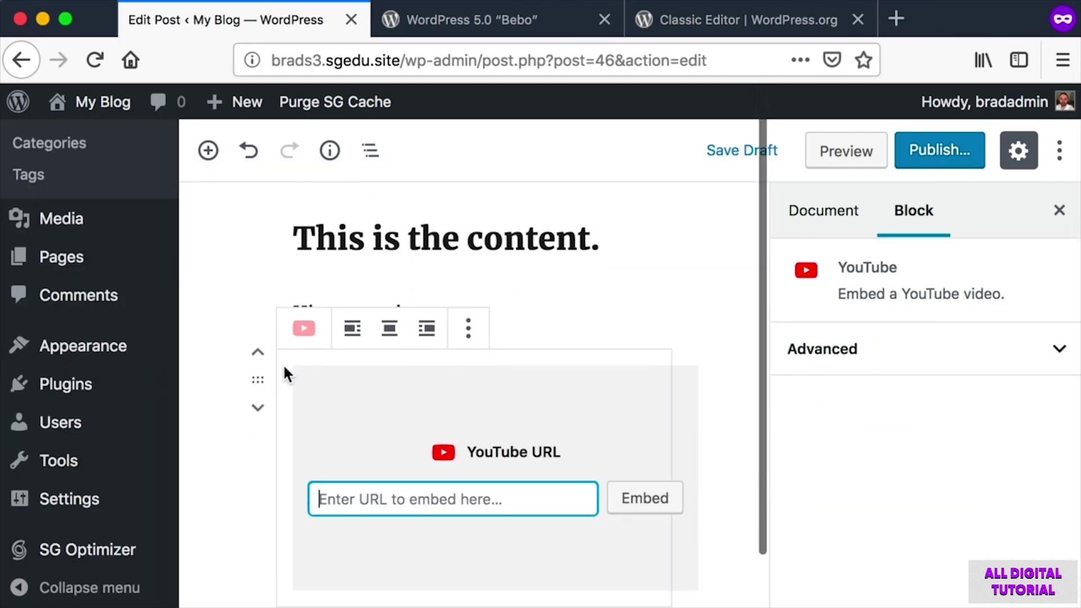
pyautogui.press('super+shift+4')
pyautogui.moveTo(304, 461); pyautogui.dragTo(569, 531)
pyautogui.scroll(1, 641, 507)
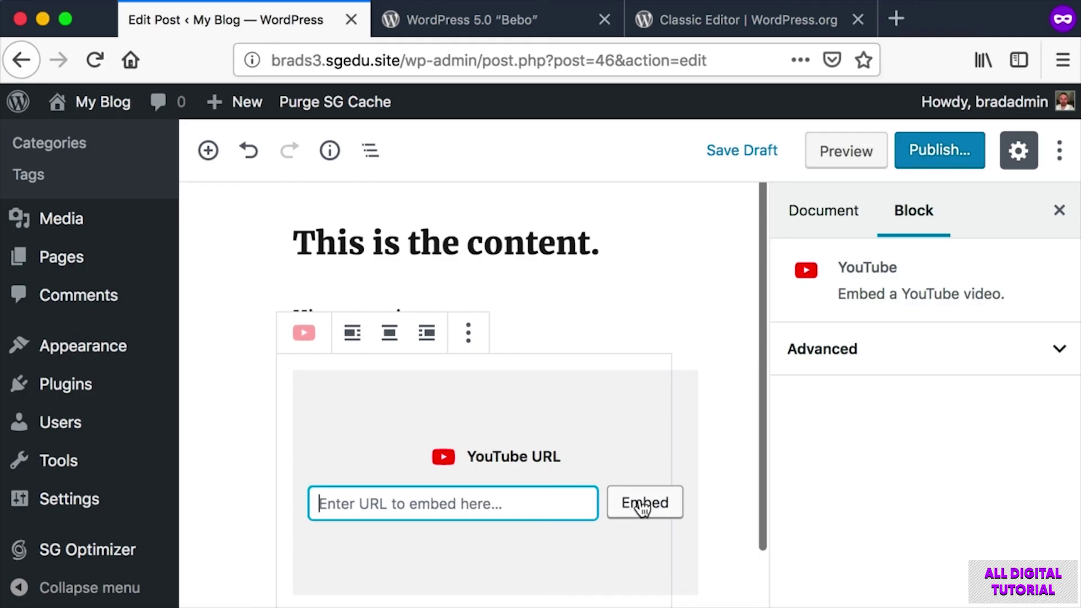
pyautogui.press('super+shift+4')
pyautogui.moveTo(241, 344); pyautogui.dragTo(707, 574)
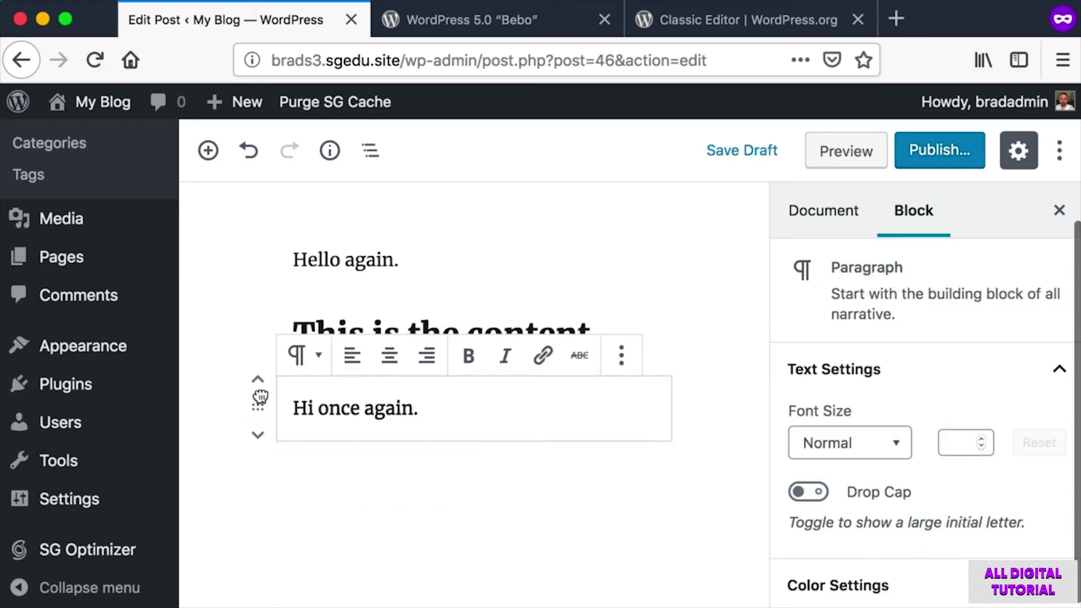
pyautogui.moveTo(261, 401); pyautogui.dragTo(330, 310)
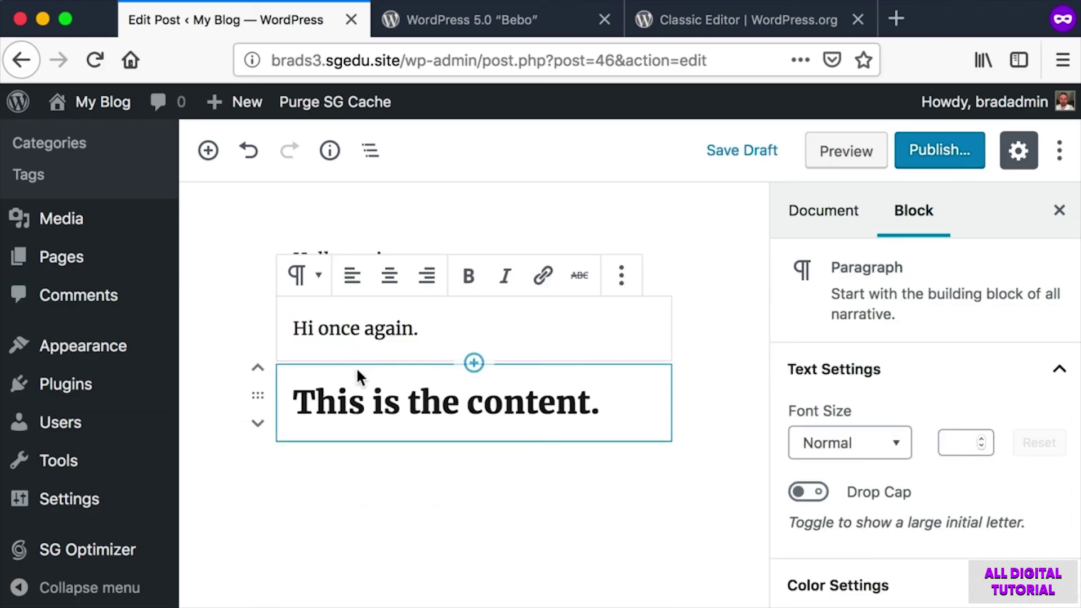
# Add an empty paragraph below the heading and screenshot the editor content.
pyautogui.click(466, 483)
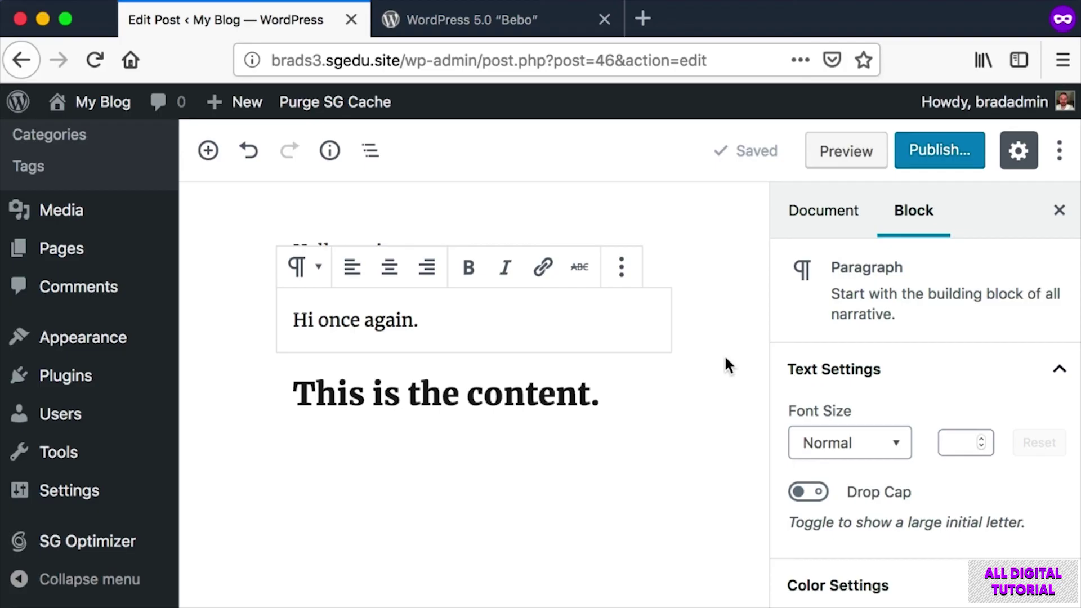
pyautogui.press('super+shift+4')
pyautogui.moveTo(180, 163); pyautogui.dragTo(1030, 563)
pyautogui.press('super+shift+4')
pyautogui.moveTo(248, 199); pyautogui.dragTo(970, 596)
pyautogui.scroll(1, 723, 437)
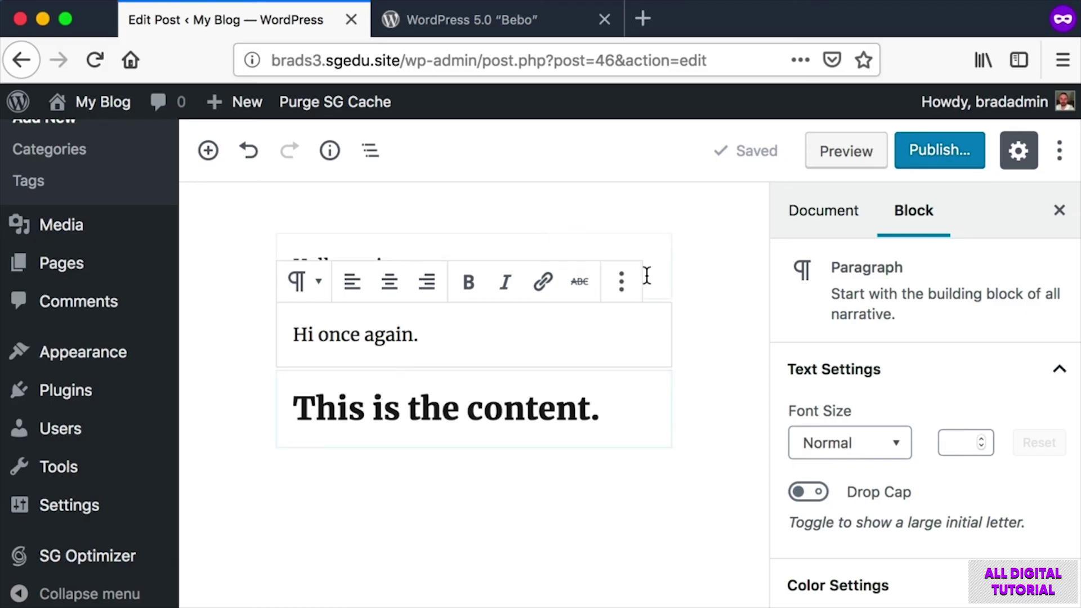
# Screenshot the Classic Editor passage in the WordPress 5.0 Bebo article, then return to the post.
pyautogui.click(475, 20)
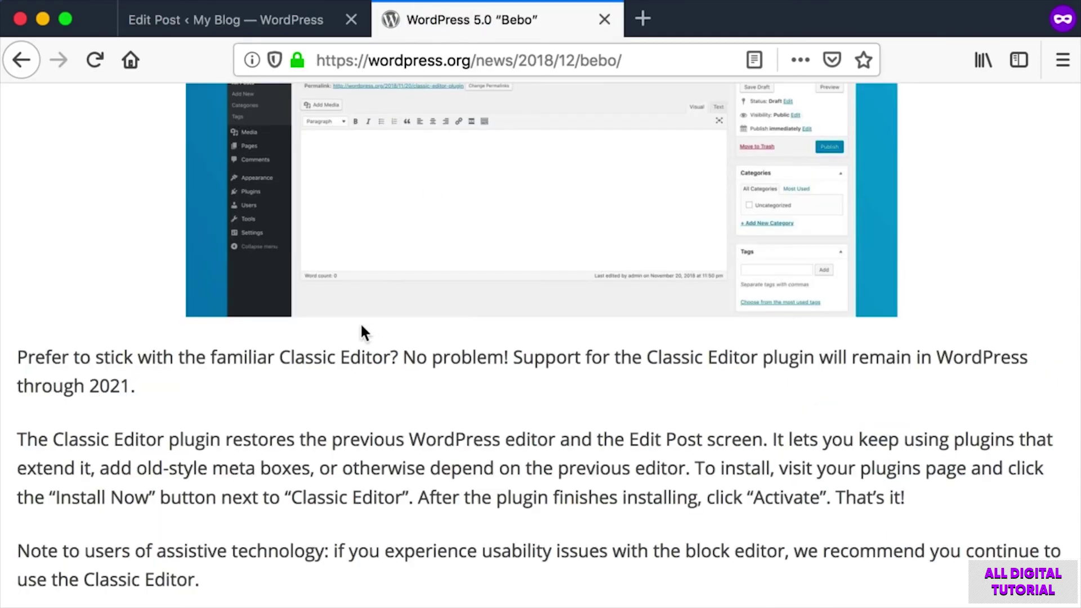
pyautogui.scroll(2, 224, 342)
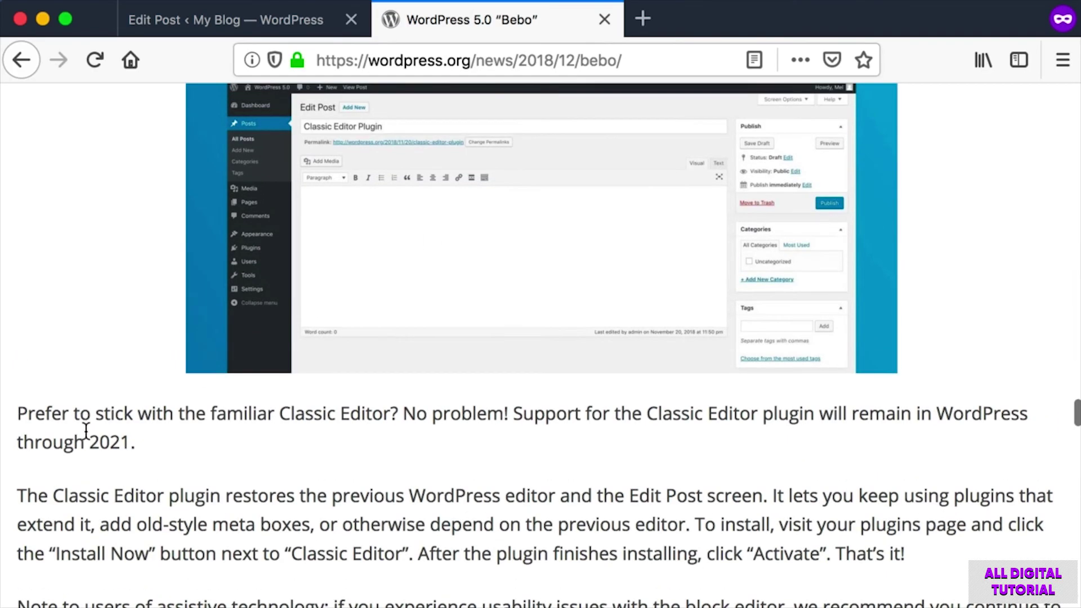
pyautogui.moveTo(71, 433); pyautogui.dragTo(166, 454)
pyautogui.scroll(1, 166, 454)
pyautogui.press('super+shift+4')
pyautogui.moveTo(81, 435); pyautogui.dragTo(190, 478)
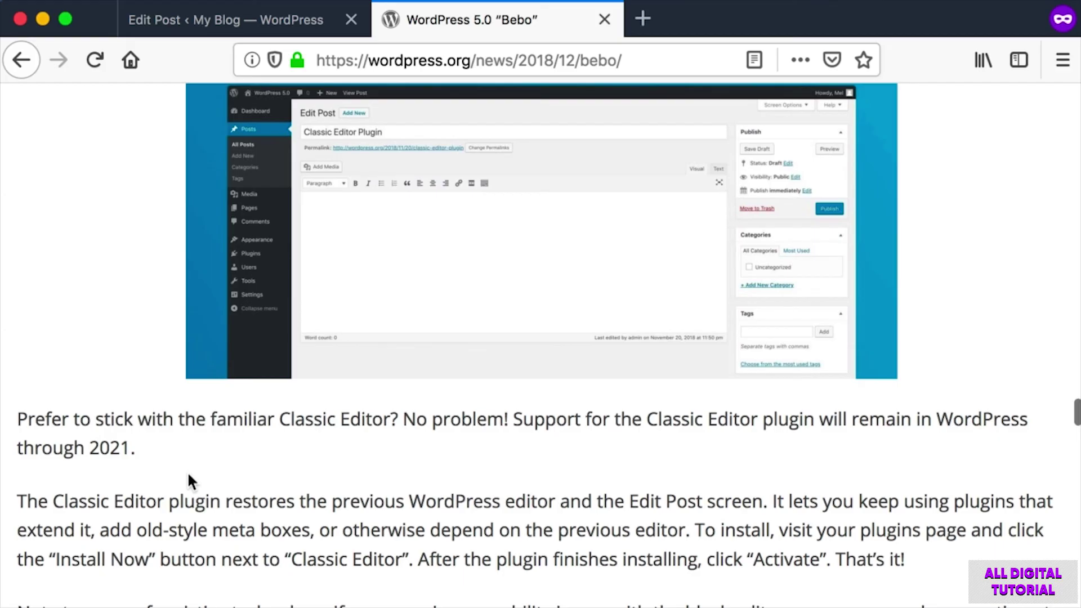
pyautogui.click(228, 19)
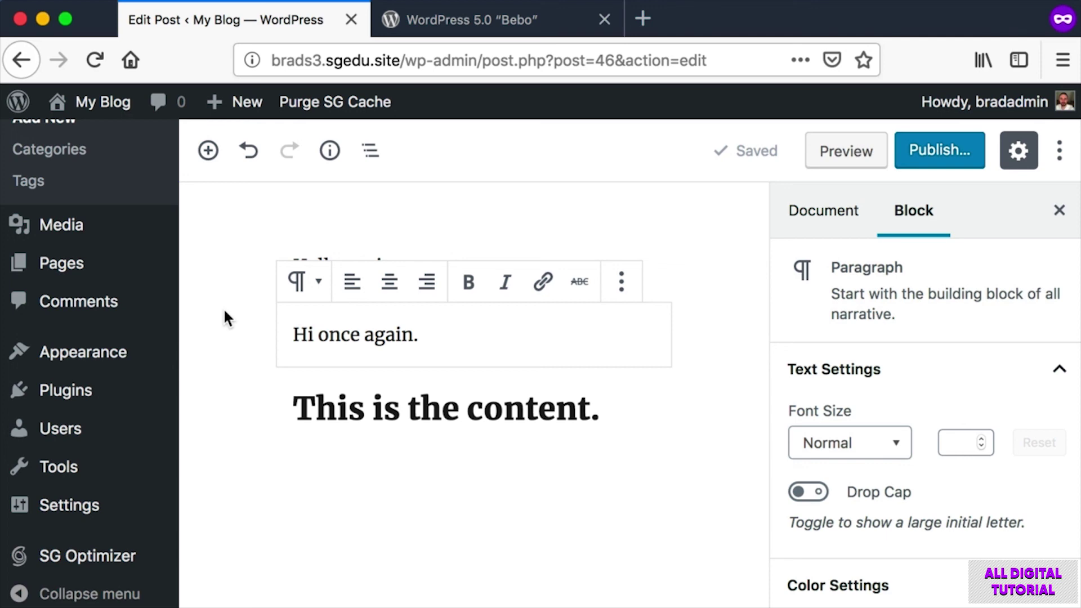
pyautogui.press('super+shift+4')
pyautogui.moveTo(213, 187); pyautogui.dragTo(1004, 576)
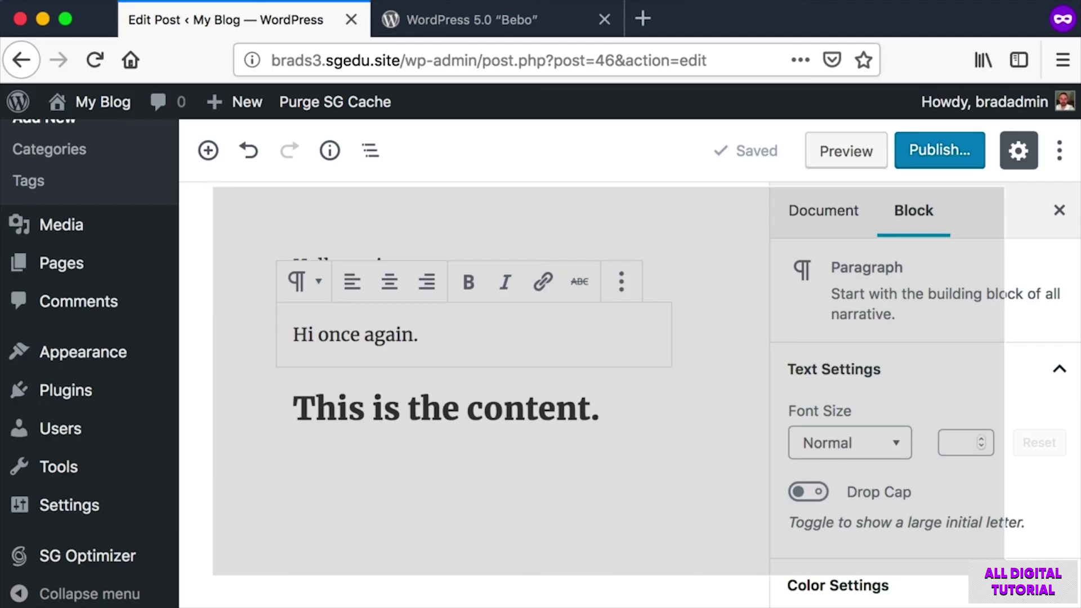
pyautogui.moveTo(1004, 575); pyautogui.dragTo(1006, 577)
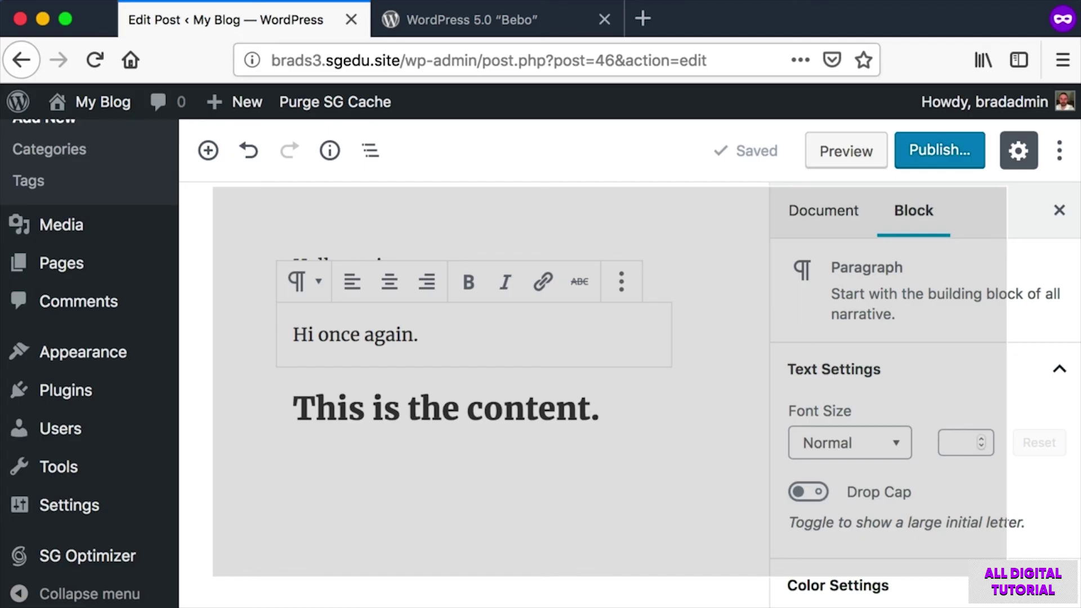
pyautogui.moveTo(1007, 577); pyautogui.dragTo(1008, 577)
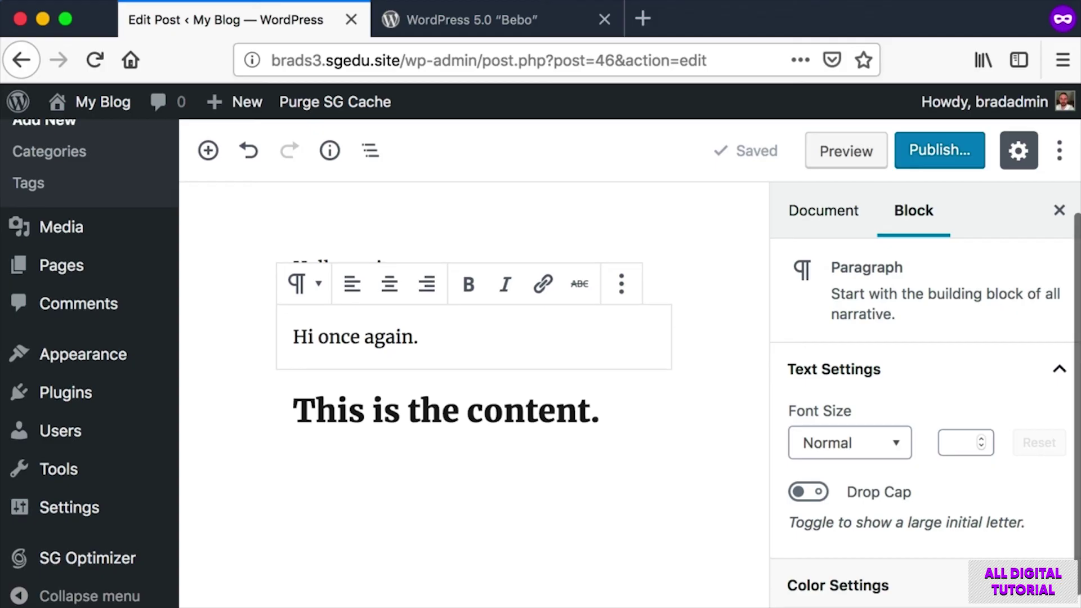
pyautogui.press('super+shift+4')
pyautogui.moveTo(211, 170); pyautogui.dragTo(948, 568)
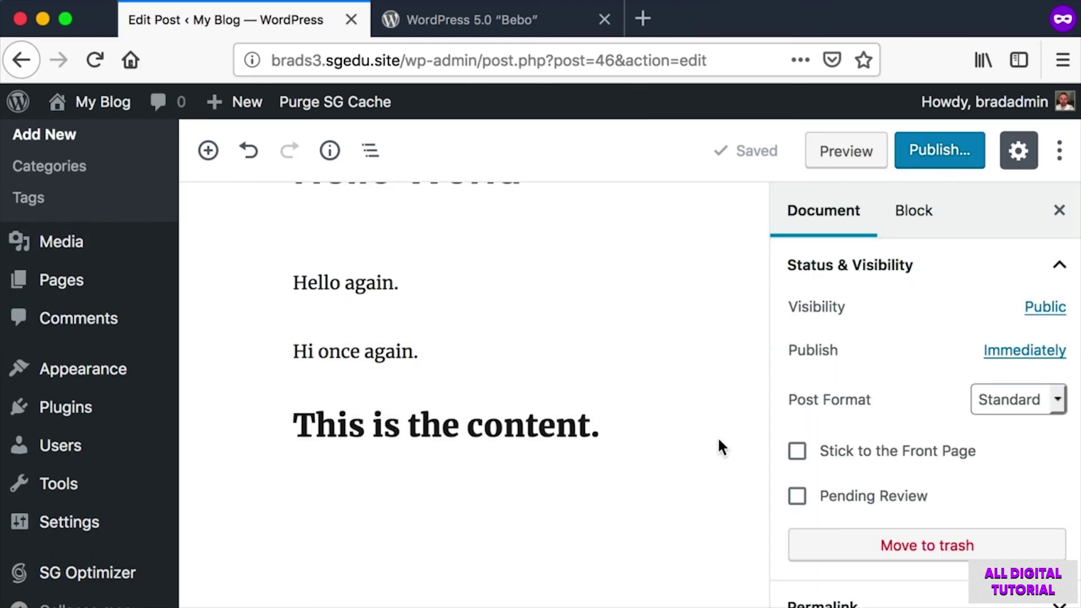
pyautogui.scroll(3, 717, 444)
pyautogui.press('super+shift+4')
pyautogui.moveTo(218, 186); pyautogui.dragTo(1059, 589)
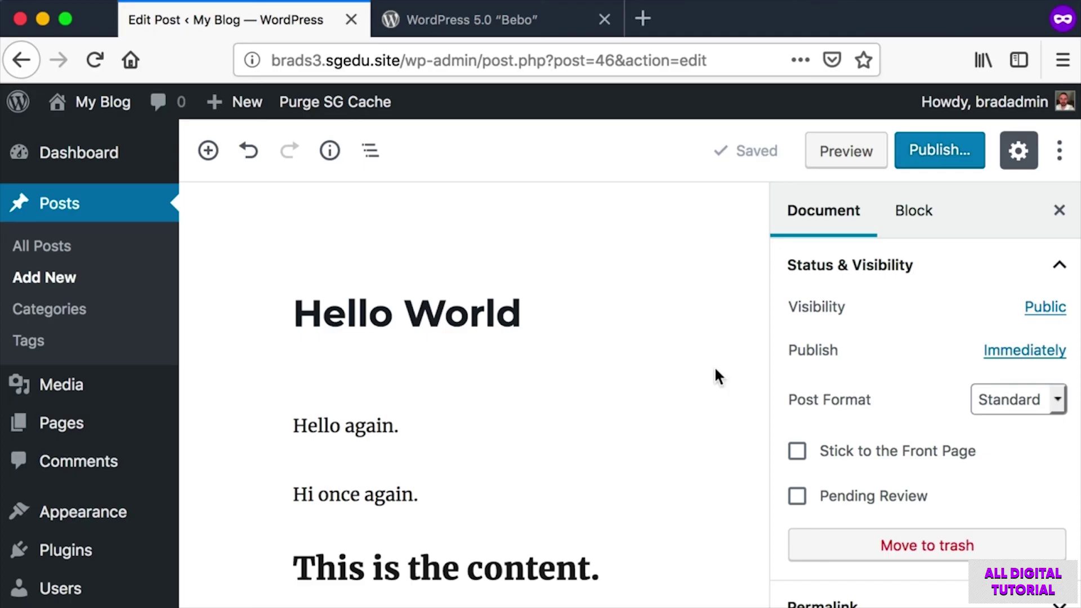
pyautogui.press('super+shift+4')
pyautogui.moveTo(212, 174); pyautogui.dragTo(1053, 538)
pyautogui.press('super+shift+4')
pyautogui.moveTo(189, 116); pyautogui.dragTo(2, 607)
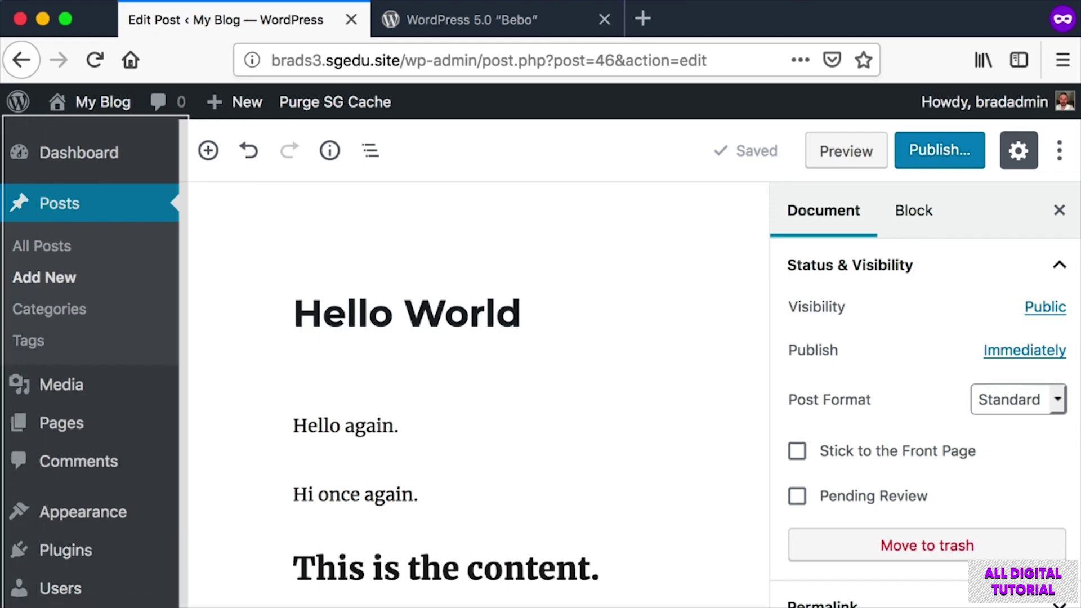
# Open Installed Plugins from the sidebar, screenshotting the Plugins menu and Add New option.
pyautogui.moveTo(22, 560)
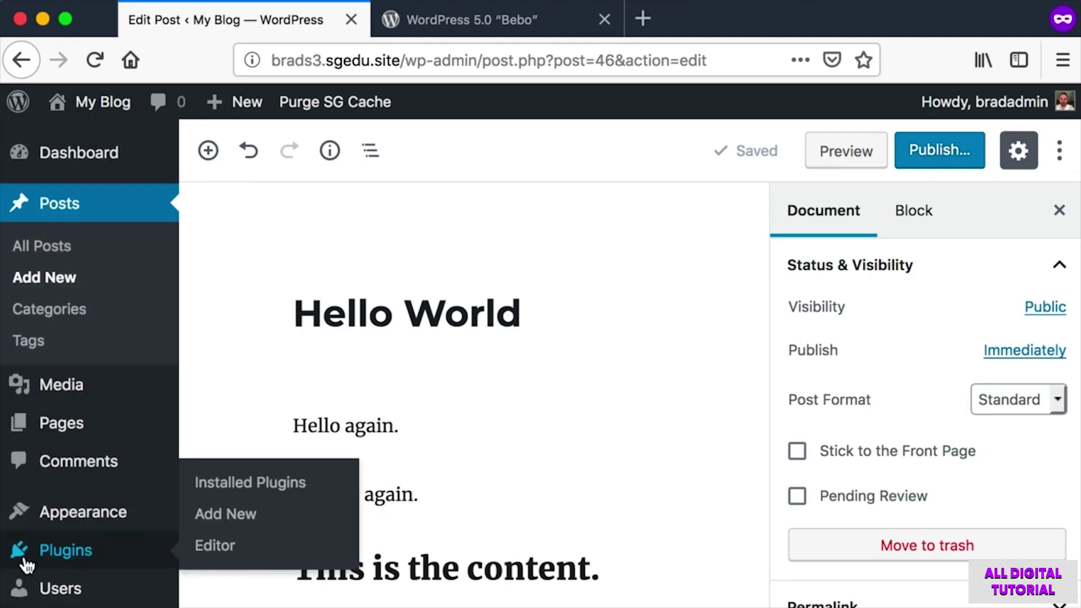
pyautogui.press('super+shift+4')
pyautogui.moveTo(1, 526); pyautogui.dragTo(99, 569)
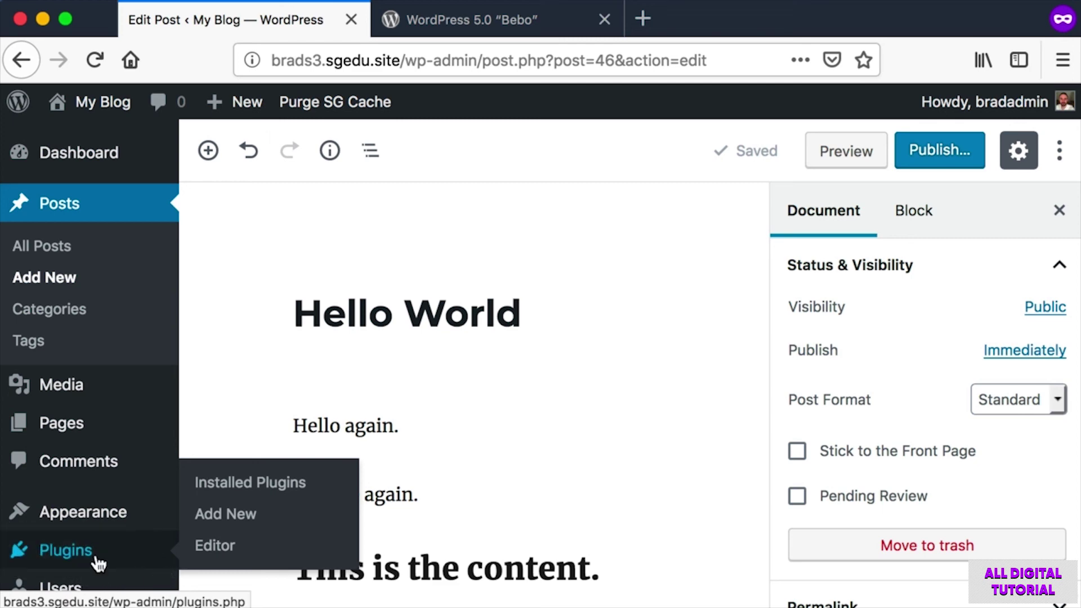
pyautogui.click(64, 555)
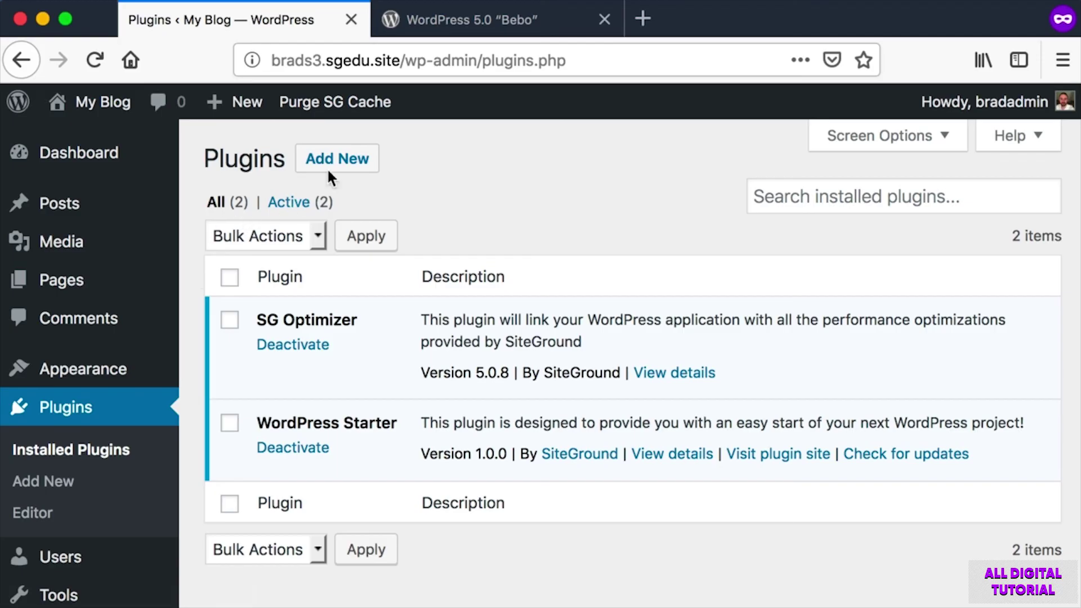
pyautogui.press('super+shift+4')
pyautogui.moveTo(289, 131); pyautogui.dragTo(379, 191)
pyautogui.press('super+shift+4')
pyautogui.moveTo(8, 465); pyautogui.dragTo(107, 390)
# Go to Add Plugins and search for 'Classic Edit'.
pyautogui.click(342, 162)
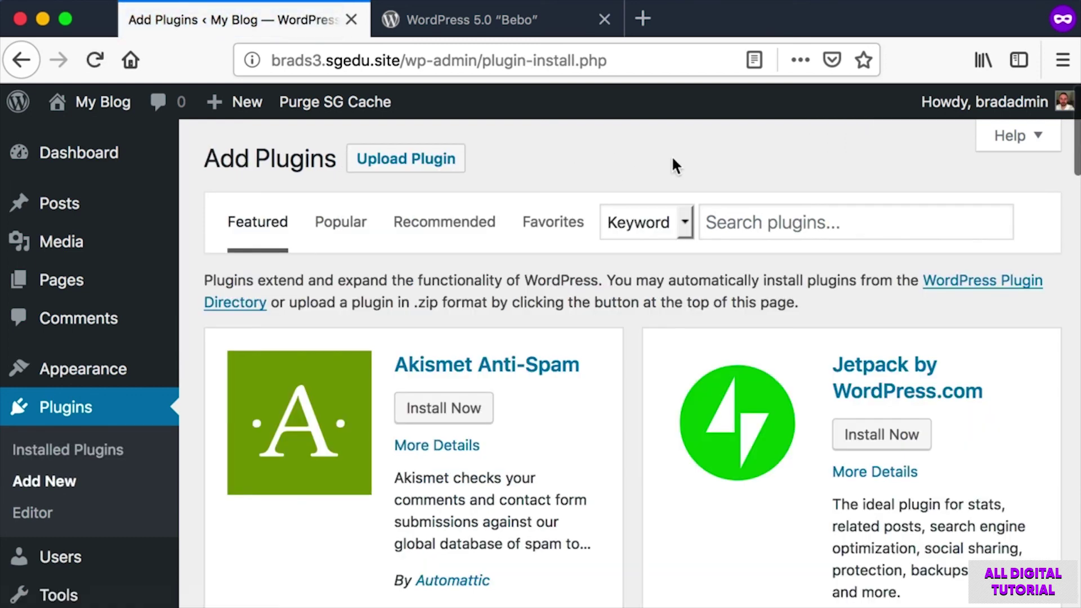
pyautogui.press('super+shift+4')
pyautogui.moveTo(706, 166); pyautogui.dragTo(1017, 252)
pyautogui.click(901, 236)
pyautogui.press('super+shift+4')
pyautogui.moveTo(684, 194); pyautogui.dragTo(997, 246)
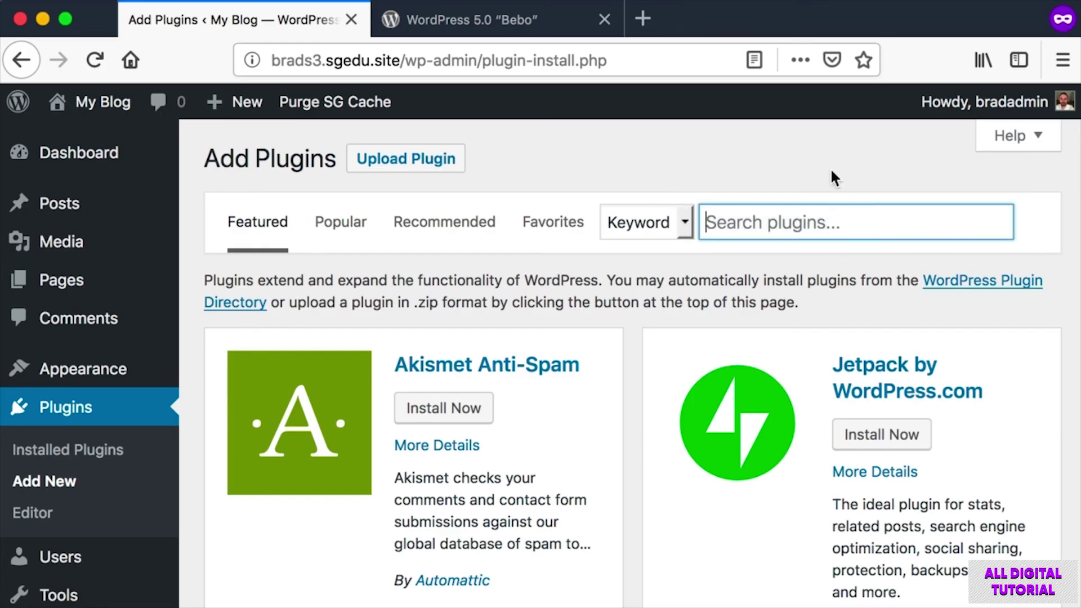
pyautogui.write('Clas')
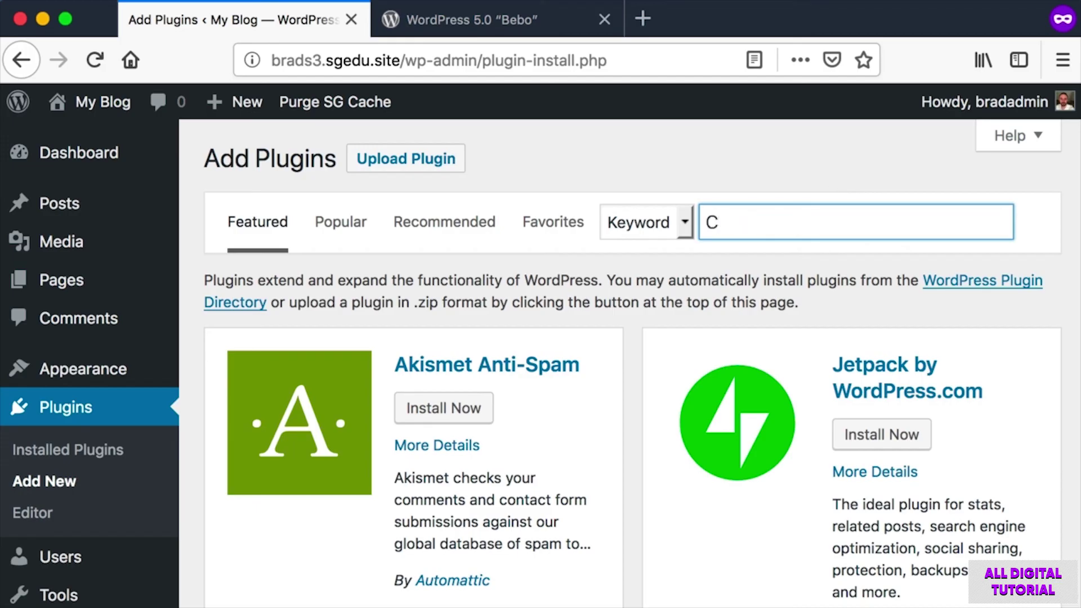
pyautogui.write('sic Editor')
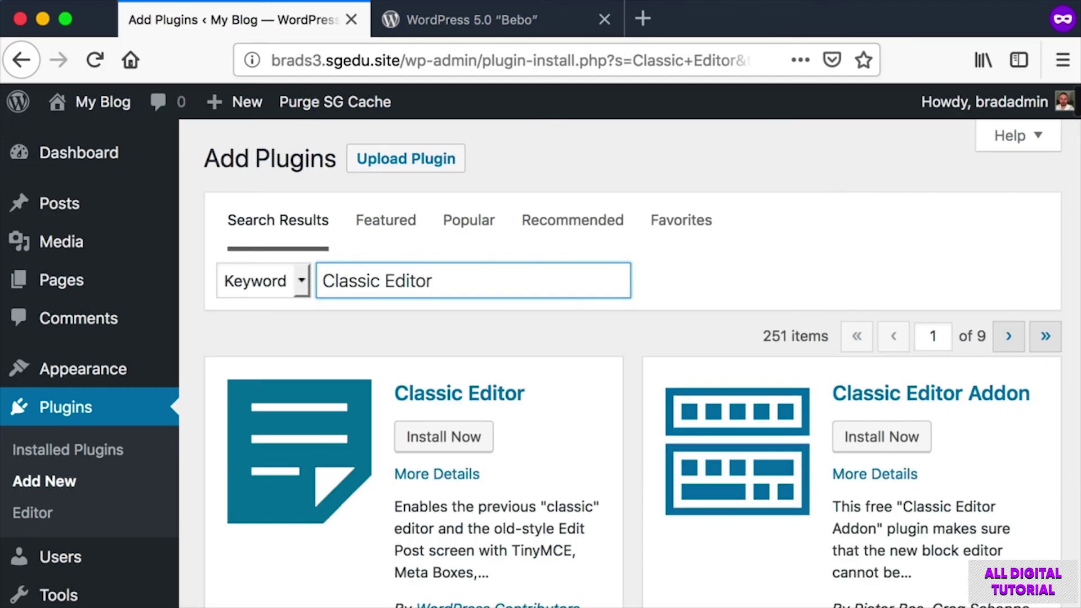
# Screenshot the Classic Editor listing in the search results.
pyautogui.click(537, 322)
pyautogui.scroll(-1, 537, 323)
pyautogui.press('super+shift+4')
pyautogui.moveTo(198, 296); pyautogui.dragTo(618, 567)
pyautogui.scroll(-1, 618, 567)
pyautogui.press('super+shift+4')
pyautogui.moveTo(383, 487); pyautogui.dragTo(593, 532)
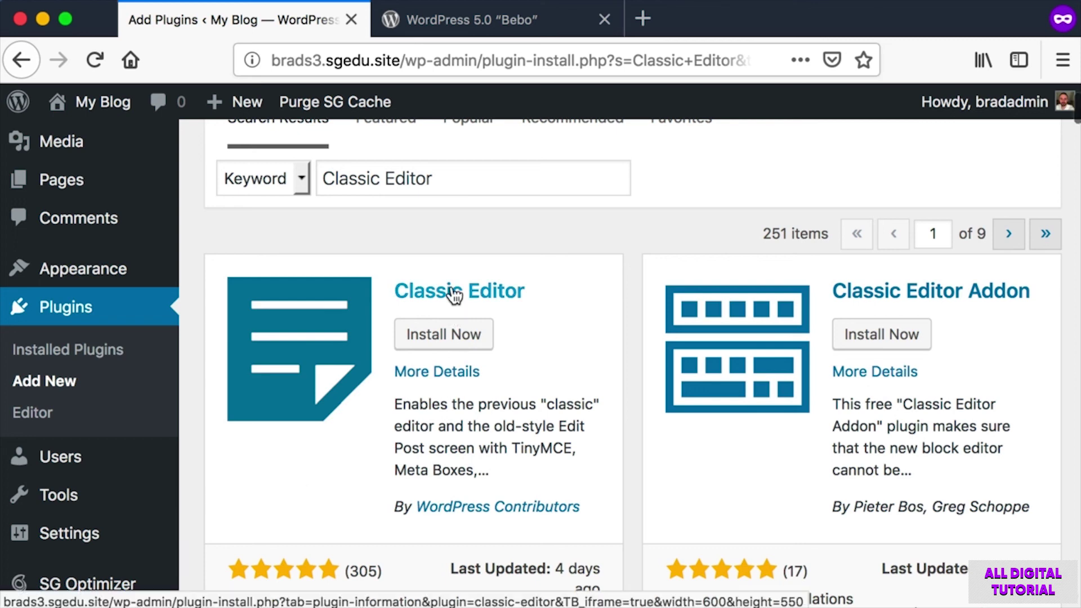
pyautogui.press('super+shift+4')
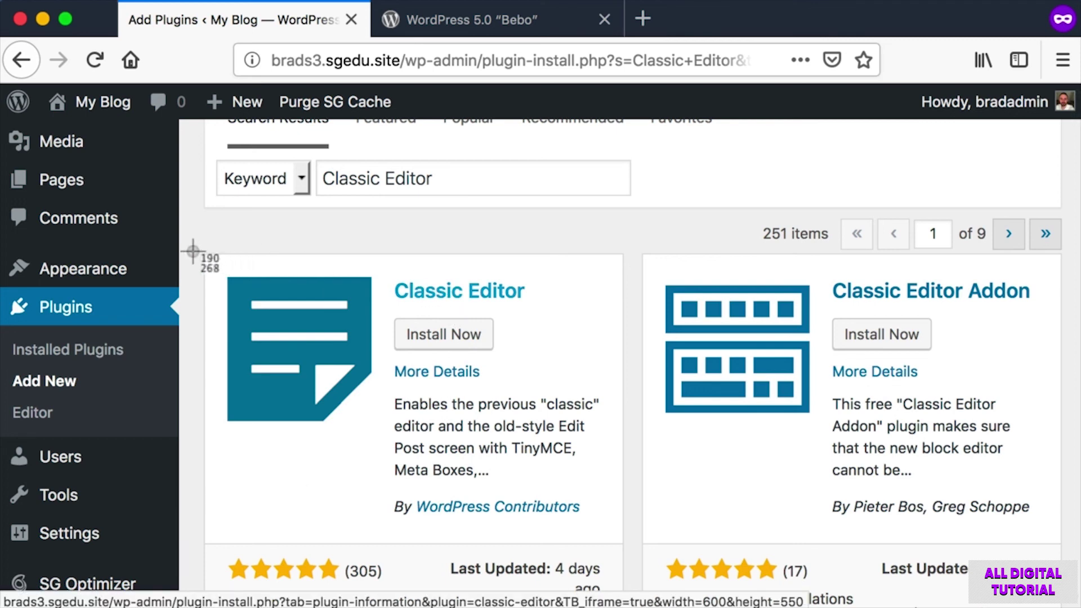
pyautogui.moveTo(193, 238); pyautogui.dragTo(619, 502)
# Capture the Classic Editor star rating, active installations count and install button.
pyautogui.scroll(-1, 269, 427)
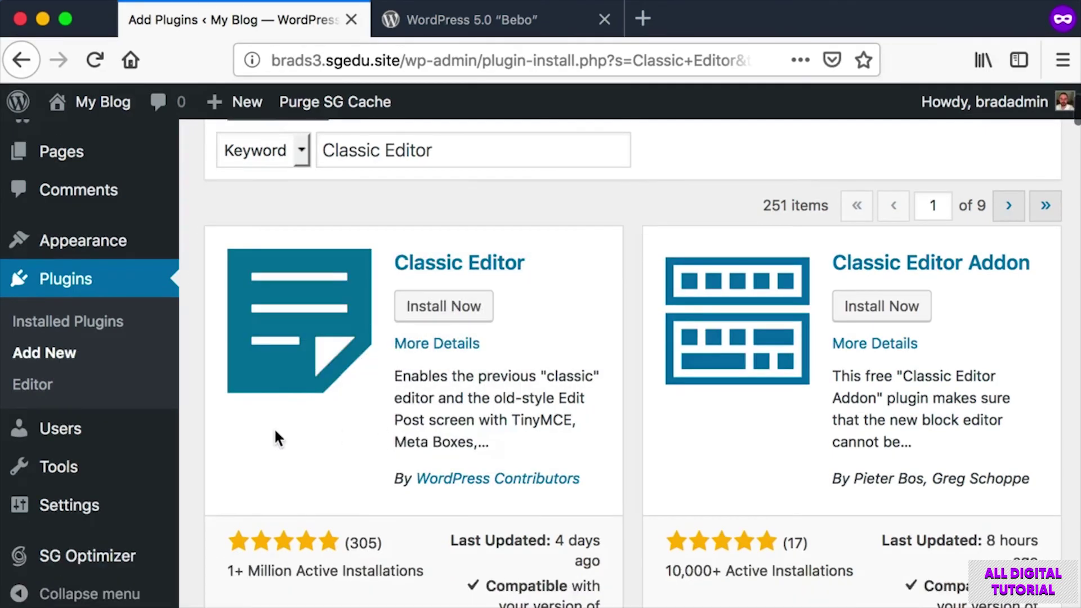
pyautogui.press('super+shift+4')
pyautogui.moveTo(209, 526); pyautogui.dragTo(389, 558)
pyautogui.scroll(1, 390, 558)
pyautogui.press('super+shift+4')
pyautogui.moveTo(426, 595); pyautogui.dragTo(212, 563)
pyautogui.scroll(2, 342, 370)
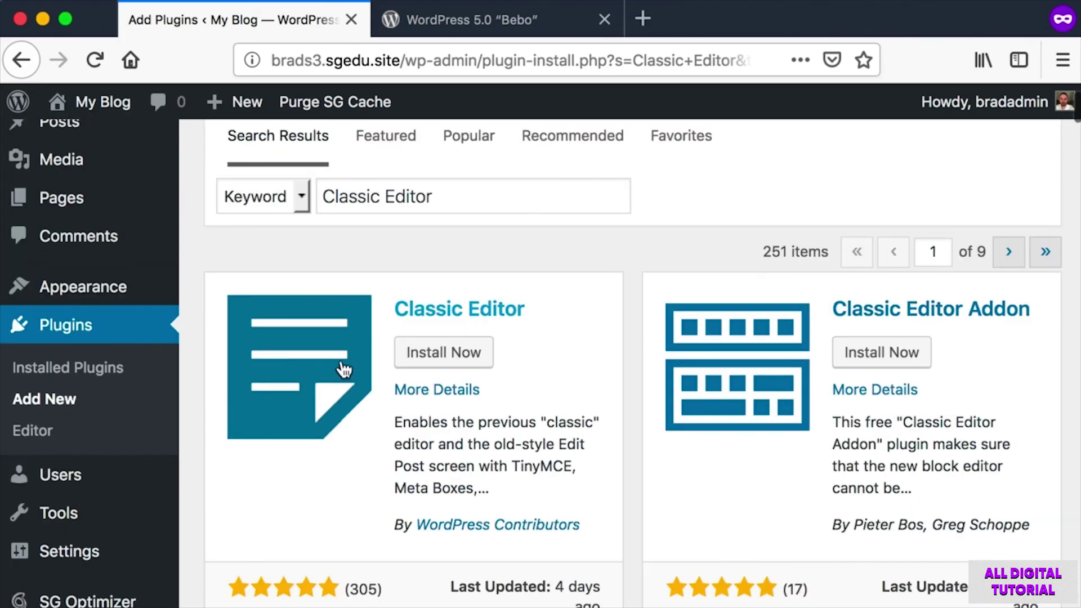
pyautogui.press('super+shift+4')
pyautogui.moveTo(391, 322); pyautogui.dragTo(502, 370)
pyautogui.scroll(1, 450, 360)
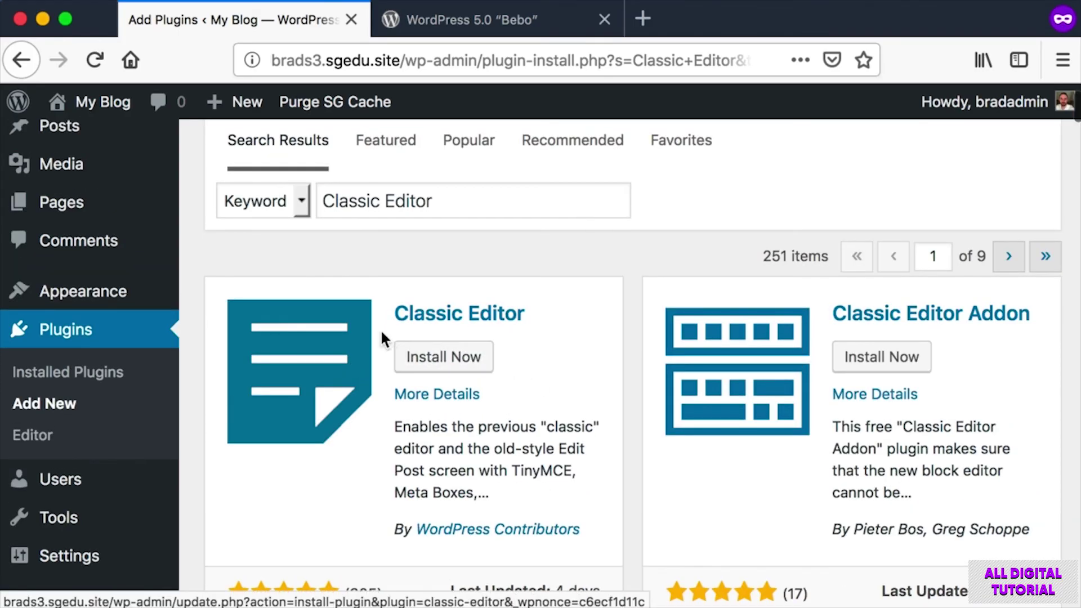
# Install and activate the Classic Editor plugin.
pyautogui.click(453, 365)
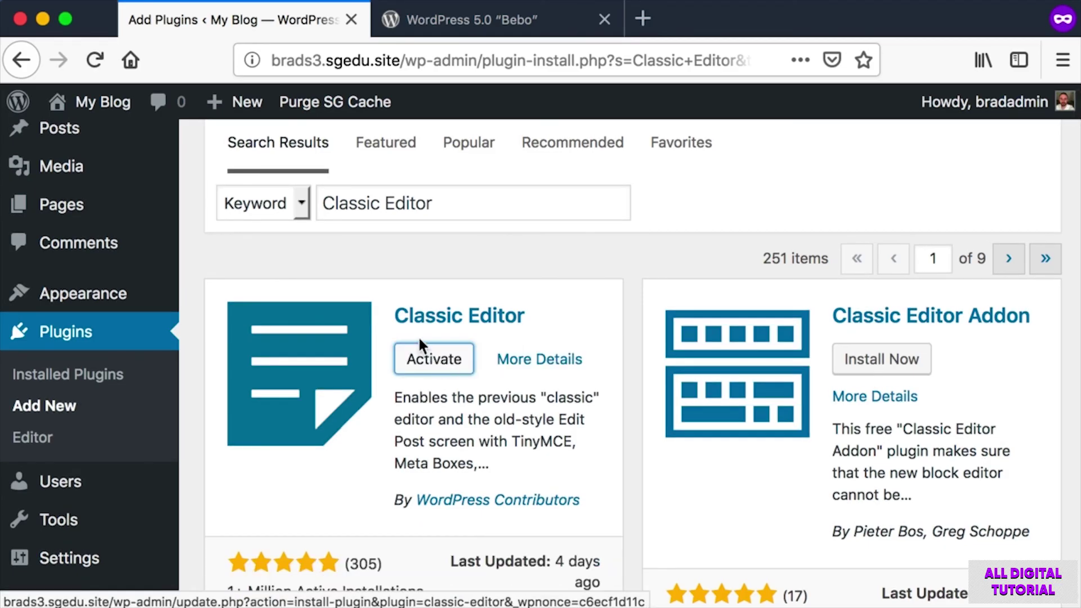
pyautogui.press('super+shift+4')
pyautogui.moveTo(389, 332); pyautogui.dragTo(480, 381)
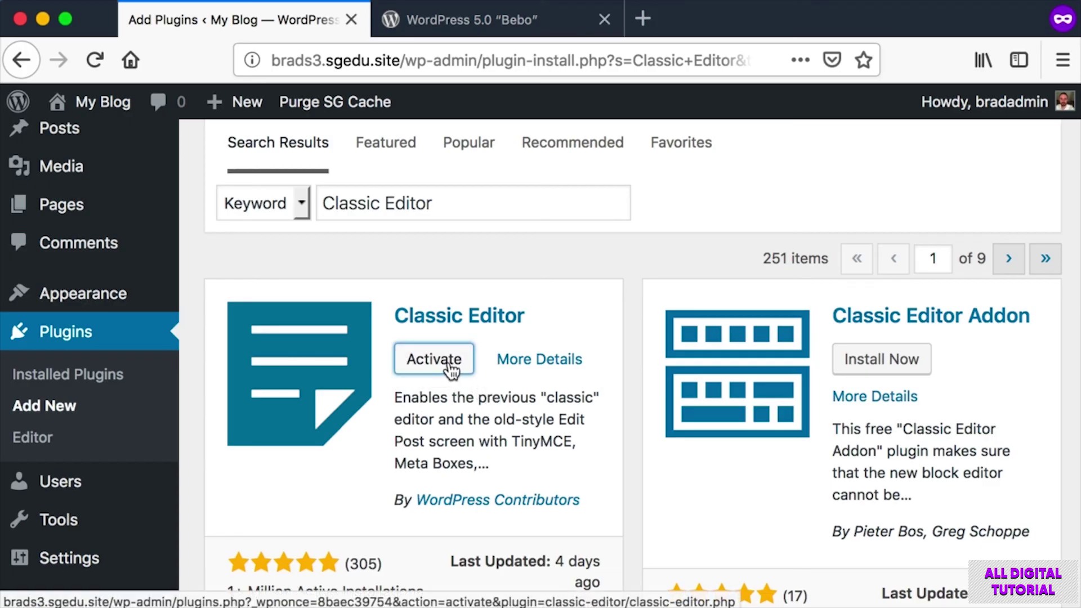
pyautogui.click(407, 356)
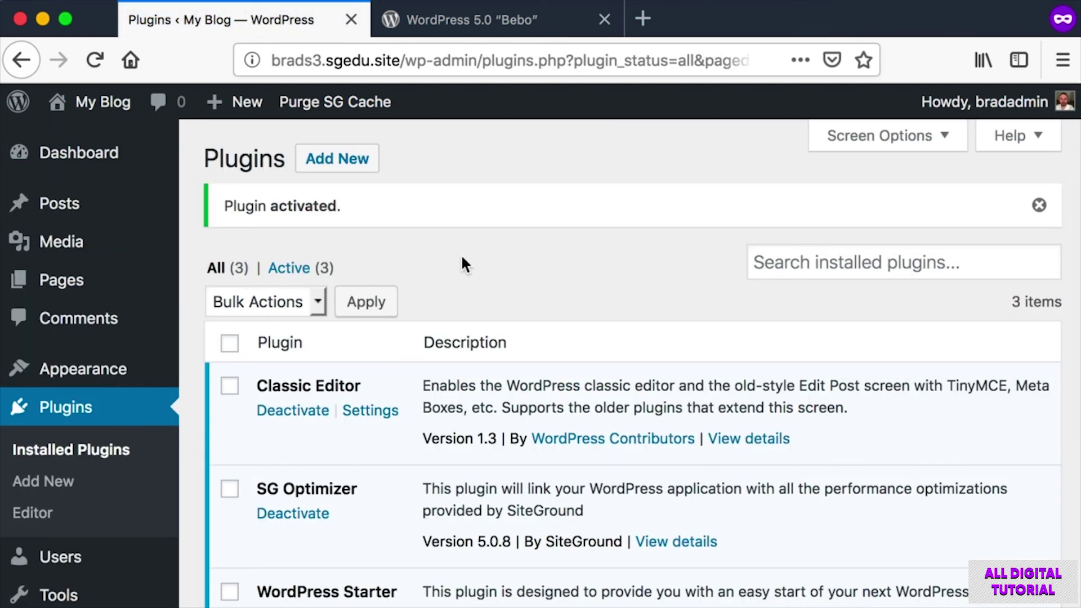
# Start a new blog post in the Classic Editor.
pyautogui.moveTo(48, 203)
pyautogui.press('super+shift+4')
pyautogui.press('Escape')
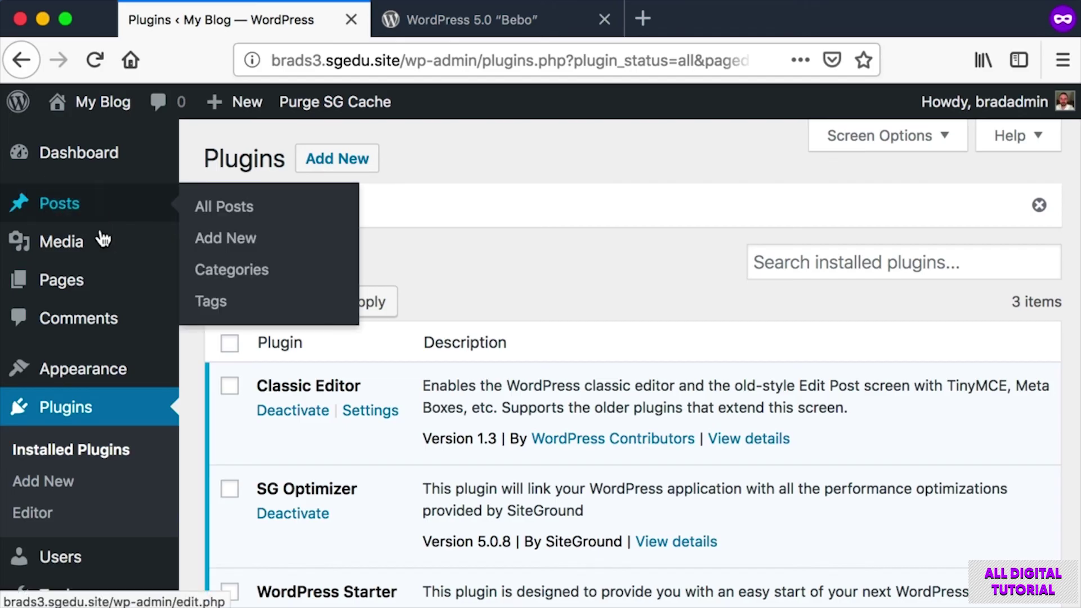
pyautogui.click(243, 239)
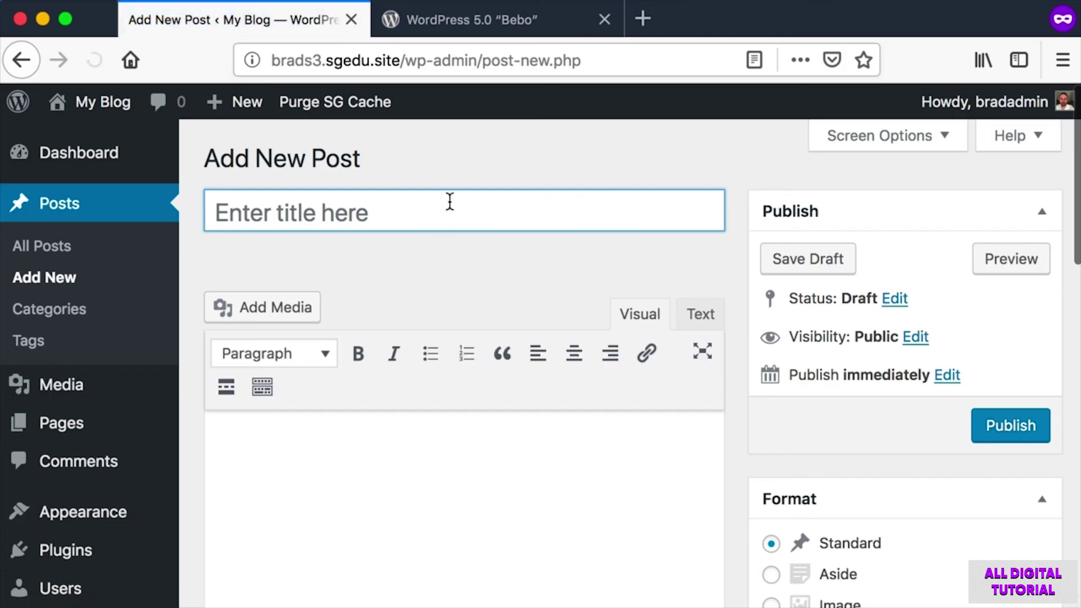
pyautogui.press('super+shift+4')
pyautogui.moveTo(205, 139); pyautogui.dragTo(735, 539)
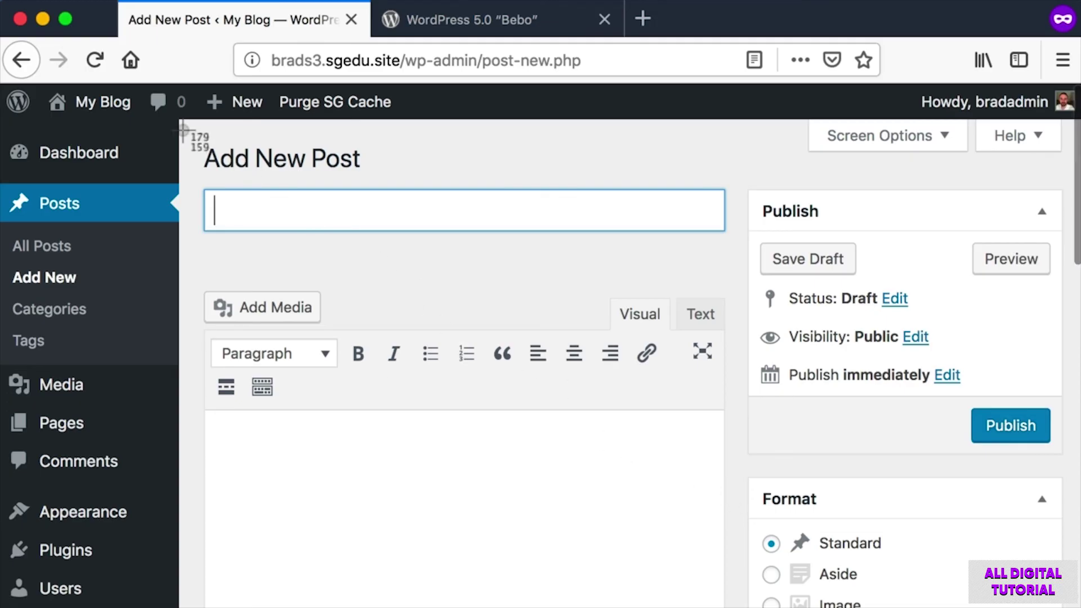
pyautogui.press('super+shift+4')
pyautogui.moveTo(194, 132); pyautogui.dragTo(1080, 607)
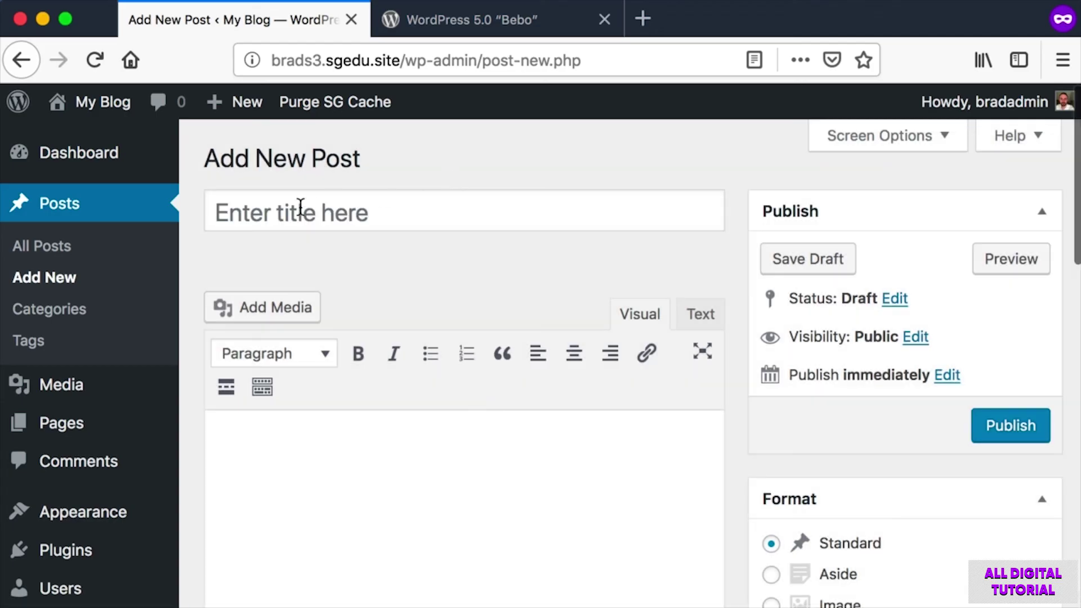
pyautogui.press('super+shift+4')
pyautogui.moveTo(233, 177); pyautogui.dragTo(415, 261)
# Enter 'Hello World' as the post title.
pyautogui.click(393, 215)
pyautogui.write('Hello w')
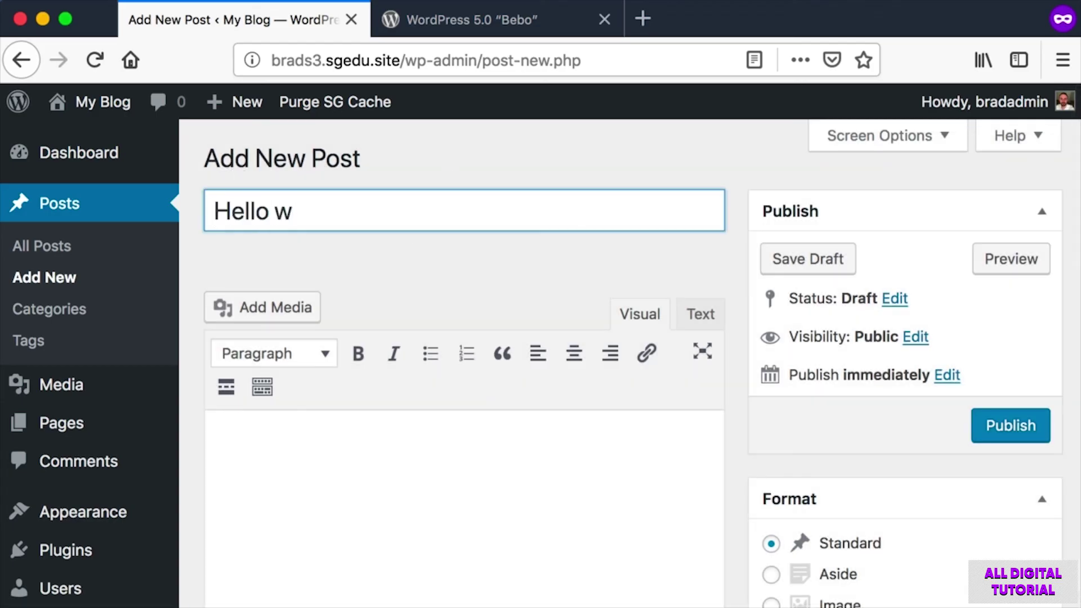
pyautogui.press('BackSpace')
pyautogui.write('World')
pyautogui.press('super+shift+4')
pyautogui.moveTo(258, 420); pyautogui.dragTo(653, 588)
# Write the body text 'Here is a bit of content.' followed by a line 'Hello Hi'.
pyautogui.click(467, 460)
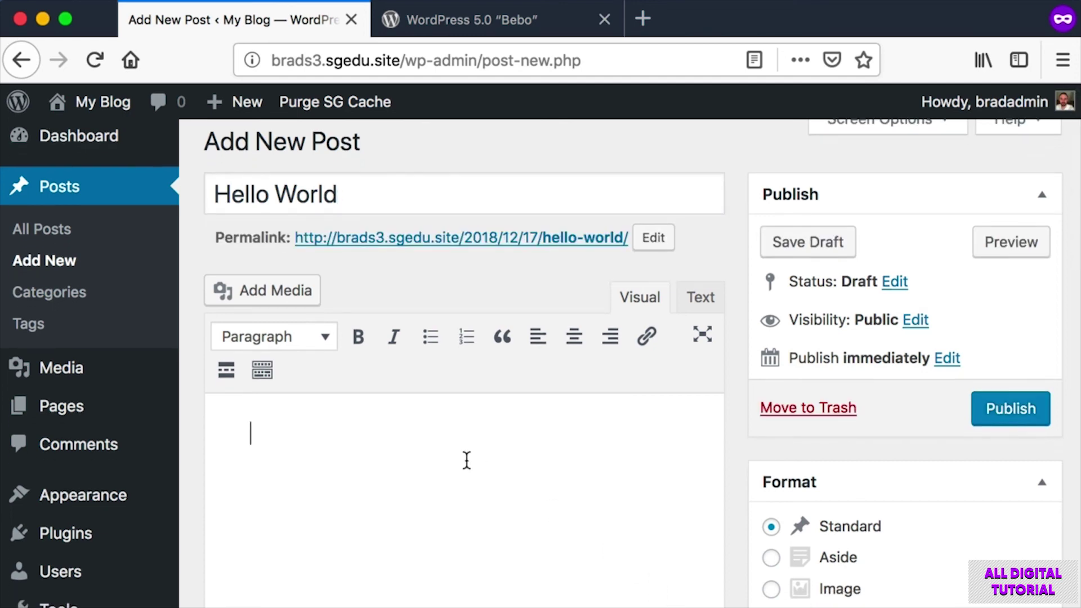
pyautogui.write('Here is a bit of content.')
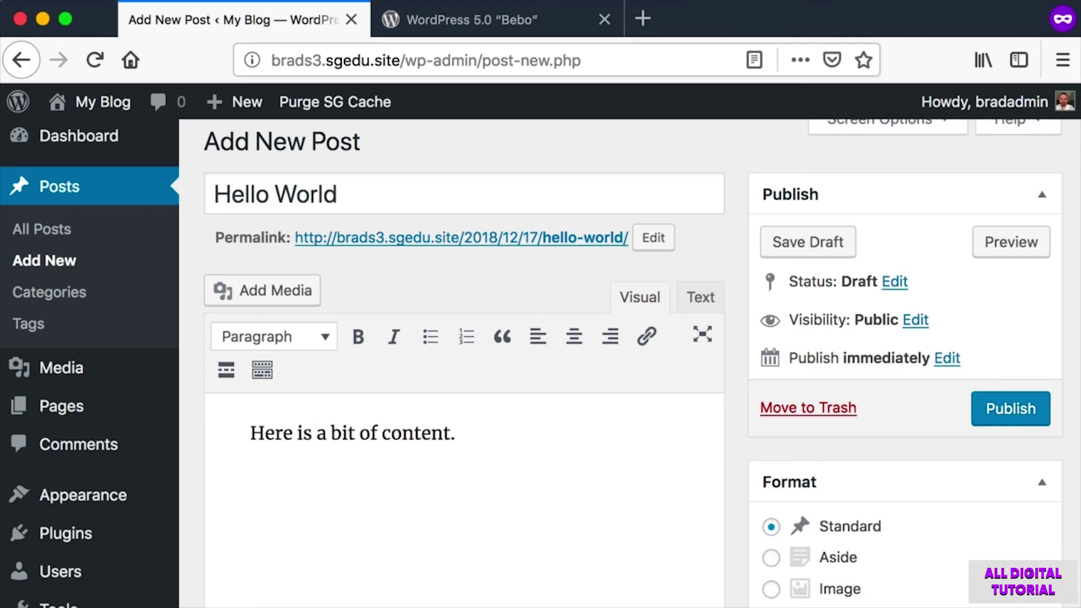
pyautogui.scroll(-4, 379, 386)
pyautogui.press('super+shift+4')
pyautogui.moveTo(206, 265); pyautogui.dragTo(671, 586)
pyautogui.scroll(-1, 552, 282)
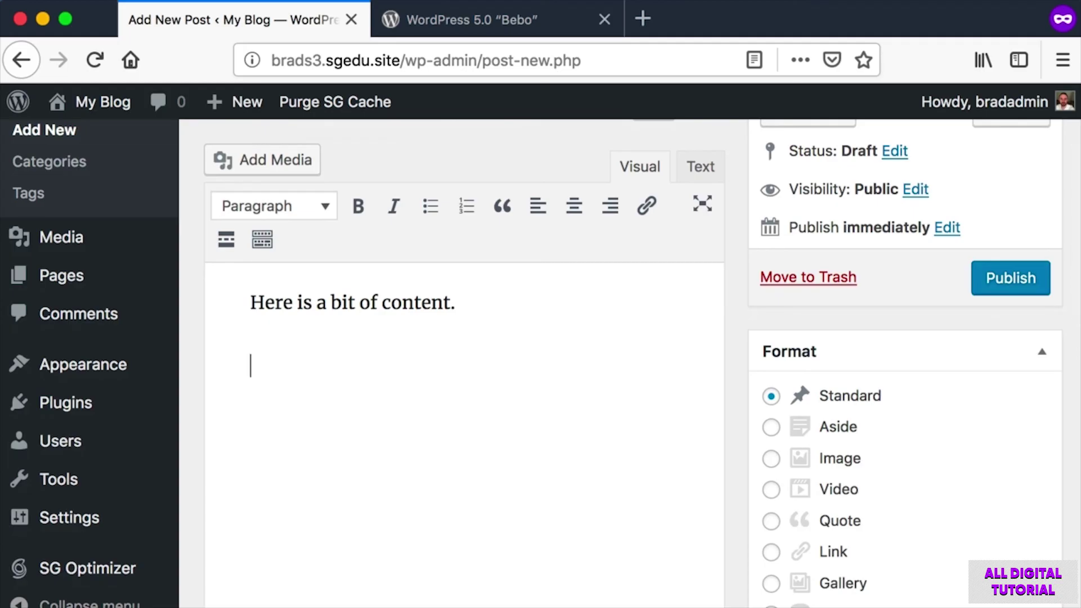
pyautogui.write('Hello ')
pyautogui.write('Hi')
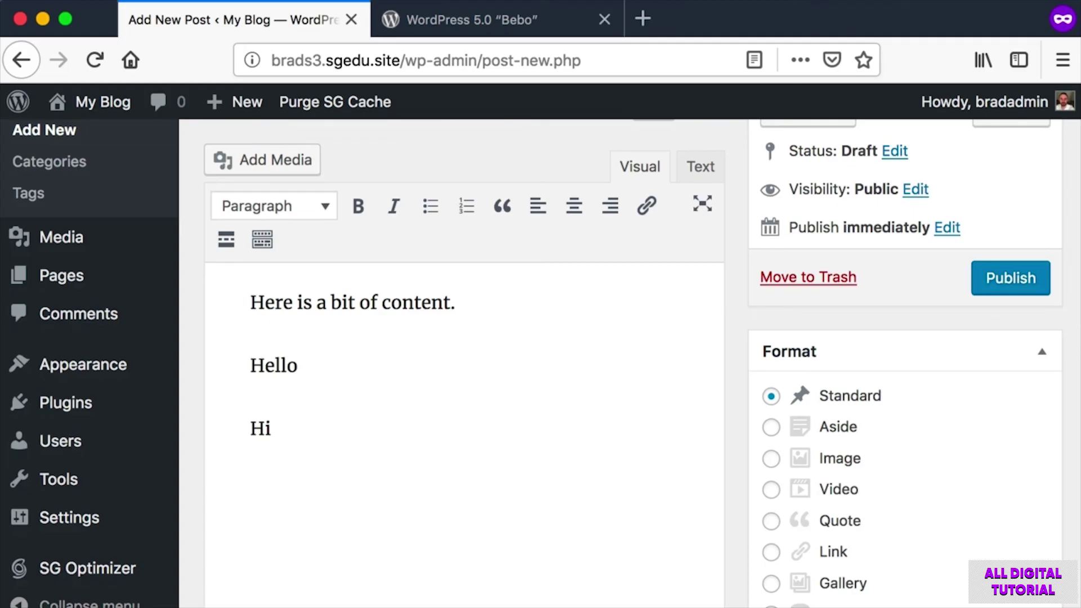
pyautogui.scroll(5, 399, 442)
# Make the word 'content' bold.
pyautogui.doubleClick(395, 447)
pyautogui.click(356, 354)
pyautogui.press('super+shift+4')
pyautogui.moveTo(377, 324); pyautogui.dragTo(429, 391)
pyautogui.scroll(-2, 430, 391)
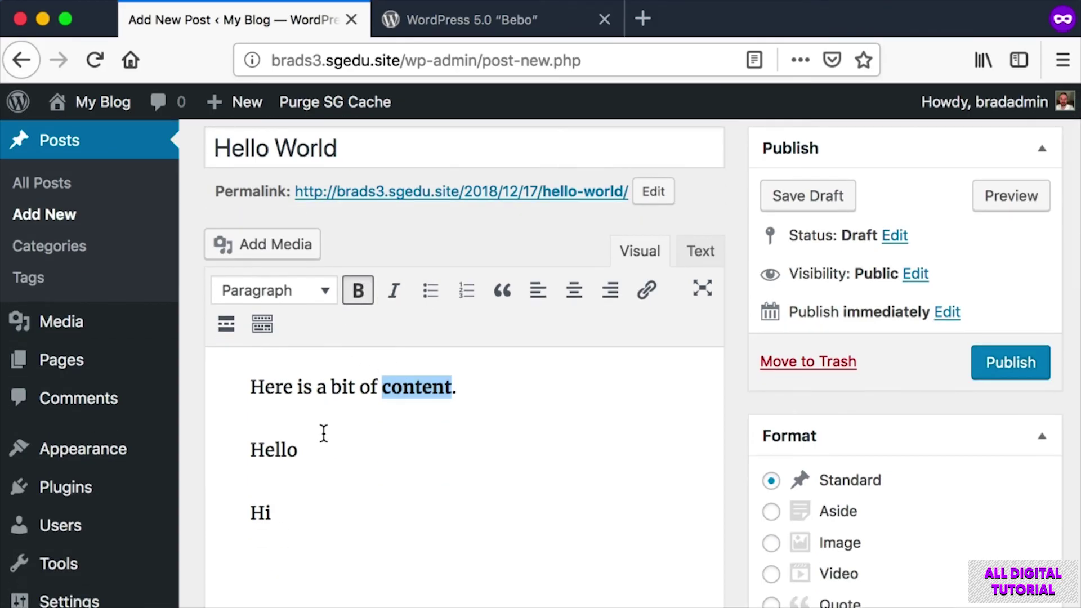
# Format 'Hello' as Heading 2 and save the post as a draft.
pyautogui.moveTo(323, 448); pyautogui.dragTo(232, 449)
pyautogui.press('super+shift+4')
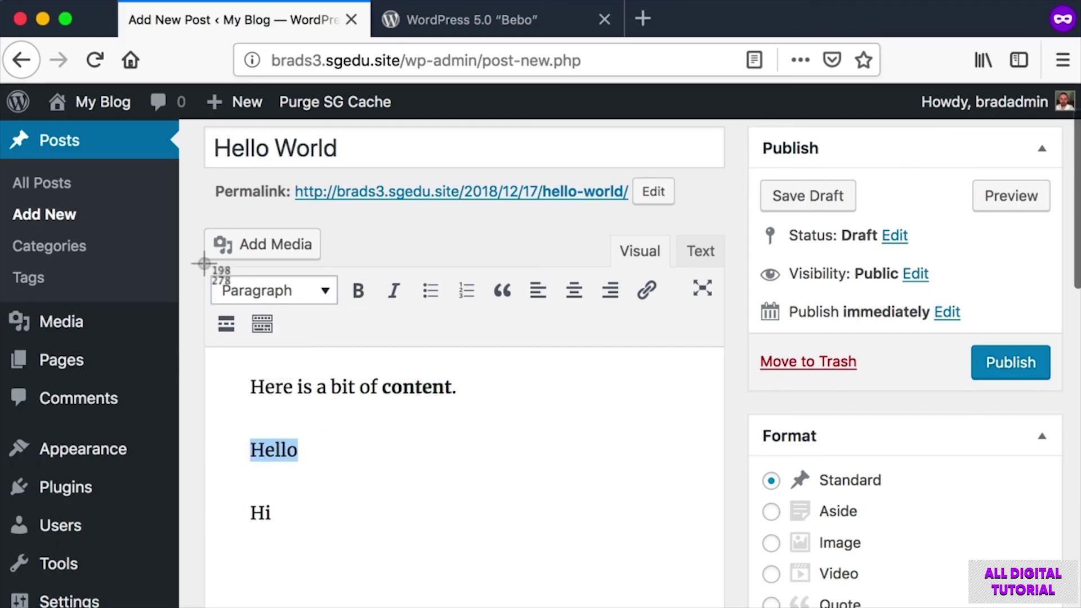
pyautogui.press('Escape')
pyautogui.click(322, 298)
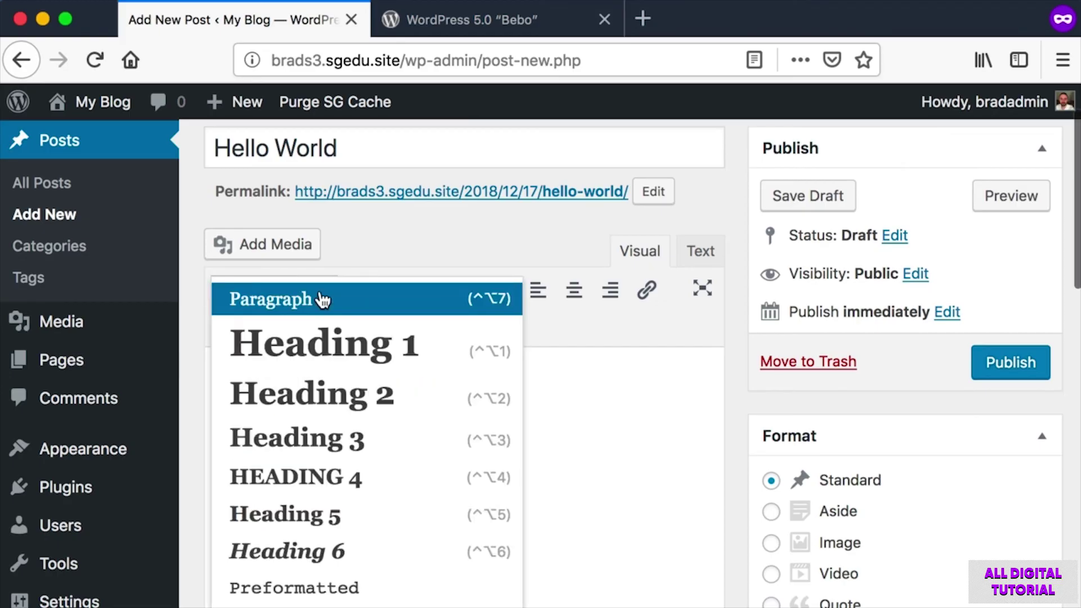
pyautogui.click(317, 392)
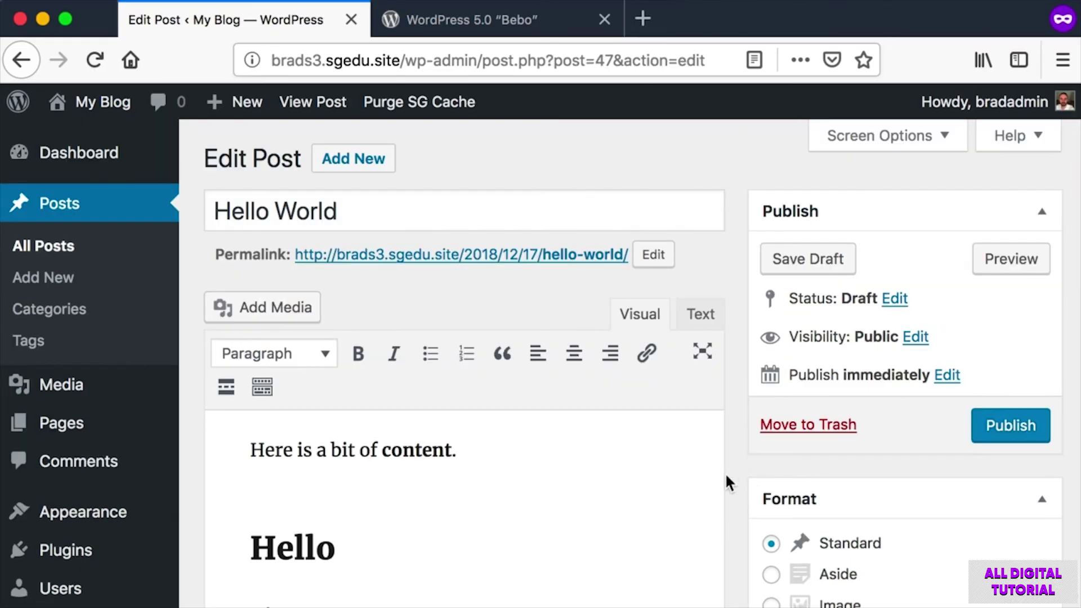
pyautogui.press('super+shift+4')
pyautogui.moveTo(192, 180); pyautogui.dragTo(737, 600)
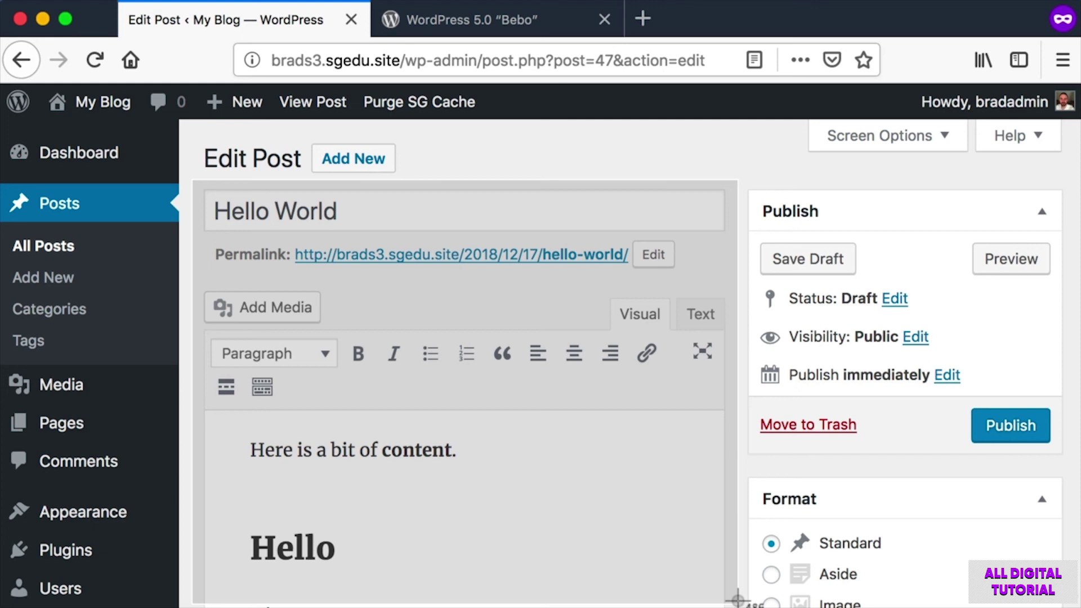
pyautogui.press('Escape')
pyautogui.press('super+shift+4')
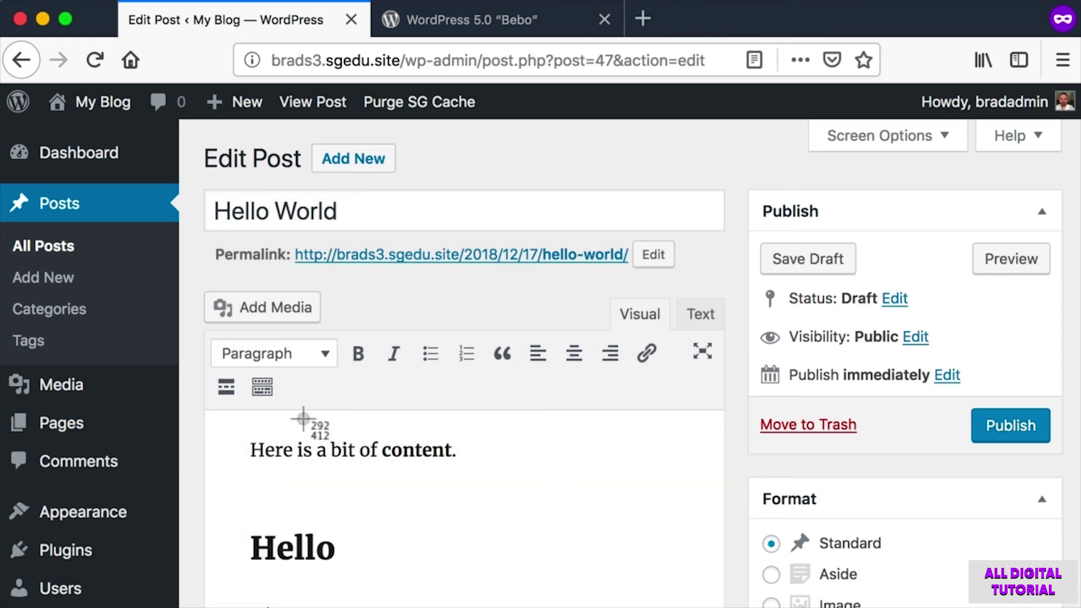
pyautogui.moveTo(234, 463); pyautogui.dragTo(567, 530)
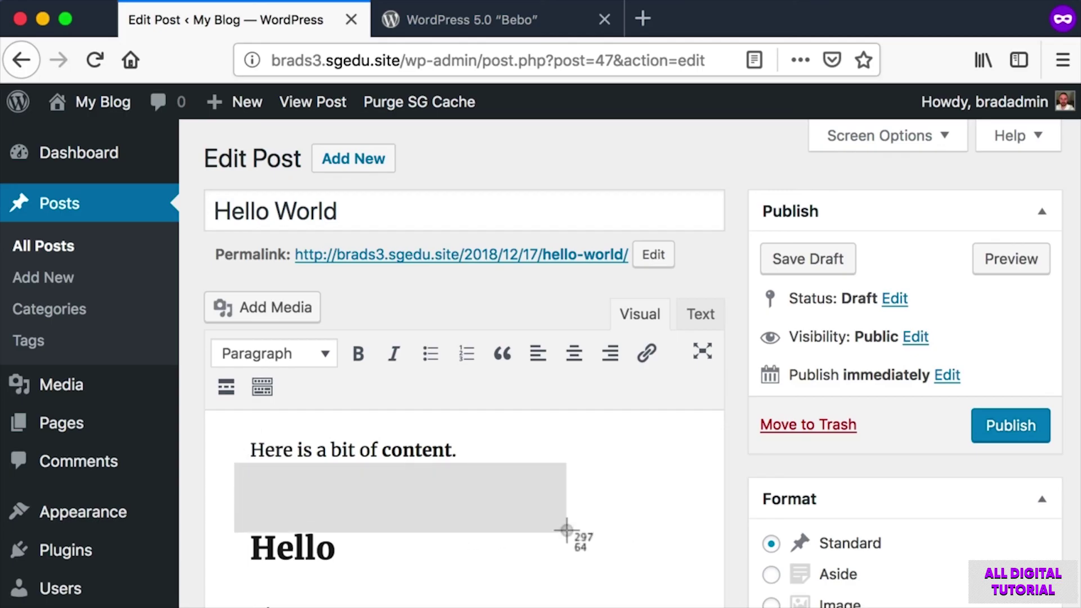
pyautogui.moveTo(567, 530); pyautogui.dragTo(567, 531)
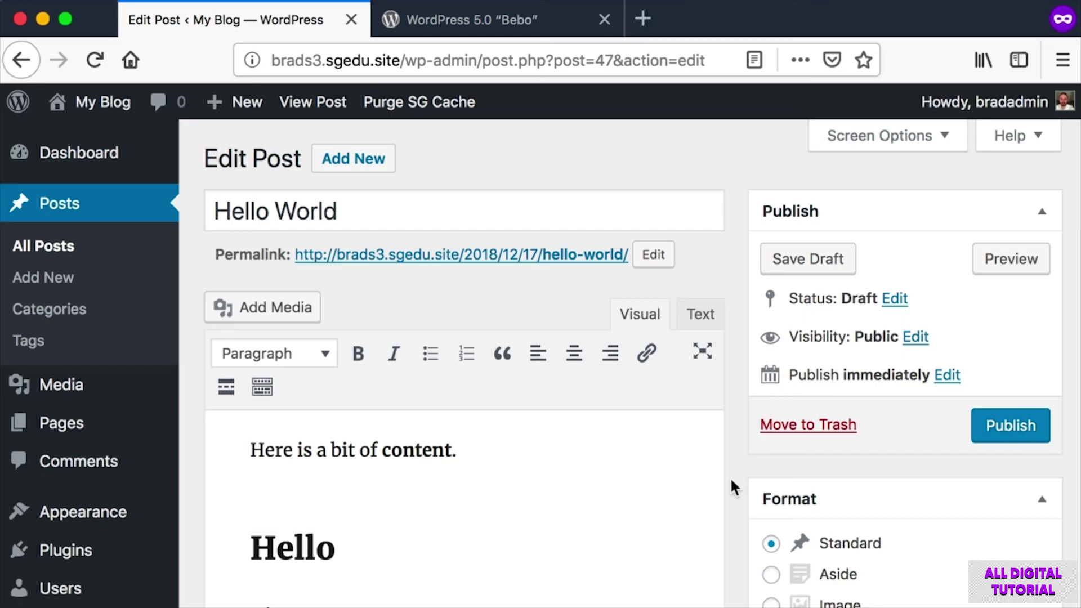
pyautogui.press('super+shift+4')
pyautogui.moveTo(202, 131); pyautogui.dragTo(991, 543)
pyautogui.click(352, 159)
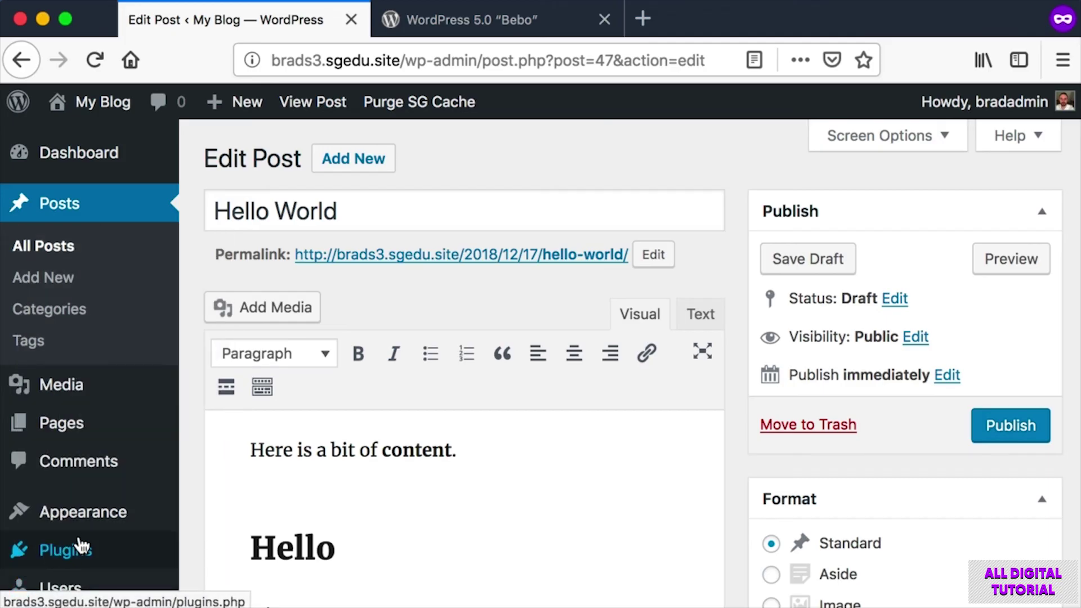
# On the Plugins page, deactivate Classic Editor and then reactivate it.
pyautogui.click(75, 553)
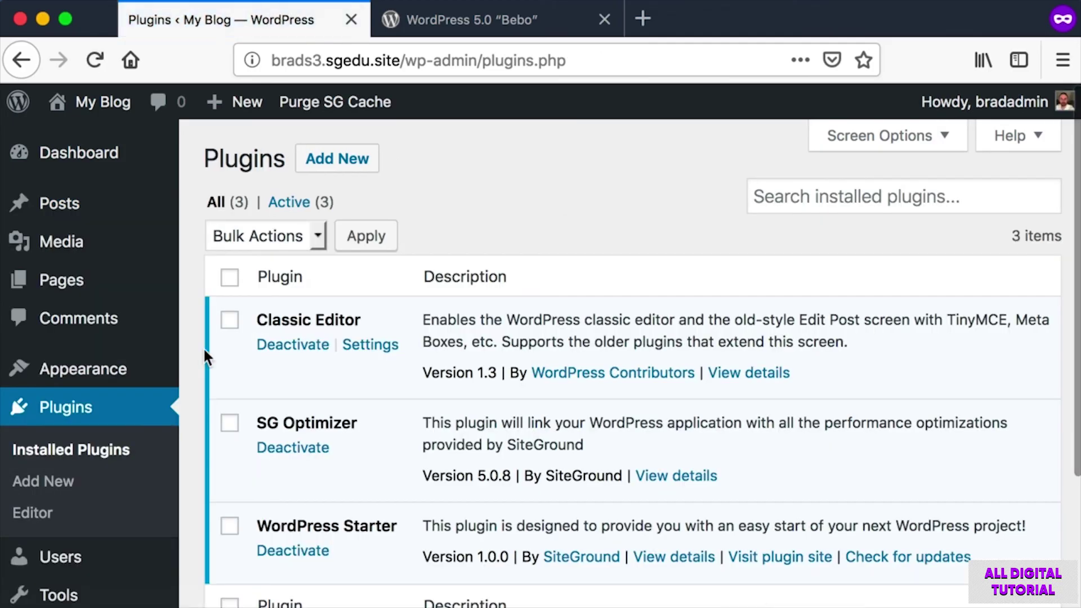
pyautogui.press('super+shift+4')
pyautogui.moveTo(195, 269); pyautogui.dragTo(649, 571)
pyautogui.press('super+shift+4')
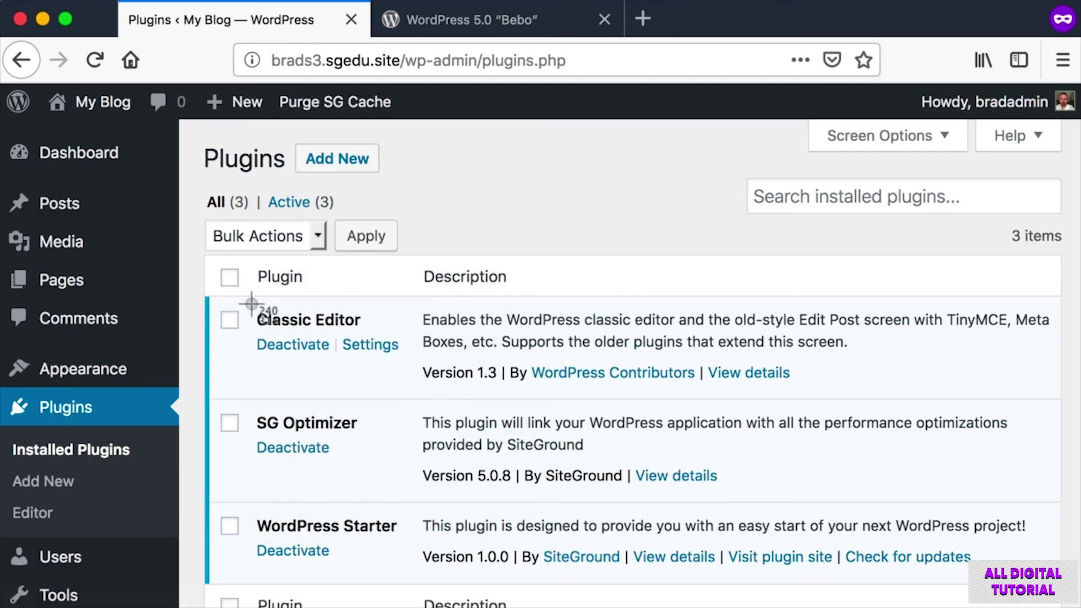
pyautogui.moveTo(253, 308); pyautogui.dragTo(330, 354)
pyautogui.press('Escape')
pyautogui.press('super+shift+4')
pyautogui.press('Escape')
pyautogui.click(287, 345)
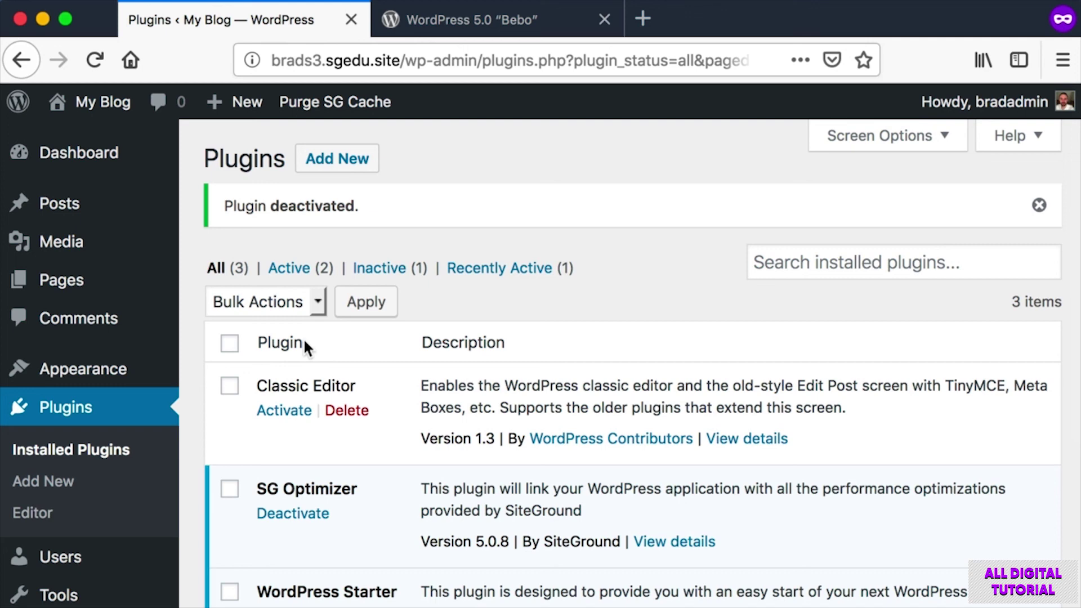
pyautogui.click(294, 417)
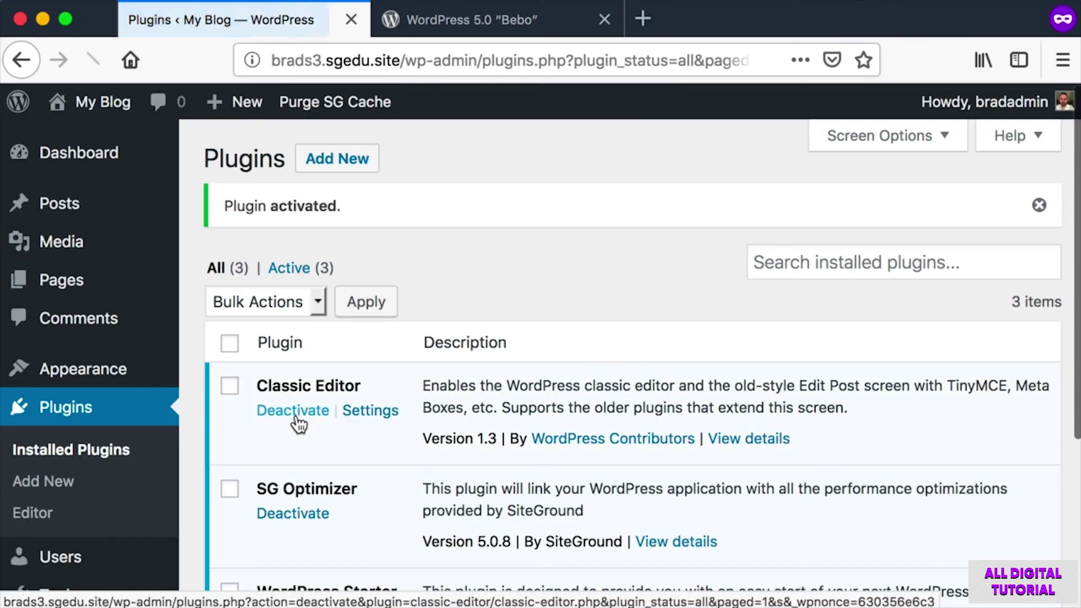